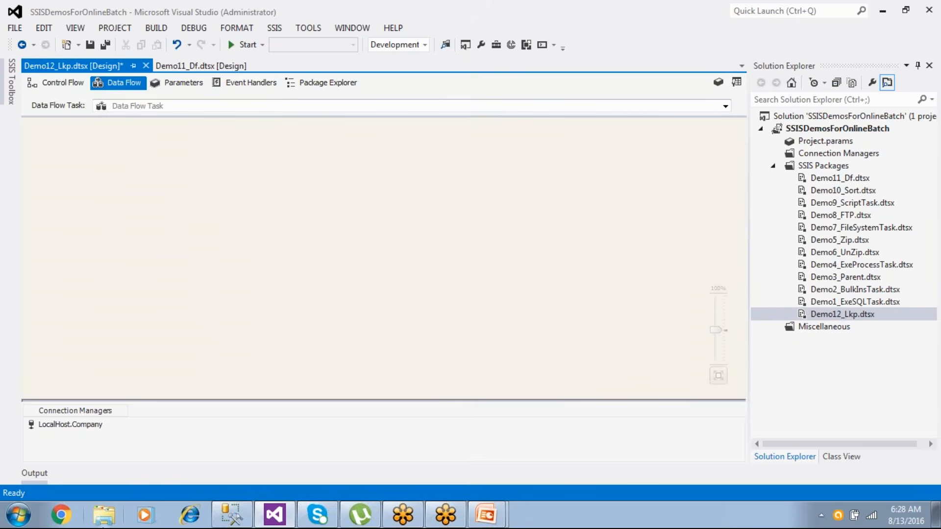
- Open the Emp text file in D:\SSISSourceData, review its employee records, and close it
left_click(104, 514)
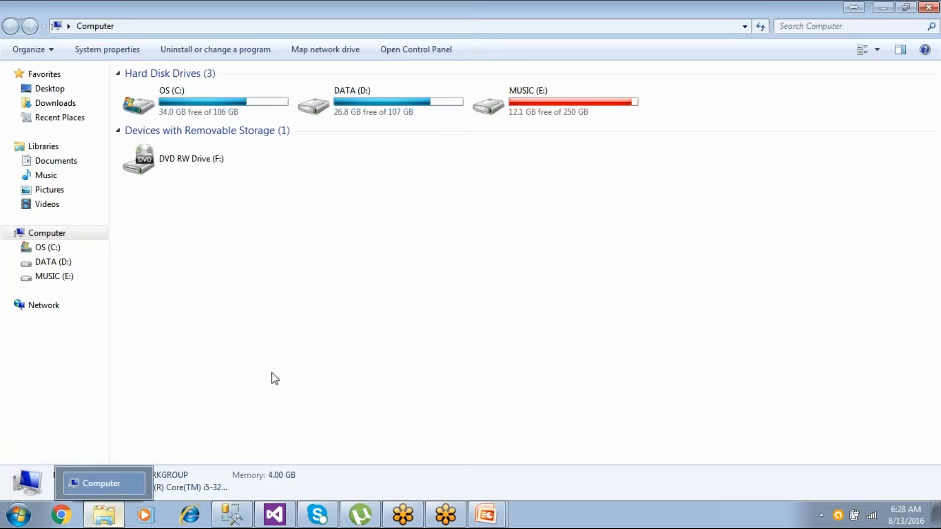
left_click(386, 116)
double_click(385, 115)
double_click(185, 307)
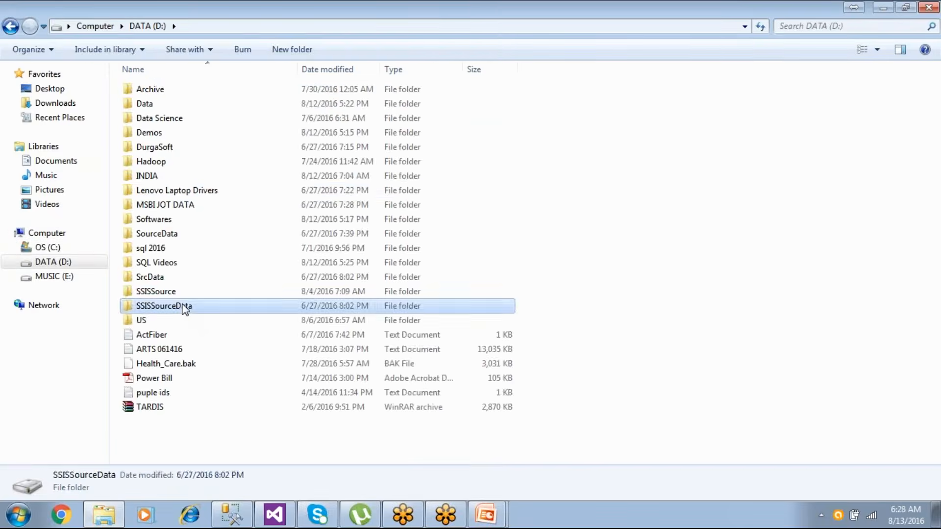
left_click(154, 162)
double_click(155, 161)
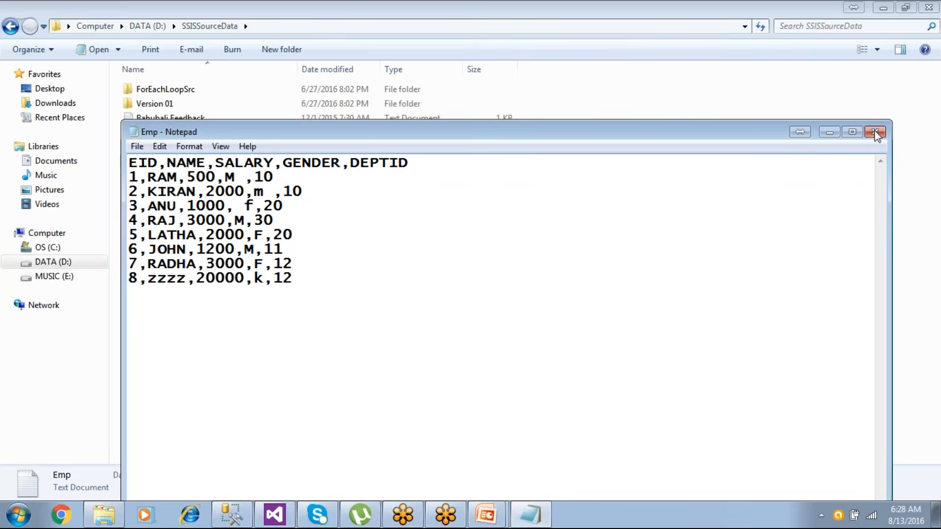
left_click_drag(344, 283, 141, 159)
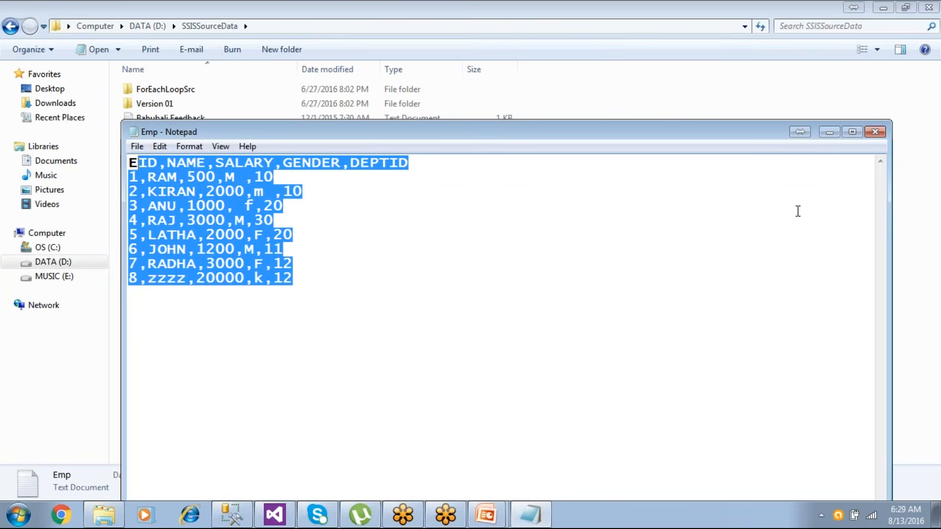
left_click(876, 132)
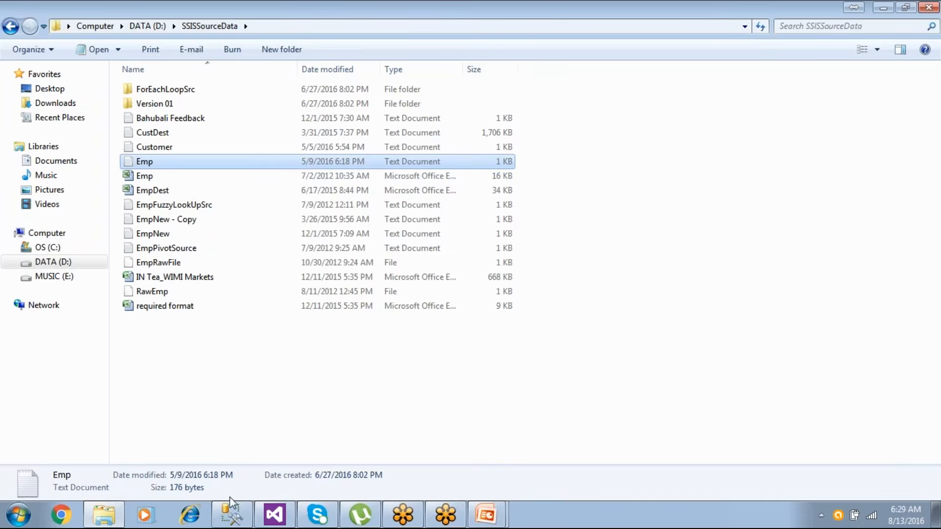
- Switch to PowerPoint to review the Lookup Transformation slide, and return to Visual Studio
left_click(485, 515)
left_click(497, 483)
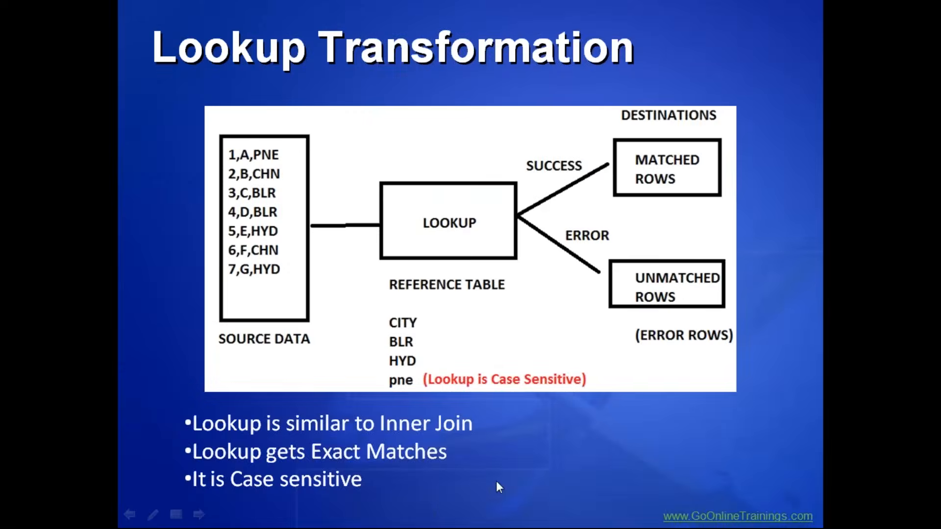
key("super")
left_click(284, 514)
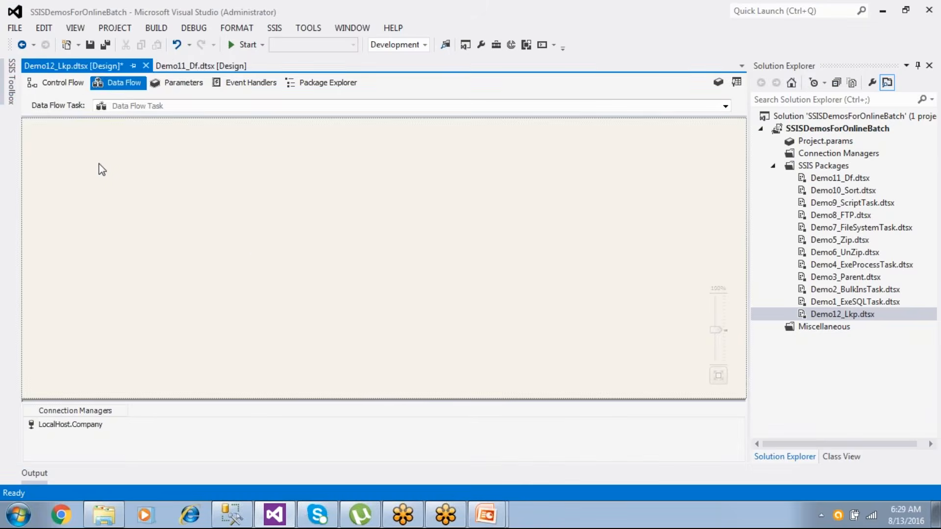
- Add a Flat File Source to the empty data flow of Demo12_Lkp.dtsx
left_click(9, 100)
left_click(24, 98)
left_click(23, 133)
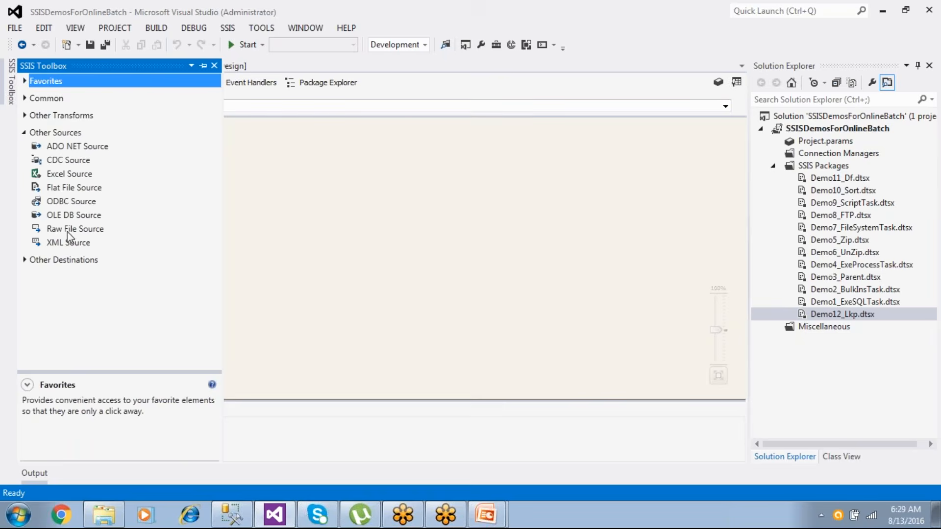
left_click_drag(66, 190, 186, 186)
- Create a flat file connection manager named ffsrc for the Flat File Source, pointing to D:\SSISSourceData\Emp.txt
double_click(186, 185)
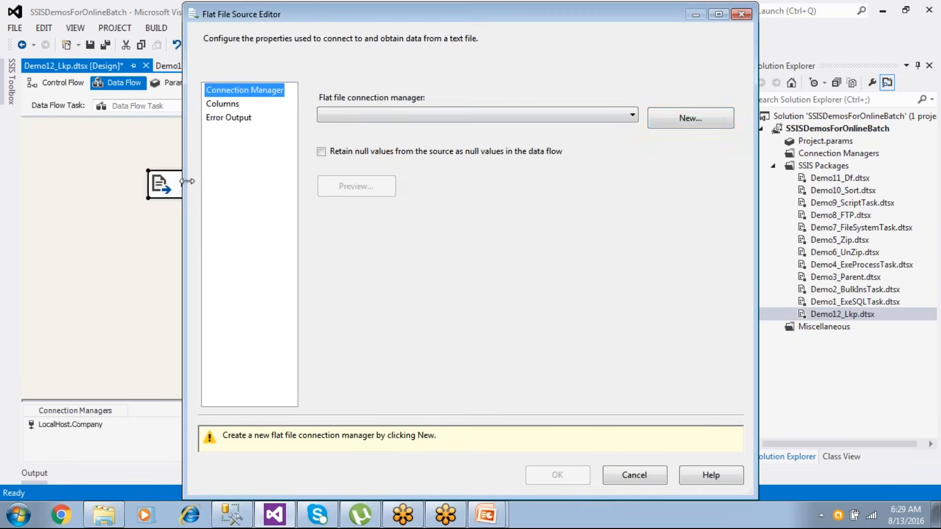
left_click(681, 128)
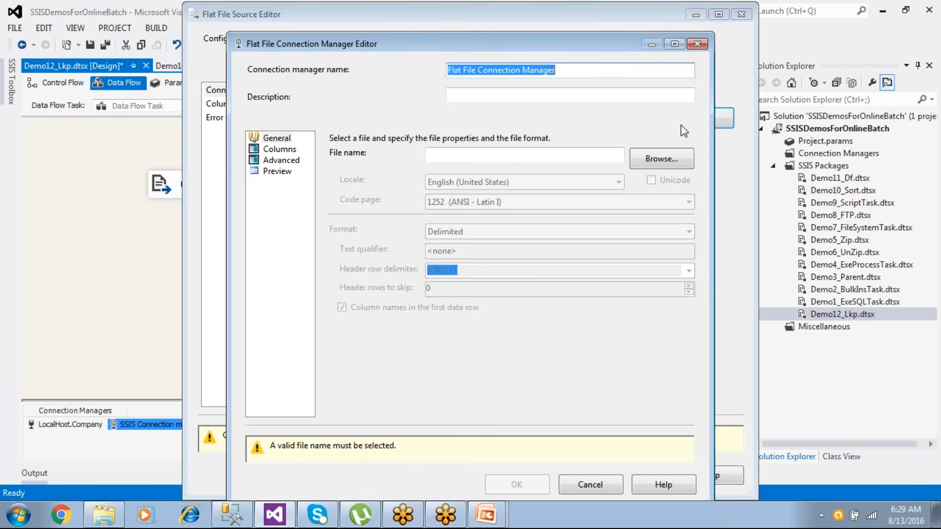
type("ffsrc")
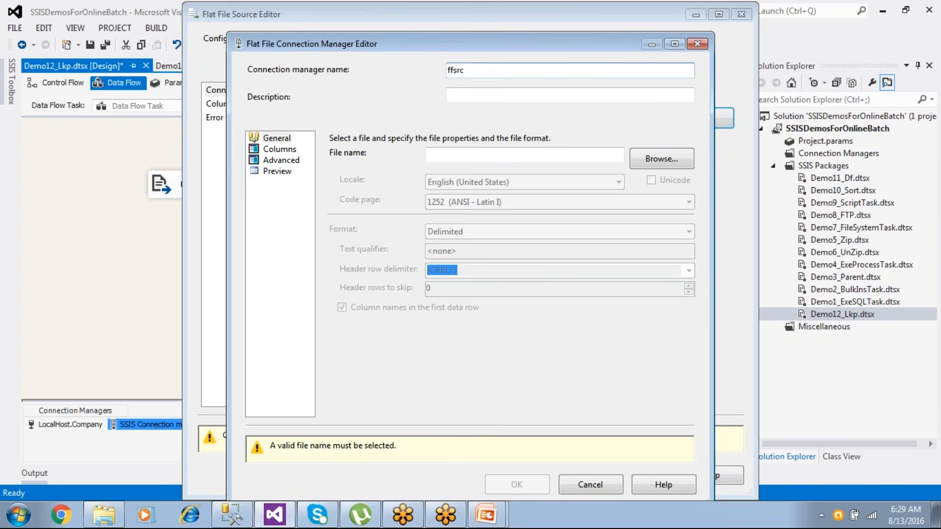
left_click(672, 159)
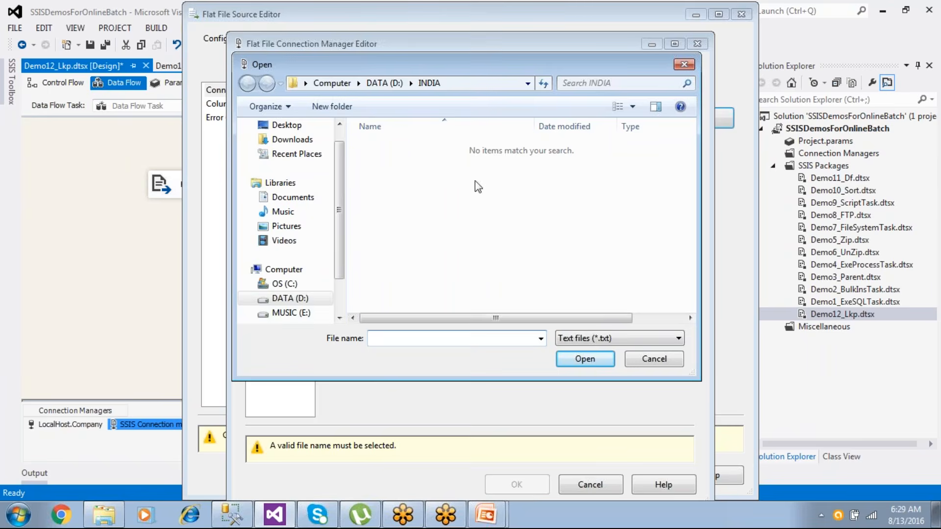
left_click(289, 299)
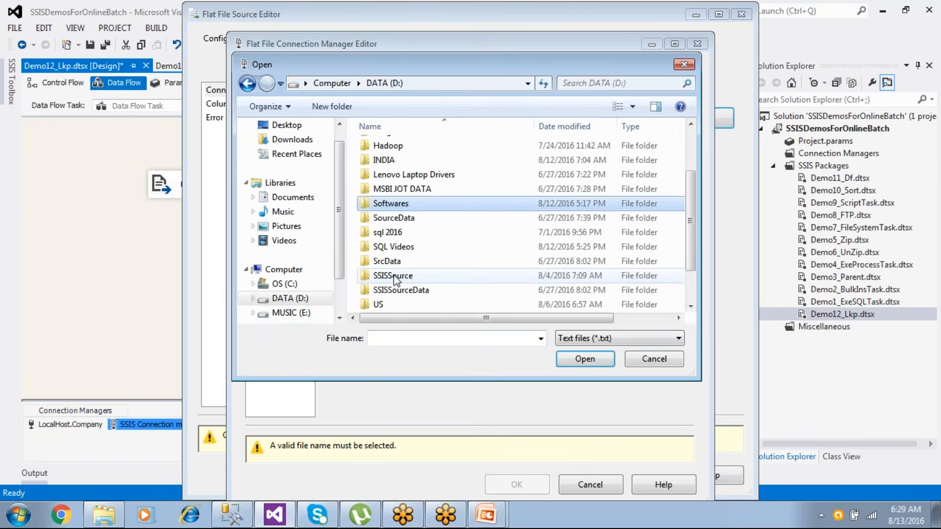
double_click(395, 292)
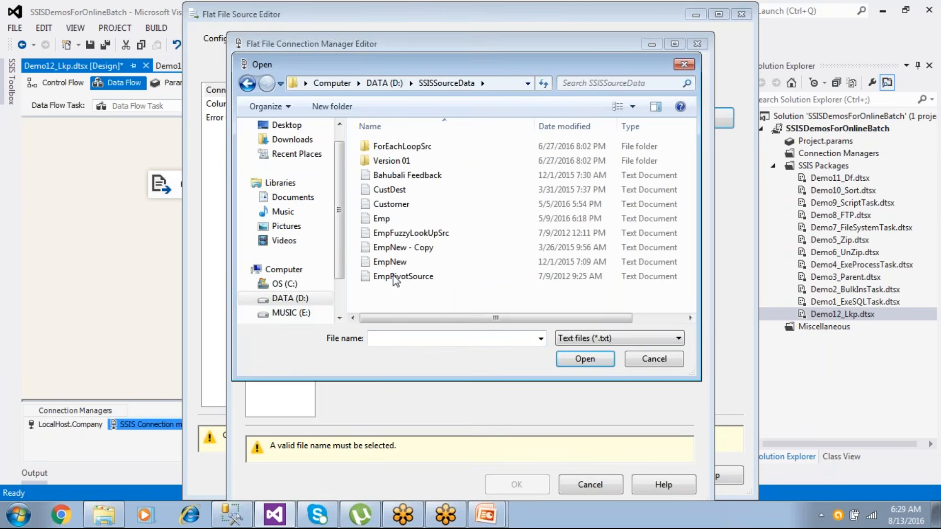
left_click(383, 218)
left_click(584, 359)
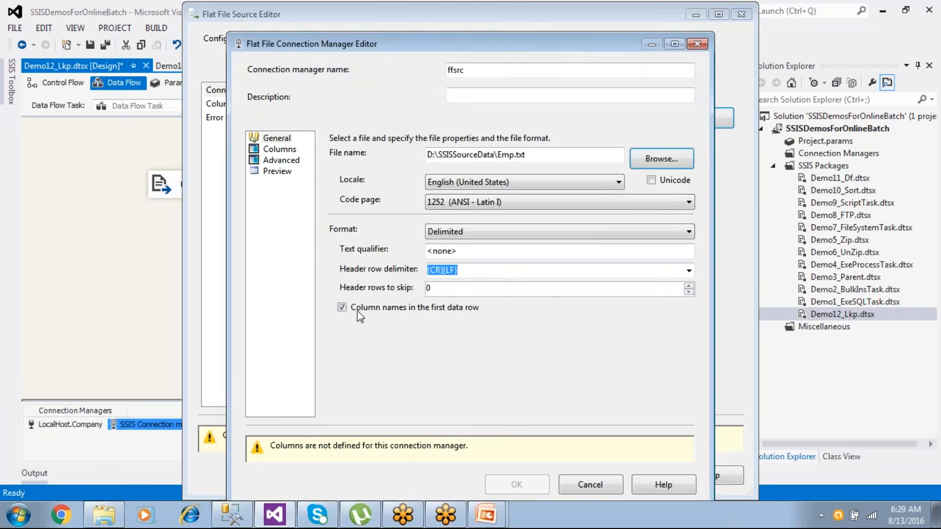
- Preview the employee rows, accept the ffsrc connection manager and confirm the Flat File Source settings
left_click(278, 172)
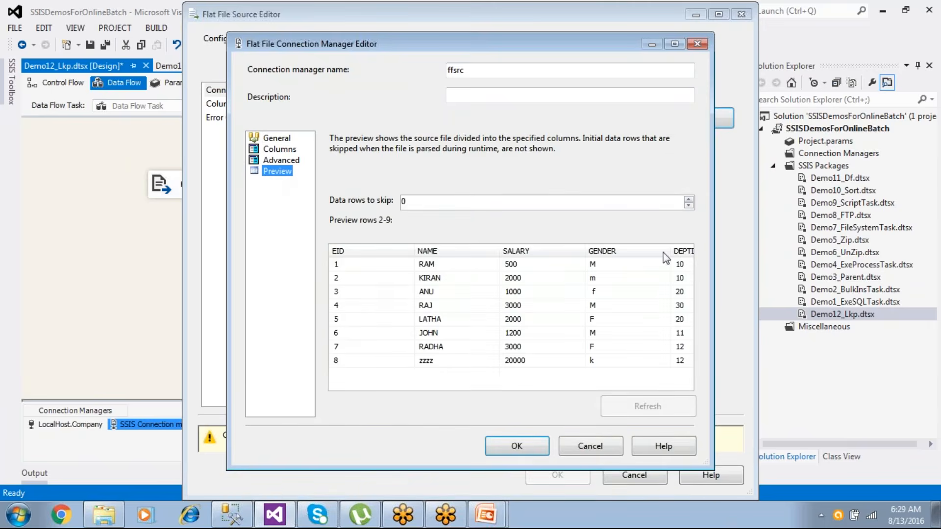
left_click_drag(672, 250, 644, 251)
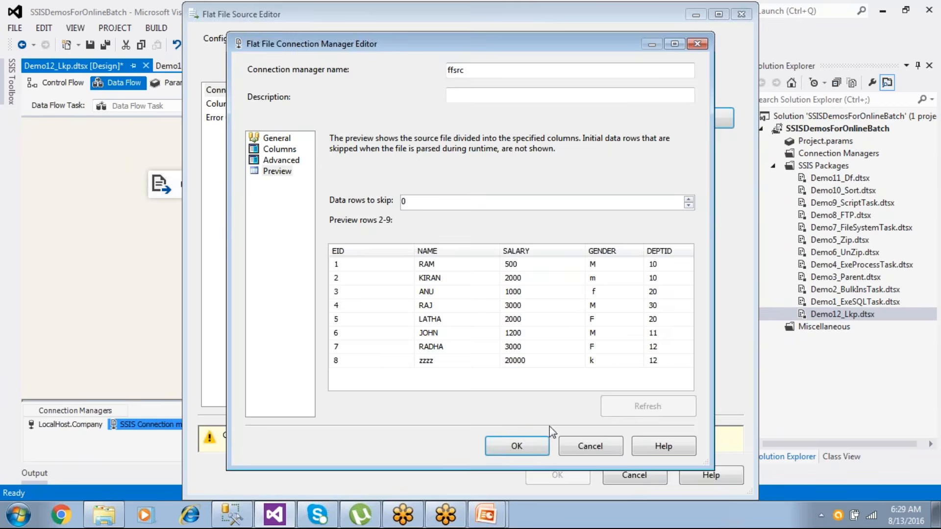
left_click(531, 442)
left_click(383, 194)
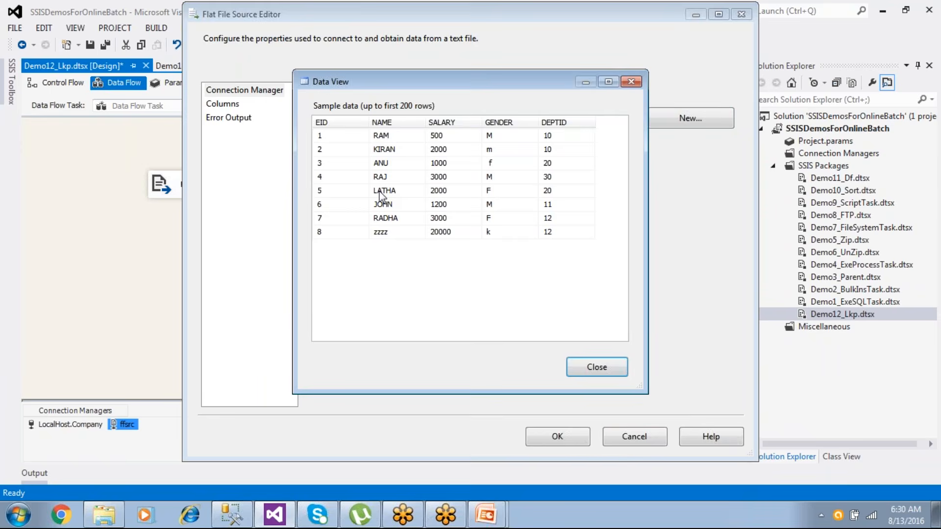
left_click(592, 367)
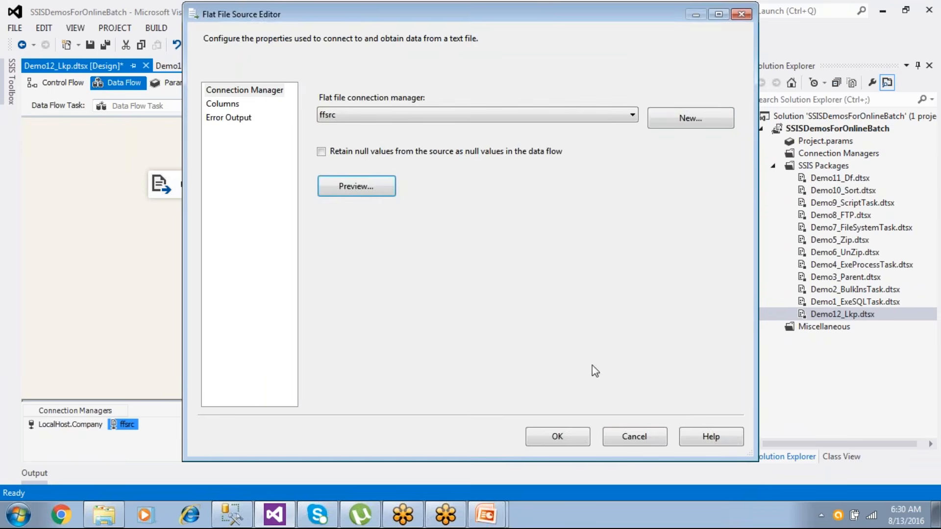
left_click(548, 436)
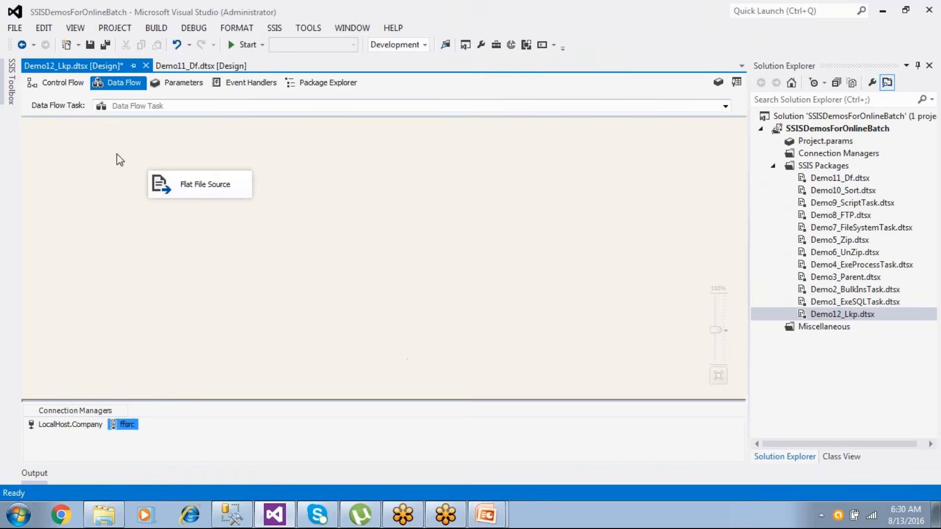
- Add a Lookup transformation below the Flat File Source and connect the source's output to it
left_click(16, 88)
left_click(24, 132)
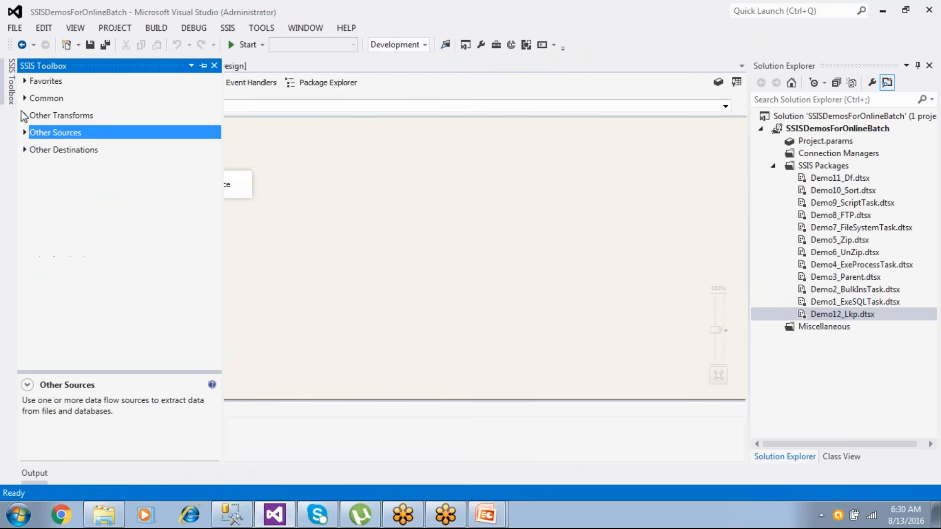
left_click(24, 98)
left_click_drag(57, 166, 294, 257)
left_click_drag(207, 202, 304, 260)
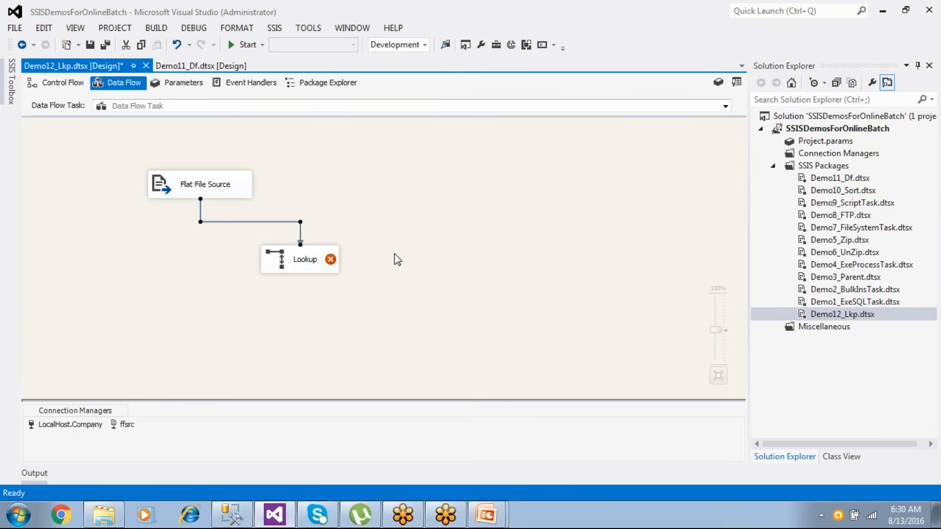
- Set the Lookup to handle rows with no matching entries by redirecting rows to no match output
double_click(297, 266)
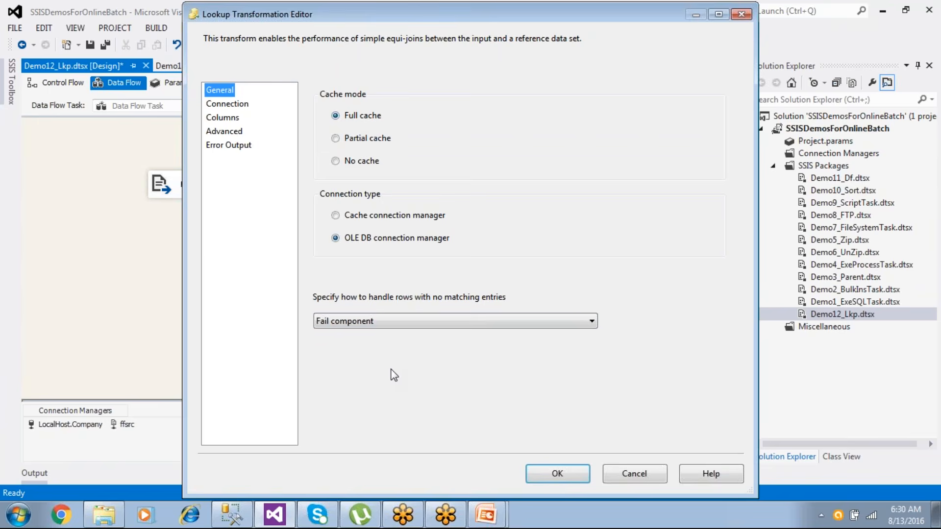
left_click(384, 324)
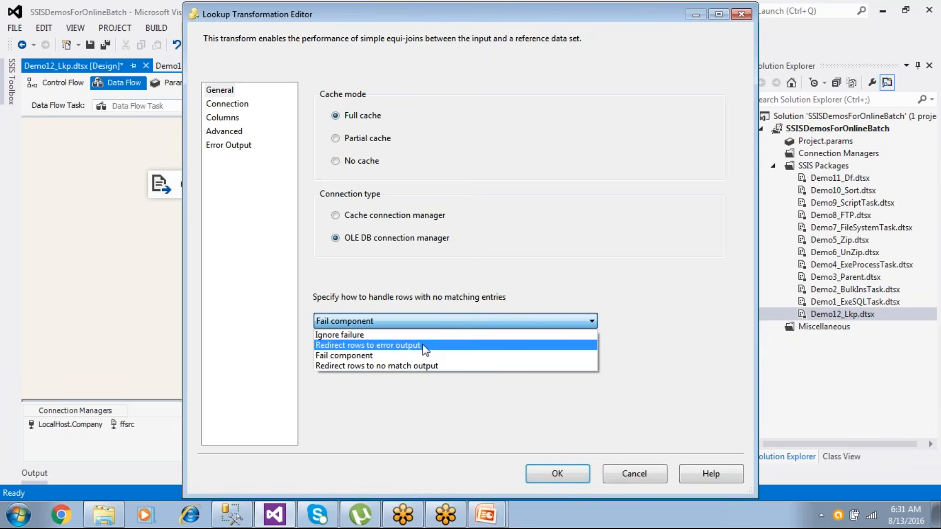
left_click(443, 365)
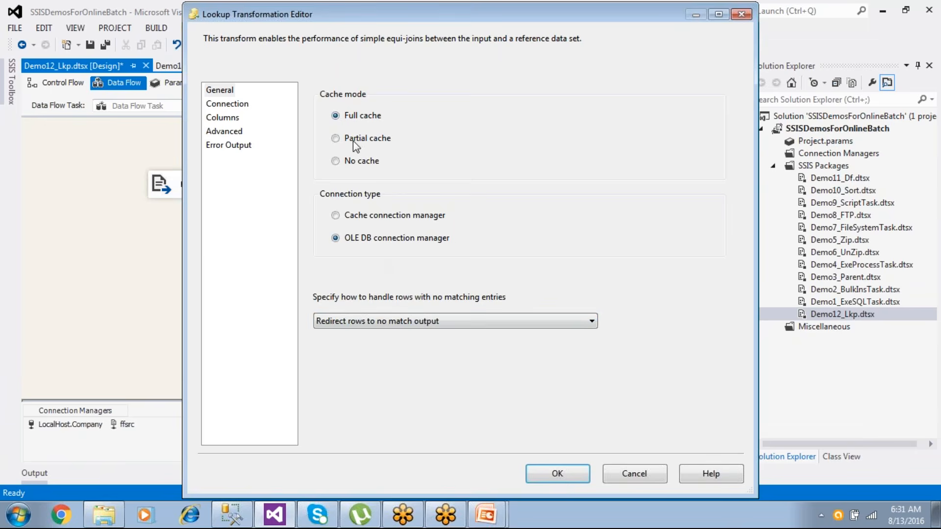
- Switch the Lookup's no-match handling to Fail component and back to Redirect rows to no match output
left_click(338, 325)
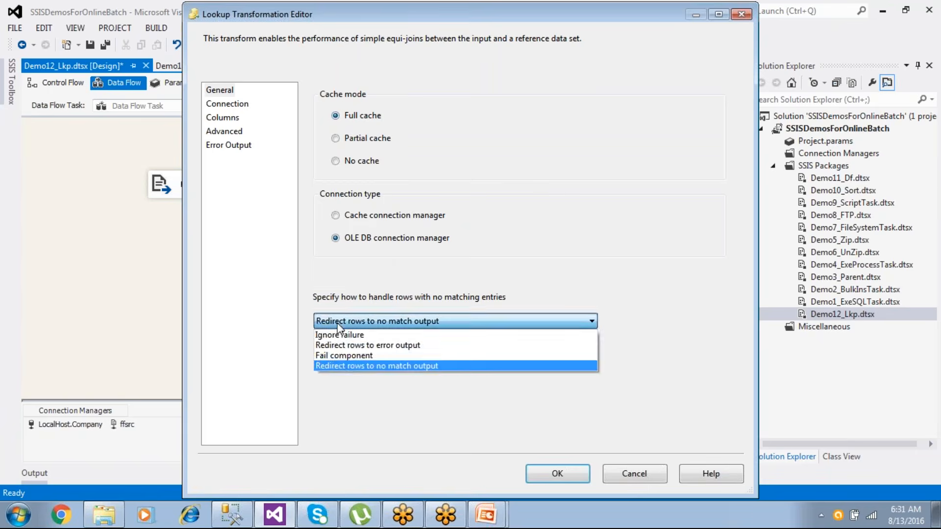
left_click(341, 356)
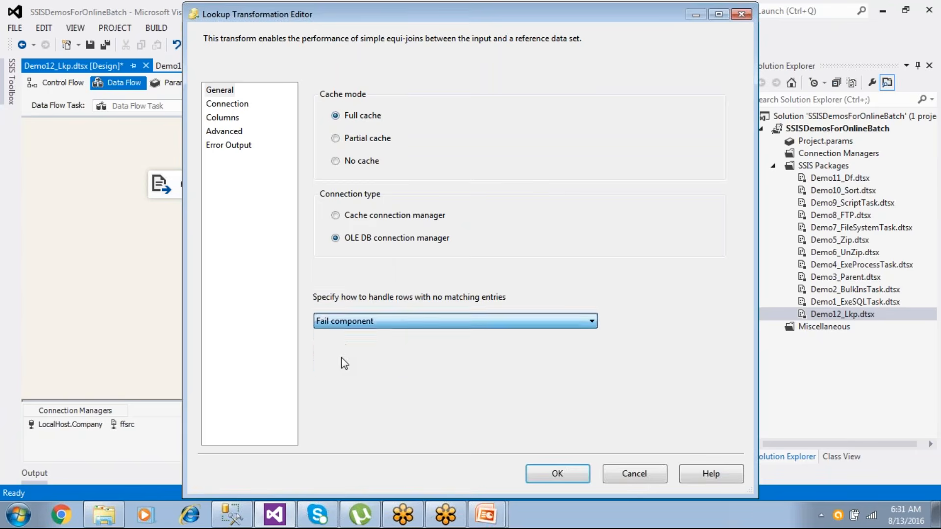
left_click(357, 322)
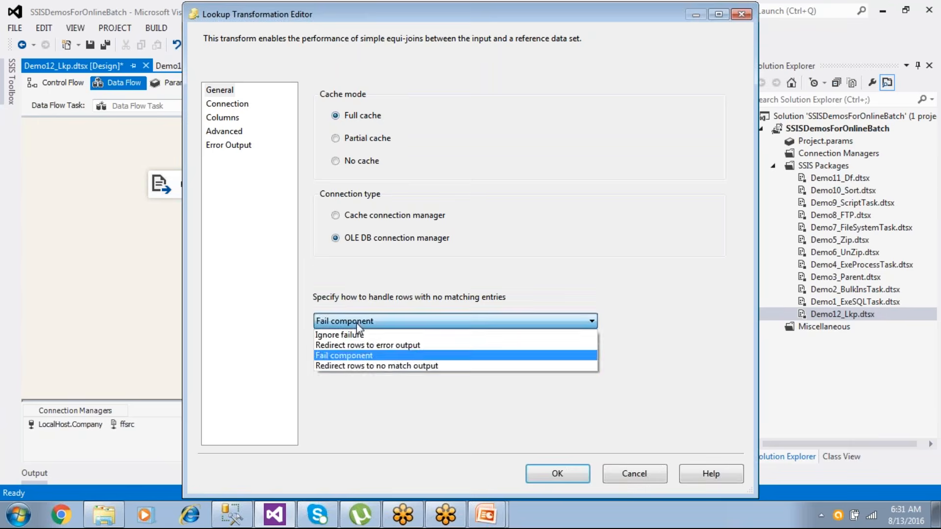
left_click(360, 365)
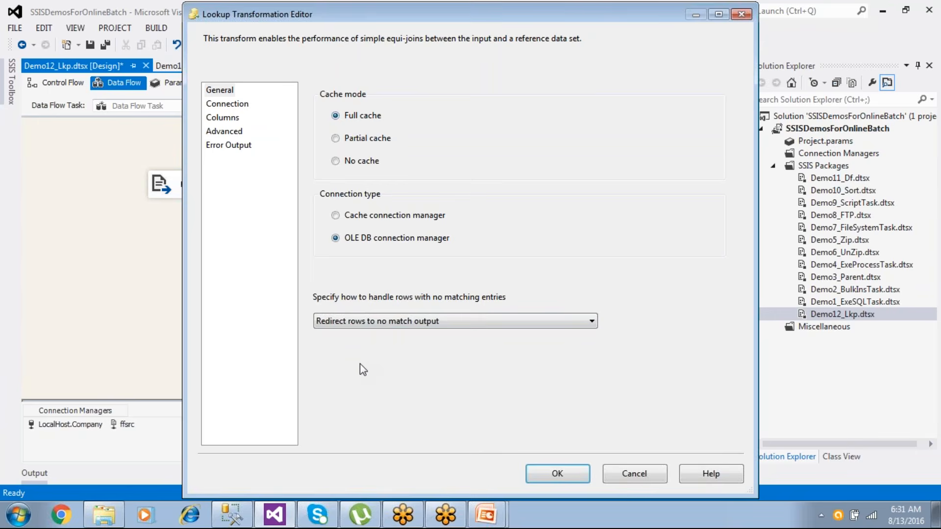
- Open the Lookup's connection settings, and switch to PowerPoint to review the Demo – Lookup slide and its reference table
left_click(242, 108)
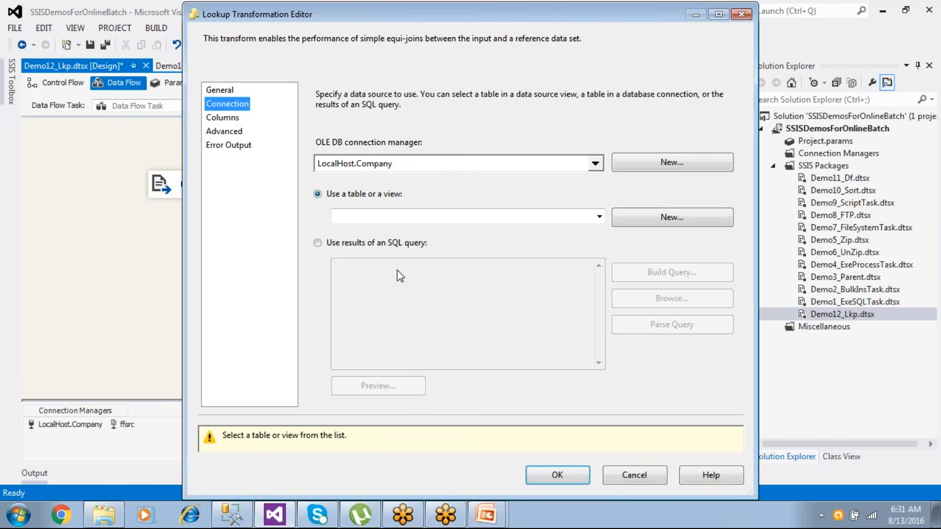
left_click(487, 513)
left_click(507, 485)
key("Right")
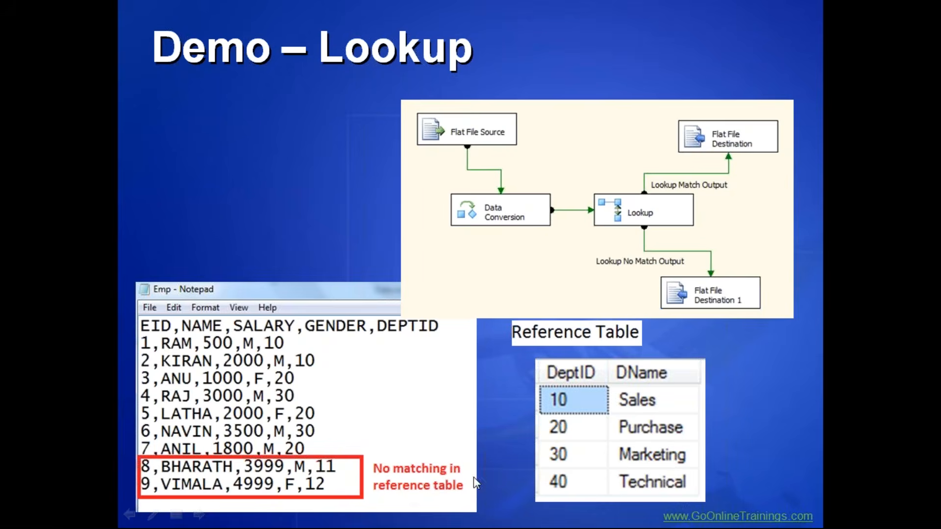
left_click(550, 443)
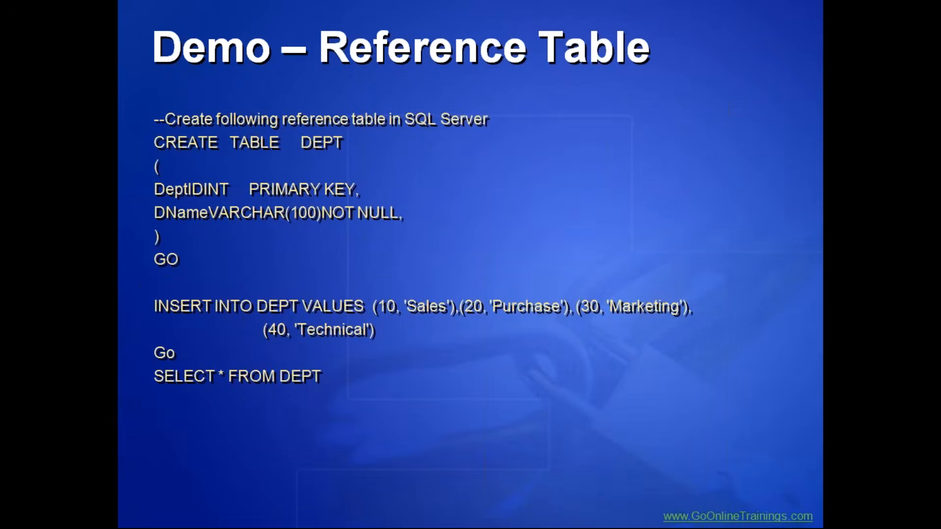
- Leave the slide show and select the entire DEPT table script on the Demo – Reference Table slide
key("Escape")
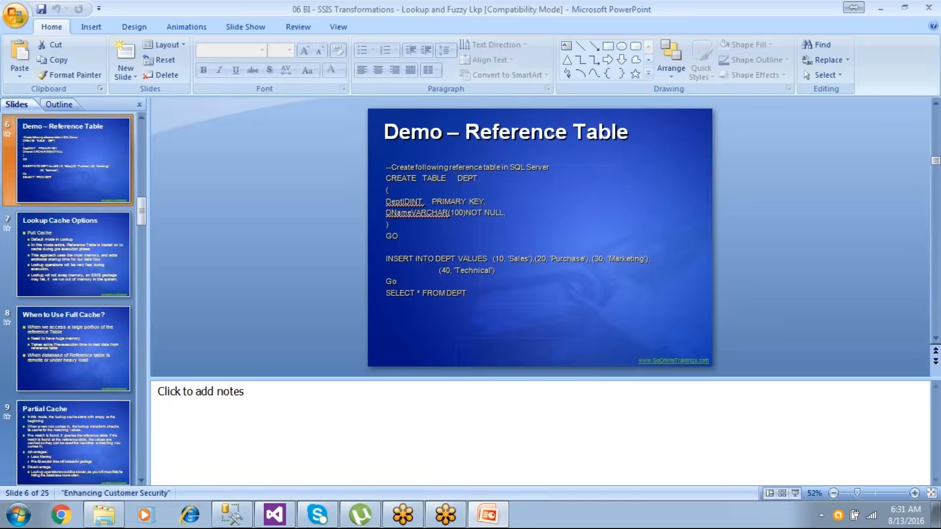
left_click(457, 294)
key("ctrl+a")
- Switch to SQL Server Management Studio, discard the unsaved SQLQuery1.sql, and put the copied DEPT table script into a new query
key("alt+Tab")
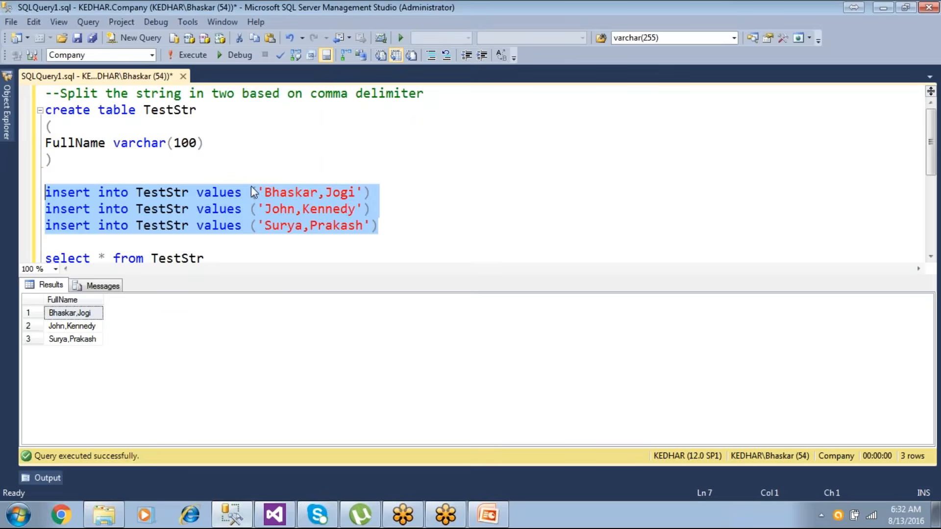
left_click(183, 77)
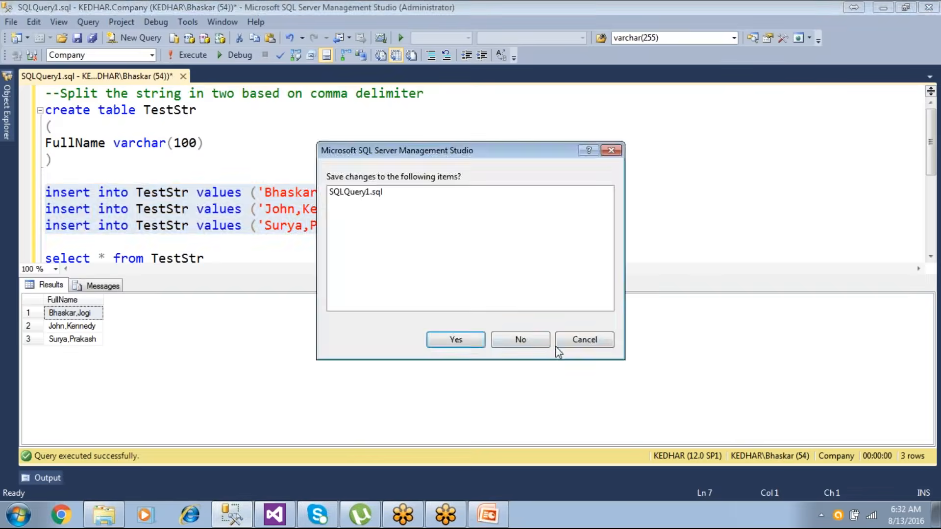
left_click(527, 339)
left_click(147, 39)
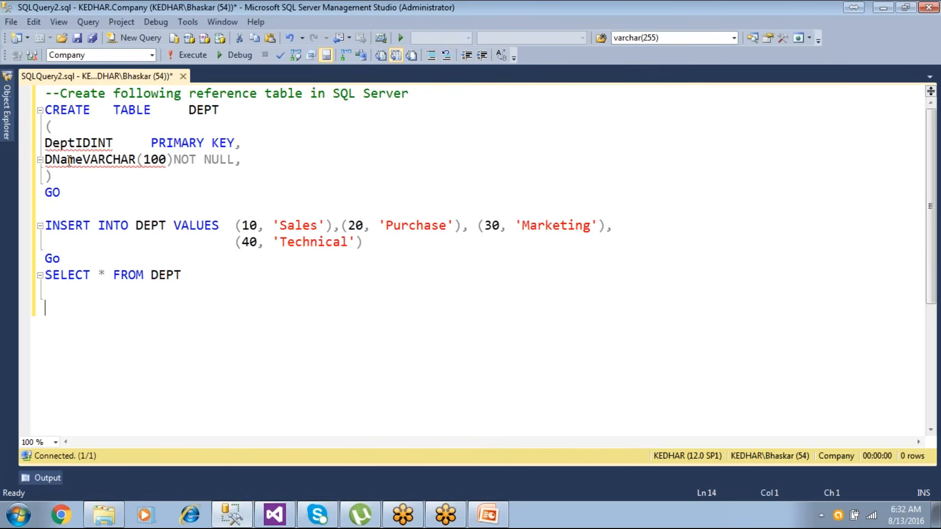
- Separate DeptID from INT, DName from VARCHAR(100), and VARCHAR(100) from NOT NULL in the CREATE TABLE DEPT statement
left_click(68, 143)
key("Right")
key("Right")
key("Right")
key("Tab")
key("Down")
key("Left")
key("Tab")
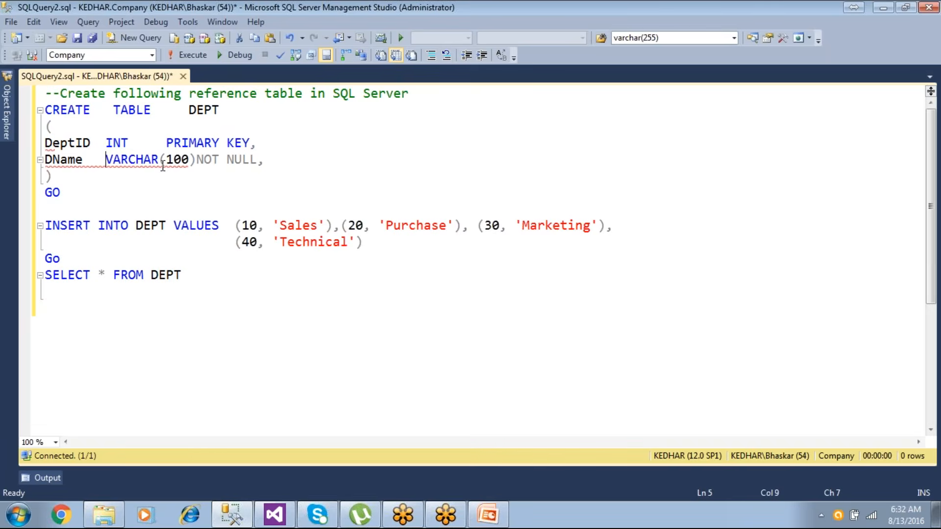
key("Up")
key("Up")
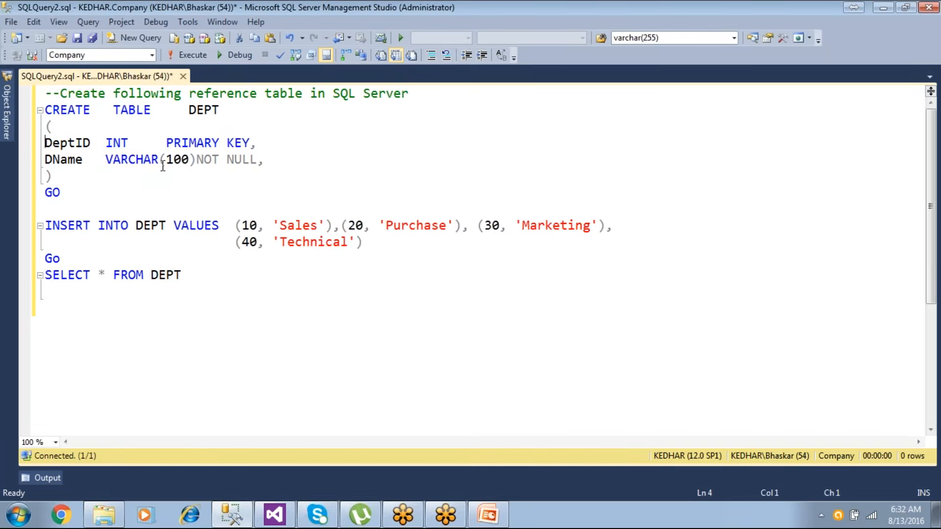
left_click(196, 160)
key("Tab")
- Execute the CREATE TABLE DEPT statement, followed by the INSERT INTO DEPT and SELECT statements
left_click_drag(120, 192, 44, 109)
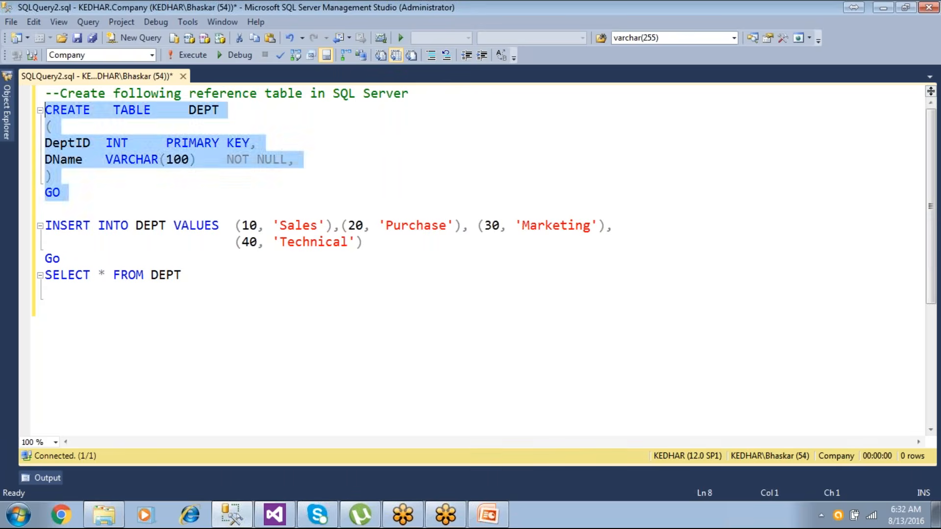
left_click(182, 51)
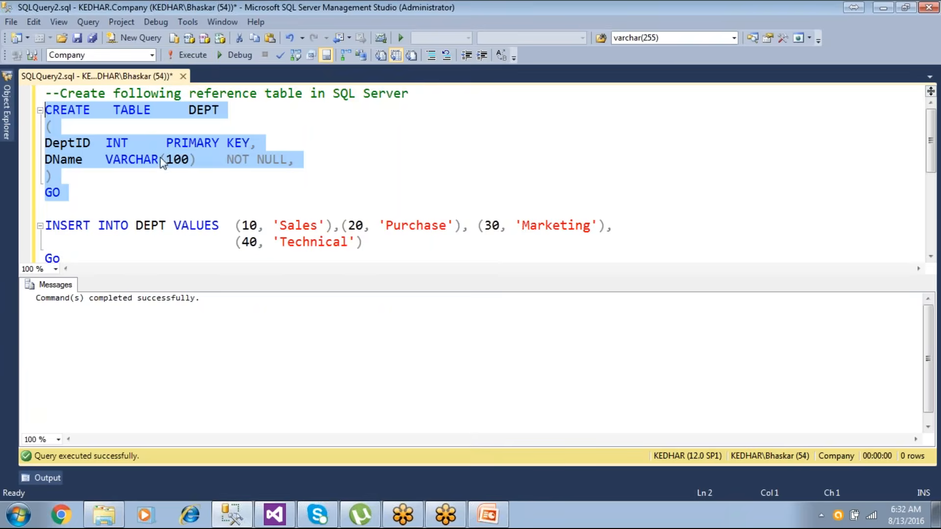
scroll(195, 206, "down", 1)
left_click_drag(196, 226, 45, 176)
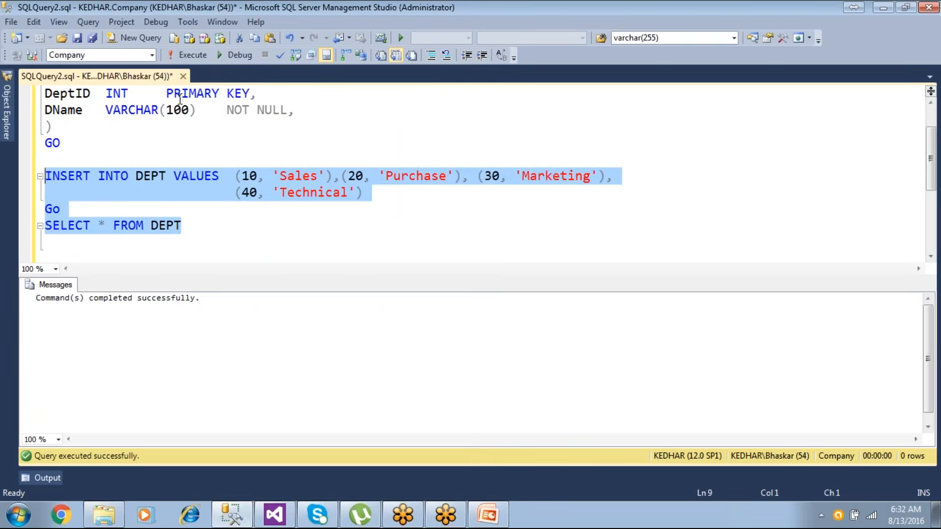
left_click(191, 59)
- Highlight the SELECT * FROM DEPT statement and the DeptID column of its results for review
left_click(188, 226)
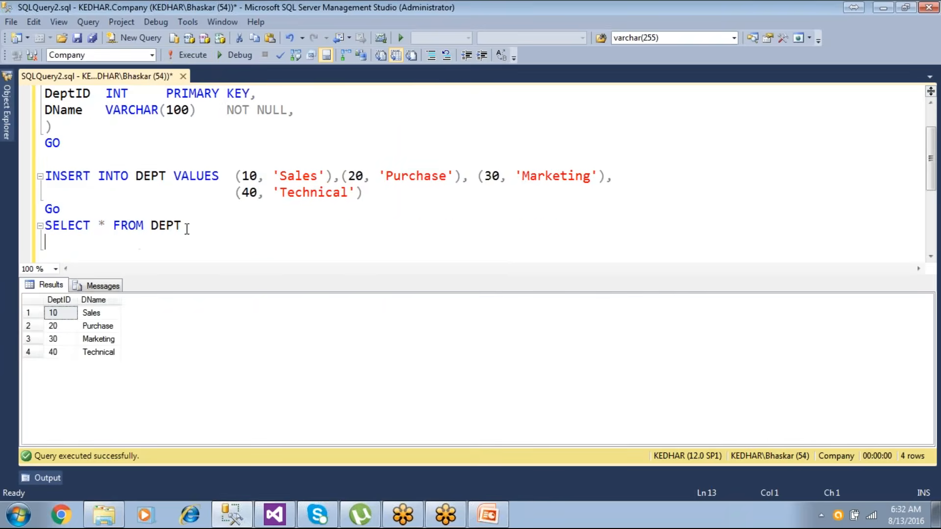
left_click(24, 219, "shift")
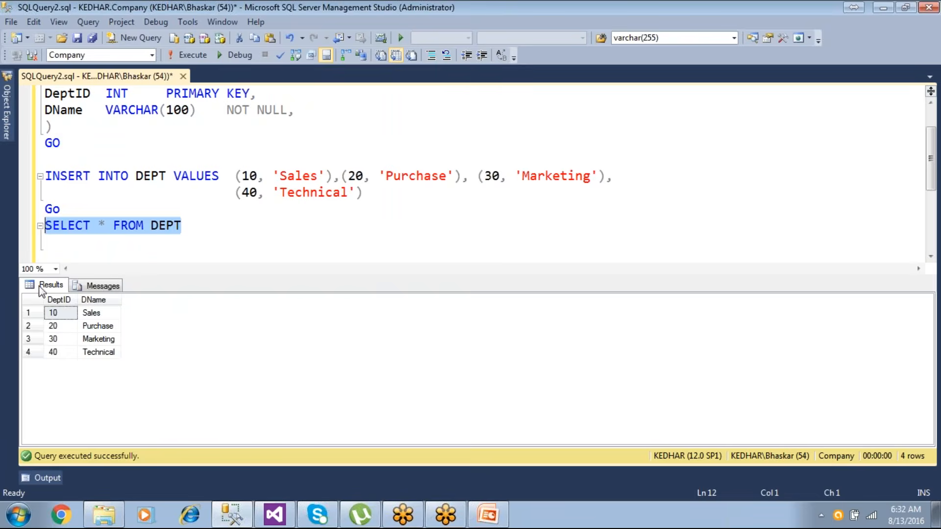
left_click(57, 302)
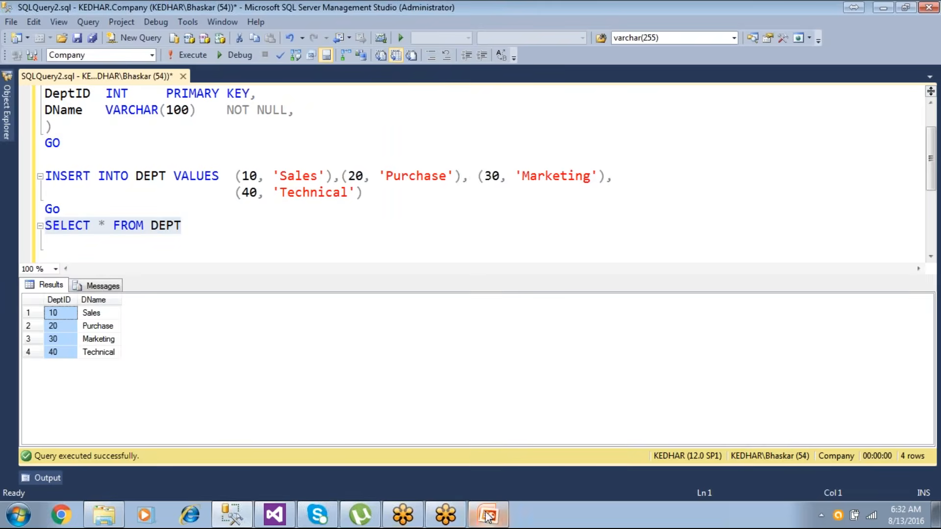
- Switch to Visual Studio, choose [dbo].[DEPT] as the Lookup's reference table, and preview its rows
left_click(275, 515)
left_click(598, 217)
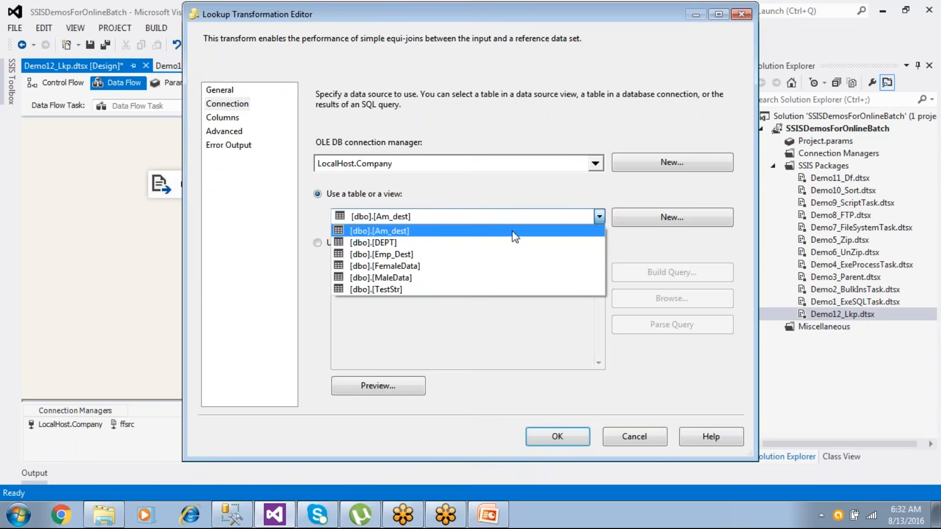
left_click(417, 242)
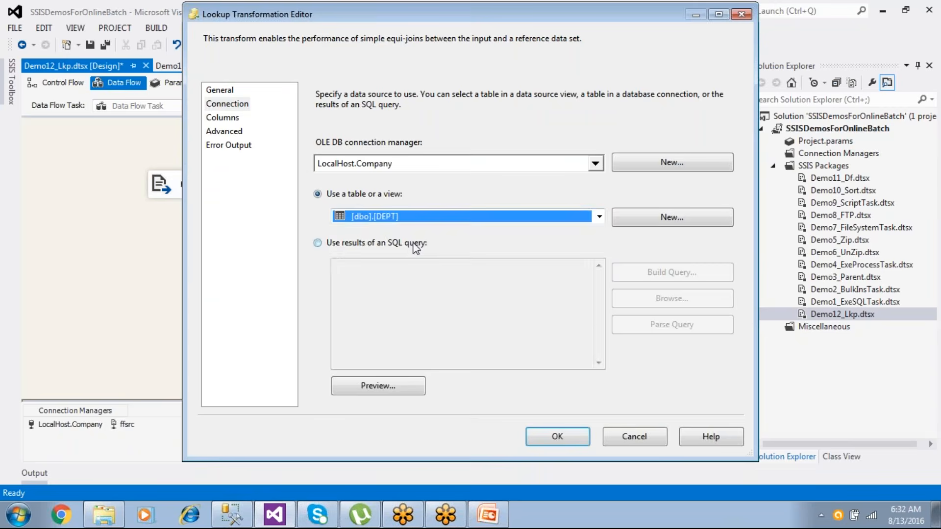
left_click(398, 389)
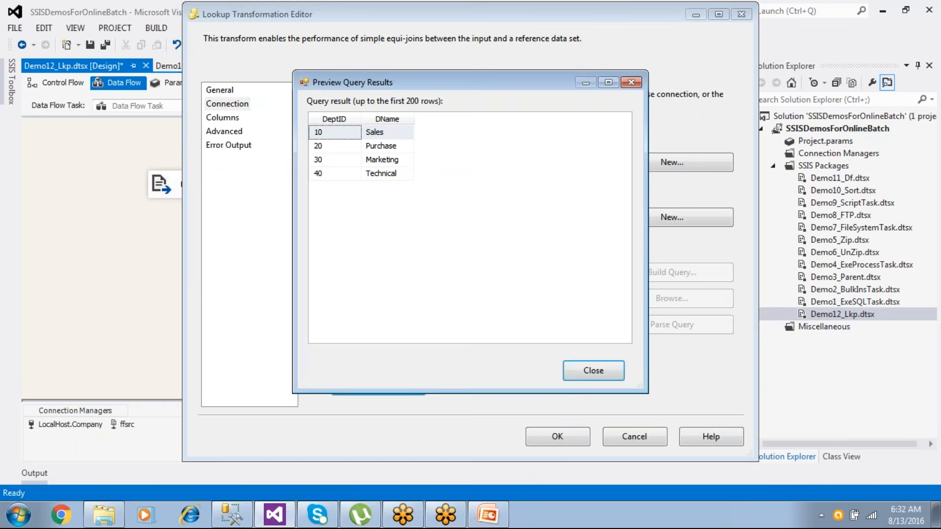
left_click(324, 119)
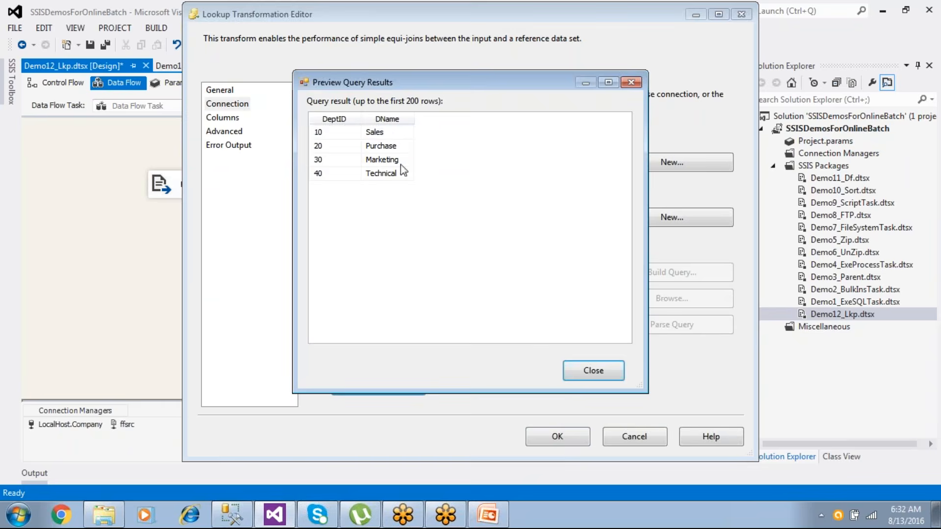
left_click(589, 371)
- Set the Lookup to use the results of an SQL query, and return to SQL Server Management Studio
left_click(382, 243)
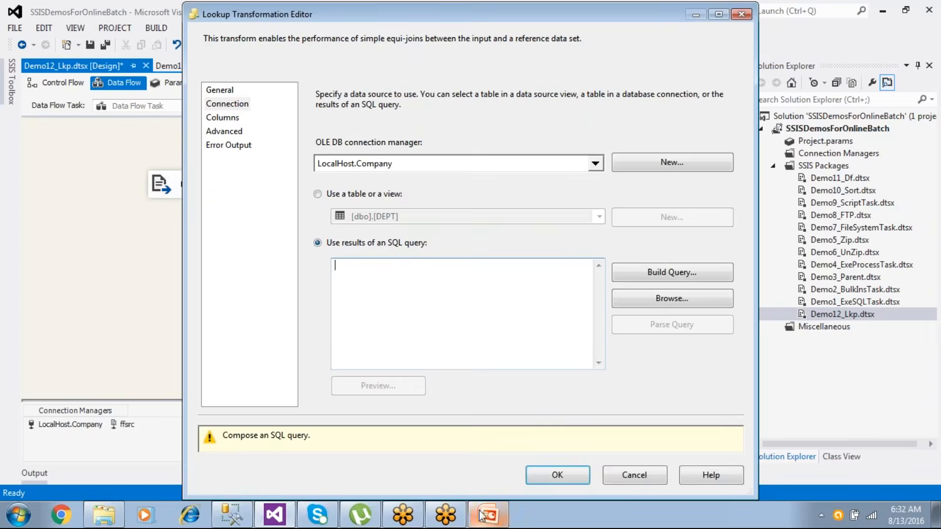
left_click(487, 514)
left_click(232, 515)
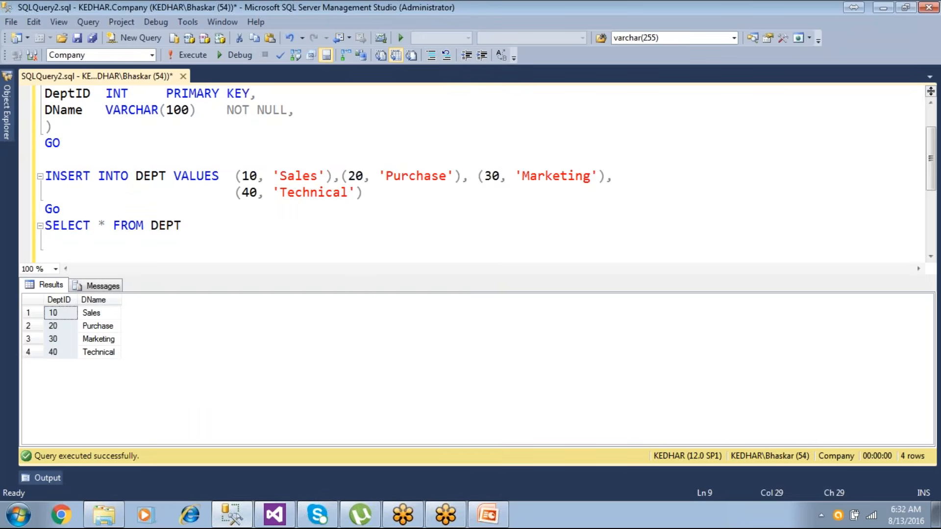
- Change the final query so it reads SELECT DeptID FROM DEPT
left_click(115, 241)
key("BackSpace")
type("dE")
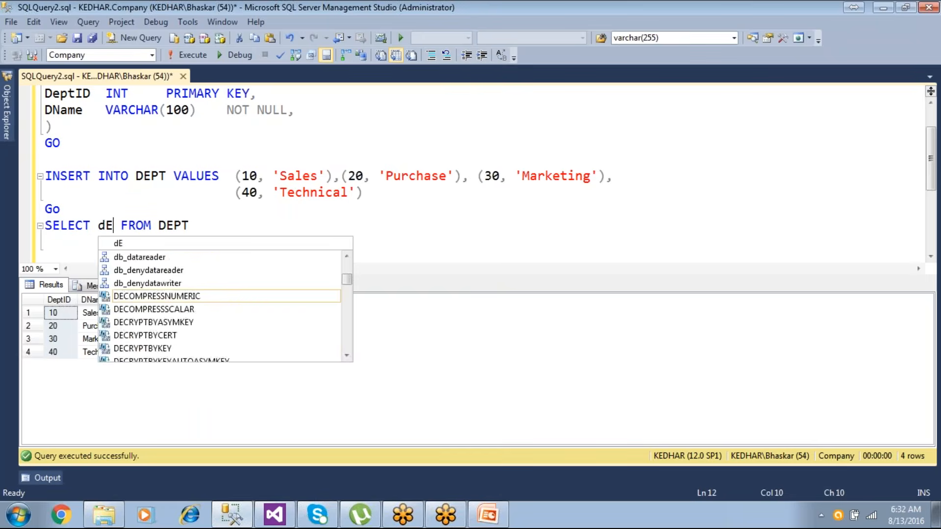
key("BackSpace")
key("BackSpace")
type("Dept")
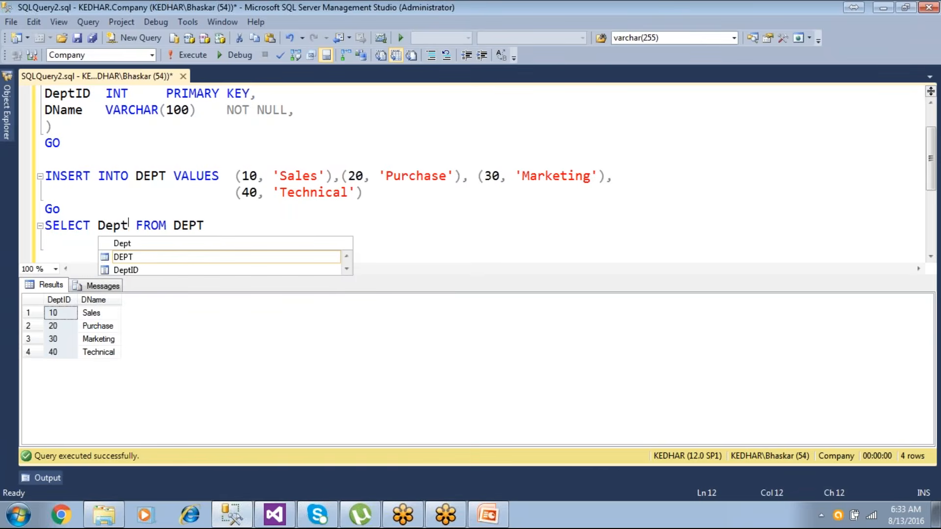
left_click(137, 270)
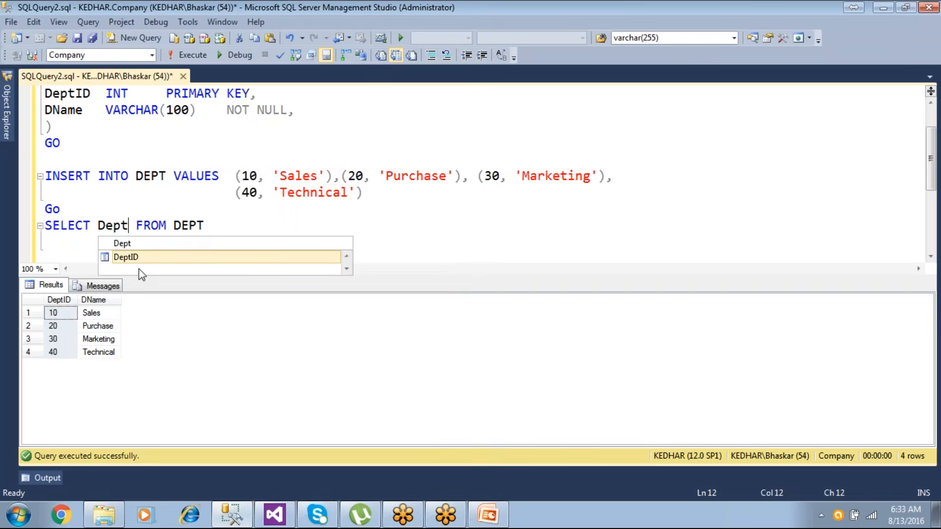
double_click(153, 259)
type("ID")
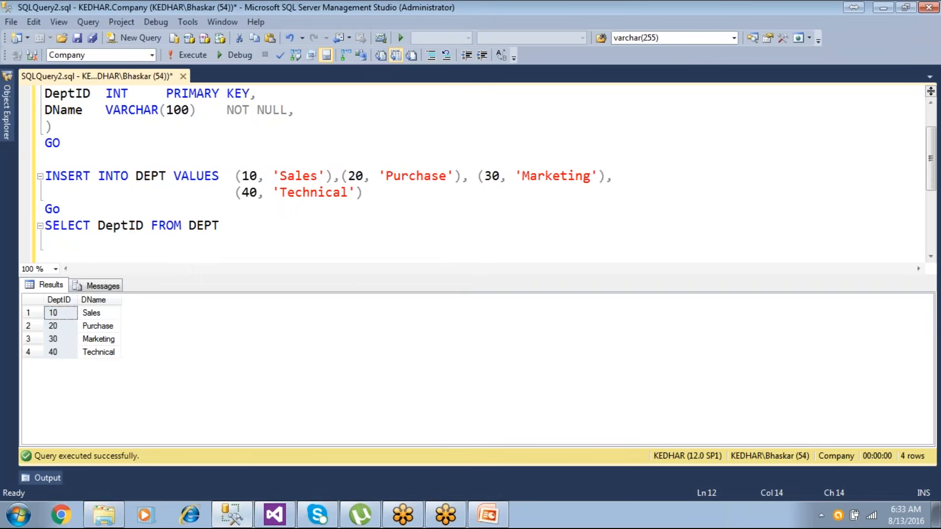
- Copy SELECT DeptID FROM DEPT into the Lookup's SQL query in Visual Studio and preview its results
key("Home")
key("shift+End")
key("ctrl+c")
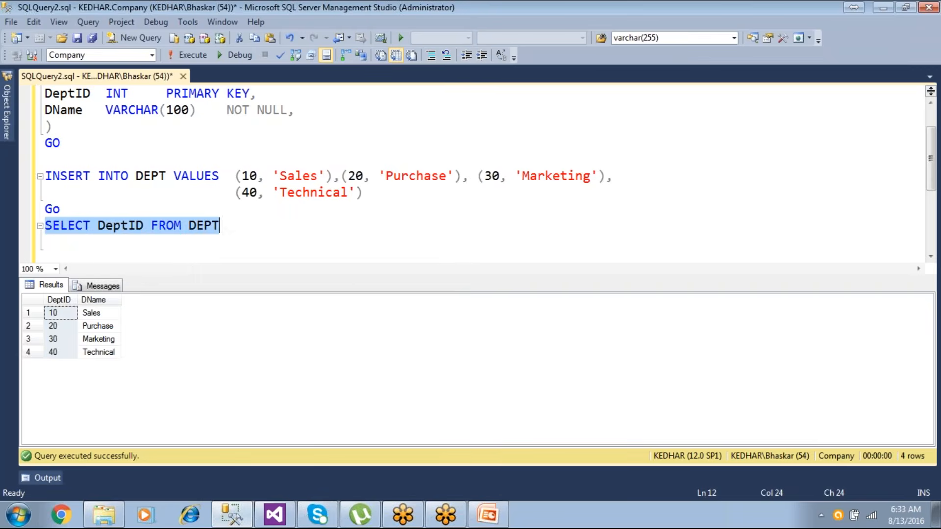
left_click(272, 513)
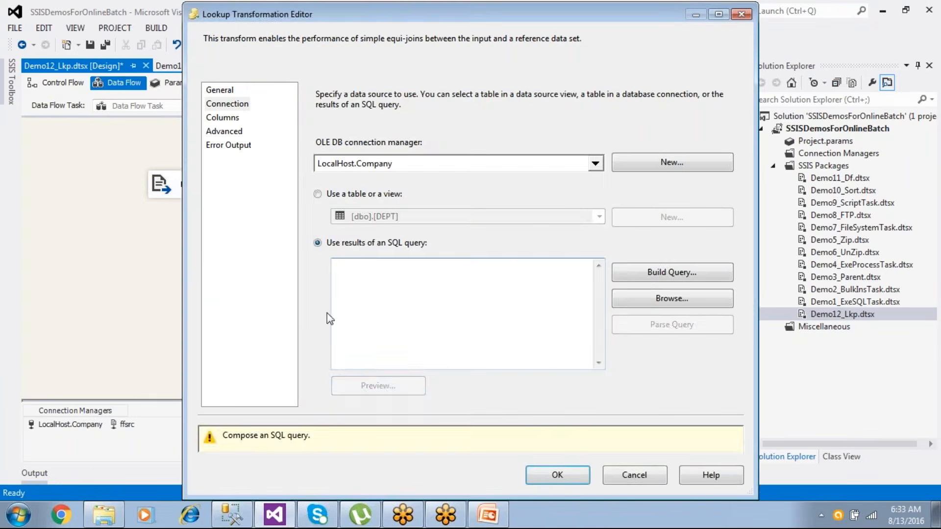
key("ctrl+v")
left_click(387, 384)
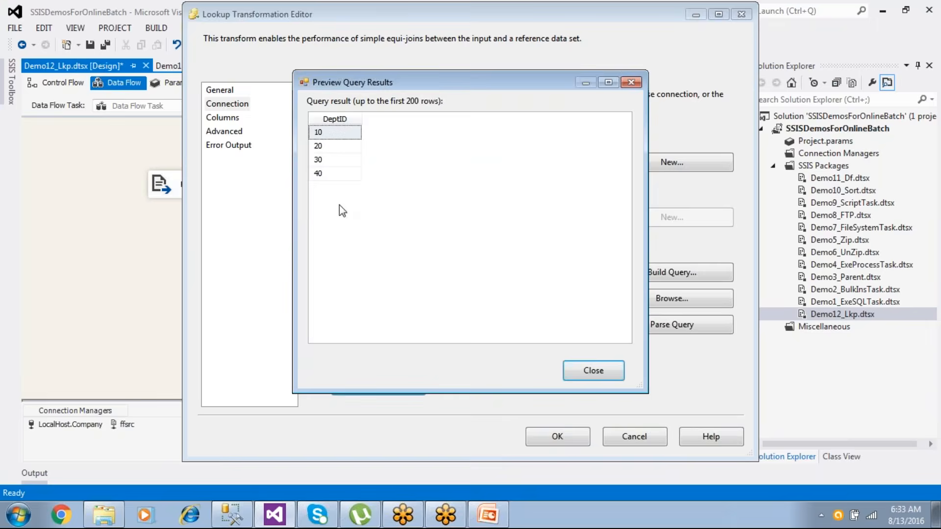
left_click(591, 368)
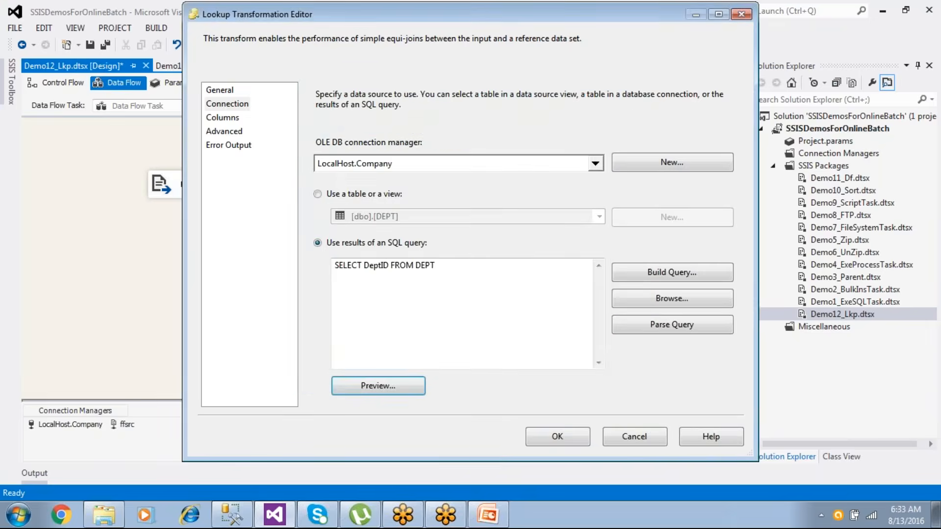
- Try to map the input column DEPTID to the lookup column DeptID, and close the Lookup editor, accepting its settings
left_click(233, 120)
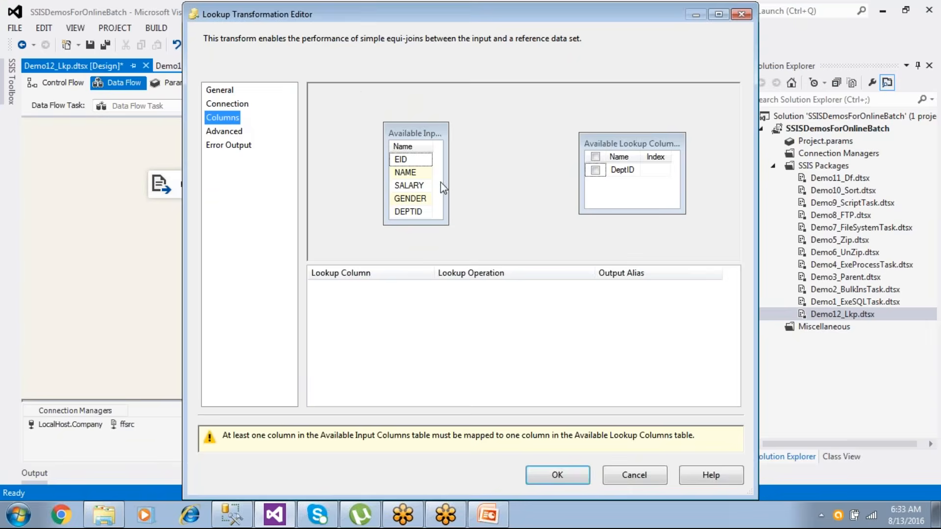
left_click(418, 215)
left_click_drag(419, 219, 619, 172)
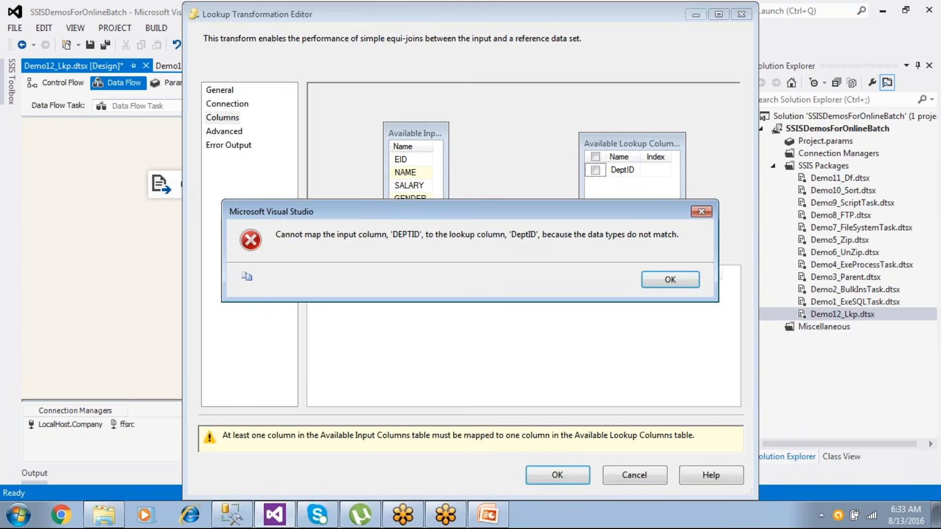
left_click(667, 280)
left_click(559, 473)
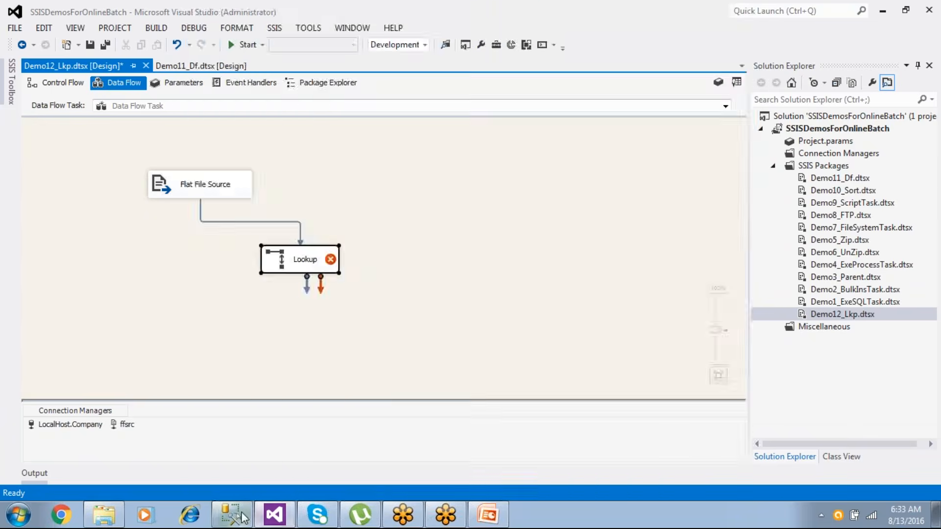
- Switch to SQL Server Management Studio and check the DeptID column's data type in the CREATE TABLE DEPT statement
left_click(452, 514)
scroll(148, 144, "up", 3)
double_click(117, 143)
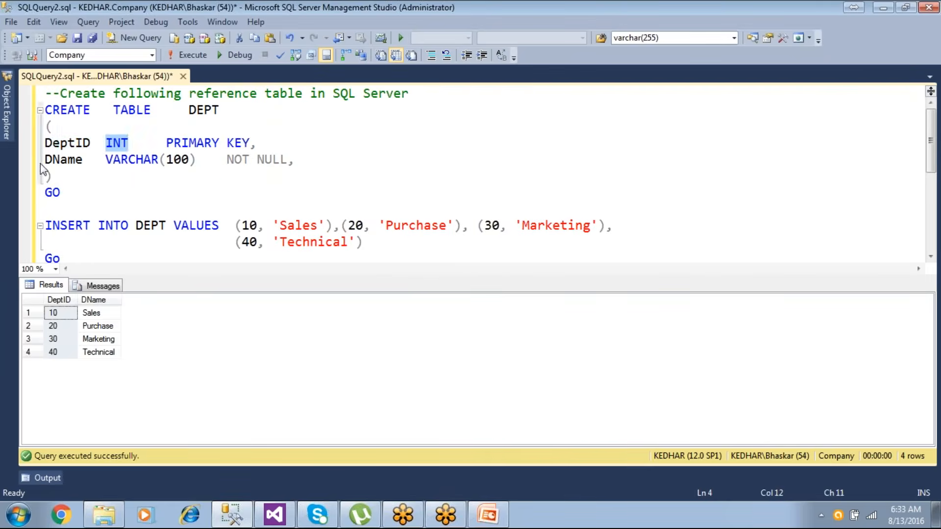
double_click(60, 143)
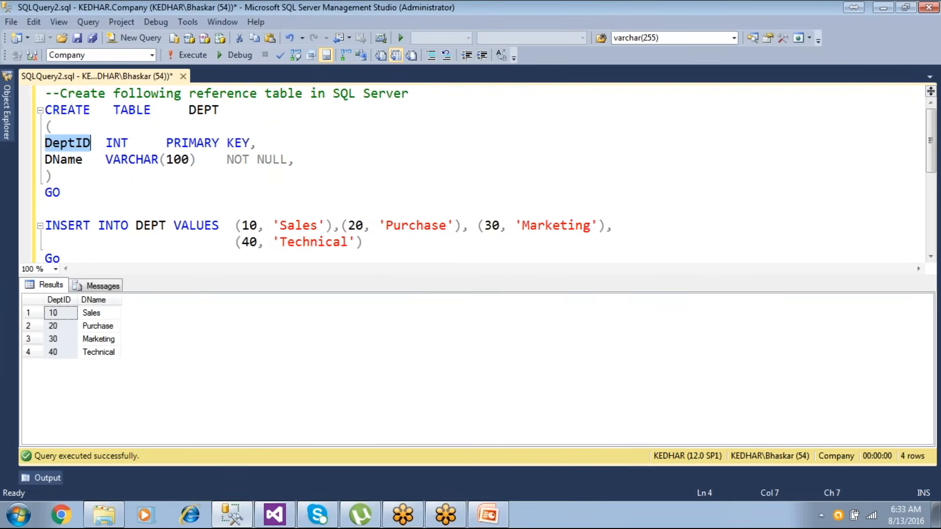
- Return to Visual Studio and preview the Flat File Source's sample data to review its DEPTID column
left_click(274, 514)
double_click(227, 194)
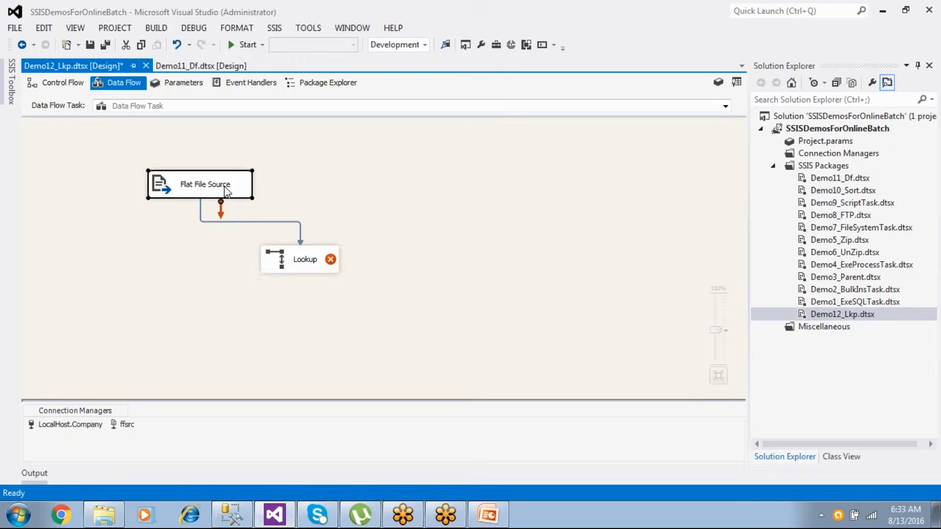
left_click(336, 189)
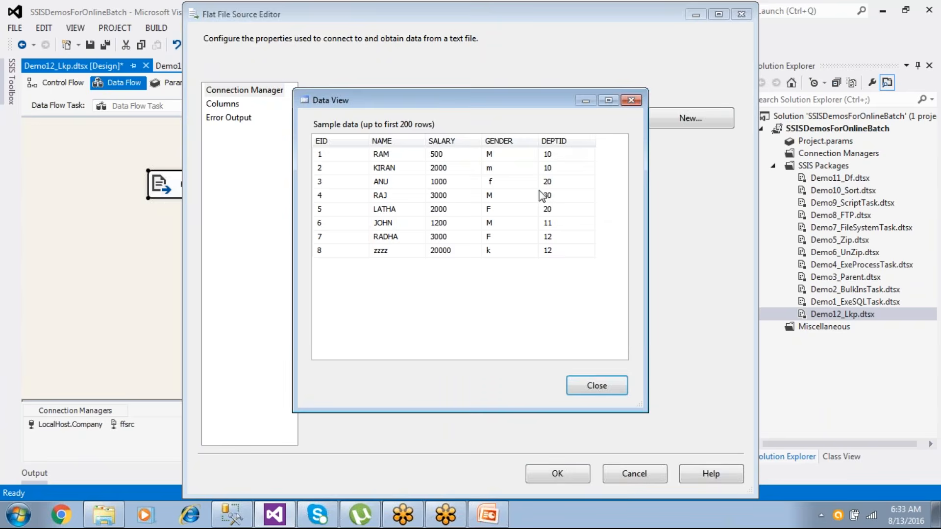
left_click(606, 384)
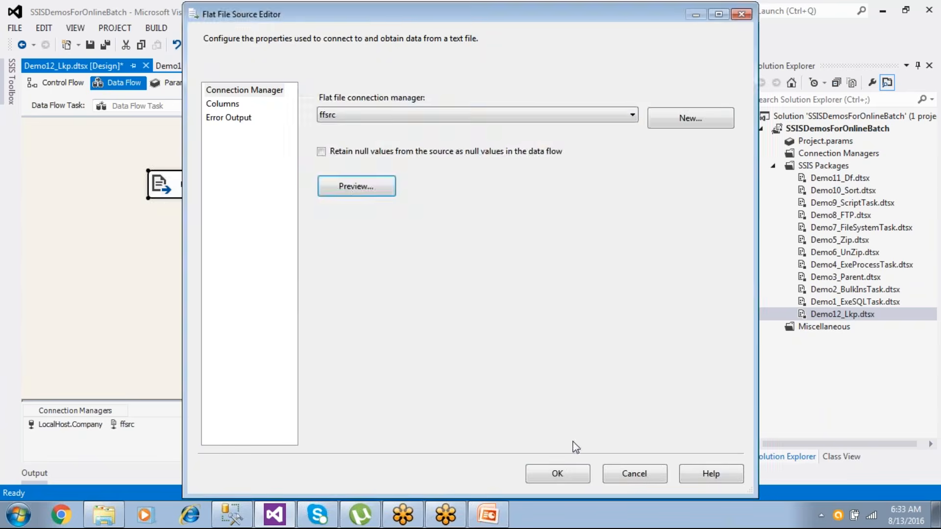
left_click(564, 475)
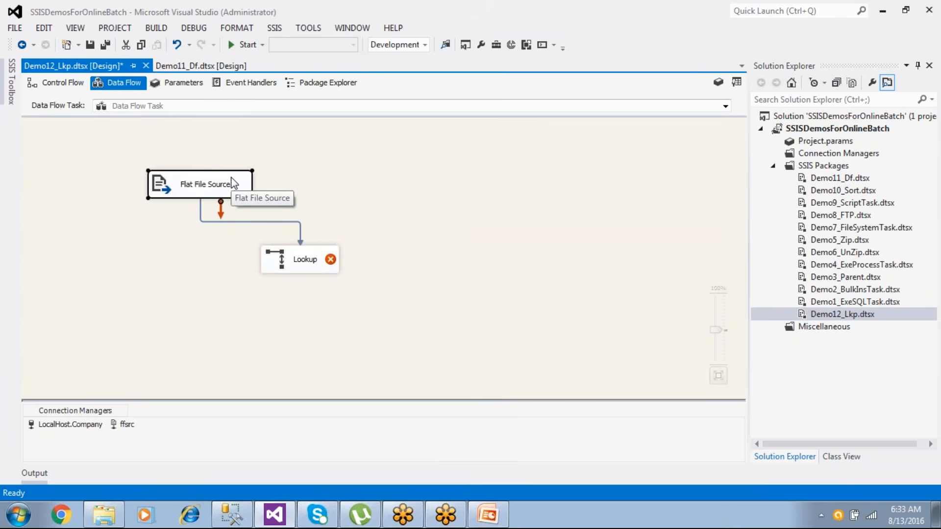
- Check the Lookup's general settings and delete the connection between the Flat File Source and the Lookup
double_click(292, 265)
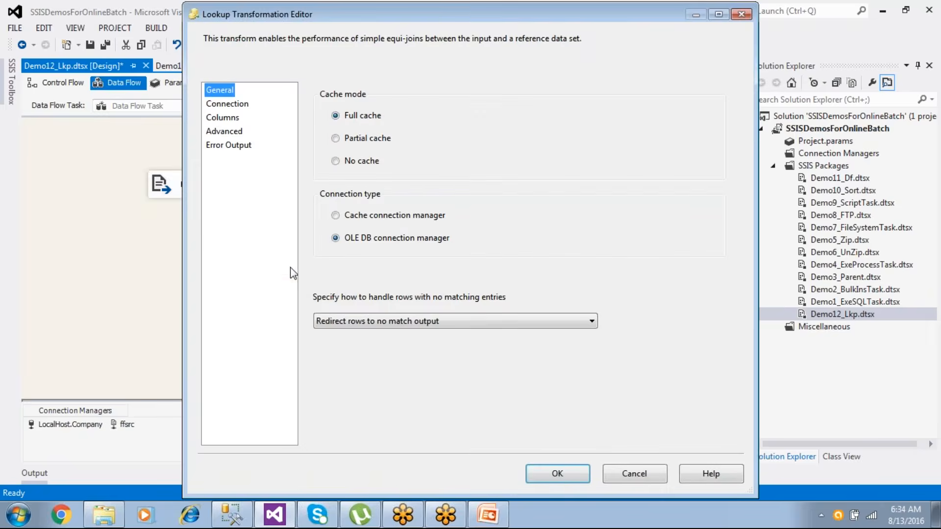
left_click(555, 475)
left_click(268, 222)
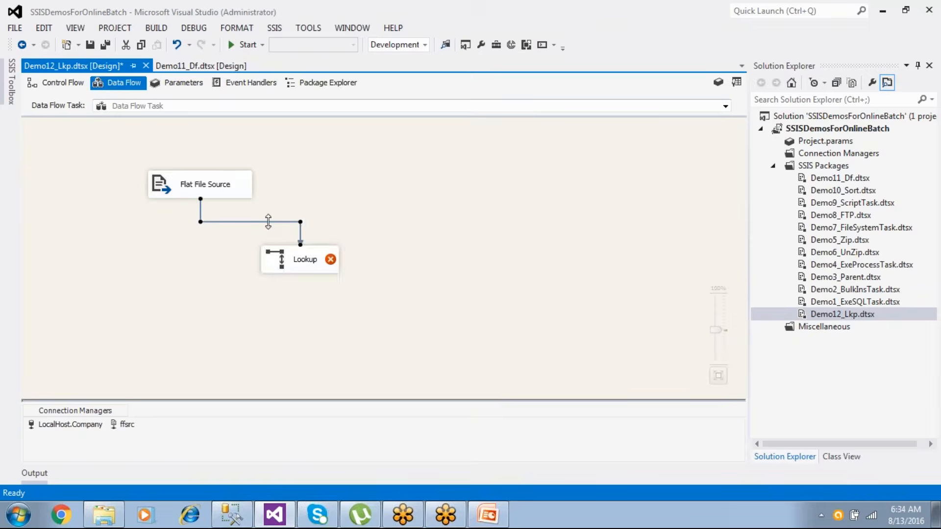
key("Delete")
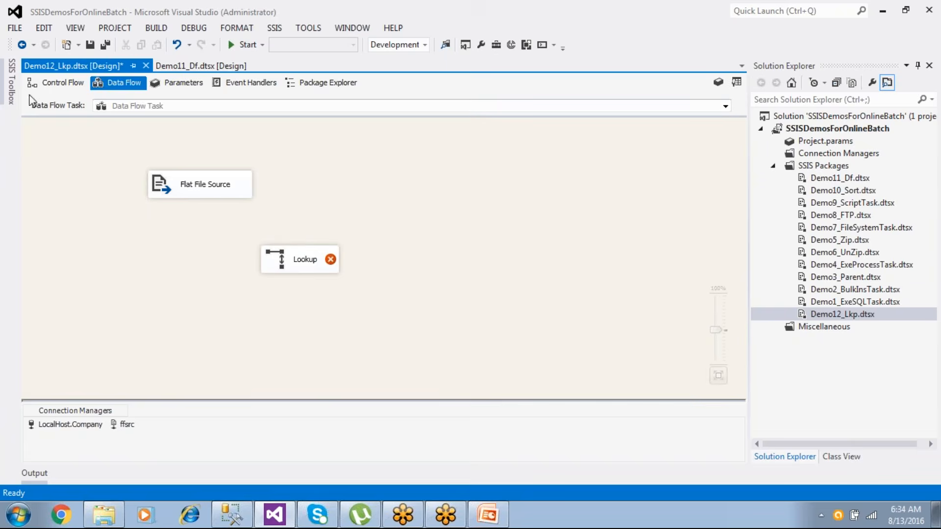
- Add a Data Conversion transformation to the data flow and connect the Flat File Source output to it
left_click(9, 100)
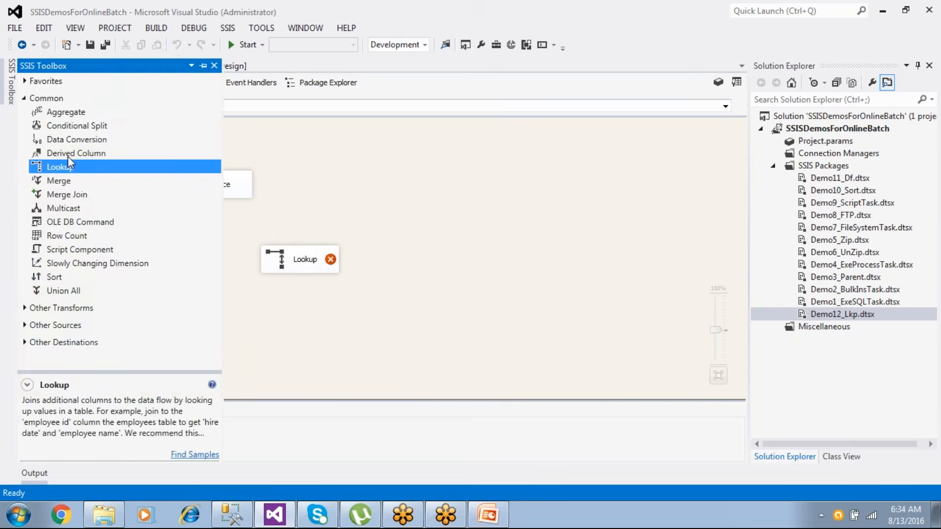
left_click_drag(78, 146, 365, 183)
left_click(235, 193)
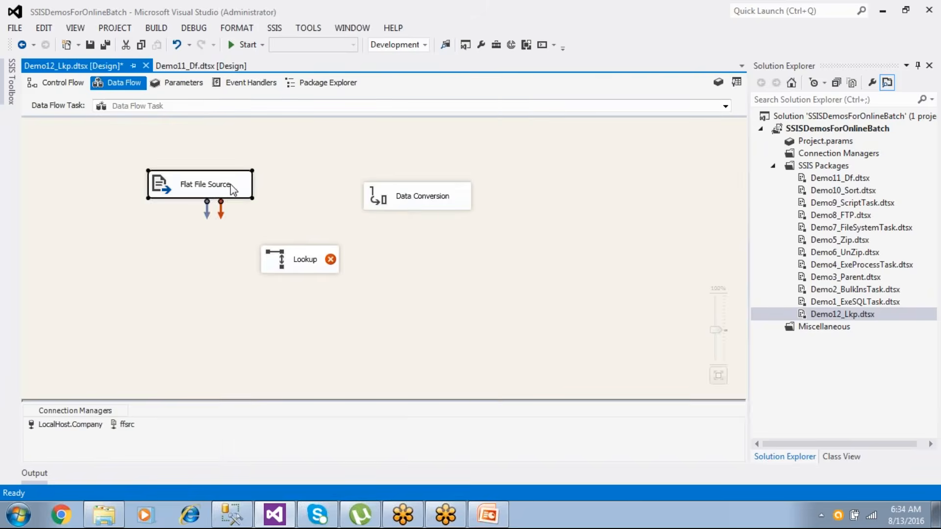
left_click_drag(211, 220, 402, 199)
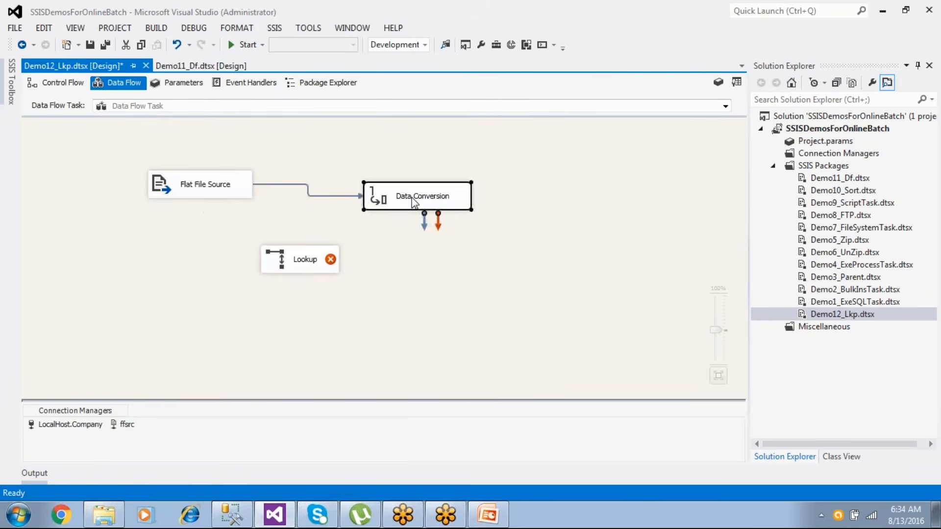
- Select DEPTID as the Data Conversion's input column and set its output alias to NewDEPTID
double_click(413, 202)
left_click(433, 184)
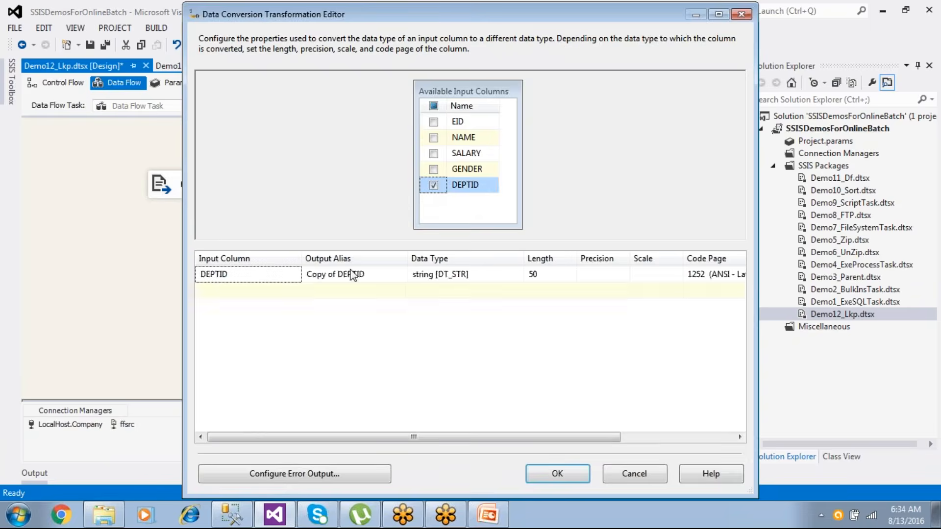
left_click(336, 274)
key("BackSpace")
key("BackSpace")
key("BackSpace")
key("BackSpace")
key("BackSpace")
key("BackSpace")
key("BackSpace")
key("BackSpace")
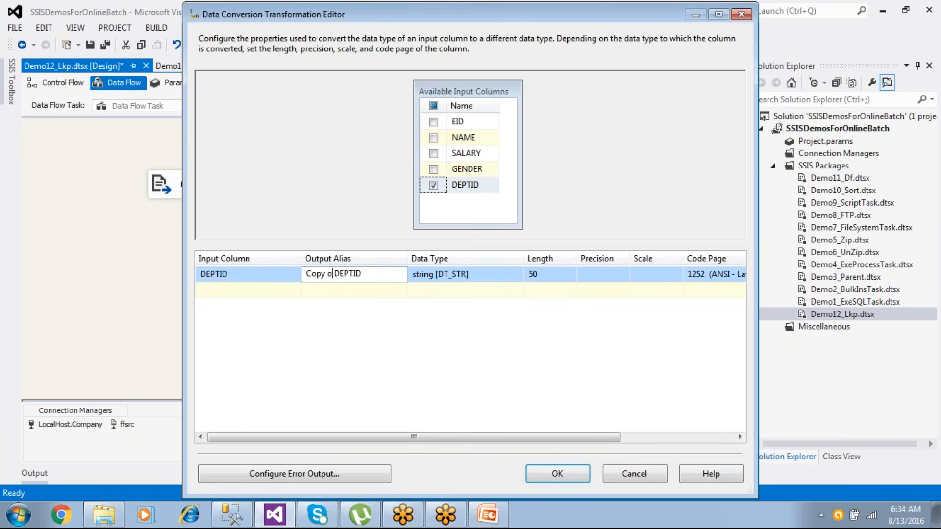
type("New")
key("Return")
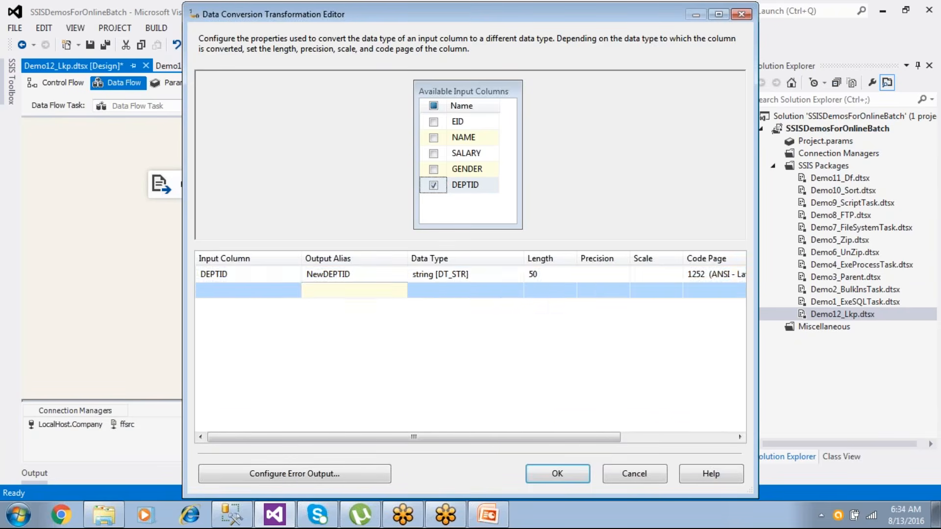
- Set the NewDEPTID data type to four-byte signed integer [DT_I4] and accept the Data Conversion settings
left_click(502, 279)
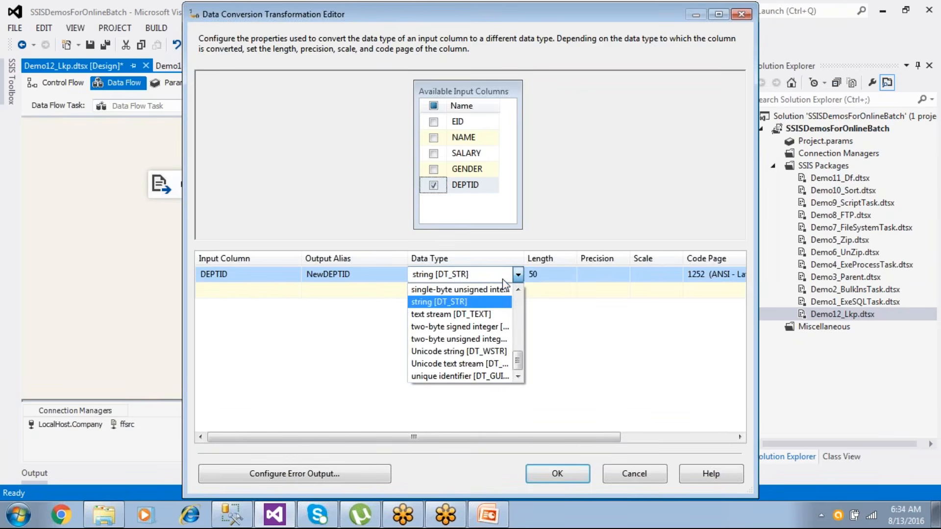
key("f")
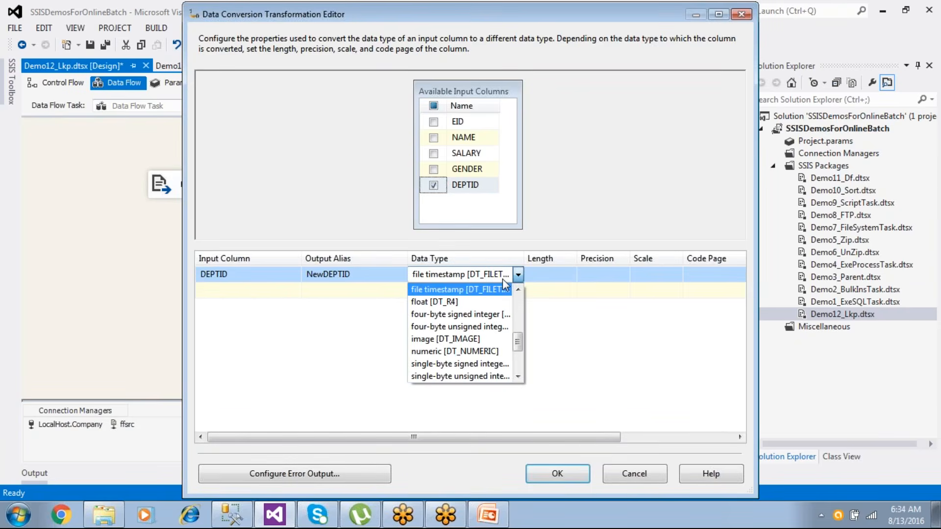
key("f")
key("f")
key("Return")
left_click_drag(526, 258, 591, 258)
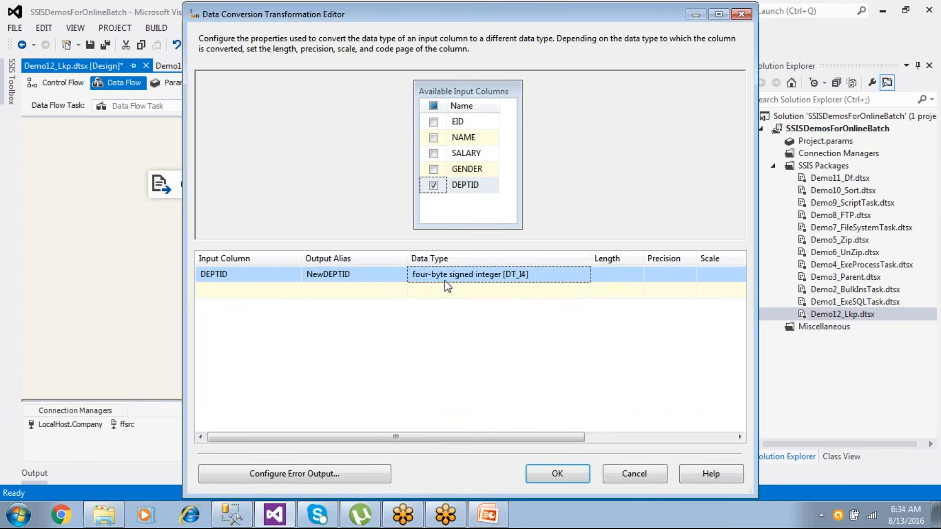
left_click(563, 474)
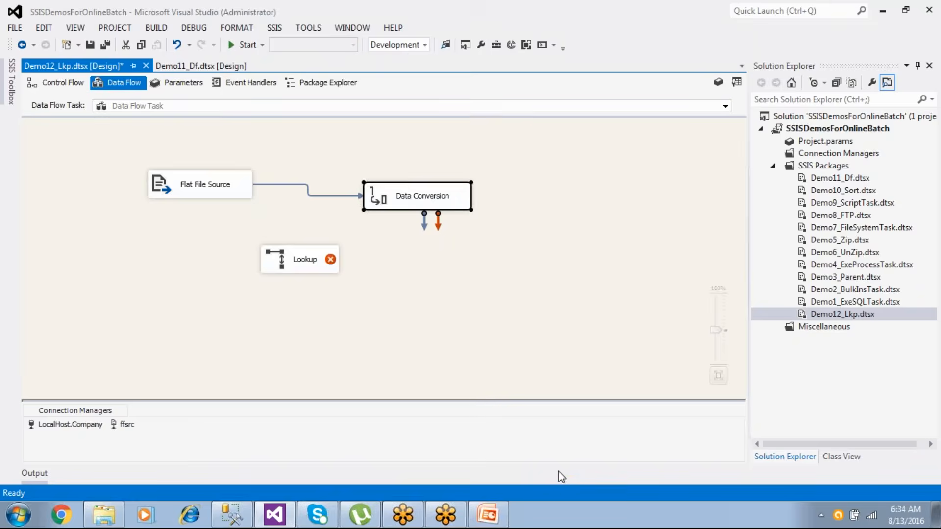
- Switch to SQL Server Management Studio and examine the column definitions of dbo.DEPT in the Company database
left_click(229, 514)
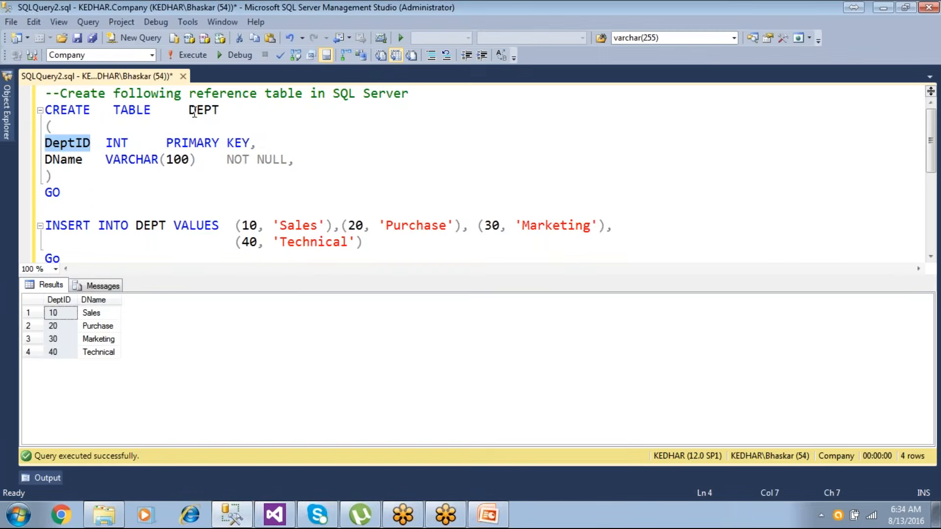
scroll(192, 109, "down", 2)
left_click(181, 179)
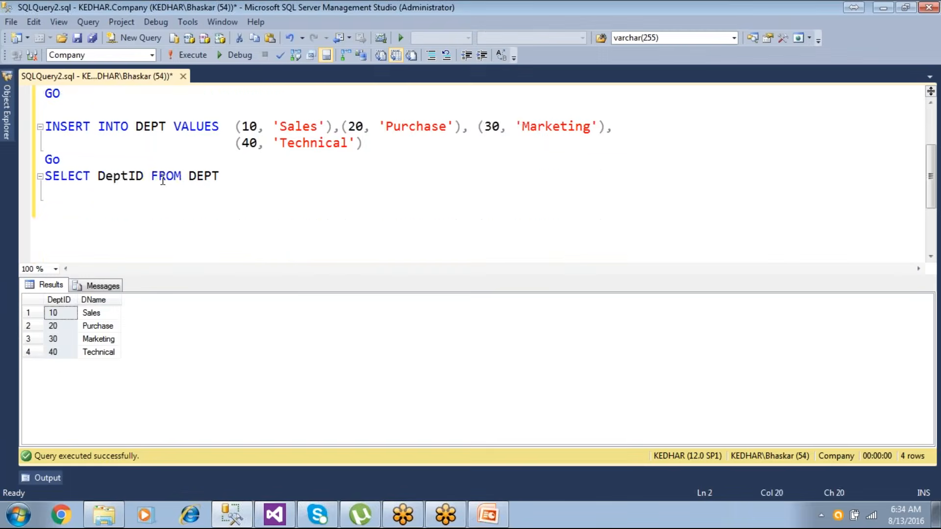
left_click(12, 127)
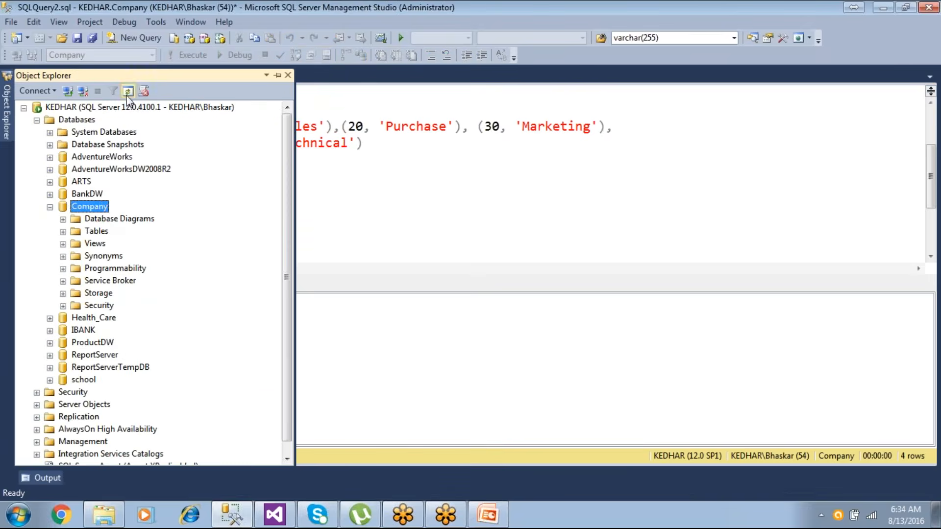
double_click(97, 231)
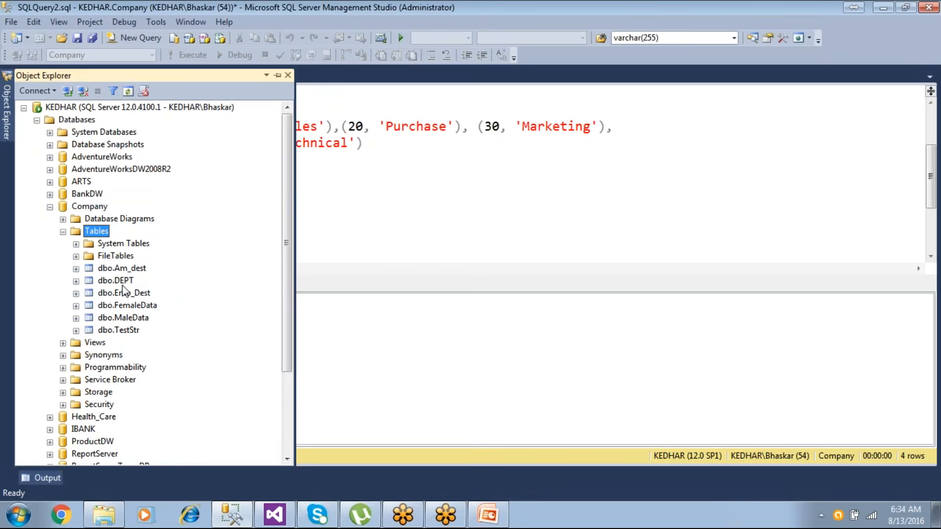
left_click(118, 279)
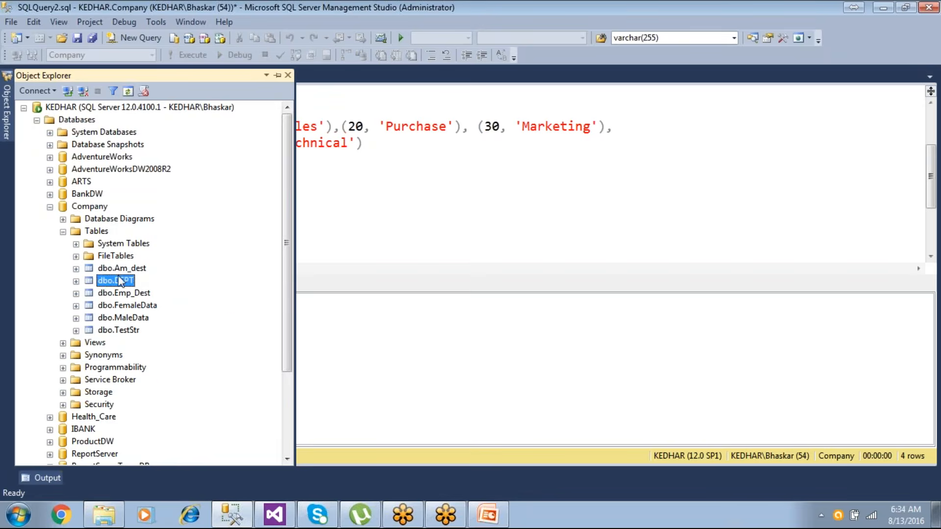
double_click(119, 280)
double_click(127, 294)
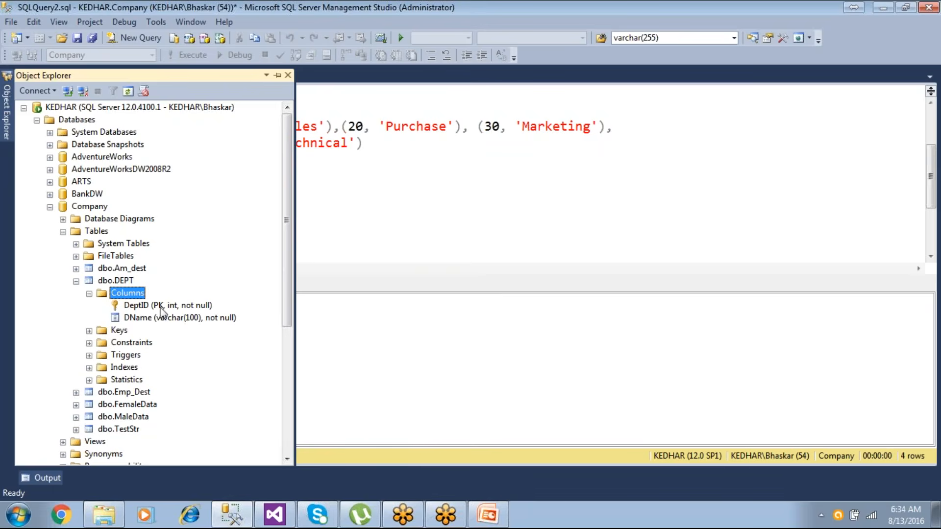
left_click(413, 197)
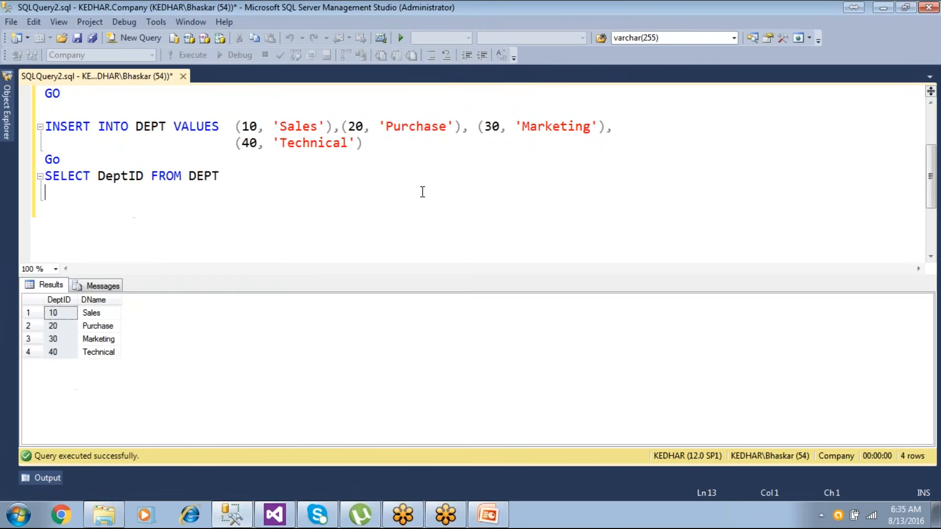
- Add the statement sp_help Dept below the SELECT query and execute only that statement
left_click(199, 181)
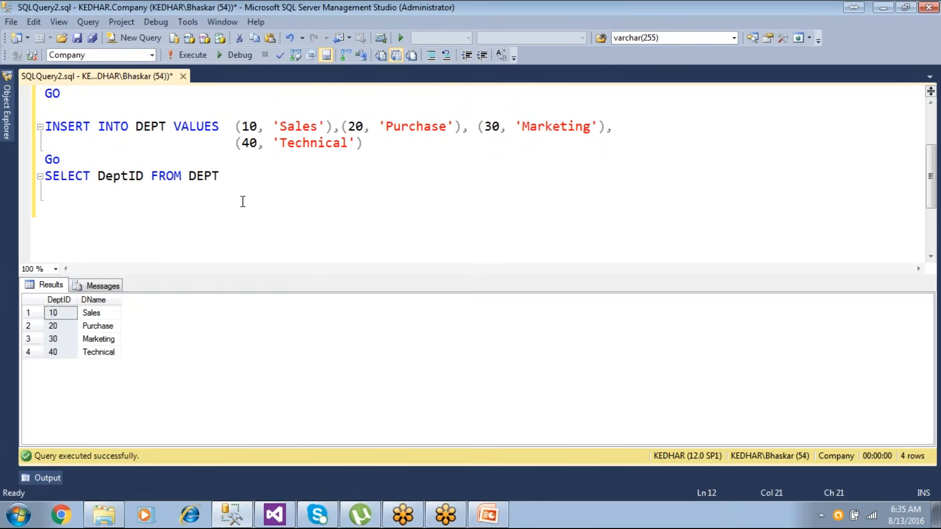
key("Down")
key("Down")
key("Down")
type("sp_help")
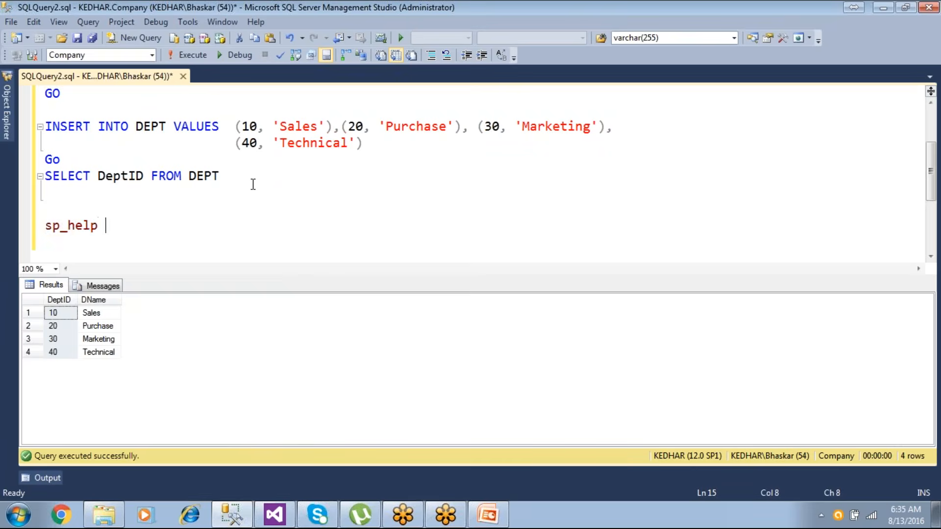
type(" Dept")
key("shift+Home")
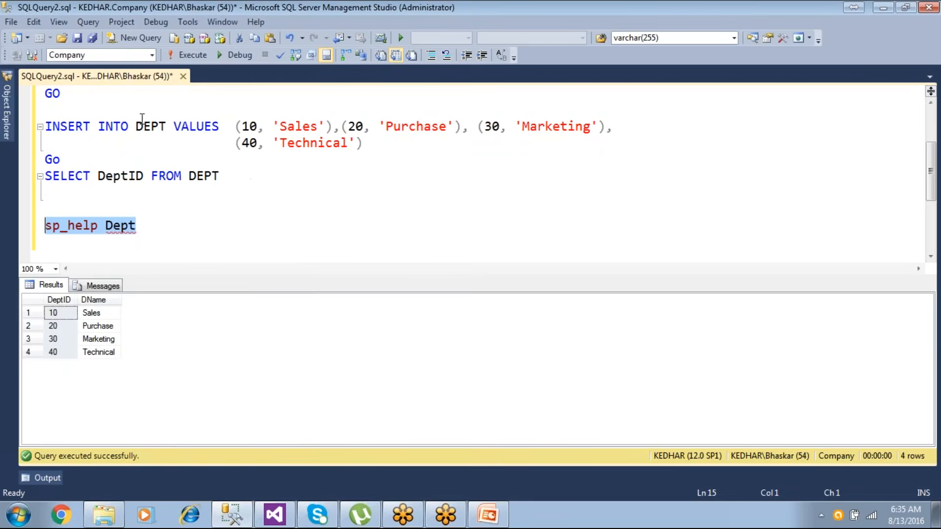
left_click(182, 52)
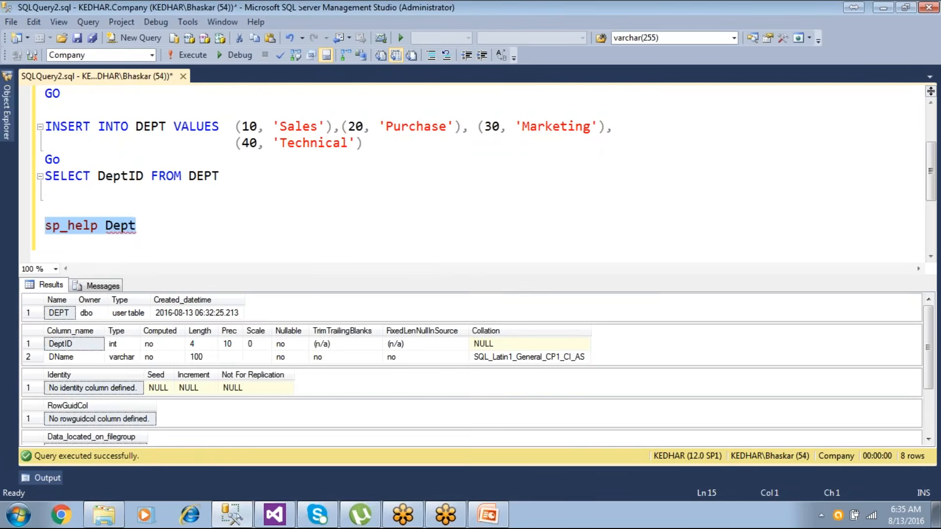
- Examine the type and length of DeptID and DName in the sp_help results against the table definition
left_click(91, 347)
left_click(117, 345)
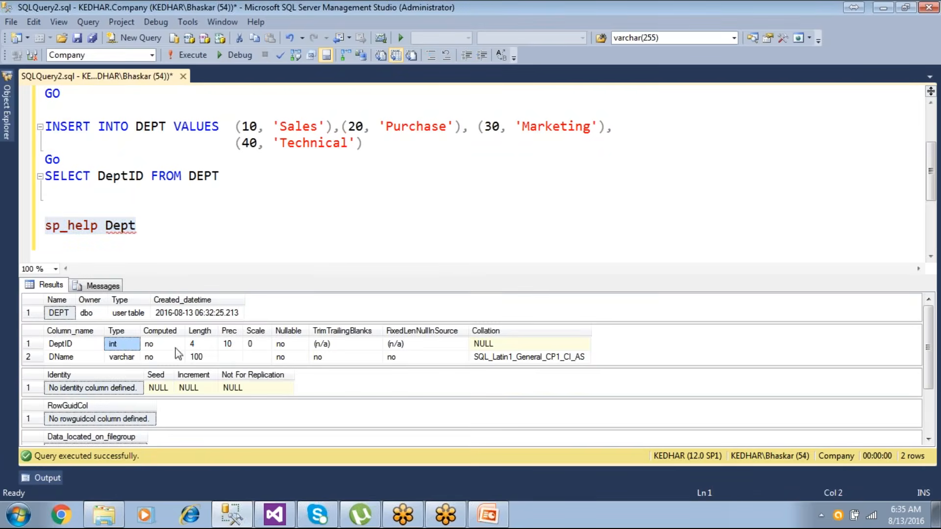
left_click(201, 346)
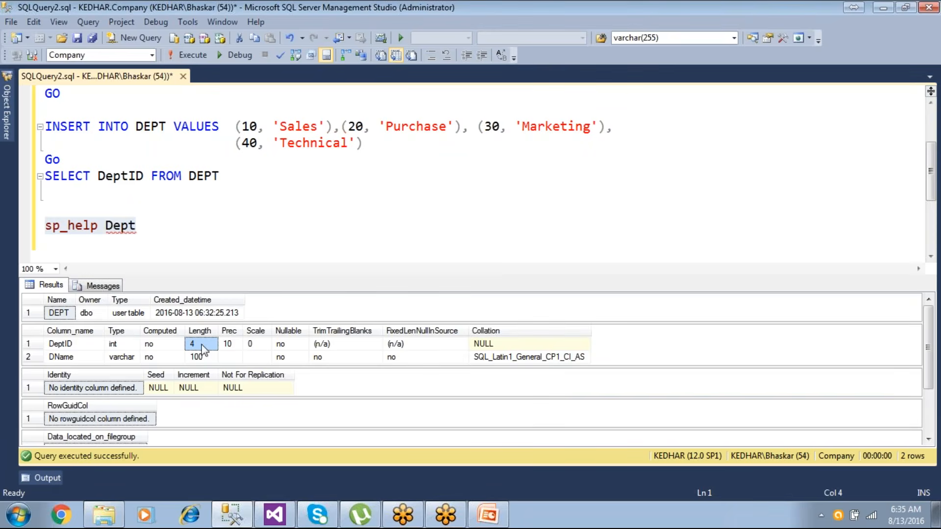
scroll(159, 140, "up", 1)
double_click(172, 110)
scroll(171, 109, "down", 1)
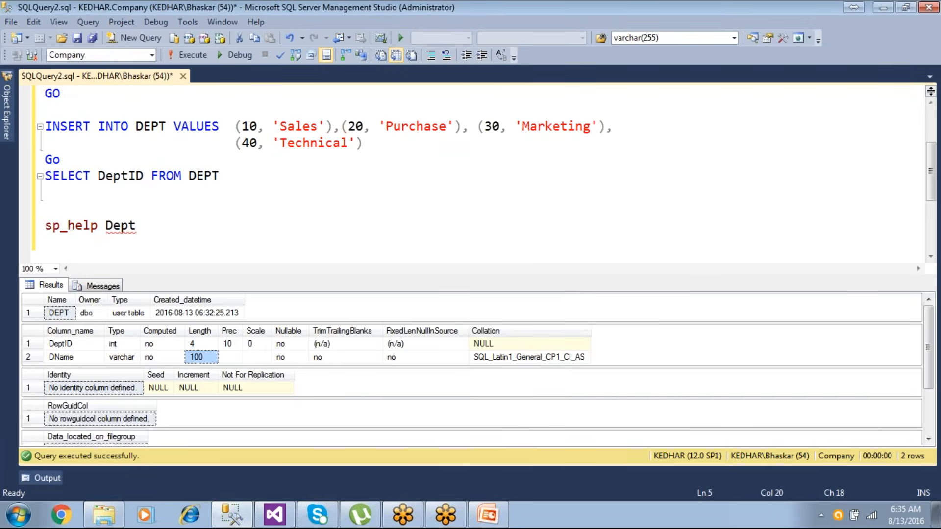
left_click(122, 344)
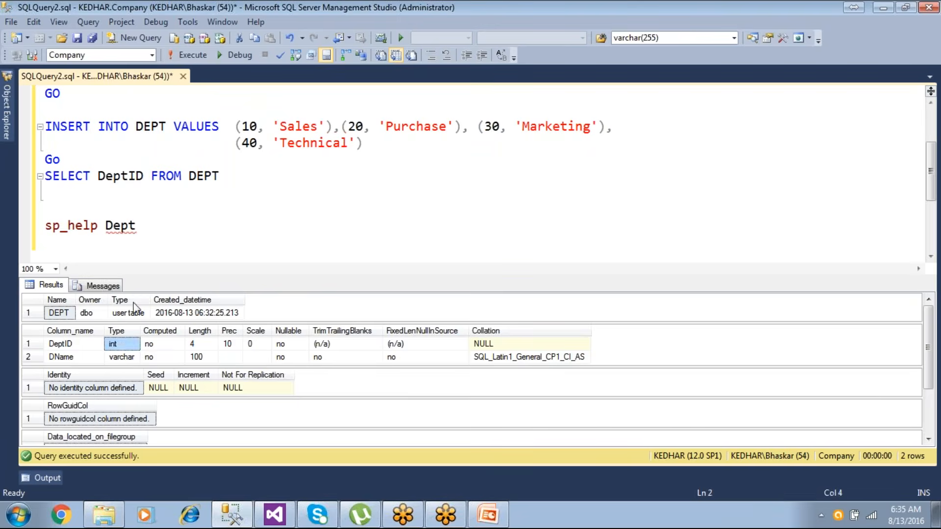
left_click_drag(144, 226, 67, 231)
left_click(81, 234)
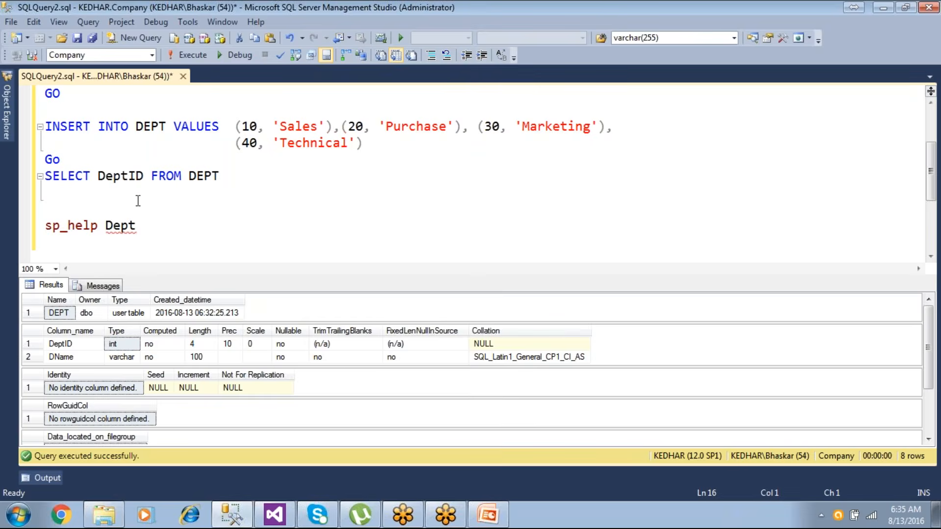
- Return to Visual Studio and review the data type set for NewDEPTID in the Data Conversion
left_click(275, 516)
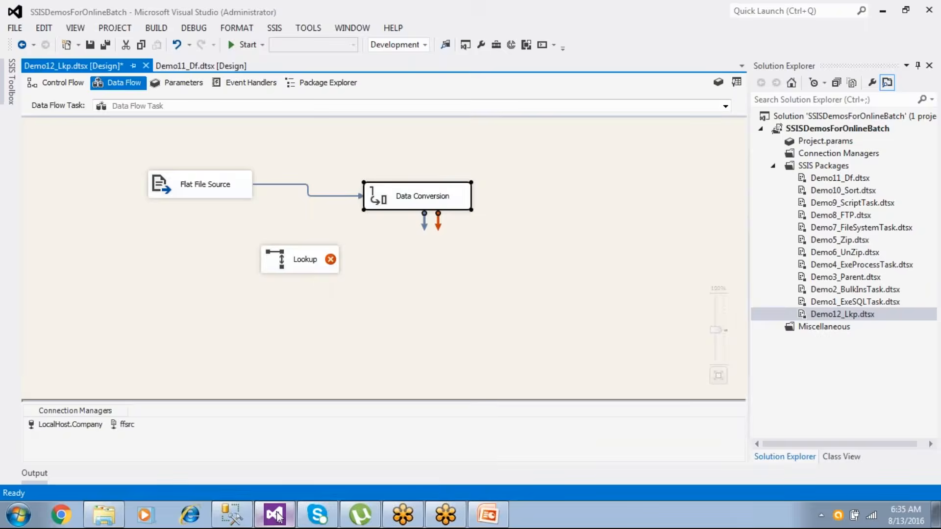
double_click(406, 200)
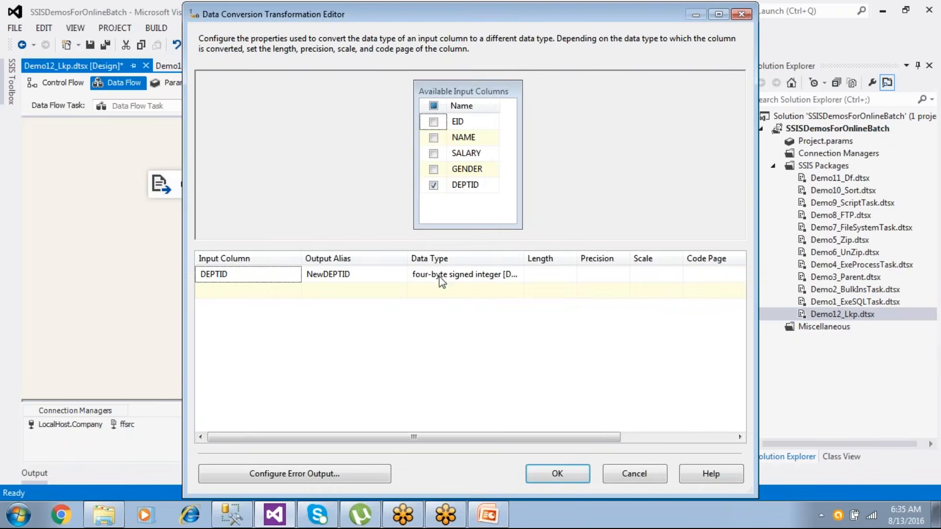
left_click(550, 472)
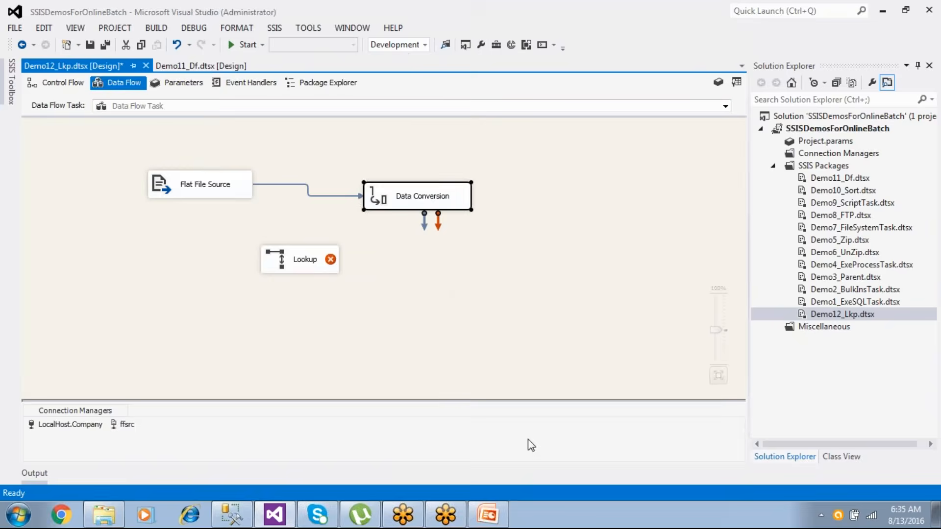
- Connect the Data Conversion output to the Lookup and preview the results of the Lookup's SQL query
left_click_drag(424, 223, 327, 268)
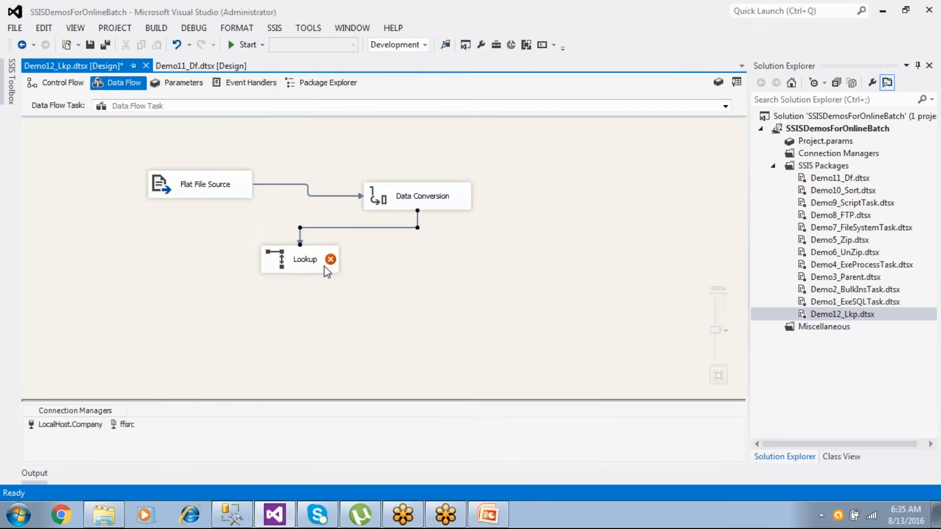
double_click(326, 270)
left_click(236, 105)
left_click(405, 430)
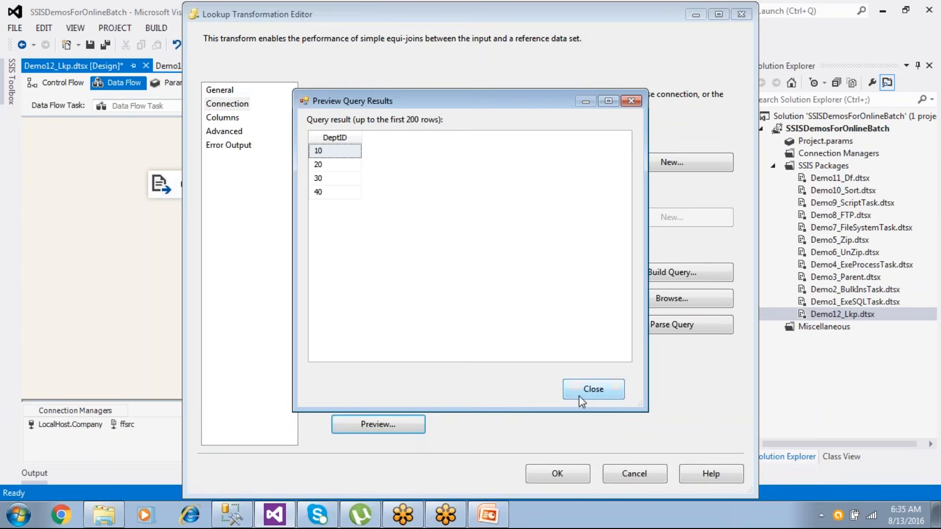
left_click(580, 394)
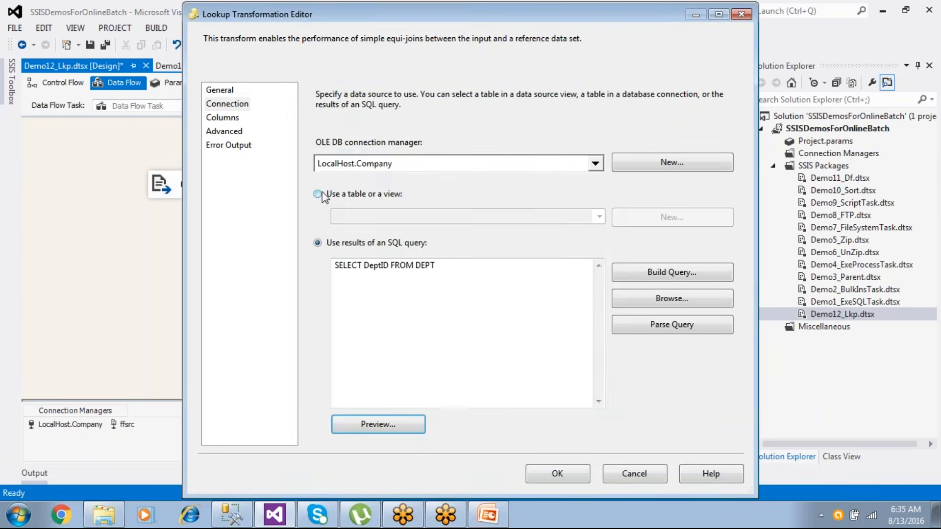
- Switch the Lookup's reference source to the table [dbo].[DEPT] and preview its data
left_click(318, 194)
left_click(598, 216)
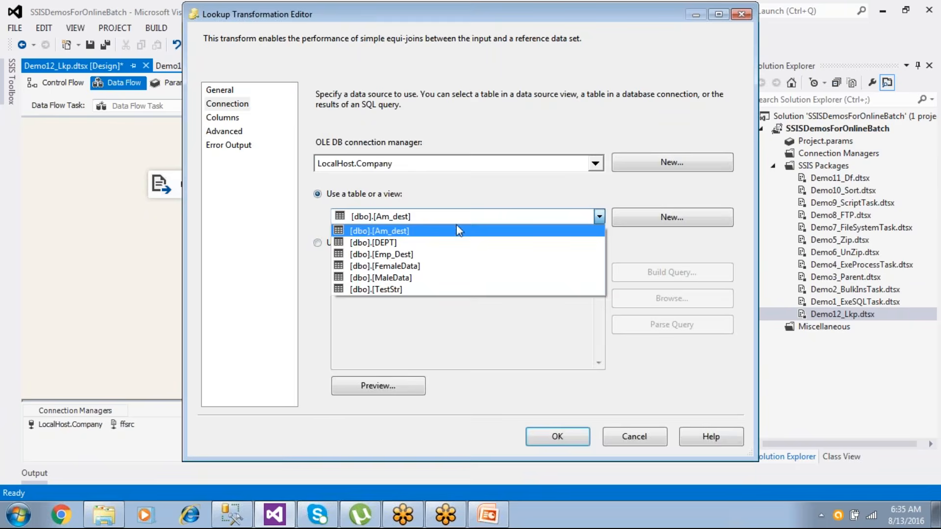
left_click(437, 237)
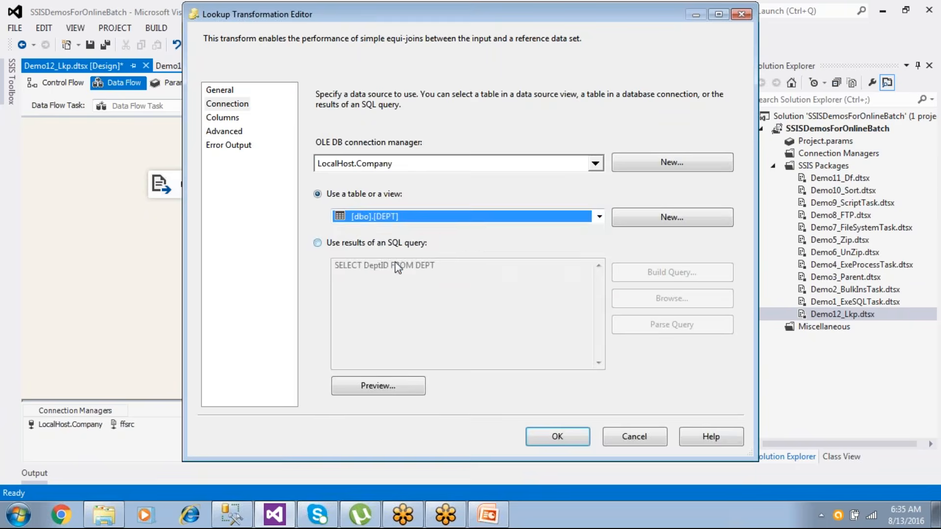
left_click(390, 384)
left_click(588, 373)
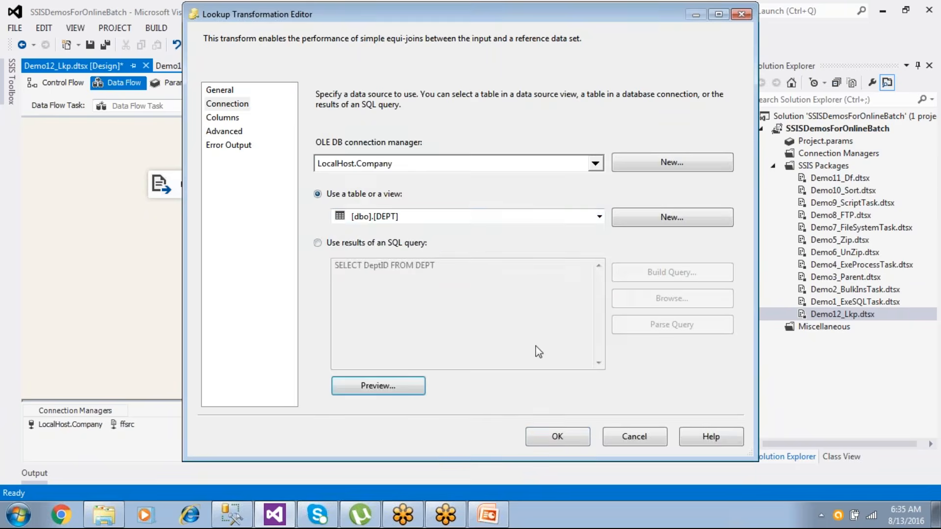
- Map the NewDEPTID input column to the lookup column DeptID and include DeptID and DName as new output columns
left_click(225, 121)
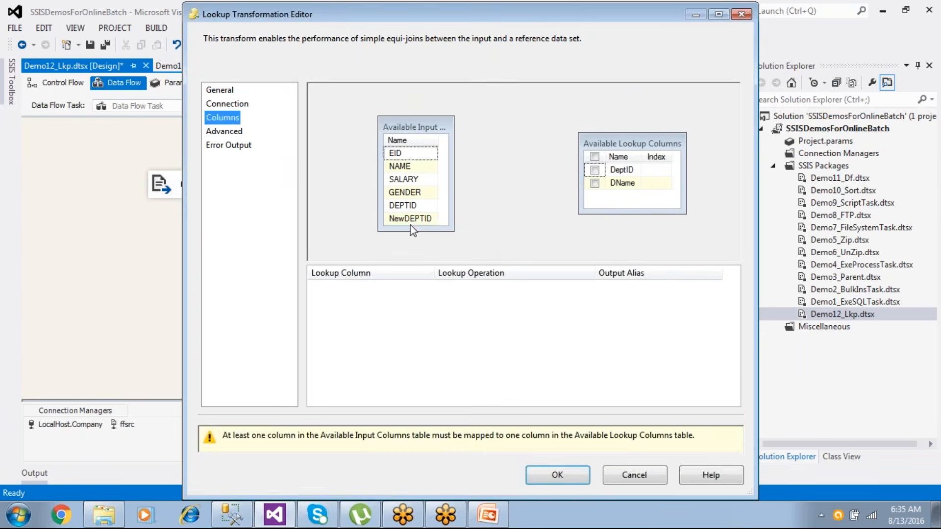
left_click_drag(414, 222, 620, 172)
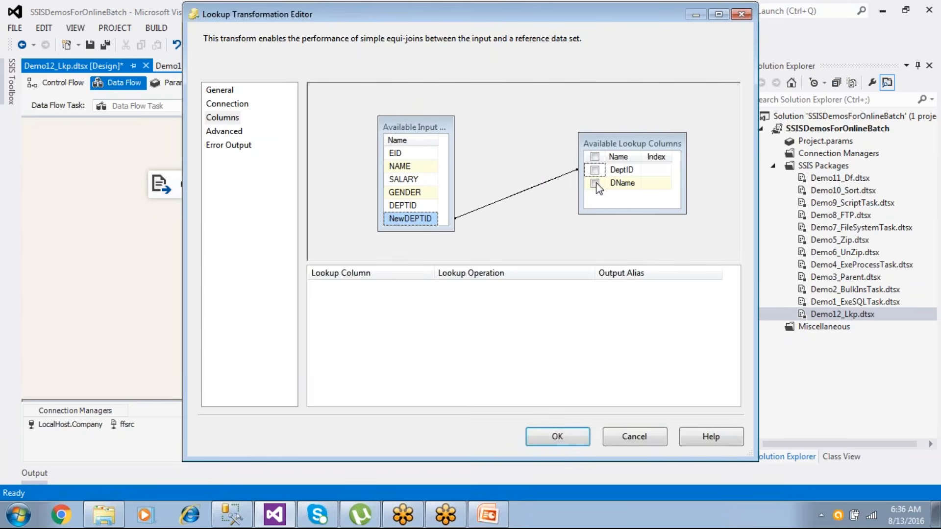
mouse_move(612, 186)
left_click(595, 170)
left_click(594, 184)
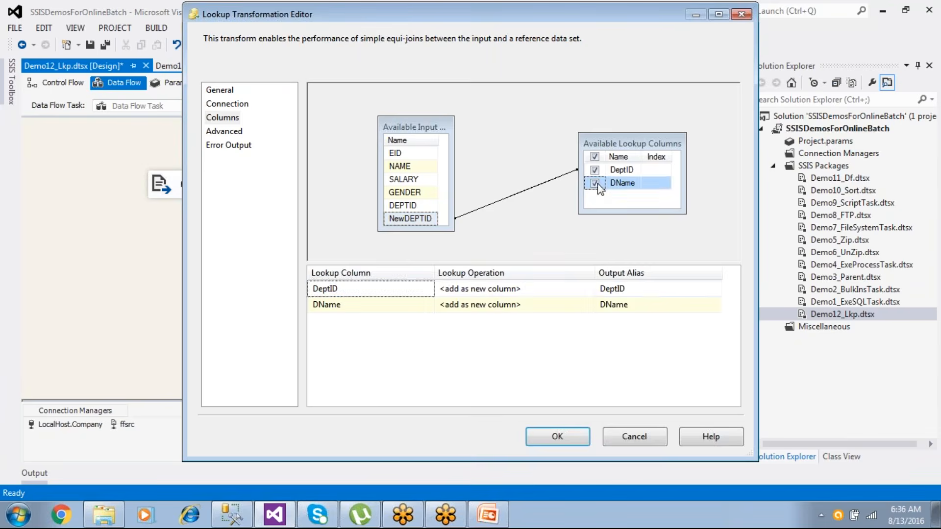
- Set the output aliases of the lookup columns to DeptIDRef for DeptID and DNameRef for DName
left_click(646, 286)
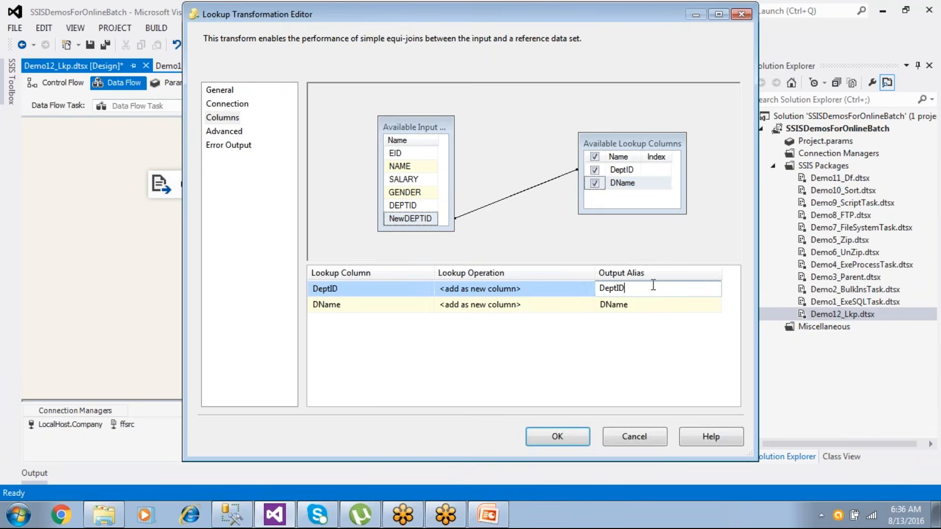
type("Re")
left_click(630, 308)
type("Re")
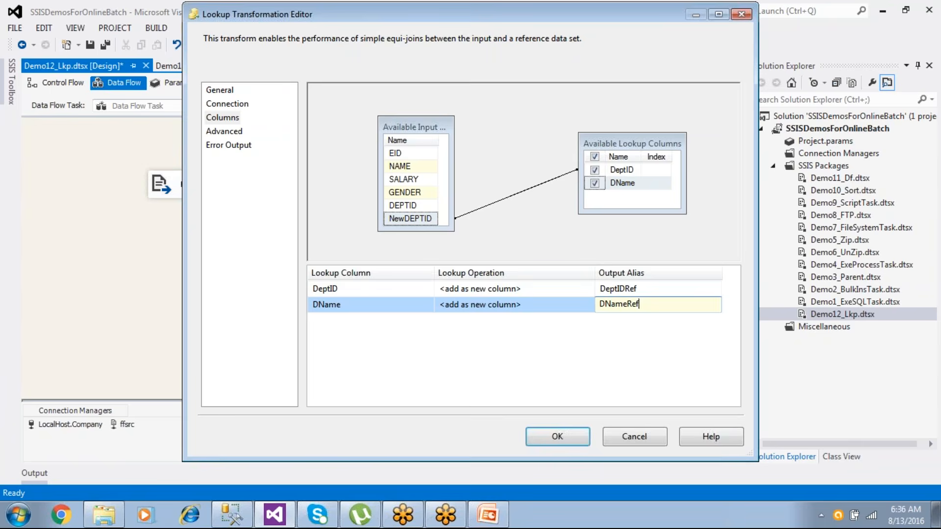
- Review the Lookup's advanced, error output, general, connection and column settings
left_click(230, 132)
left_click(238, 146)
left_click(232, 133)
left_click(225, 117)
left_click(225, 91)
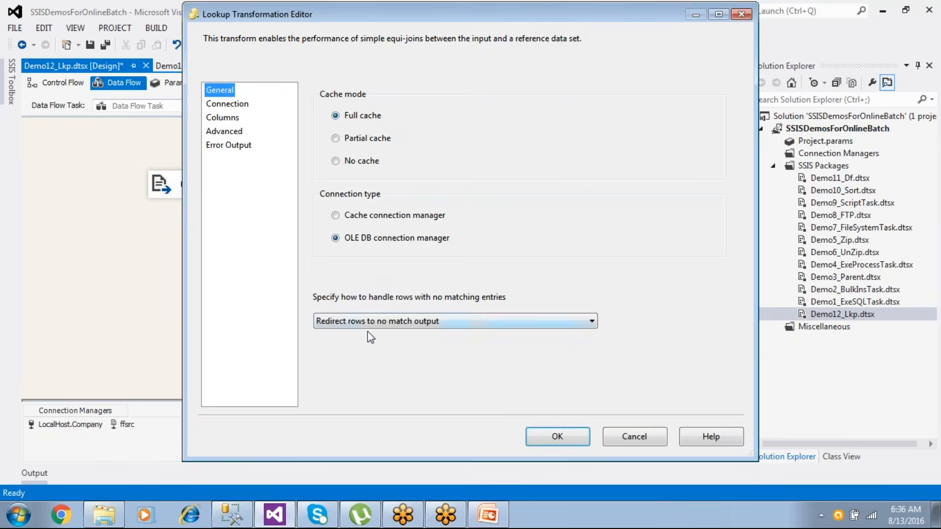
left_click(240, 105)
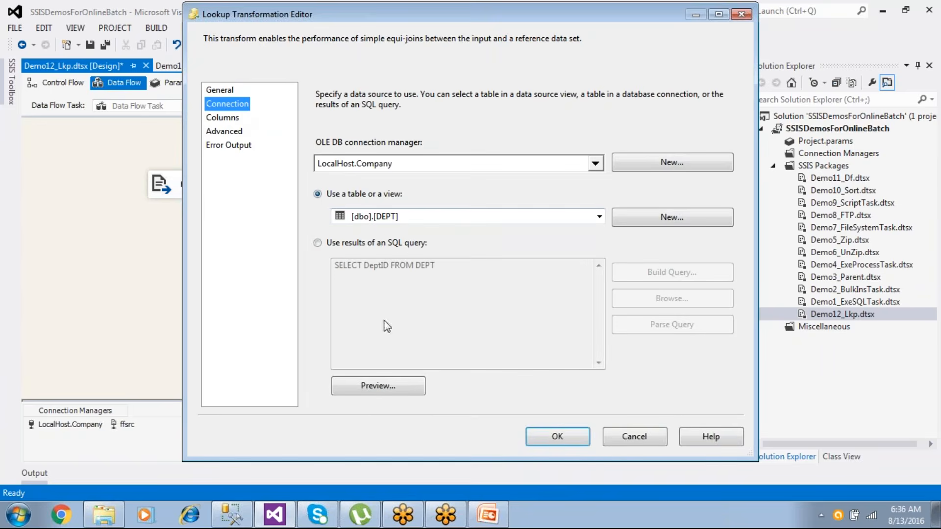
left_click(230, 121)
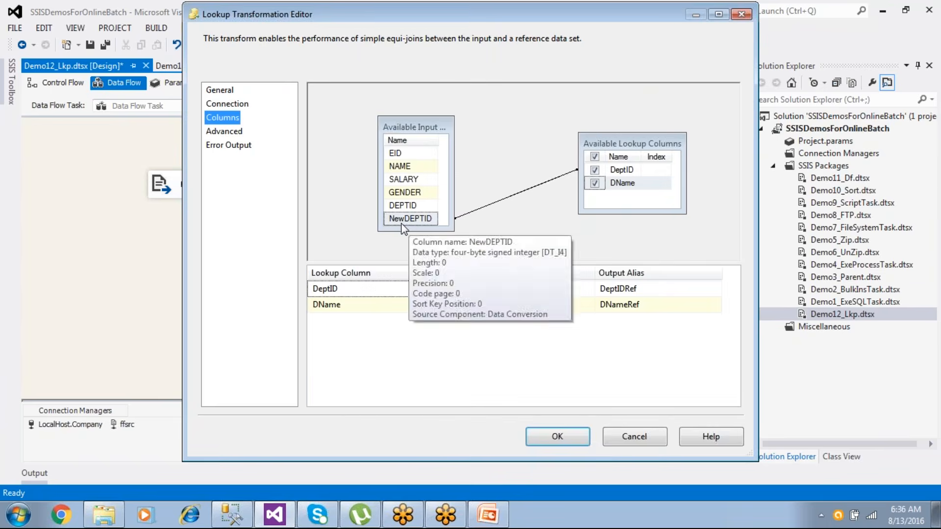
- Delete the mapping between NewDEPTID and DeptID and recreate it, repeating this once more
left_click(474, 210)
key("Delete")
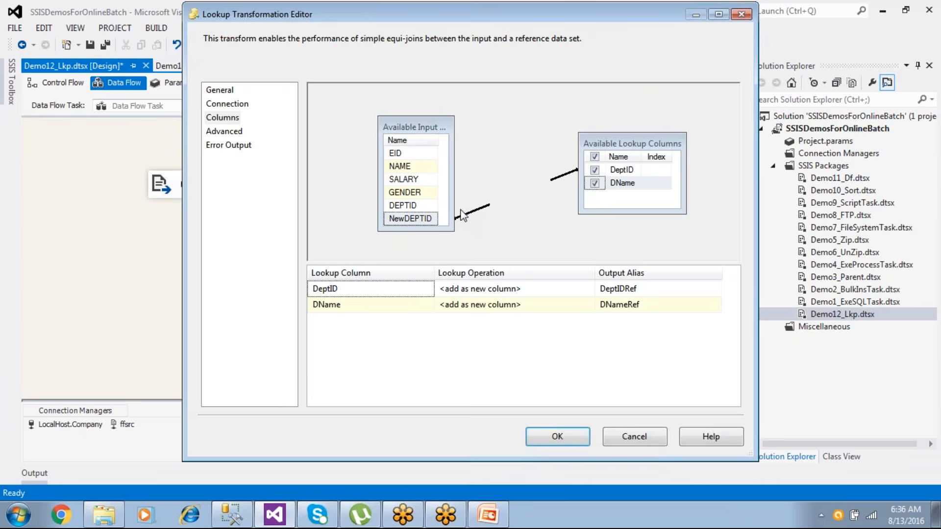
left_click_drag(419, 221, 575, 170)
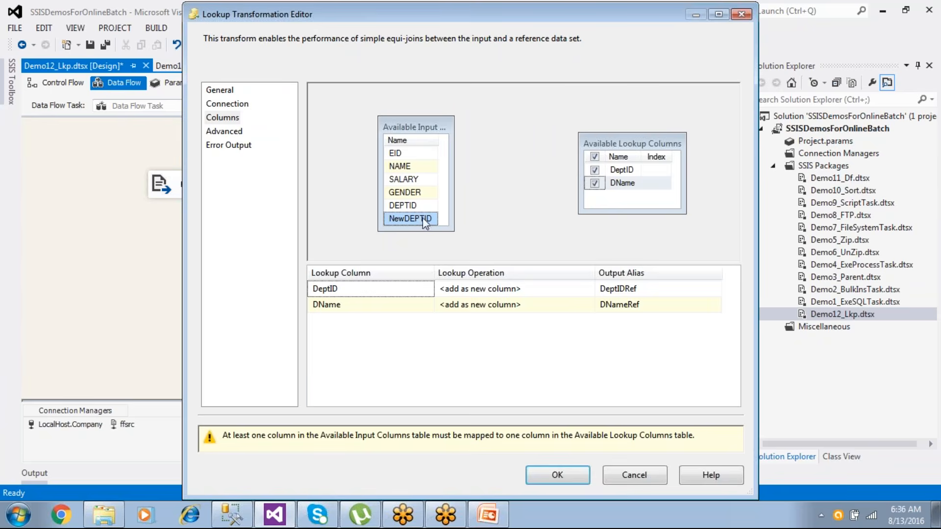
left_click_drag(425, 222, 617, 170)
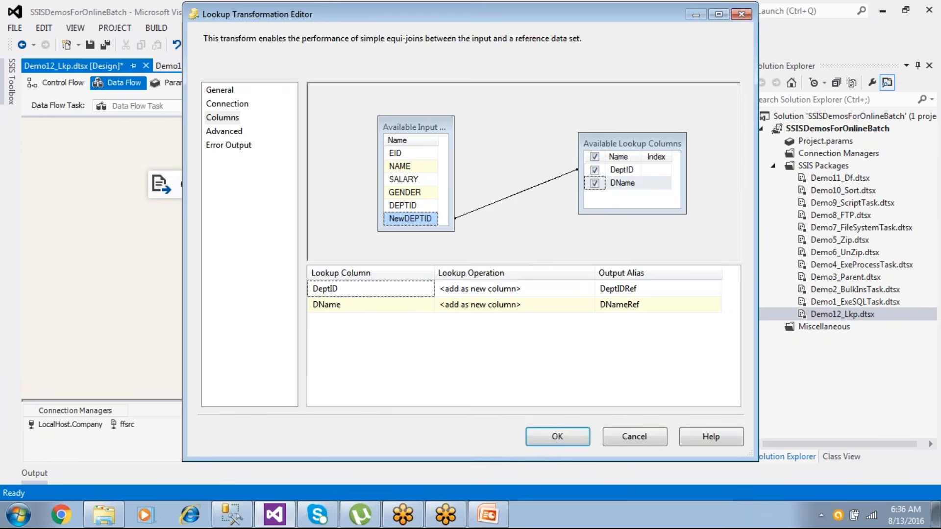
left_click(550, 181)
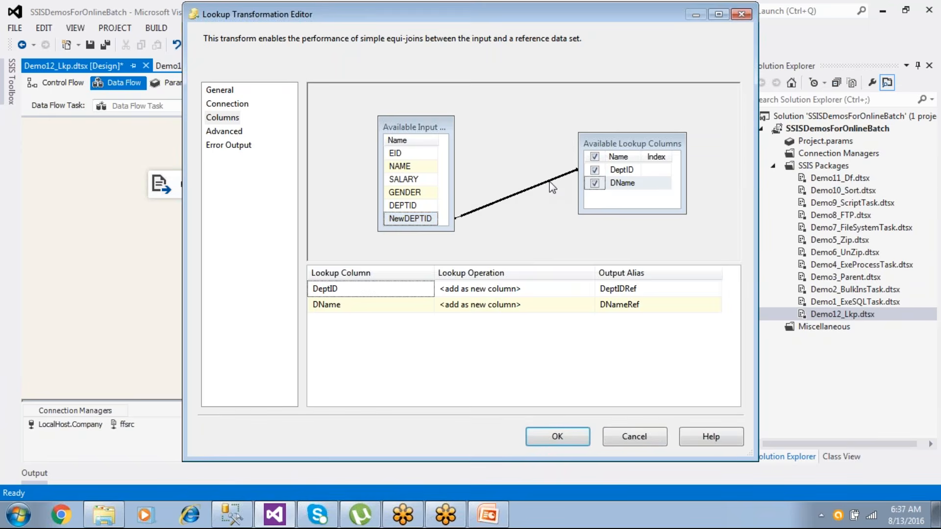
key("Delete")
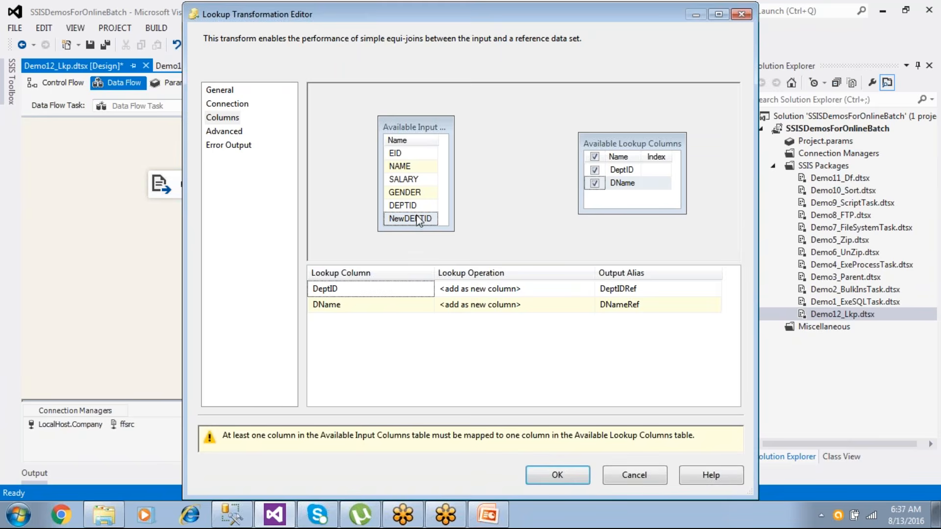
left_click_drag(414, 217, 616, 172)
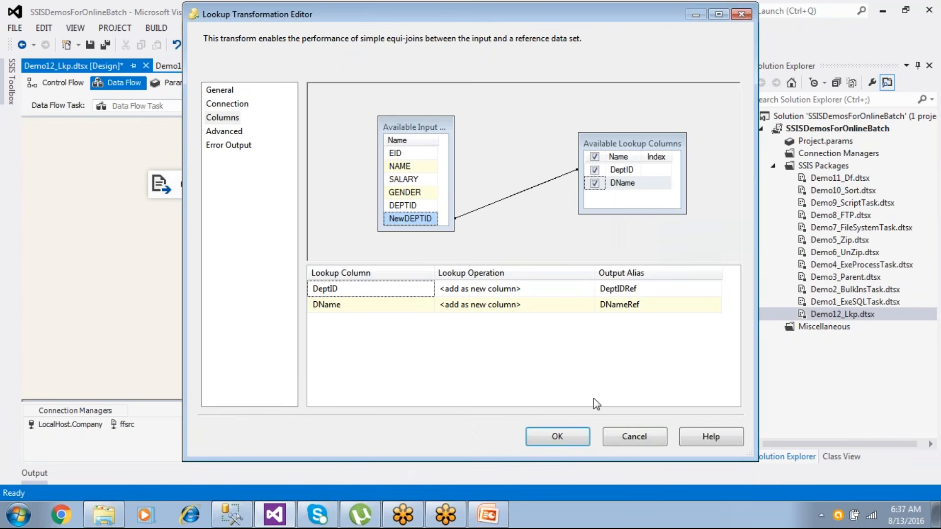
- Accept the Lookup transformation settings and save the package
left_click(557, 437)
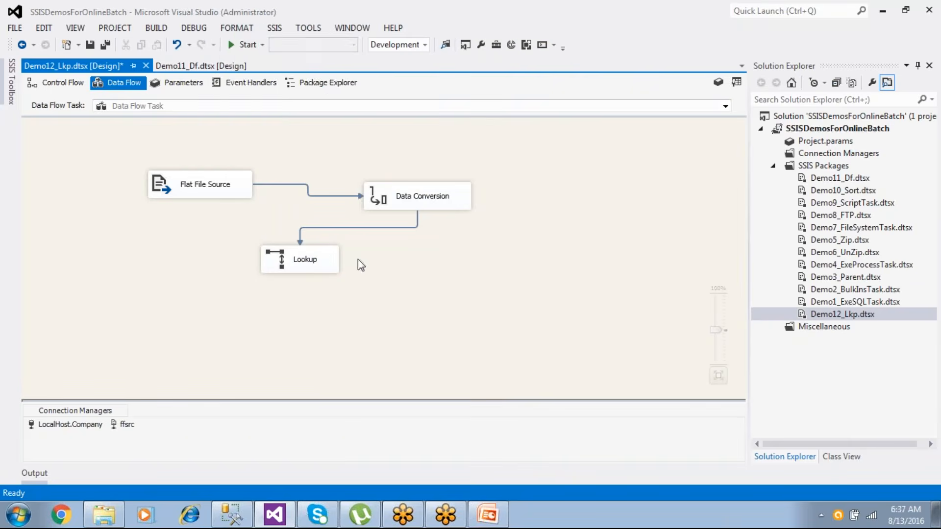
left_click(91, 45)
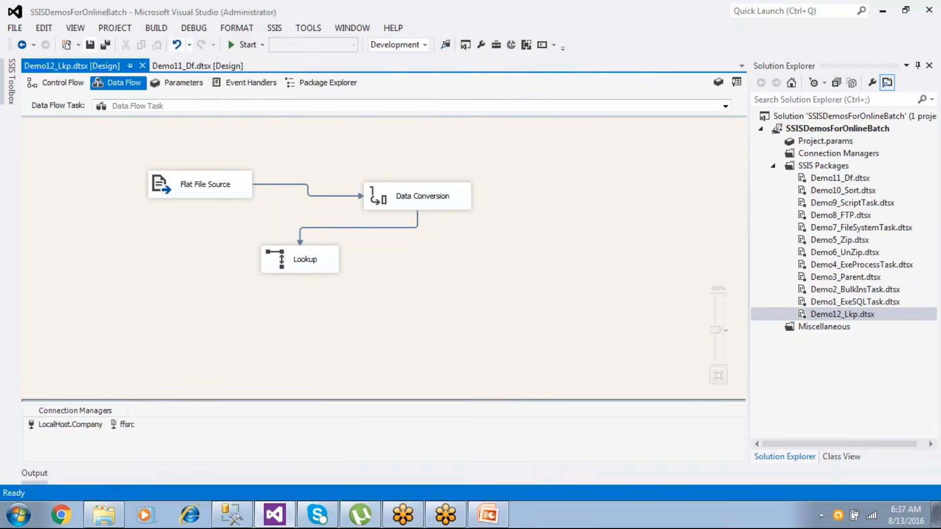
- Apply automatic layout to the data flow diagram and shift Flat File Source, Data Conversion and Lookup away from the canvas edge
left_click(232, 28)
mouse_move(241, 58)
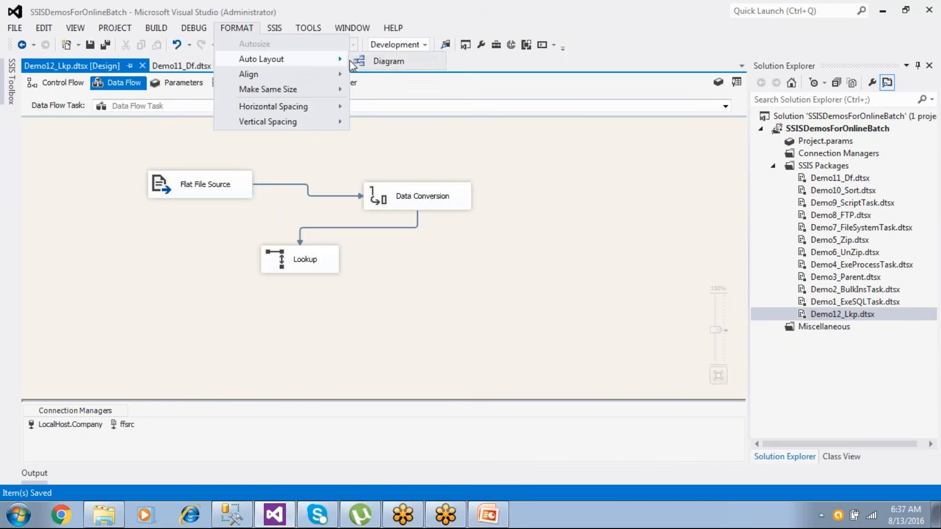
left_click(387, 60)
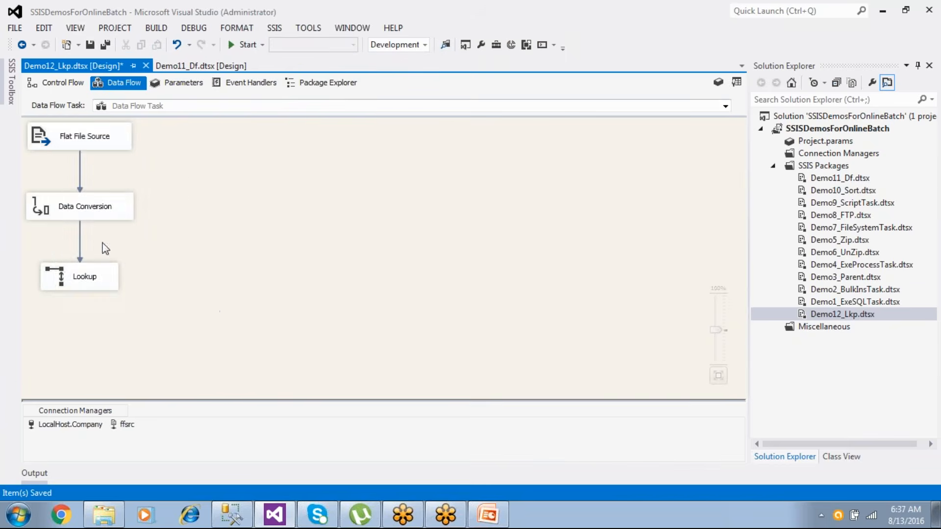
left_click_drag(217, 351, 60, 141)
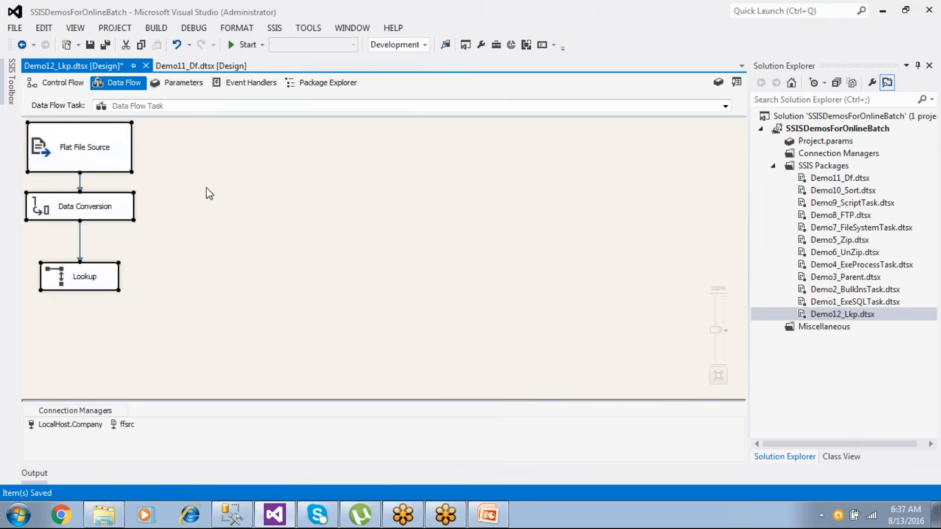
left_click(270, 221)
left_click_drag(112, 165, 223, 161)
left_click_drag(128, 213, 230, 219)
left_click_drag(93, 277, 187, 282)
- Add an OLE DB Destination beside the Lookup and connect it to the Lookup Match Output
left_click(12, 93)
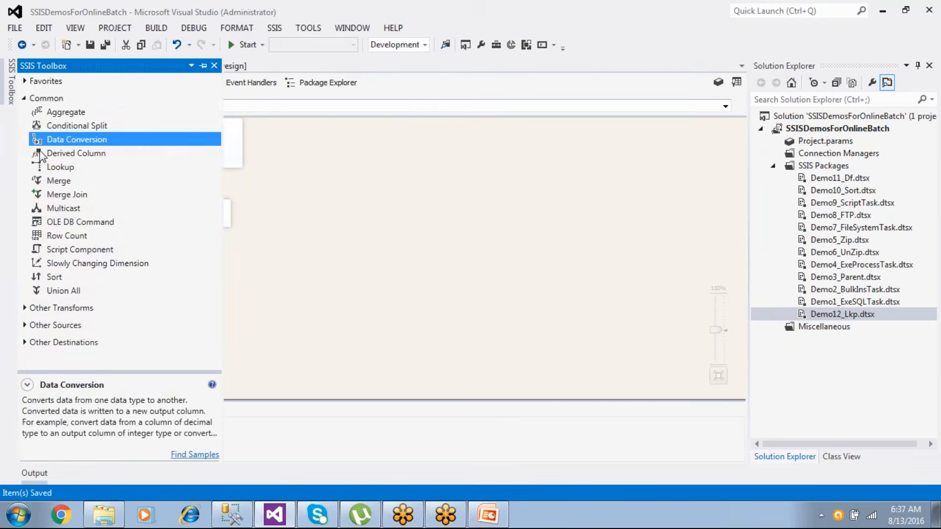
left_click(22, 98)
left_click(24, 150)
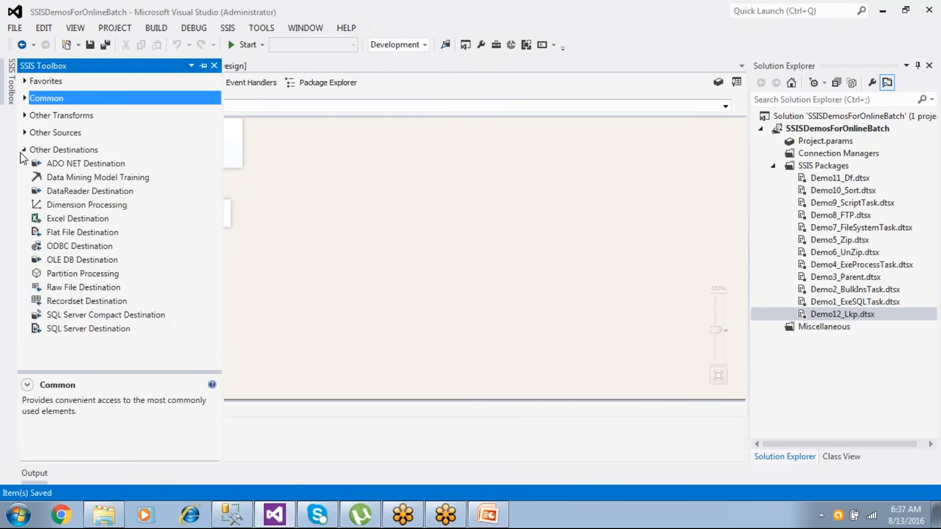
left_click_drag(74, 259, 293, 287)
left_click(184, 287)
left_click_drag(181, 314, 321, 300)
left_click(344, 257)
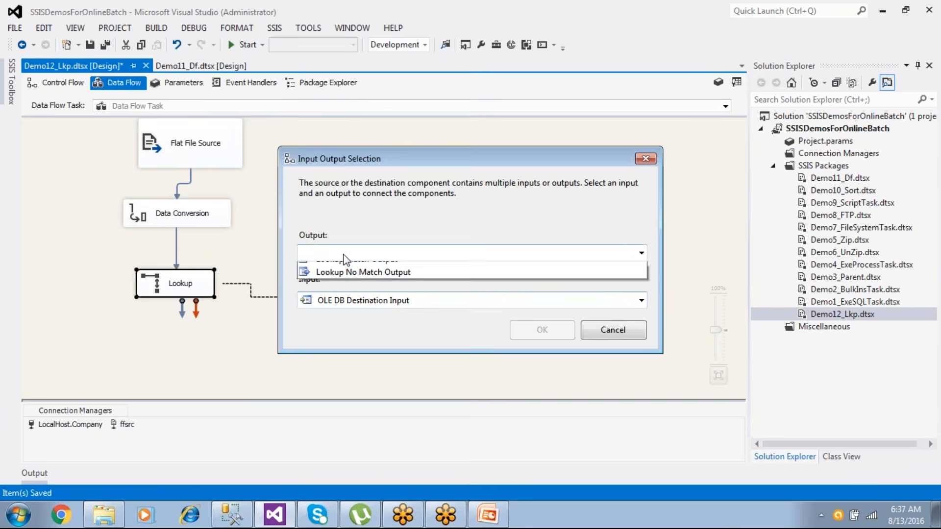
left_click(383, 269)
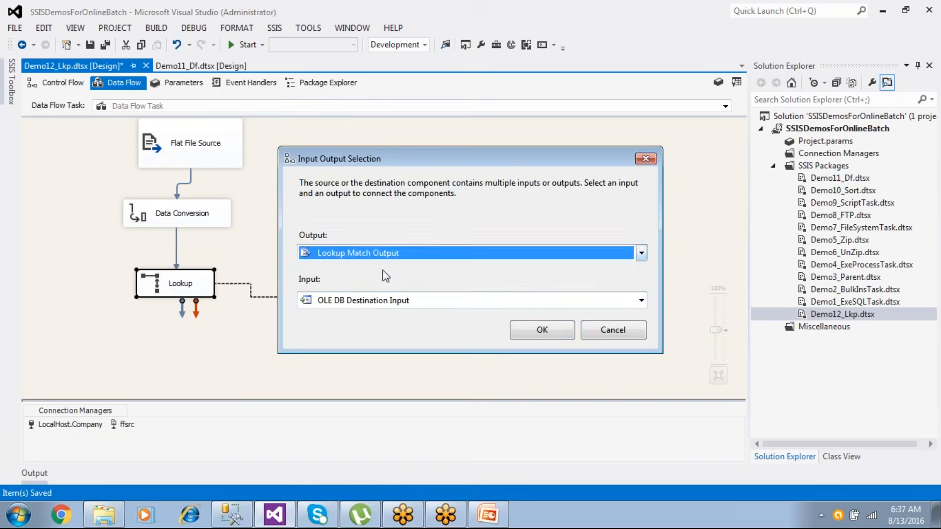
left_click(542, 330)
- Create a new table named LkpMatch for the matched rows' OLE DB Destination and accept its column mappings
double_click(340, 300)
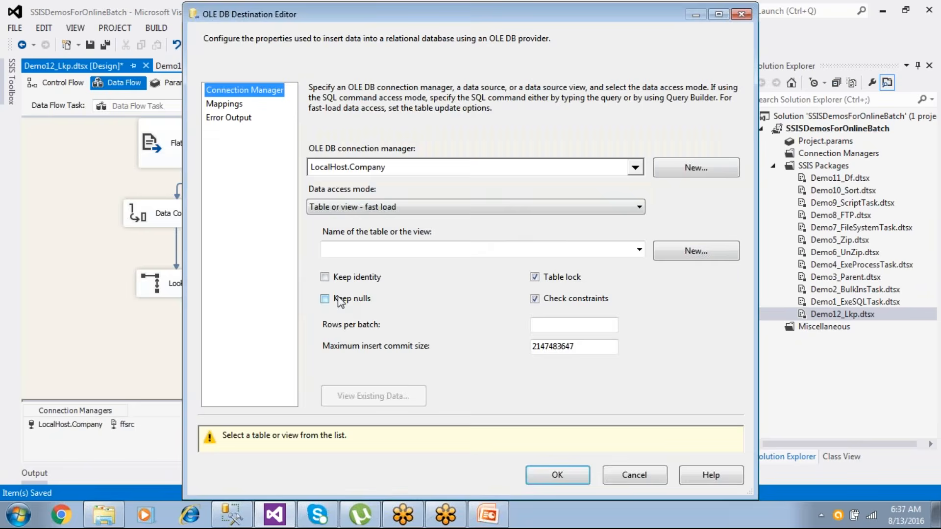
left_click(686, 251)
left_click(453, 219)
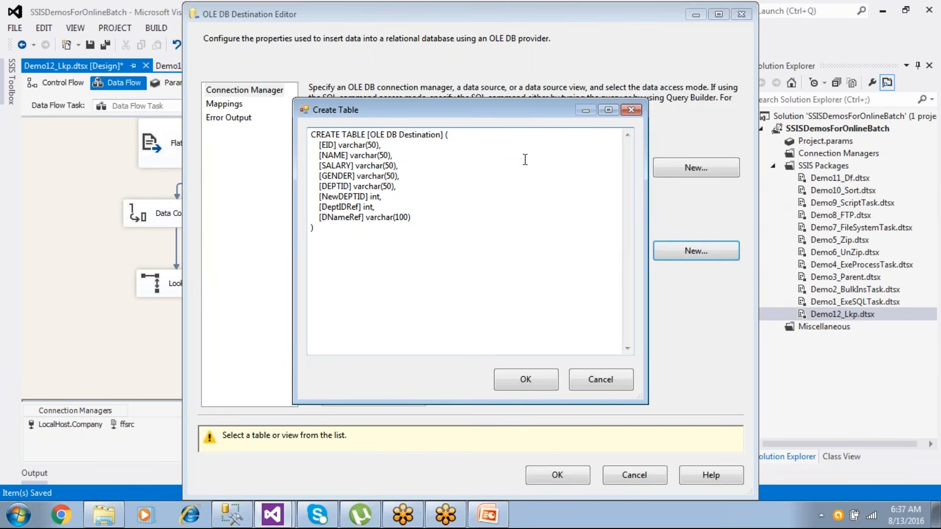
key("shift+Right")
key("shift+Right")
key("shift+Right")
key("shift+Right")
key("shift+Right")
key("shift+Right")
key("shift+Right")
key("shift+Right")
key("shift+Right")
key("shift+Right")
key("shift+Right")
key("shift+Right")
key("shift+Right")
key("shift+Right")
key("shift+Right")
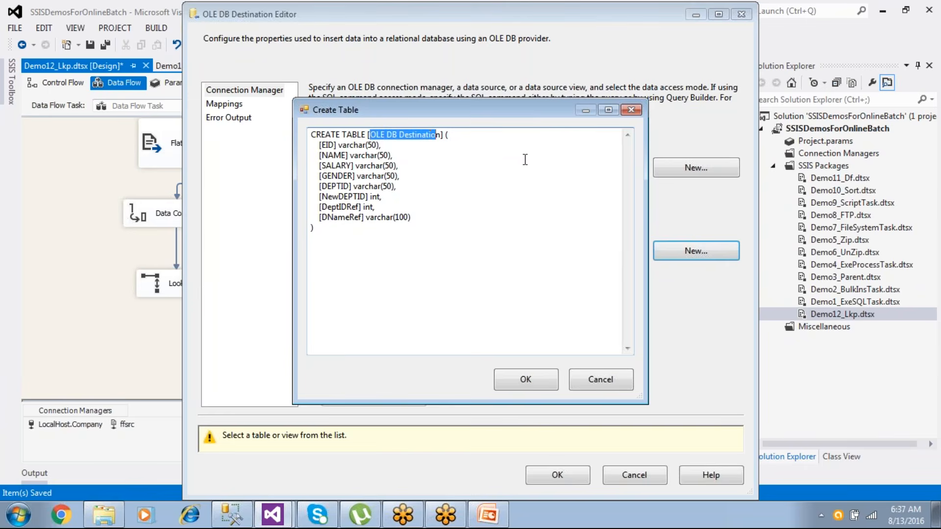
type("LkpMatch")
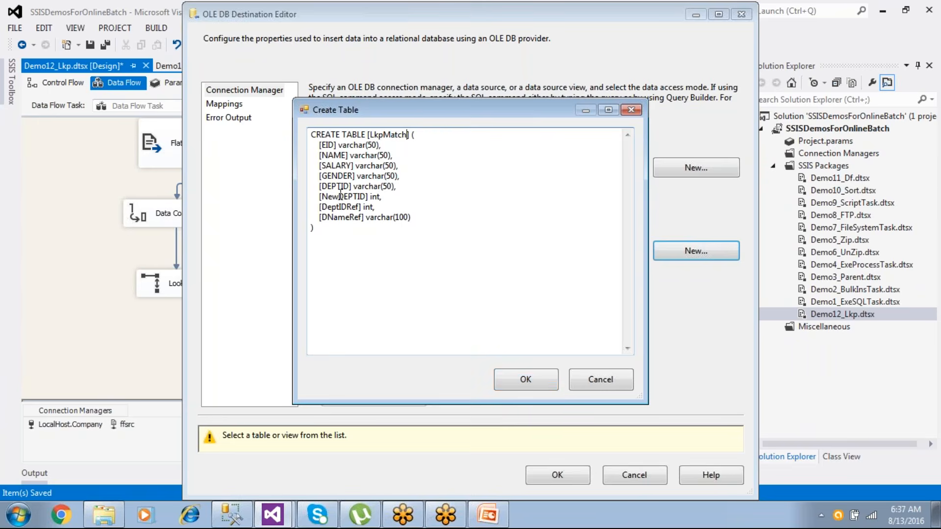
left_click(524, 380)
left_click(240, 107)
left_click(568, 439)
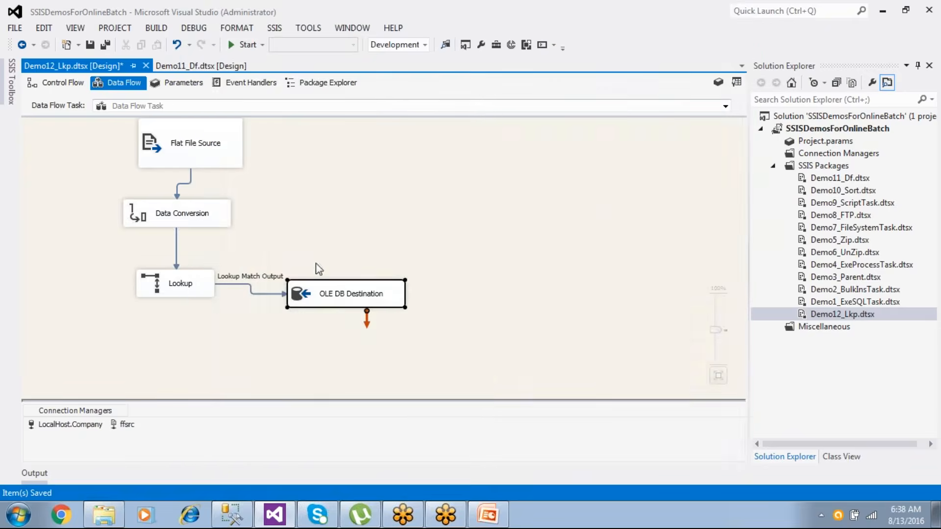
- Add a second OLE DB Destination below the first and connect the Lookup's remaining no-match output to it
mouse_move(11, 81)
left_click_drag(86, 259, 270, 343)
left_click(175, 249)
left_click_drag(182, 275, 311, 349)
- Create a new table named LkpNoMatch for OLE DB Destination 1 and accept its column mappings
double_click(316, 348)
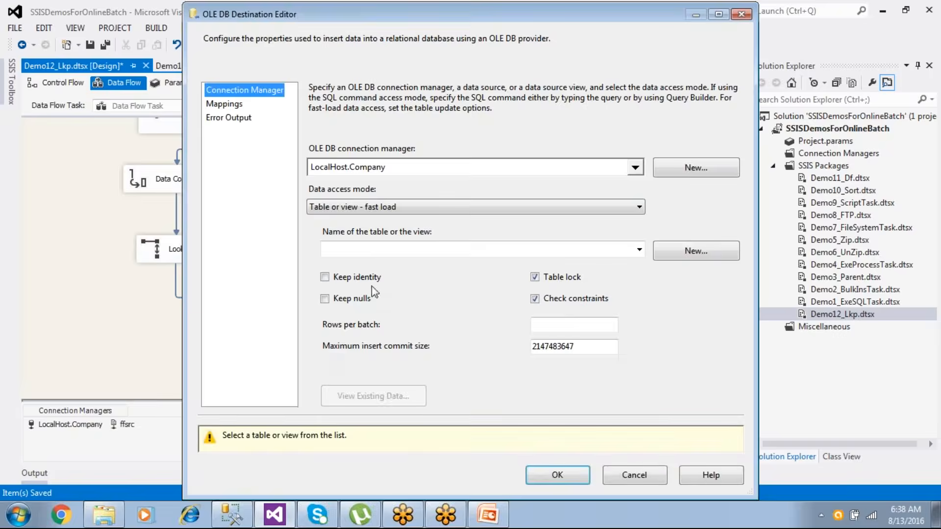
left_click(701, 251)
left_click(390, 136)
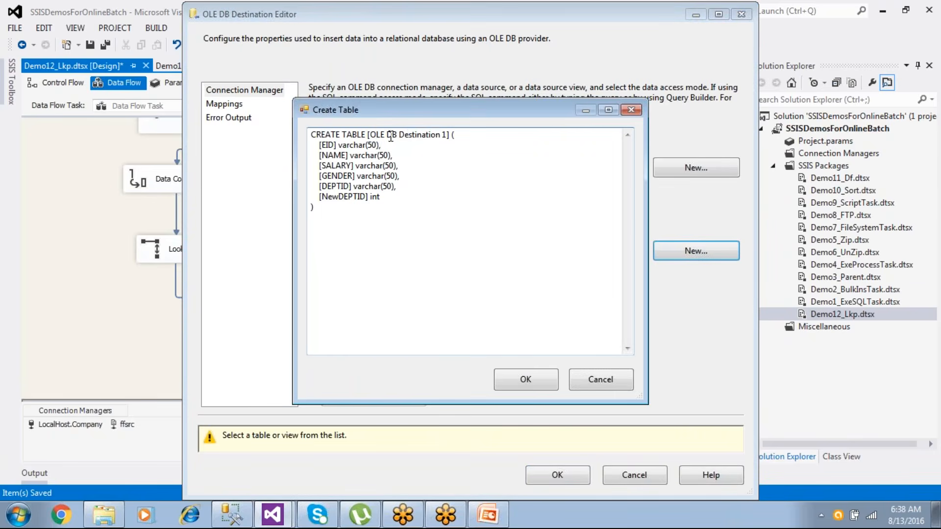
left_click_drag(377, 134, 382, 135)
key("shift+Right")
key("shift+Right")
key("shift+Right")
key("shift+Right")
key("shift+Right")
key("shift+Right")
key("shift+Right")
key("shift+Right")
key("shift+Right")
key("shift+Right")
key("shift+Right")
key("shift+Right")
key("shift+Right")
key("shift+Right")
key("shift+Right")
key("shift+Right")
key("shift+Right")
key("shift+Right")
key("shift+Right")
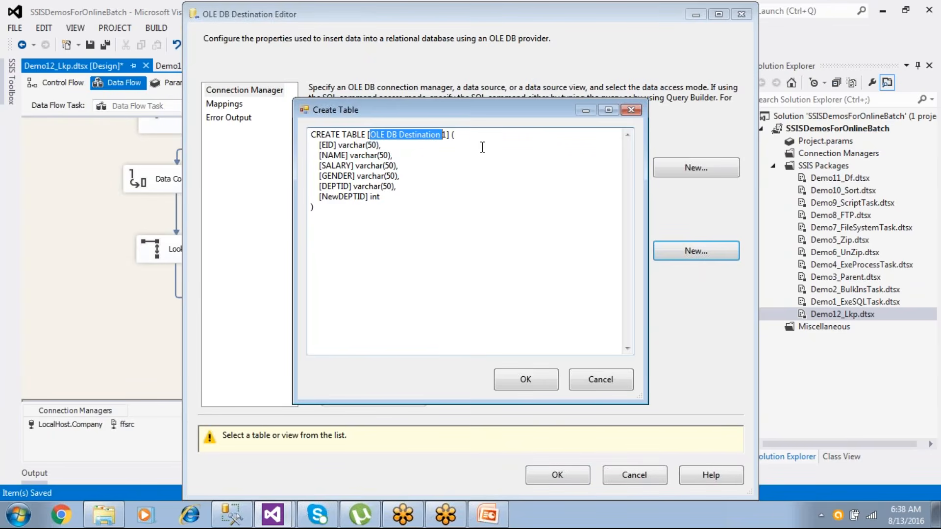
type("LkpNoMatc")
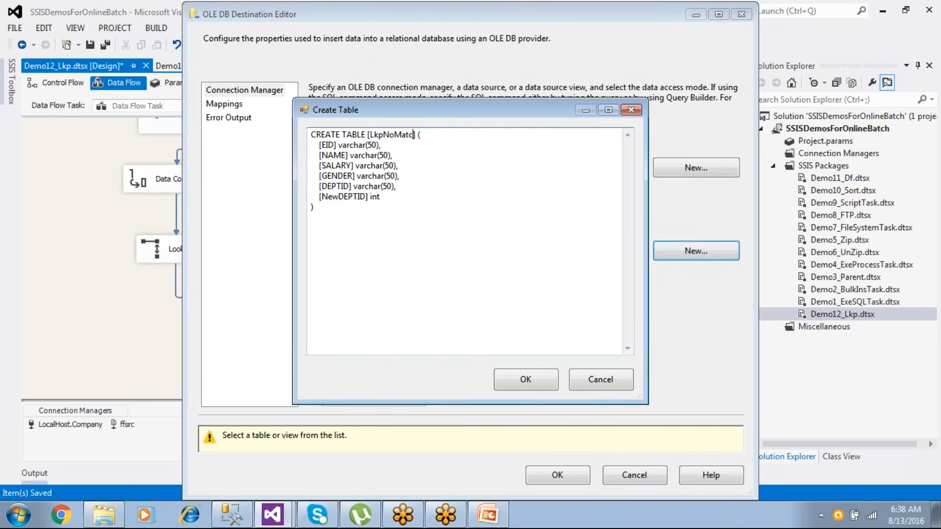
key("shift+Left")
key("shift+Left")
key("shift+Left")
key("shift+Left")
key("shift+Left")
key("shift+Left")
key("shift+Left")
key("shift+Left")
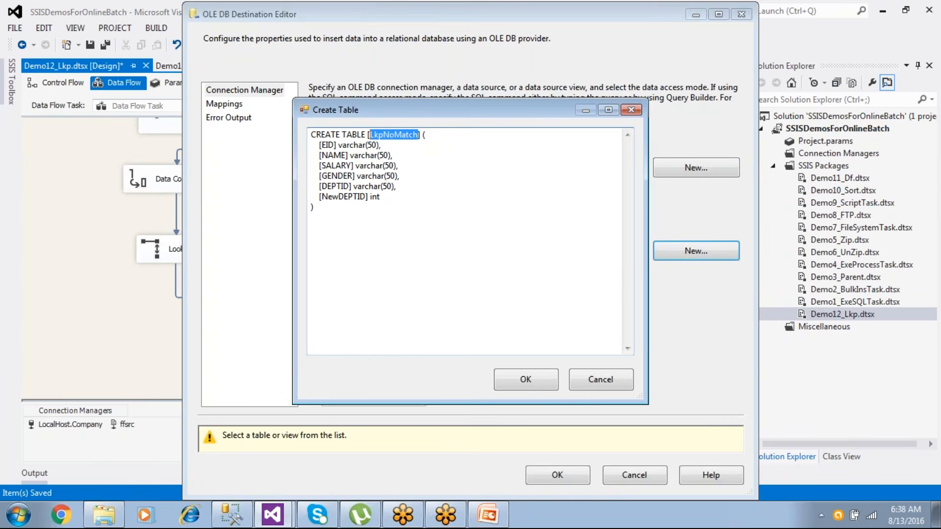
left_click(529, 376)
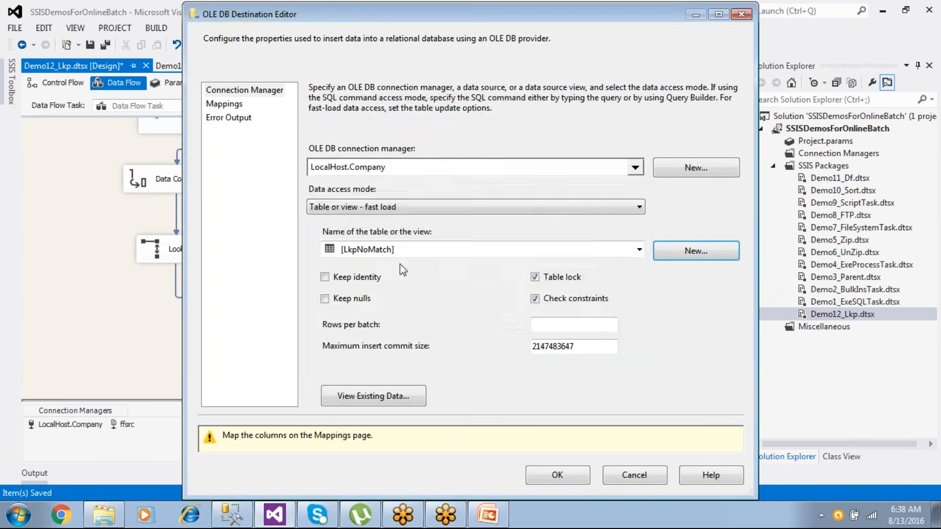
left_click(236, 109)
left_click(557, 441)
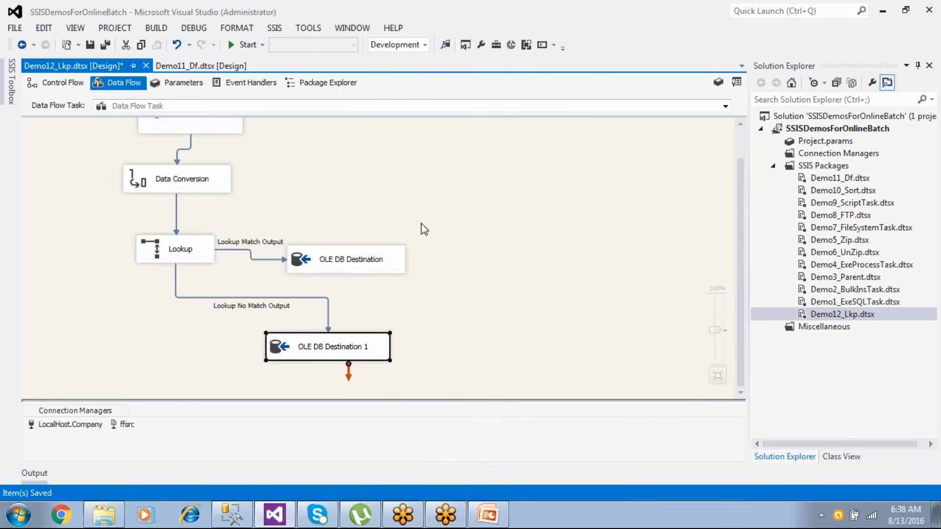
- Run the Demo12_Lkp package and return to design mode once execution ends
left_click(244, 44)
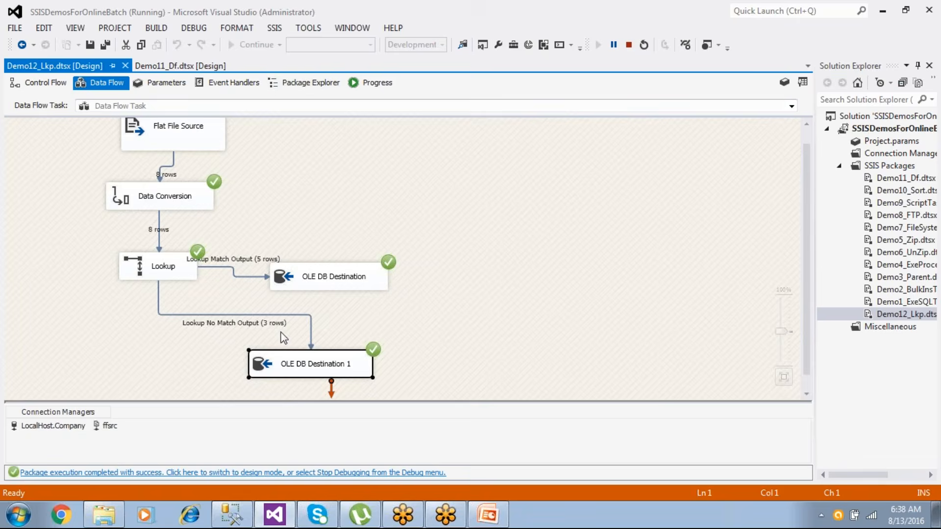
left_click(318, 473)
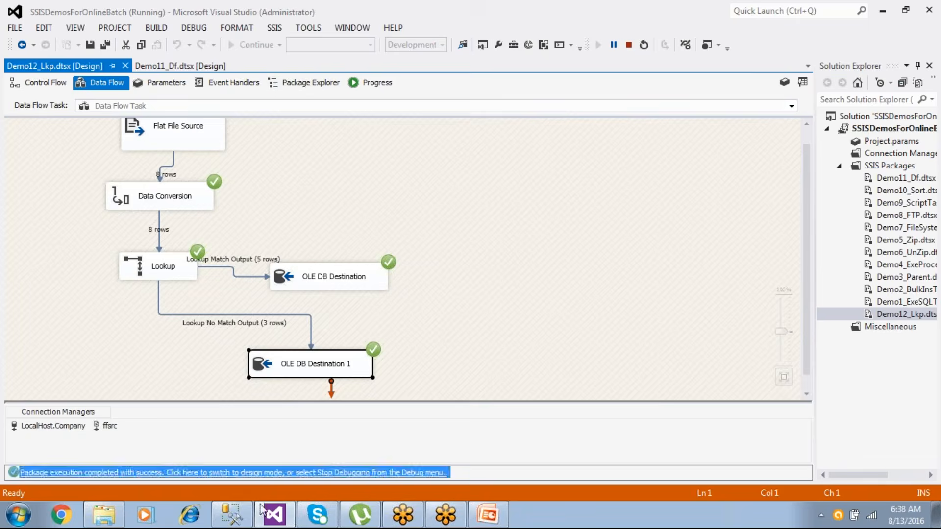
- Switch to SQL Server Management Studio and change the SELECT statement to return all columns from LkpNoMatch
left_click(231, 514)
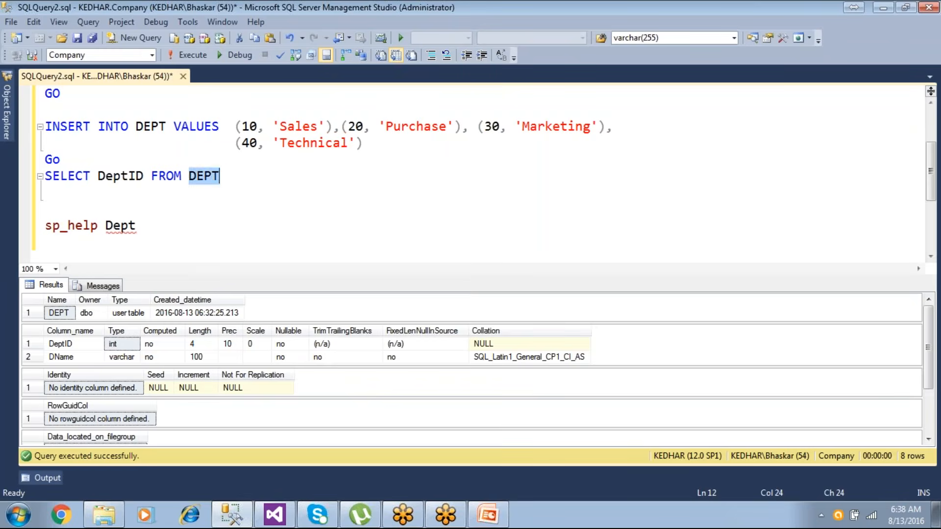
type("LkpNoMatch")
double_click(114, 176)
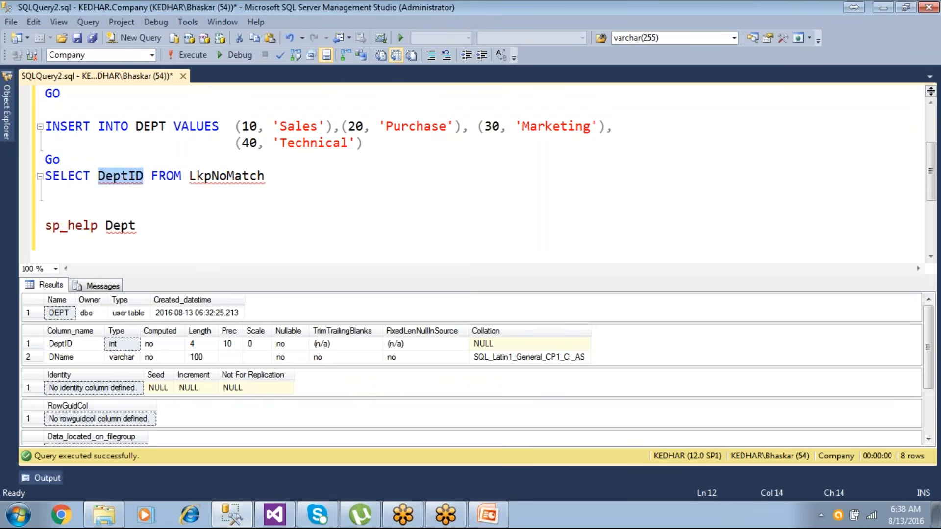
type("*")
- Delete all other statements from the script, run the LkpNoMatch query and check its DEPTID and NewDEPTID values
left_click(82, 162)
key("ctrl+shift+Home")
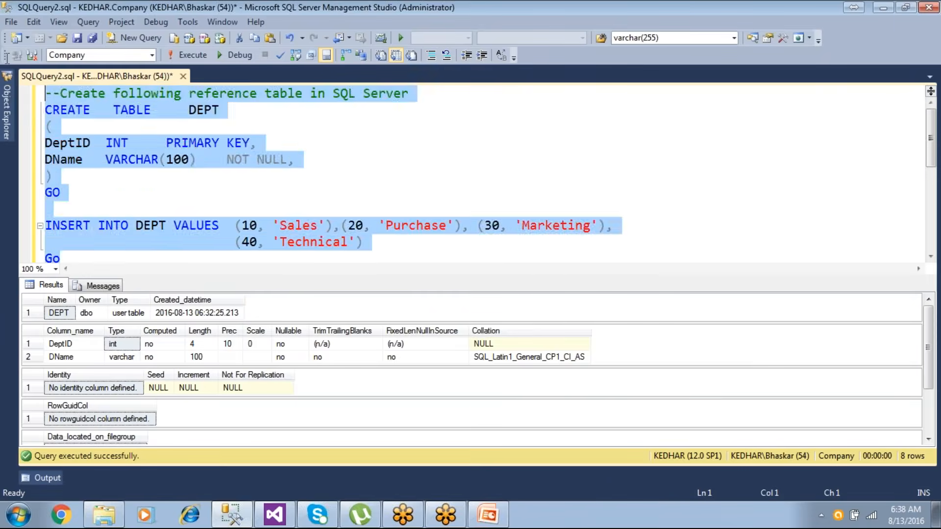
key("Delete")
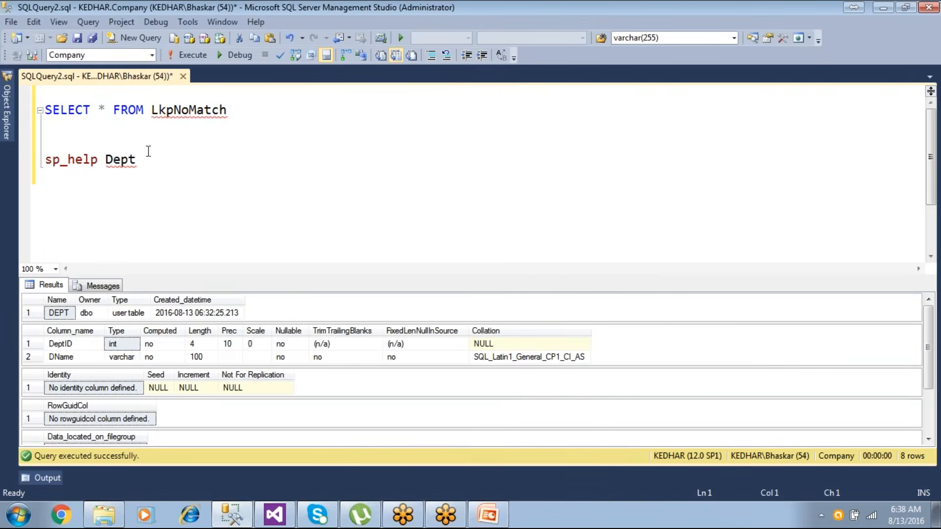
left_click_drag(148, 166, 19, 150)
key("Delete")
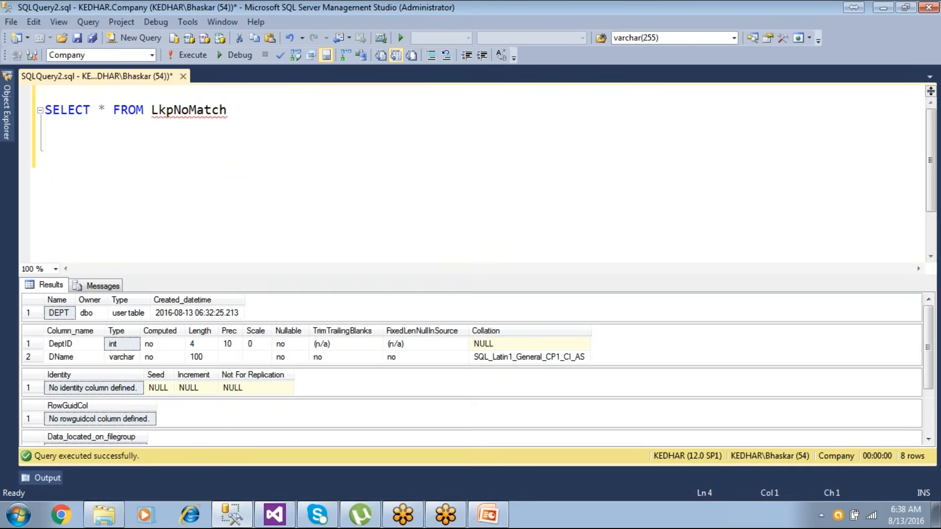
key("F5")
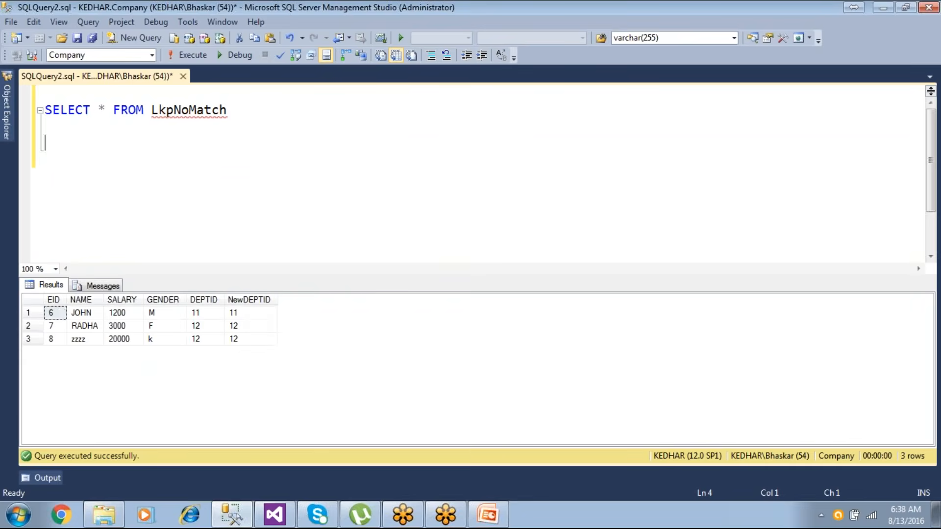
left_click(196, 313)
left_click(250, 339)
left_click(250, 325)
left_click(250, 312)
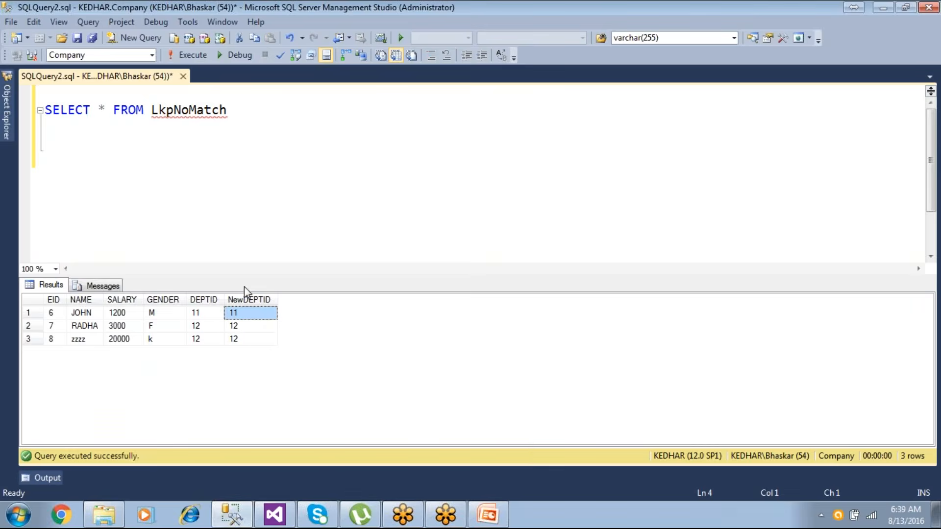
- Duplicate the LkpNoMatch query on a new line directly below it
left_click_drag(250, 120, 45, 111)
key("ctrl+c")
mouse_move(8, 110)
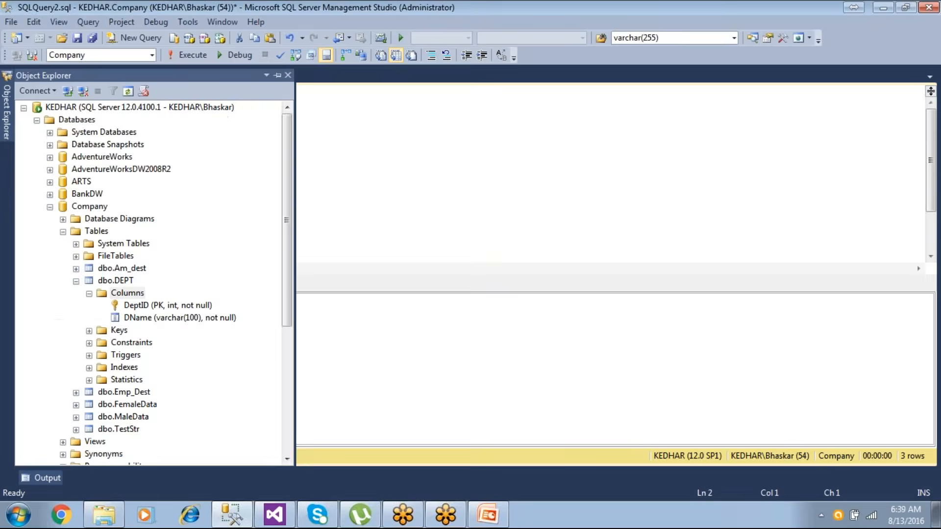
left_click(269, 116)
key("Return")
key("ctrl+v")
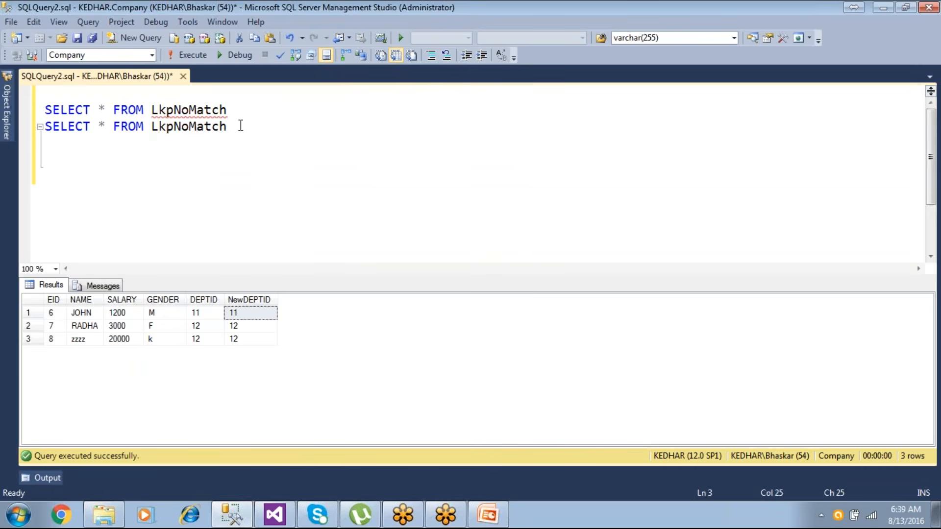
- Change the second query's table to LkpMatch and run both queries
key("Left")
key("Left")
key("Left")
key("Left")
key("Left")
key("BackSpace")
key("BackSpace")
left_click(188, 54)
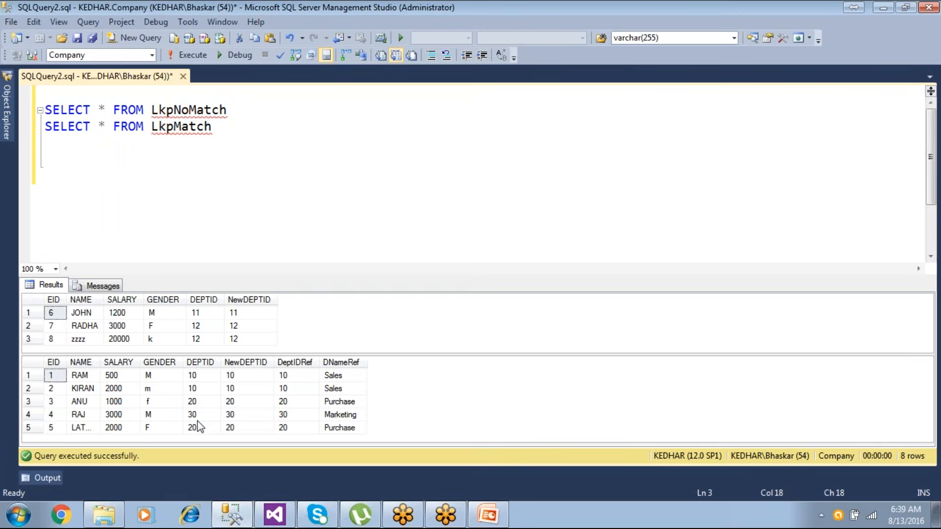
- Switch to the PowerPoint deck and start the slide show from the Lookup Cache Options slide
left_click(497, 517)
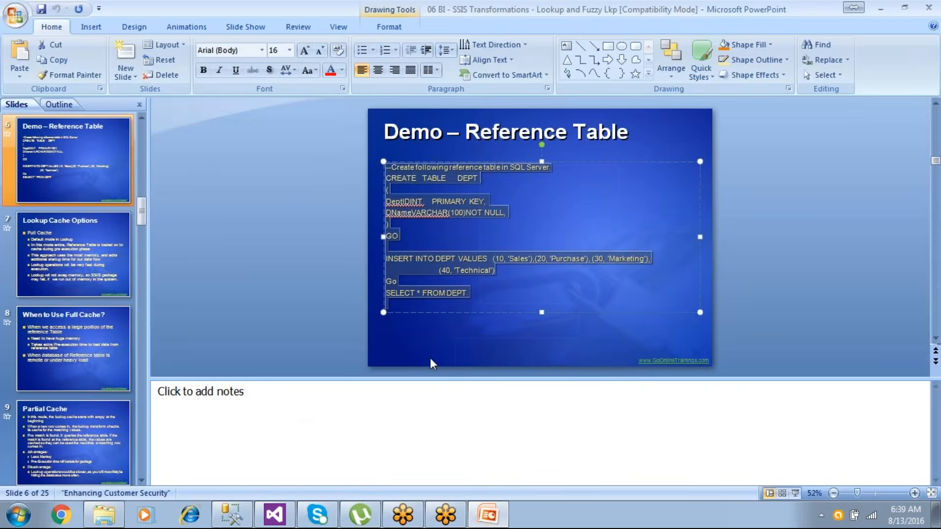
left_click(82, 264)
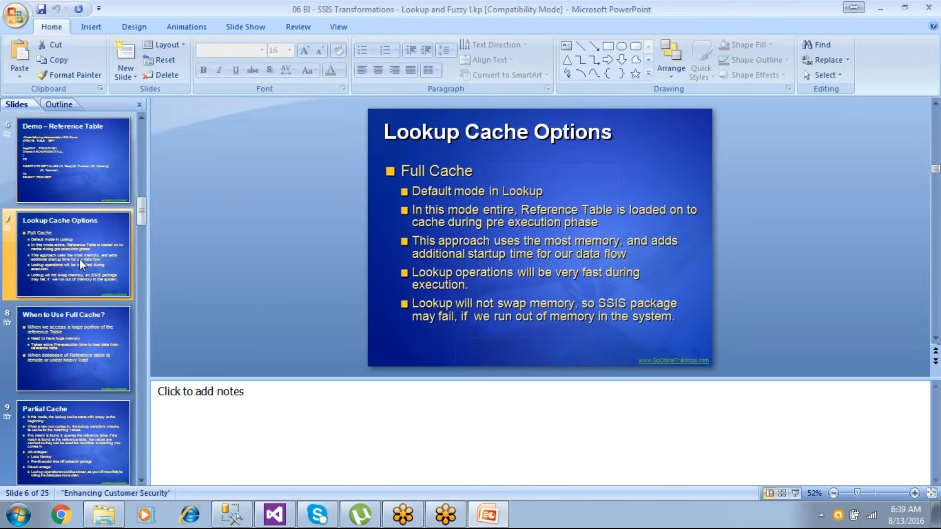
key("shift+F5")
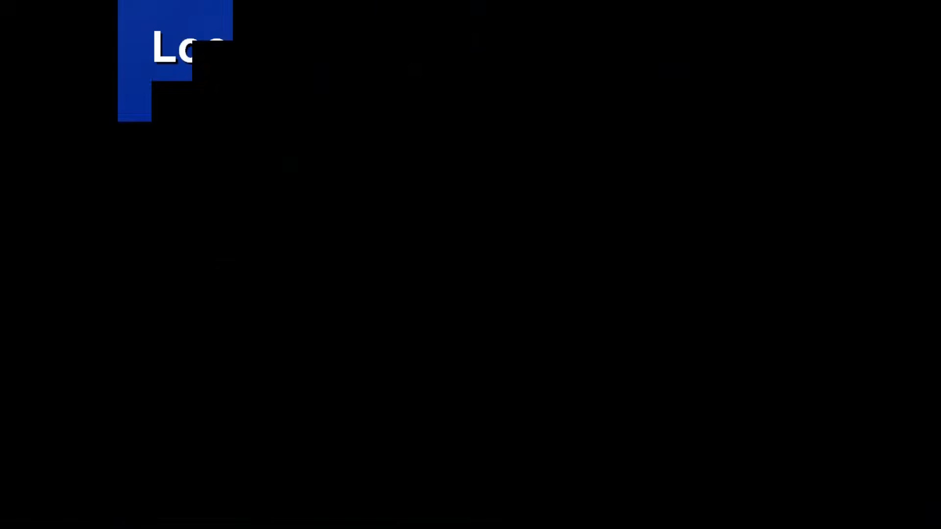
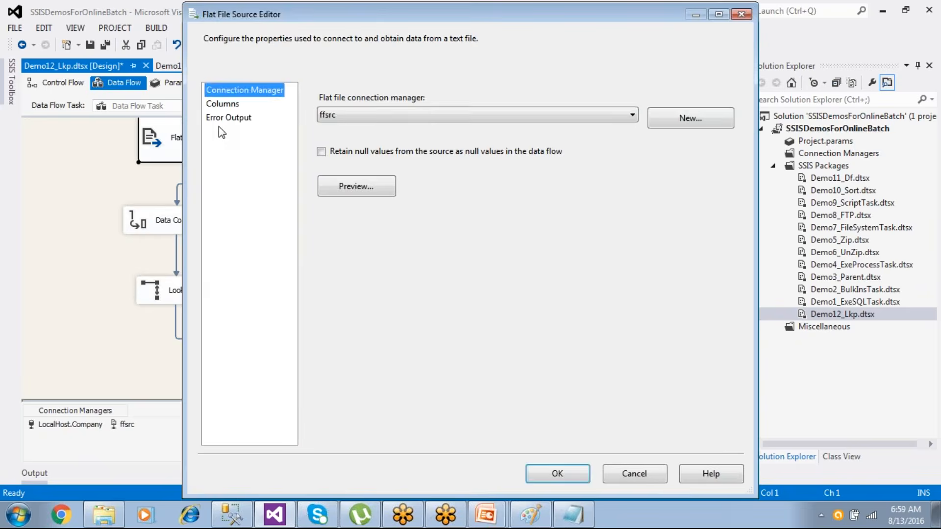
- Preview the Flat File Source's sample rows and close its editor
left_click(362, 193)
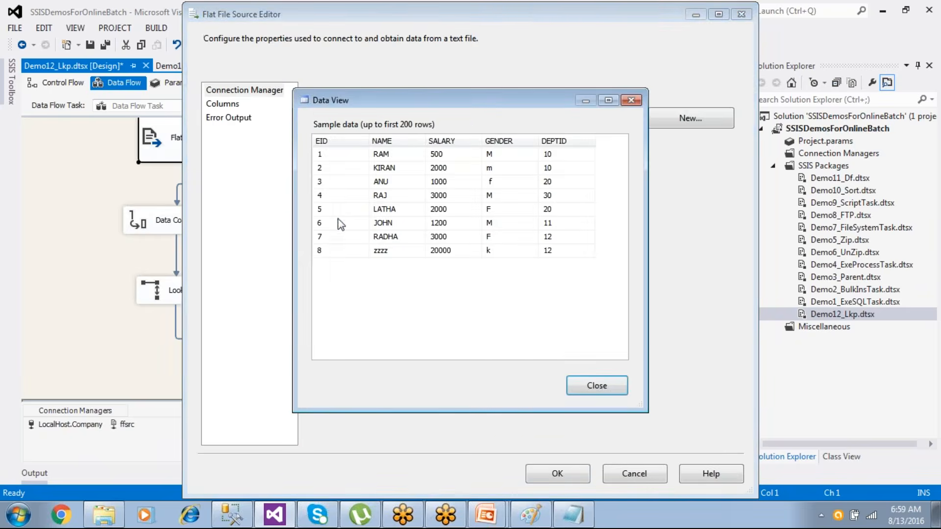
left_click(320, 229)
left_click(318, 236)
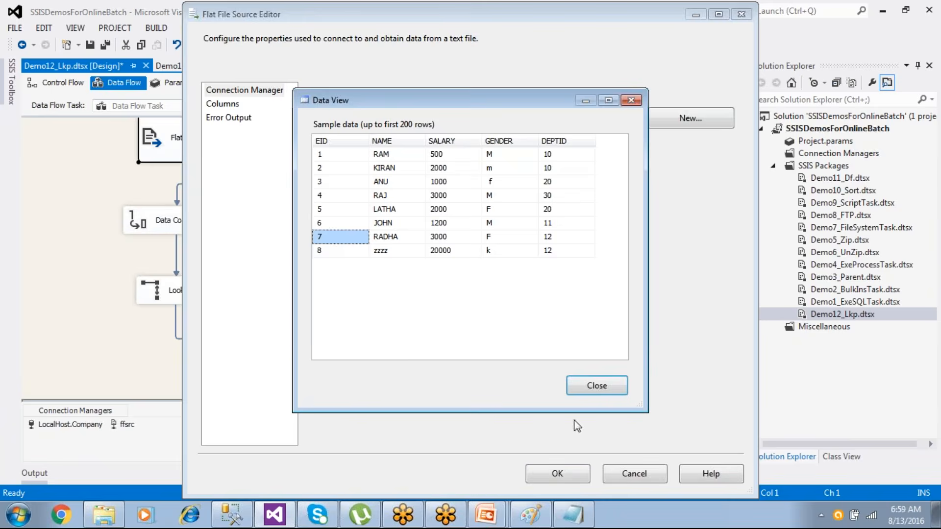
left_click(579, 390)
left_click(561, 472)
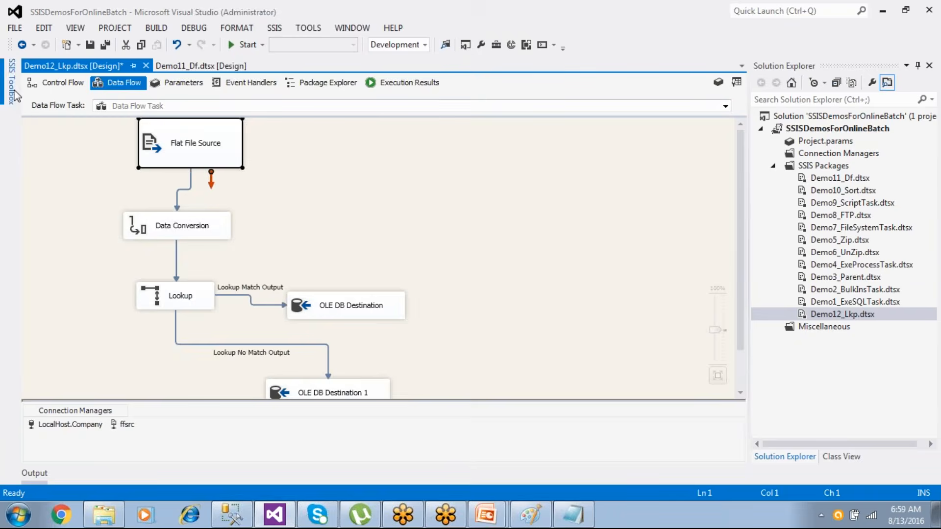
- Inspect the Flat File Source's error and truncation settings for each column without changing them
double_click(208, 158)
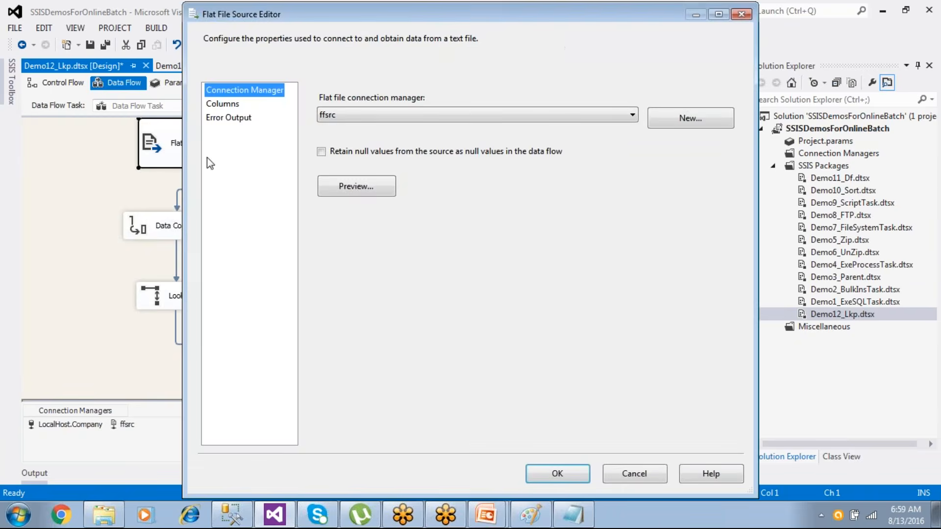
left_click(224, 119)
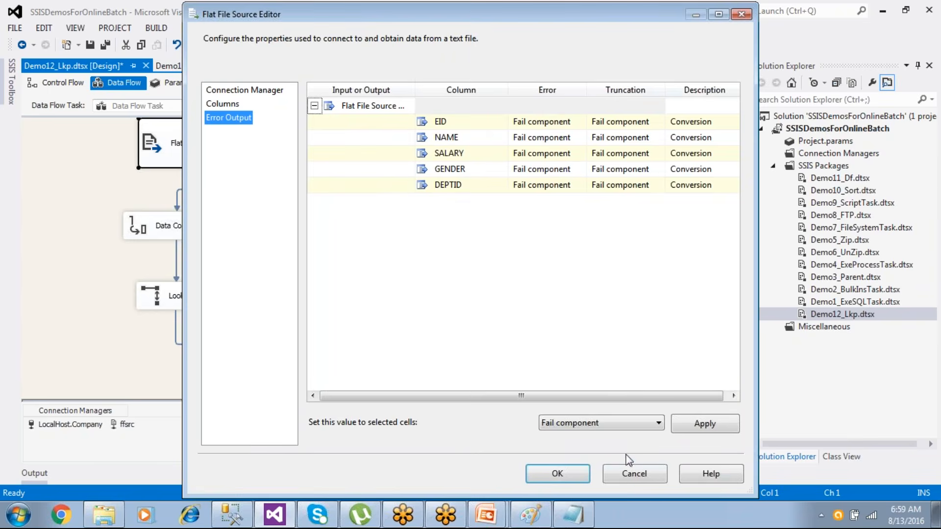
left_click(632, 474)
- Switch to the Notepad notes and add CHAR(10) with a blank line above the src rows
left_click(576, 517)
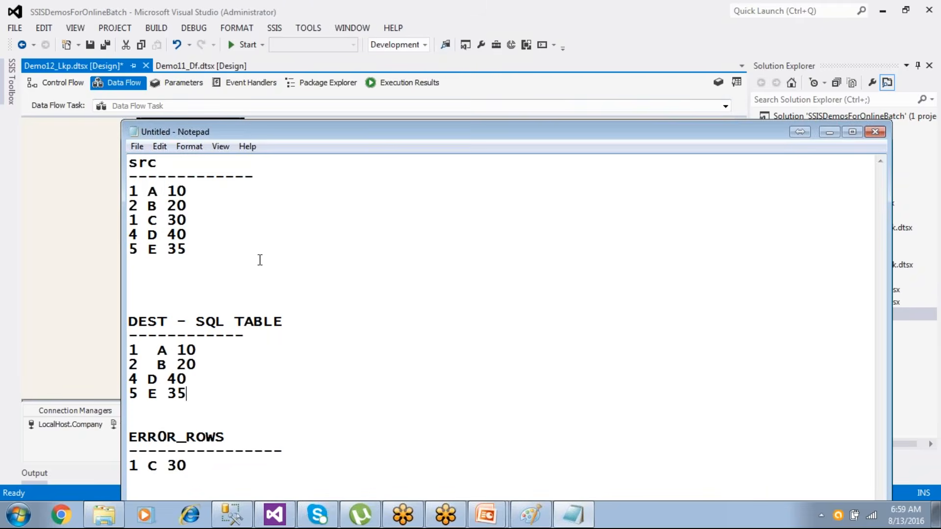
left_click_drag(148, 191, 158, 234)
left_click(152, 206)
left_click(256, 177)
key("Return")
type("CHAR")
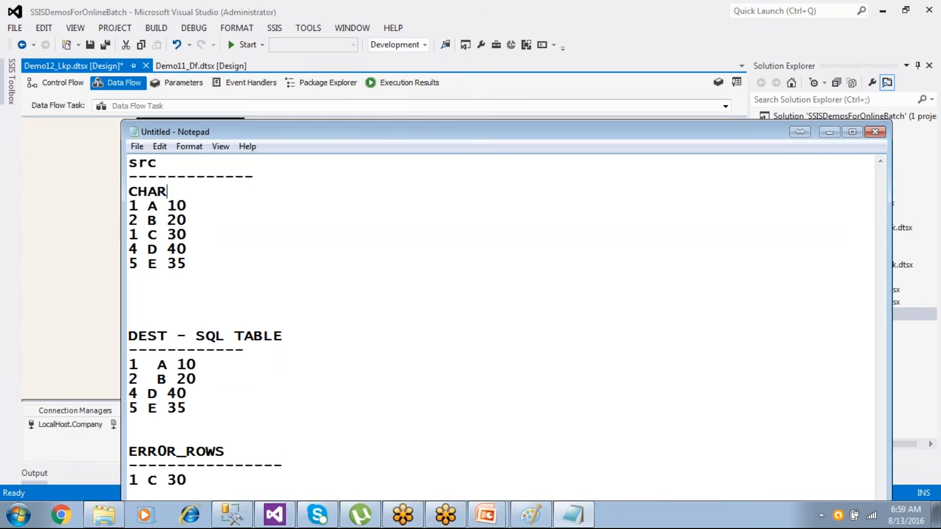
type("(1)")
key("Left")
type("0")
key("Return")
key("Return")
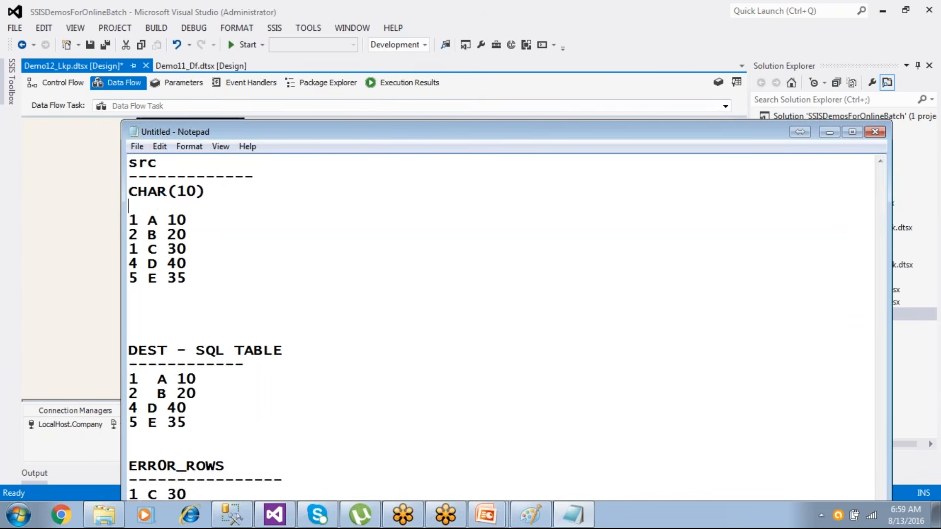
- Add CHAR(7) on its own line below the DEST - SQL TABLE heading, separated from the rows by blank lines
left_click(291, 367)
key("Return")
key("Return")
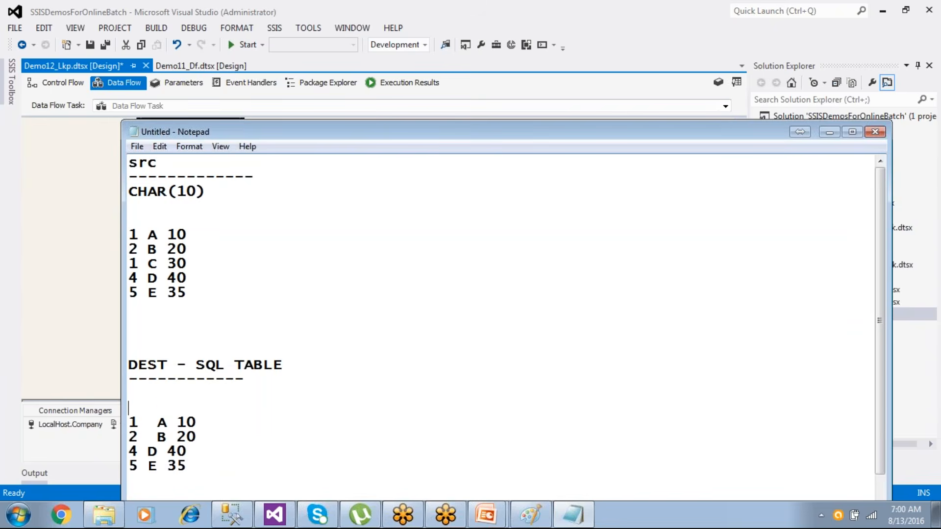
type("CHAR(7)")
key("Return")
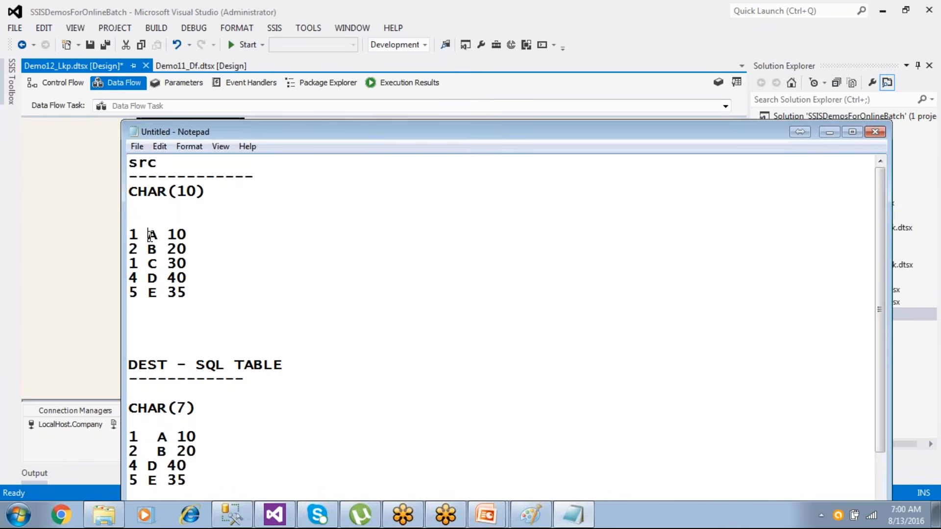
left_click_drag(148, 234, 150, 265)
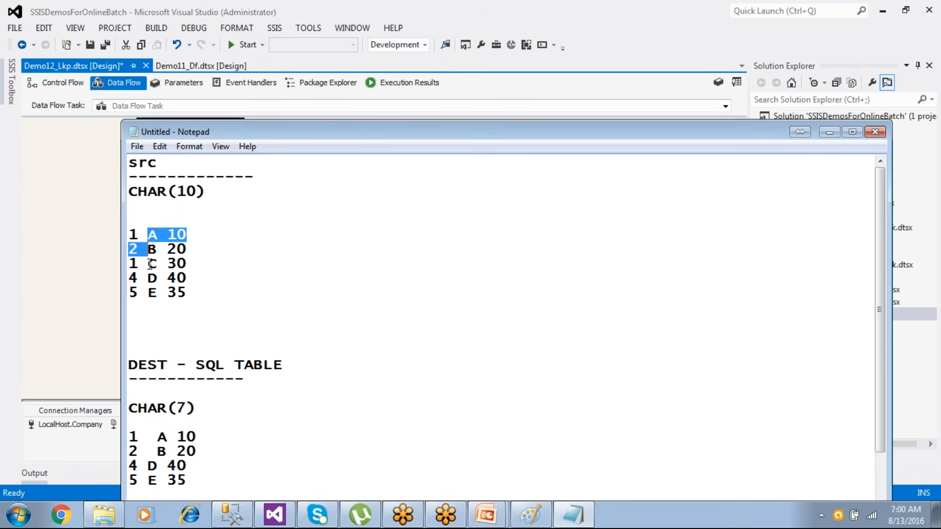
left_click(157, 308)
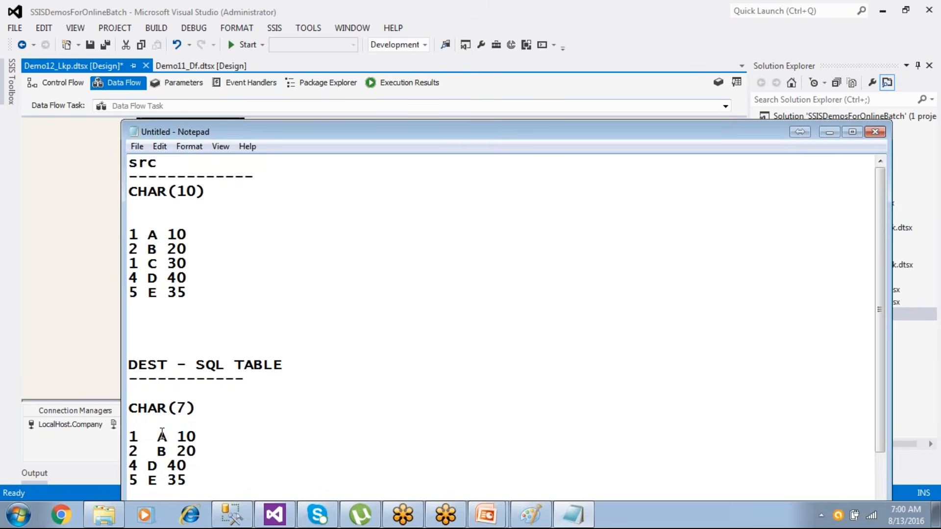
- Return from the Notepad notes to Visual Studio and open the Flat File Source's error output settings
left_click_drag(158, 435, 169, 436)
key("alt+Tab")
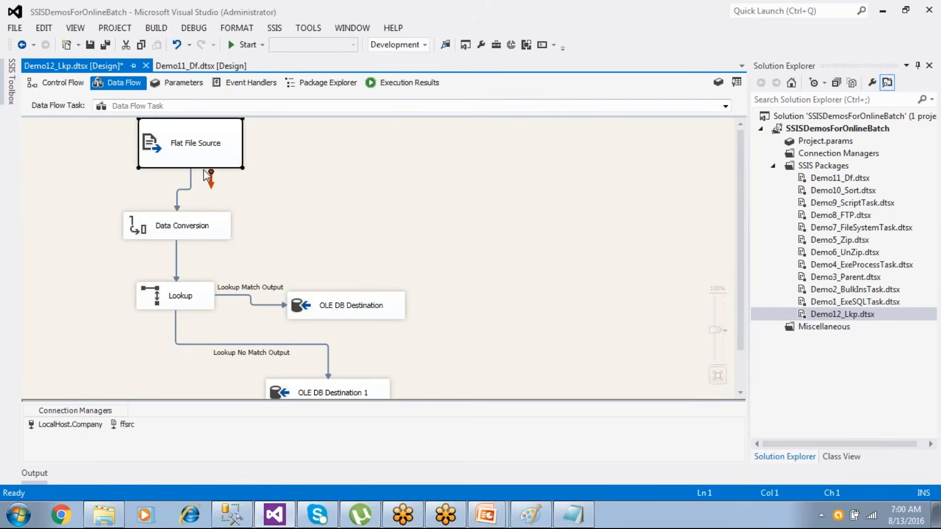
double_click(204, 151)
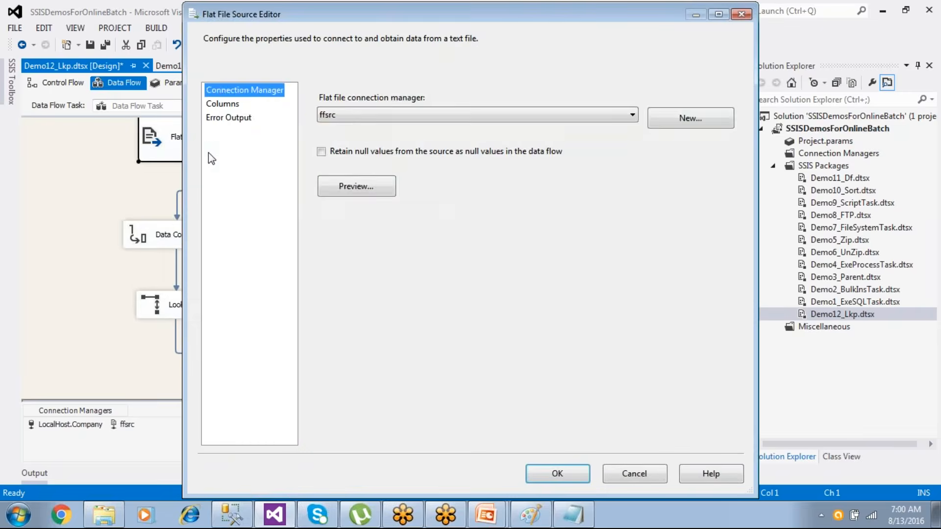
left_click(226, 119)
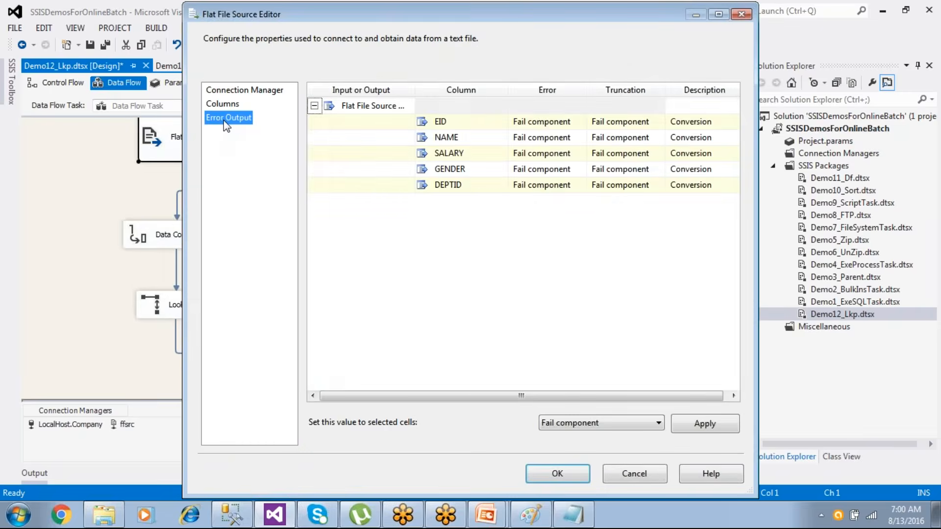
- Set the error handling of the EID and NAME columns to Ignore failure
left_click(538, 125)
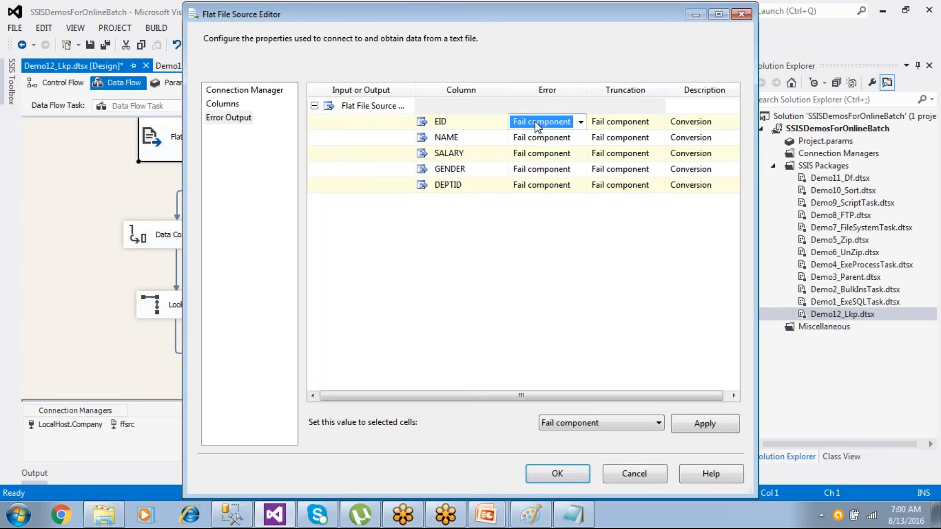
left_click(538, 125)
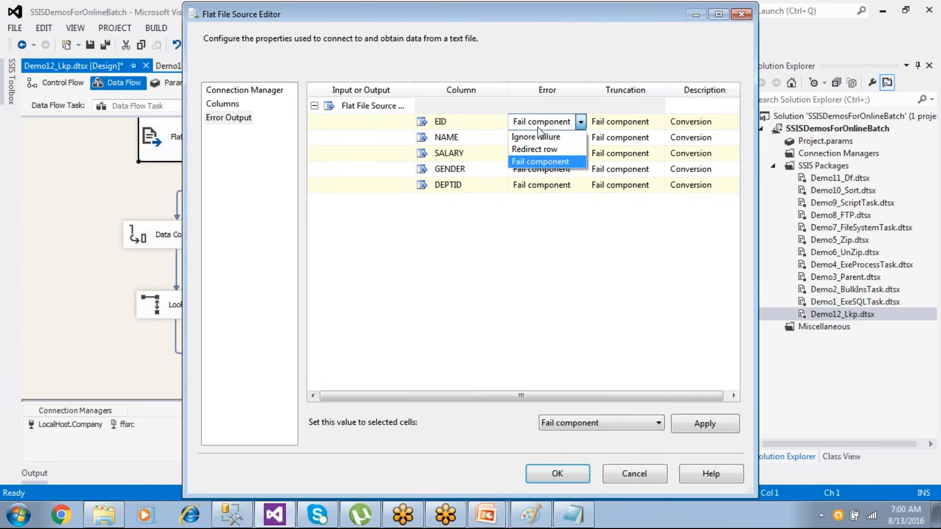
left_click(536, 137)
left_click(540, 140)
left_click(540, 142)
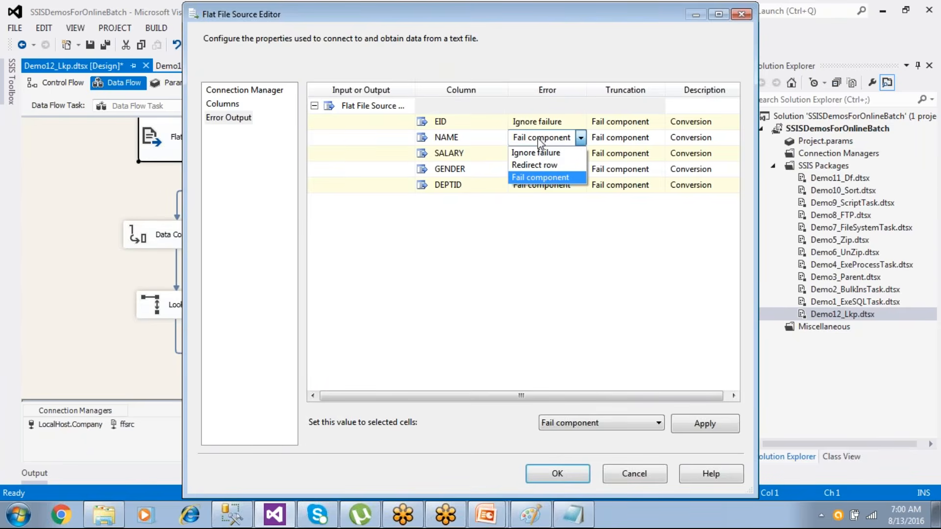
left_click(537, 153)
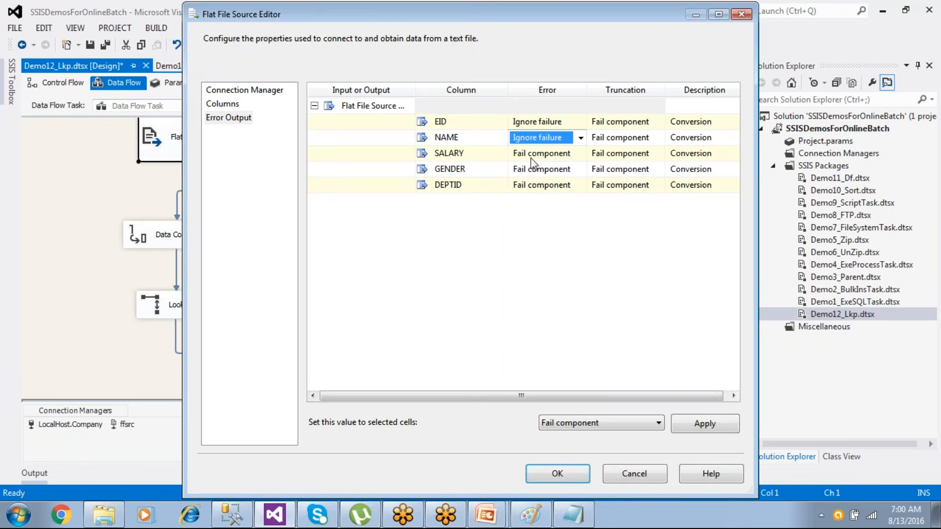
- Apply Ignore failure together to the error handling of the SALARY, GENDER and DEPTID columns
left_click(531, 158)
left_click(539, 189, "shift")
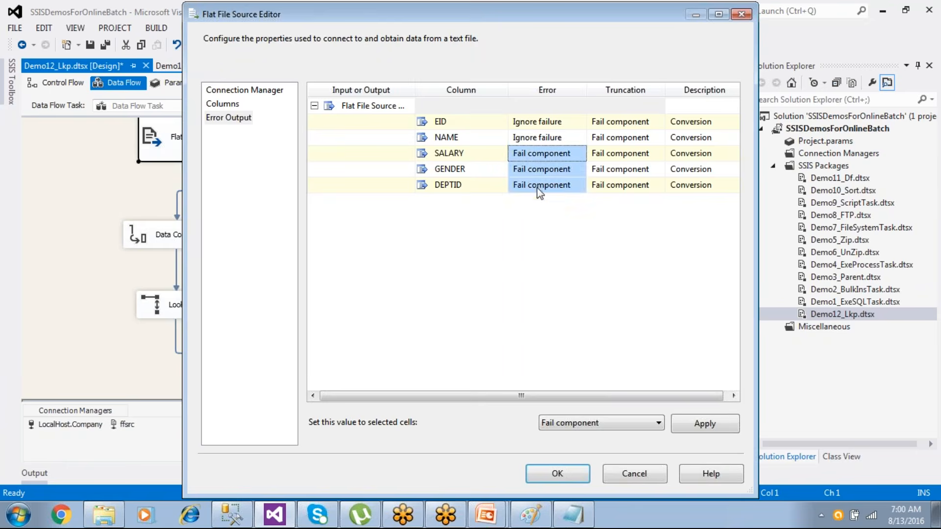
left_click(594, 425)
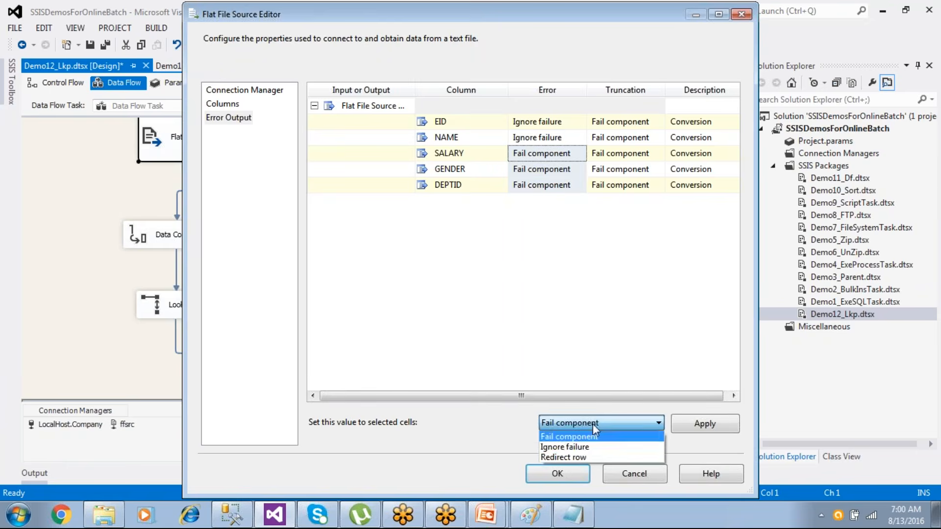
left_click(590, 448)
left_click(706, 427)
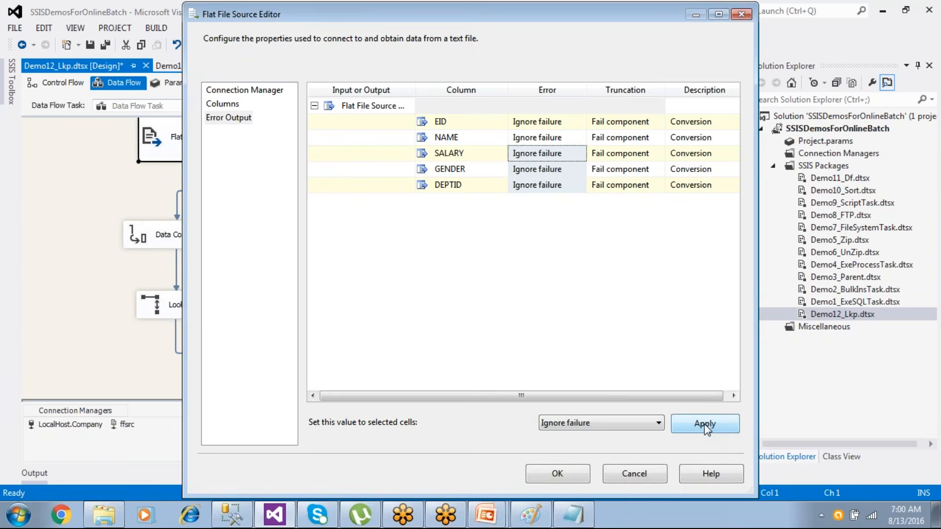
- Apply Ignore failure to the truncation handling of all five columns, and replace it with Redirect row
left_click(618, 122)
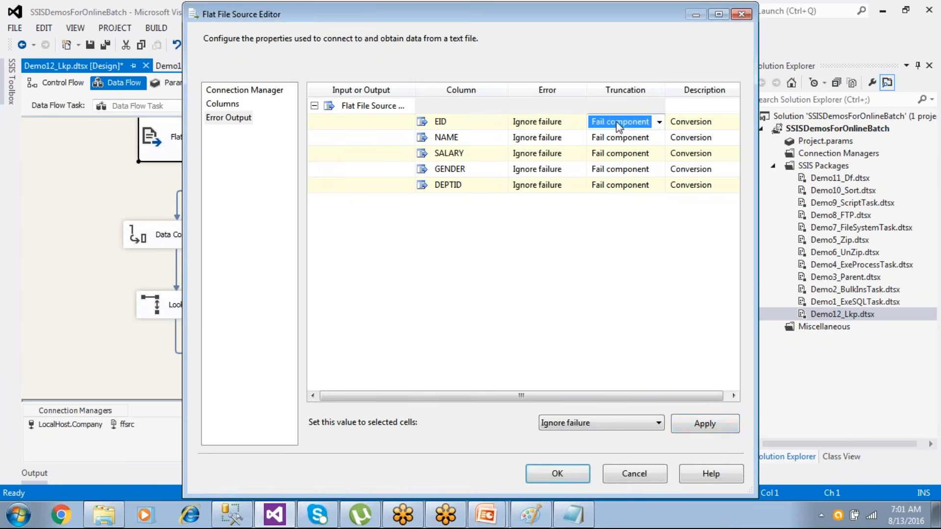
left_click(621, 187, "shift")
left_click(705, 425)
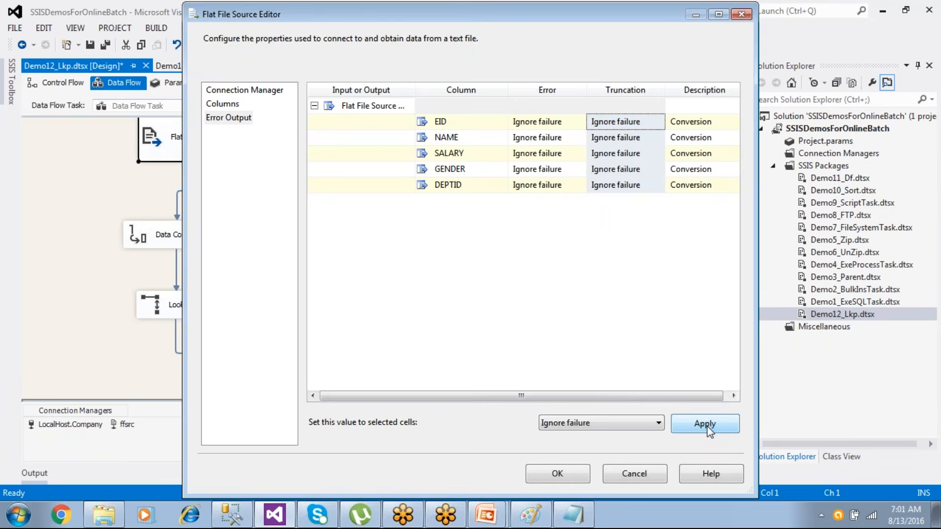
left_click(614, 427)
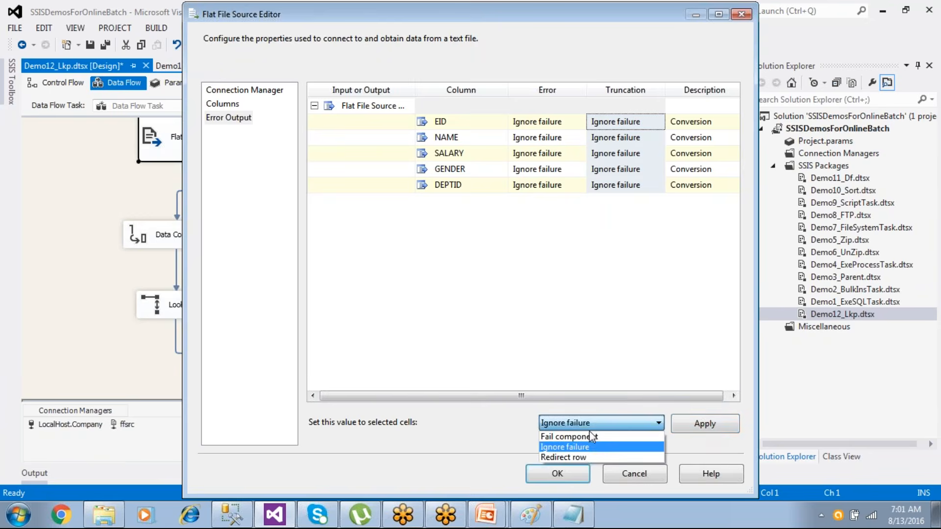
left_click(564, 457)
left_click(696, 426)
- Apply Redirect row to the error handling of all five columns and confirm the Flat File Source's settings
left_click(567, 122)
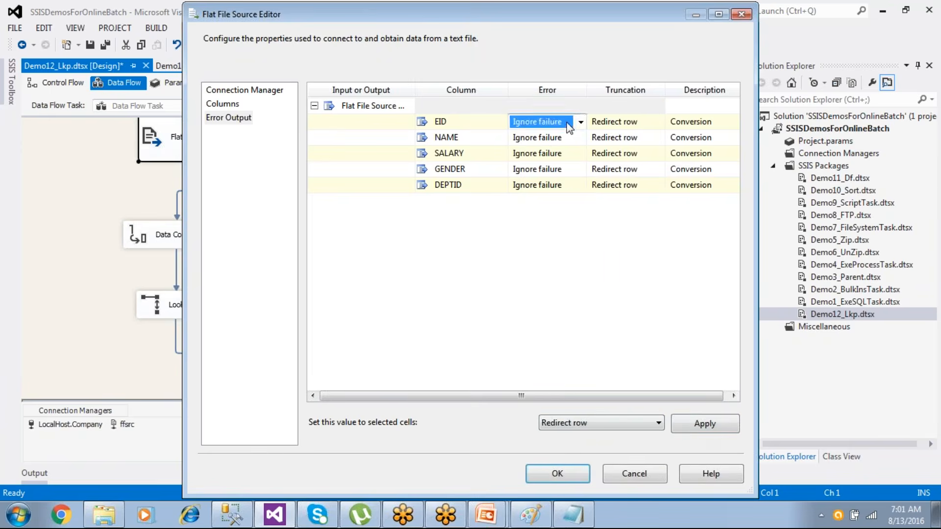
left_click(546, 187, "shift")
left_click(700, 425)
left_click(566, 472)
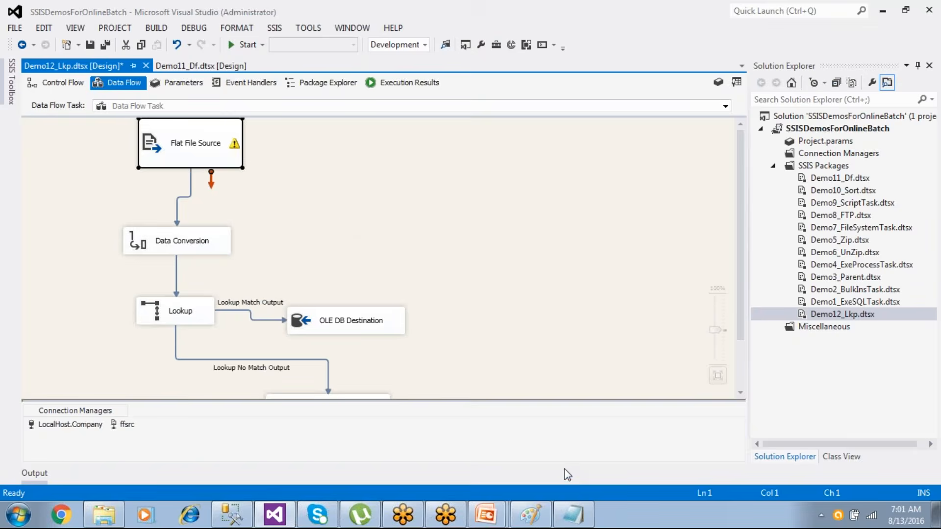
- Add an OLE DB Destination beside the Flat File Source and connect the source's error output to it, accepting Redirect row for all columns
left_click(9, 83)
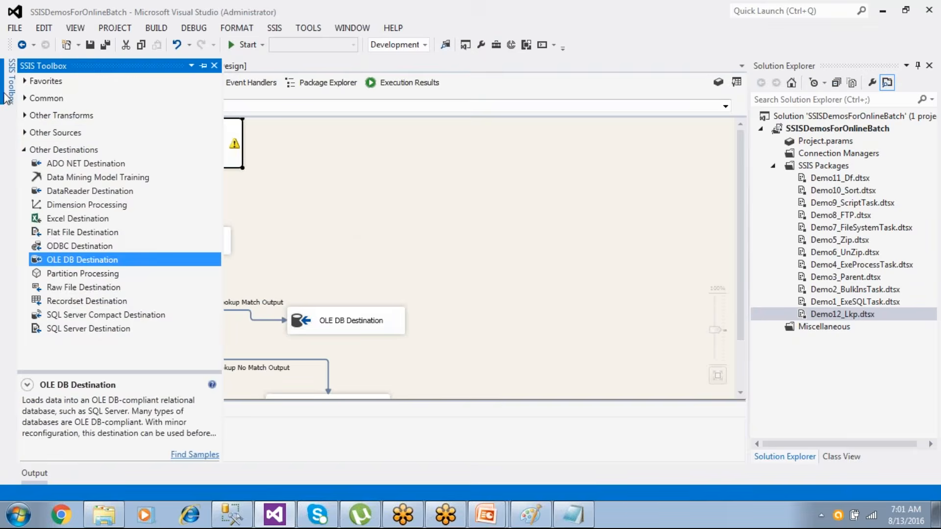
left_click_drag(62, 267, 387, 154)
left_click(225, 149)
left_click_drag(211, 182, 401, 160)
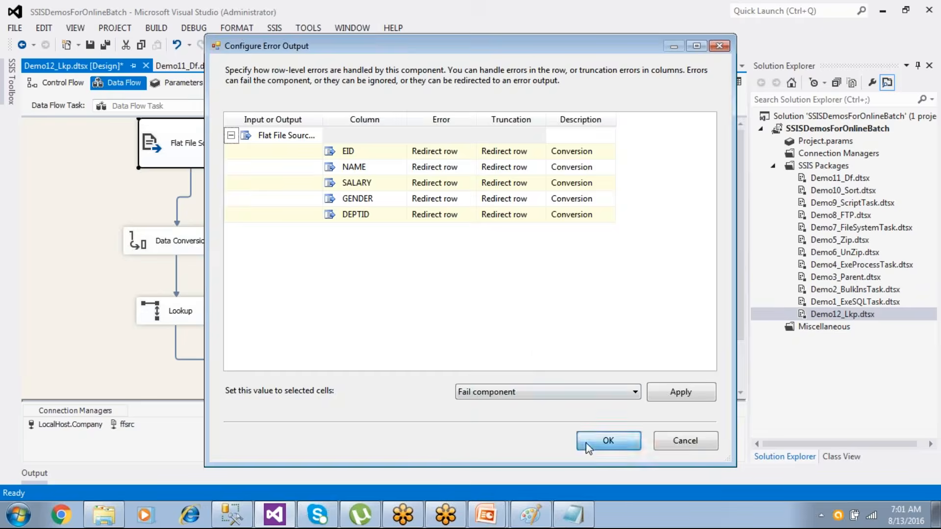
left_click(608, 441)
- Create a new table named err_rows as the target of the OLE DB Destination receiving the Flat File Source's error rows
double_click(462, 163)
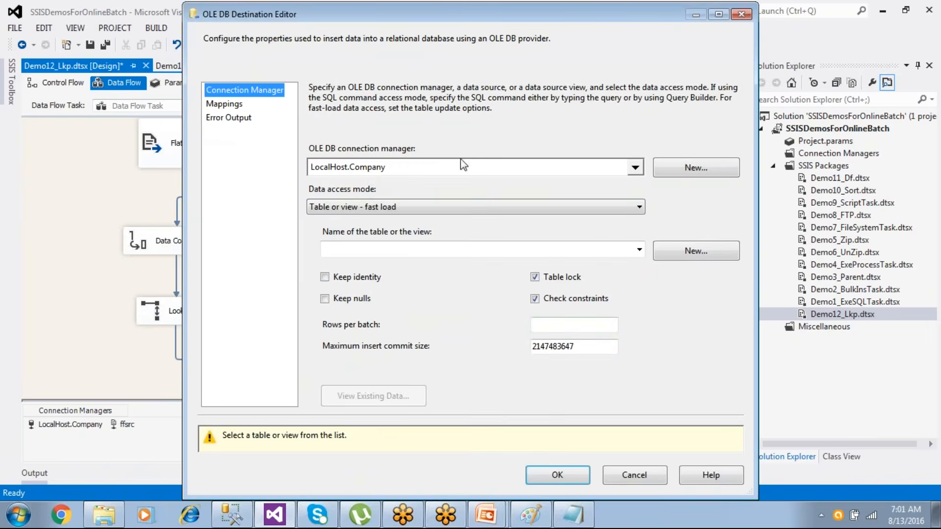
left_click(671, 253)
left_click(372, 134)
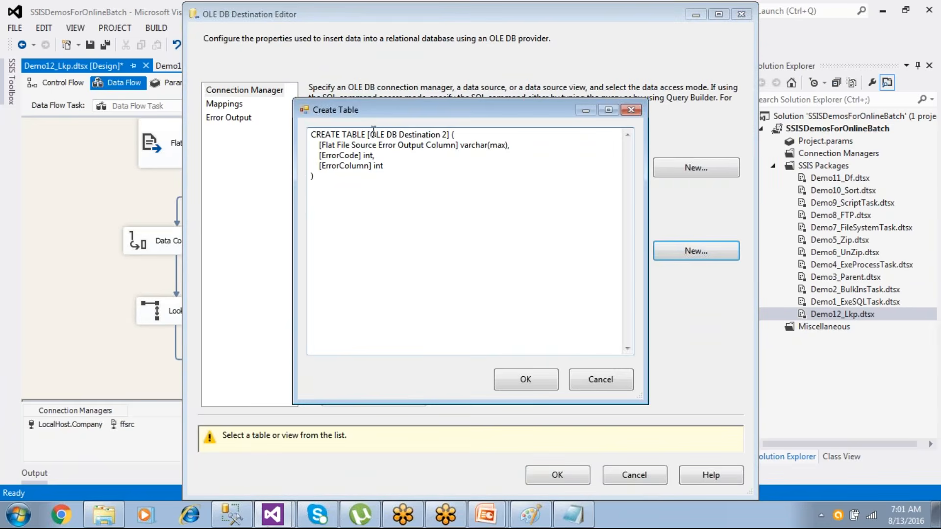
key("shift+Right")
key("shift+Right")
key("shift+Right")
key("shift+Right")
key("shift+Right")
key("shift+Right")
key("shift+Right")
key("shift+Right")
key("shift+Right")
key("shift+Right")
key("shift+Right")
key("shift+Right")
key("shift+Right")
key("shift+Right")
key("shift+Right")
key("shift+Right")
key("shift+Right")
key("shift+Right")
key("shift+Right")
key("shift+Right")
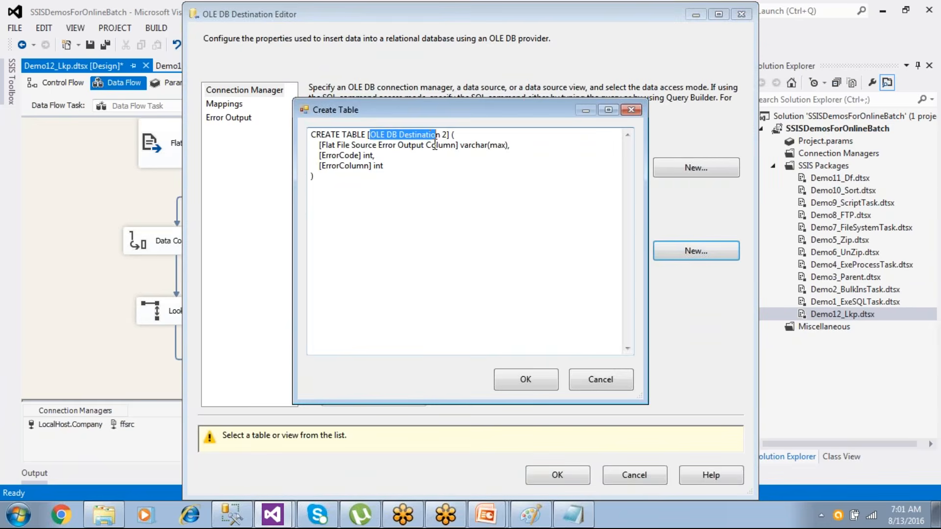
type("eRR")
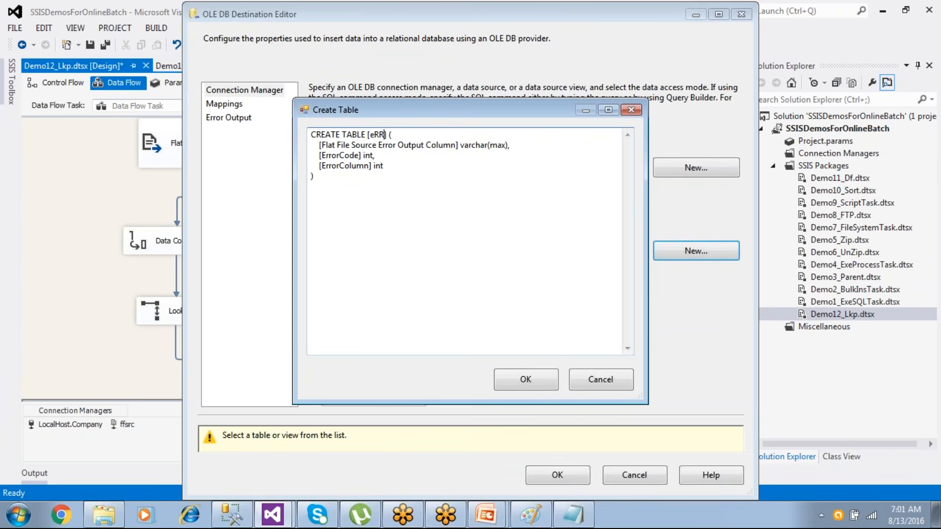
key("BackSpace")
key("BackSpace")
key("BackSpace")
type("err_rows")
left_click_drag(315, 155, 388, 166)
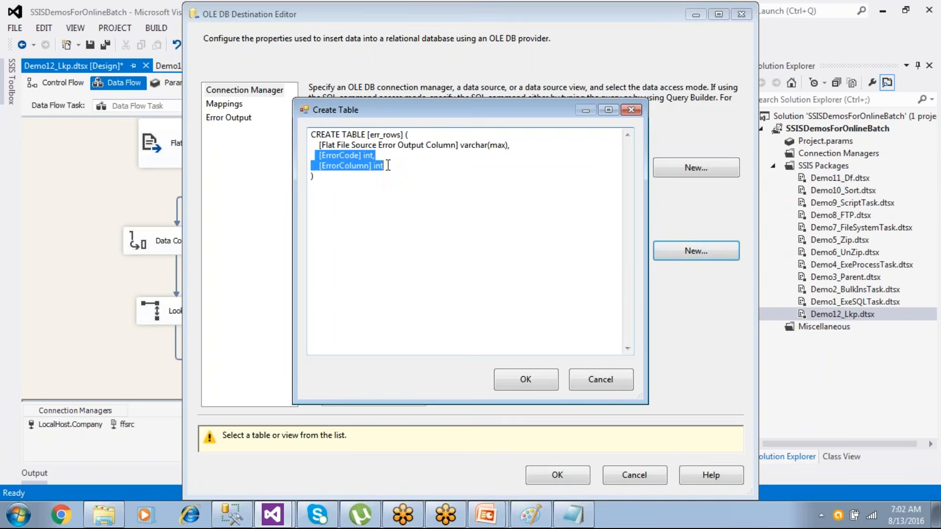
left_click(529, 380)
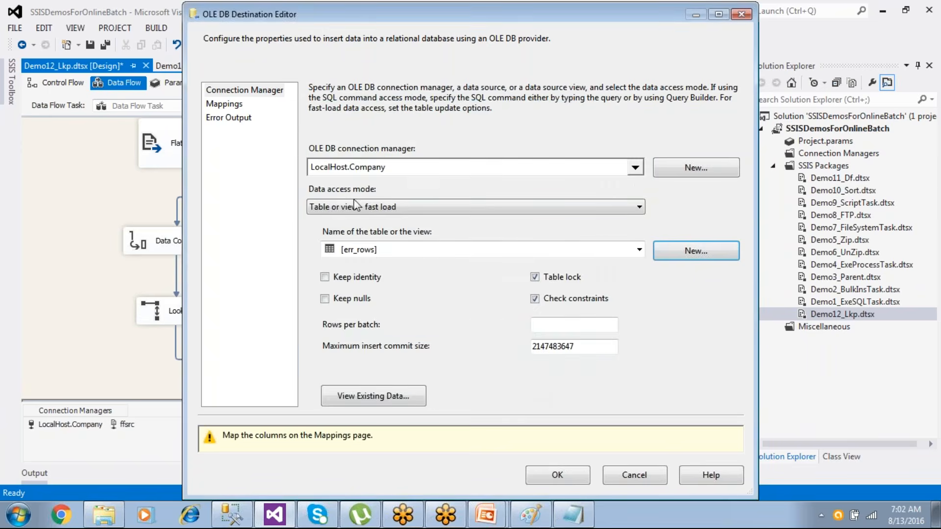
- Map the error output columns to the err_rows table by matching names and confirm the destination
left_click(224, 104)
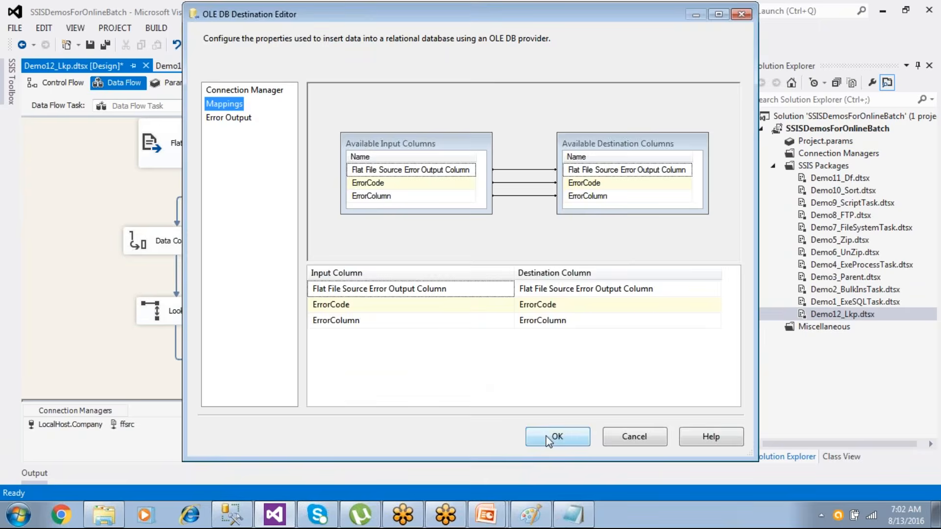
left_click(541, 433)
left_click(551, 274)
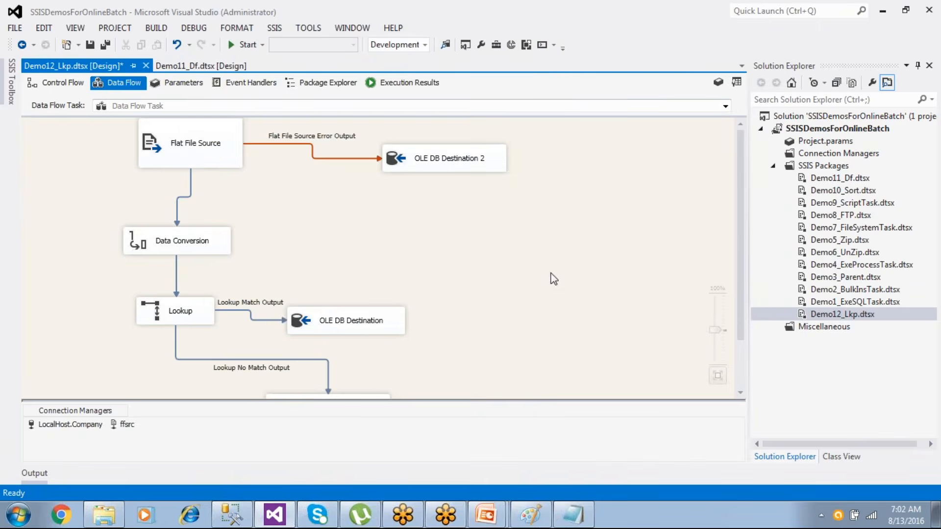
- Examine the Data Conversion's error output options for the NewDEPTID column and close its editor
left_click(177, 145)
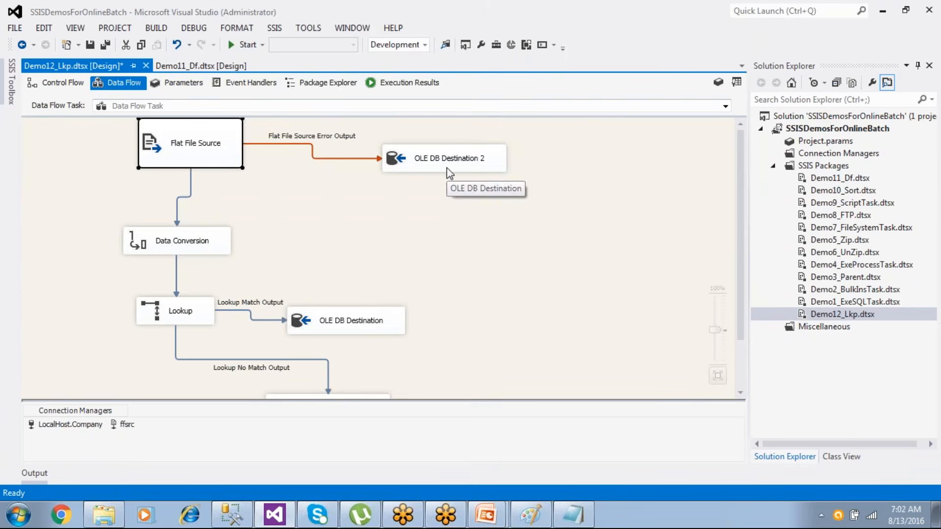
left_click(196, 253)
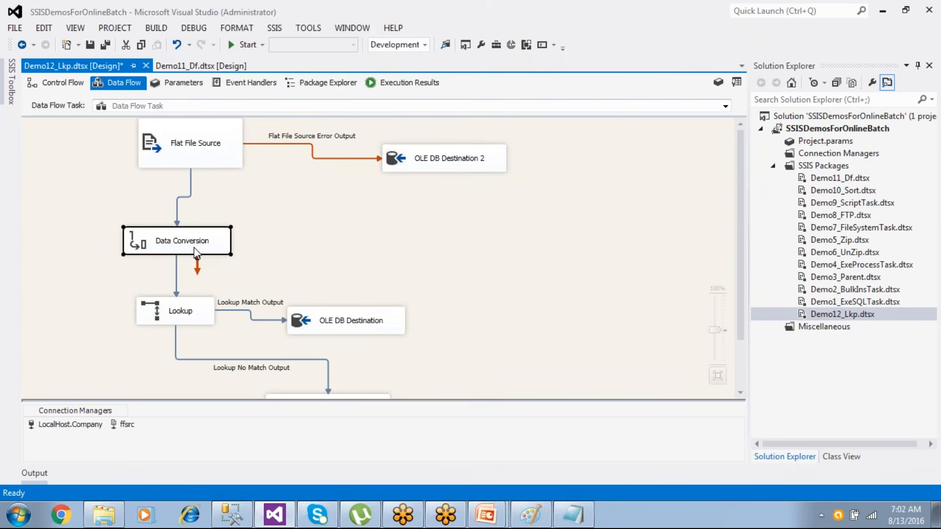
double_click(196, 253)
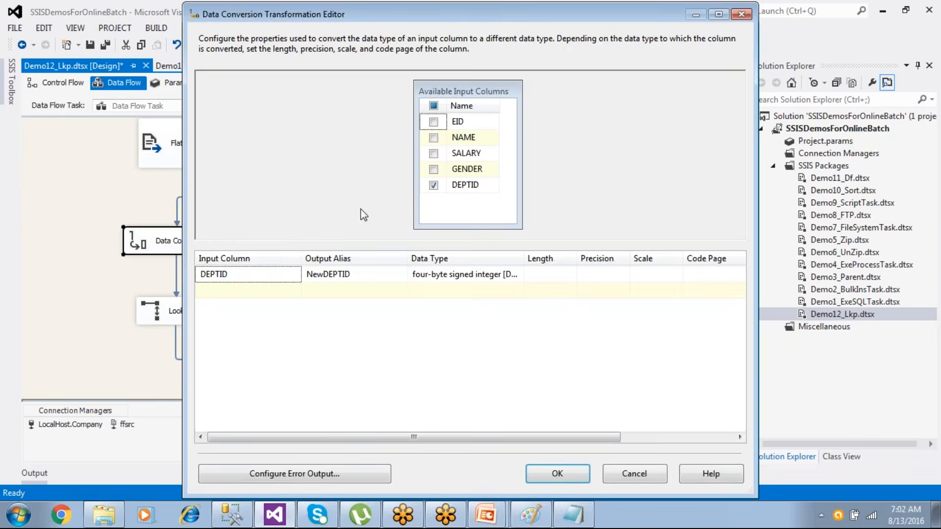
left_click(283, 475)
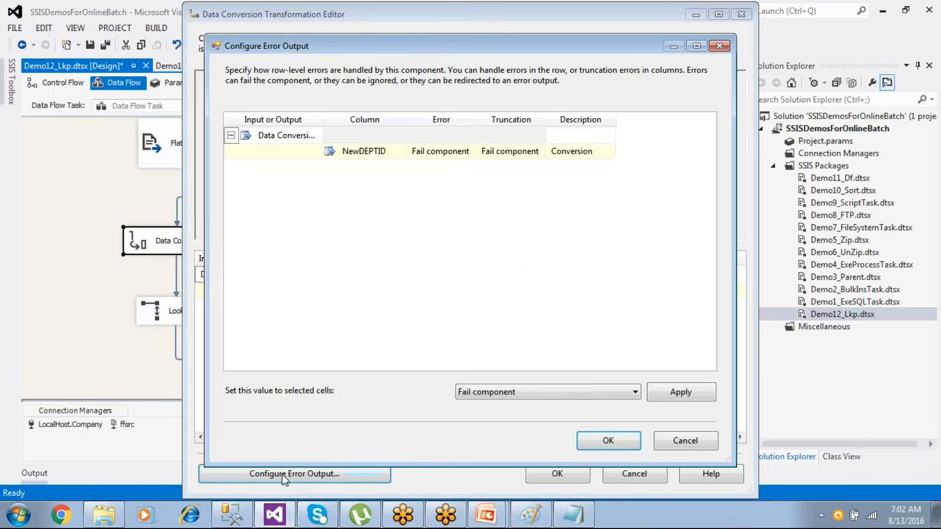
left_click(635, 445)
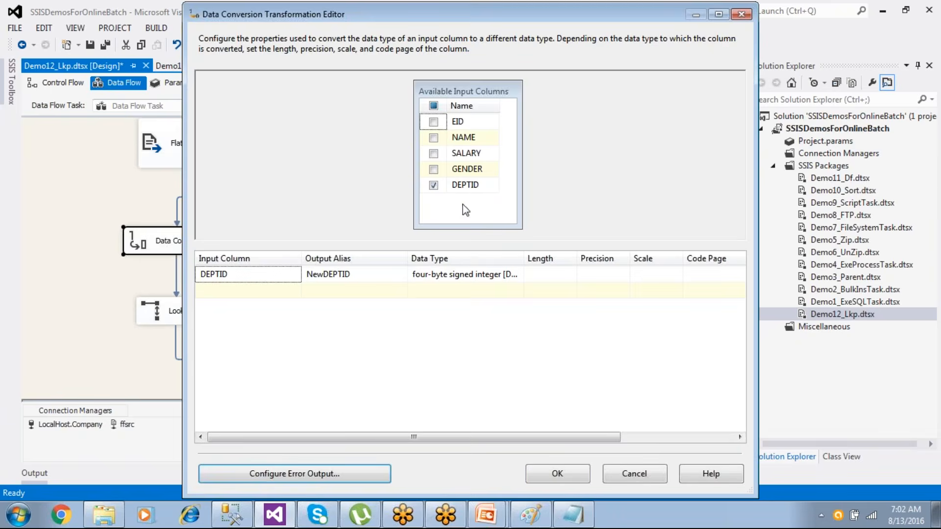
left_click(374, 470)
left_click(436, 154)
left_click(436, 153)
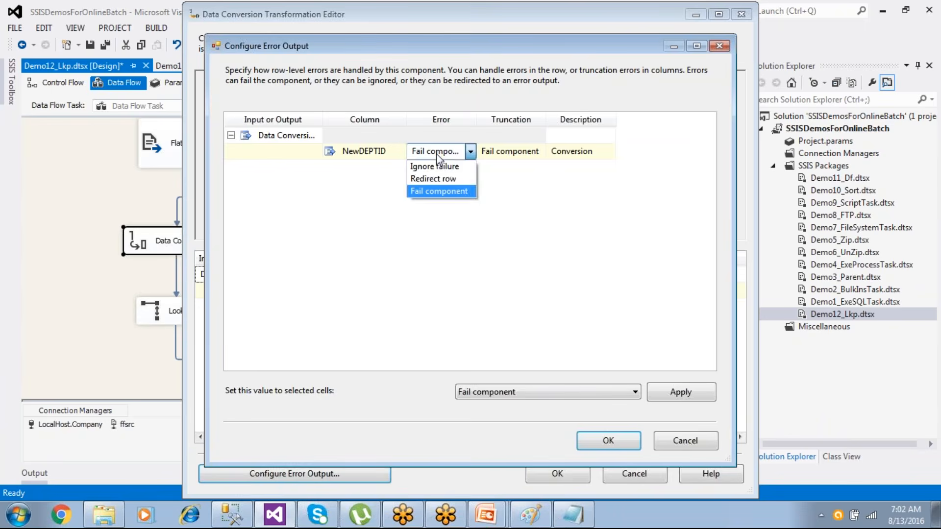
left_click(694, 437)
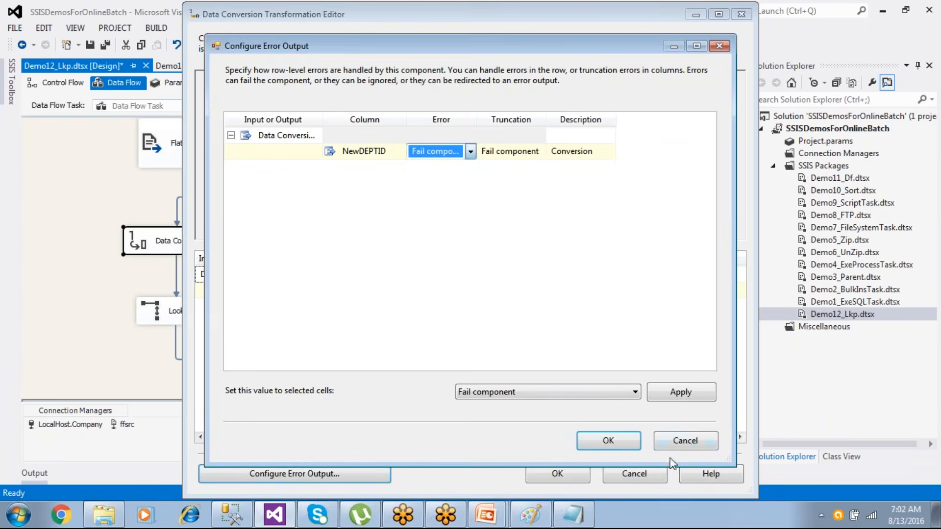
left_click(678, 447)
left_click(643, 467)
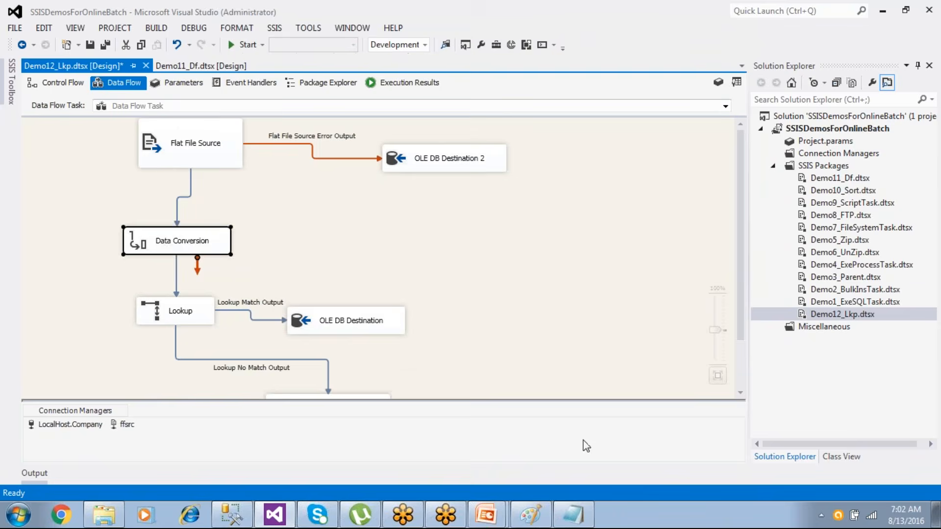
- Check the Lookup and its two OLE DB Destinations for error outputs, and bring up the available data flow components
left_click(202, 308)
left_click(362, 323)
scroll(363, 325, "down", 2)
left_click(365, 356)
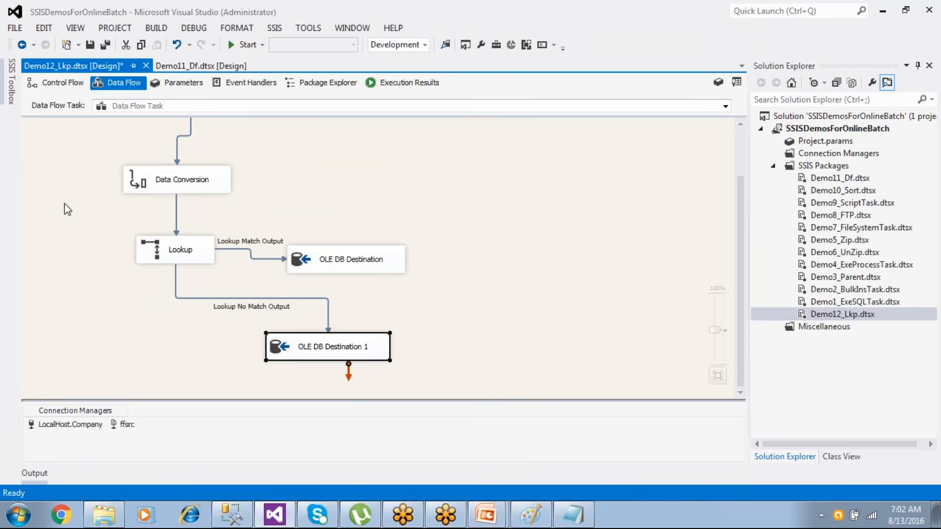
left_click(12, 93)
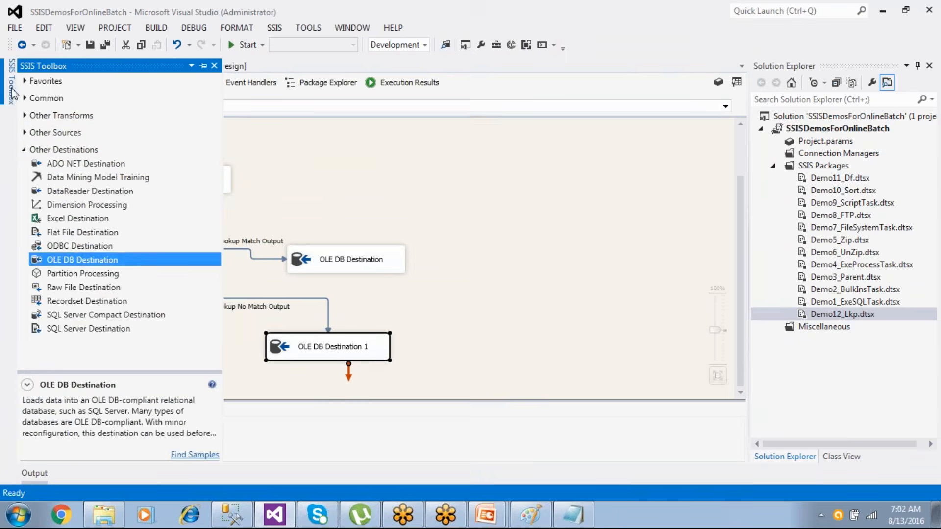
- Add a Sort transformation to the data flow, in the empty area beside the Data Conversion
left_click(24, 150)
left_click(25, 98)
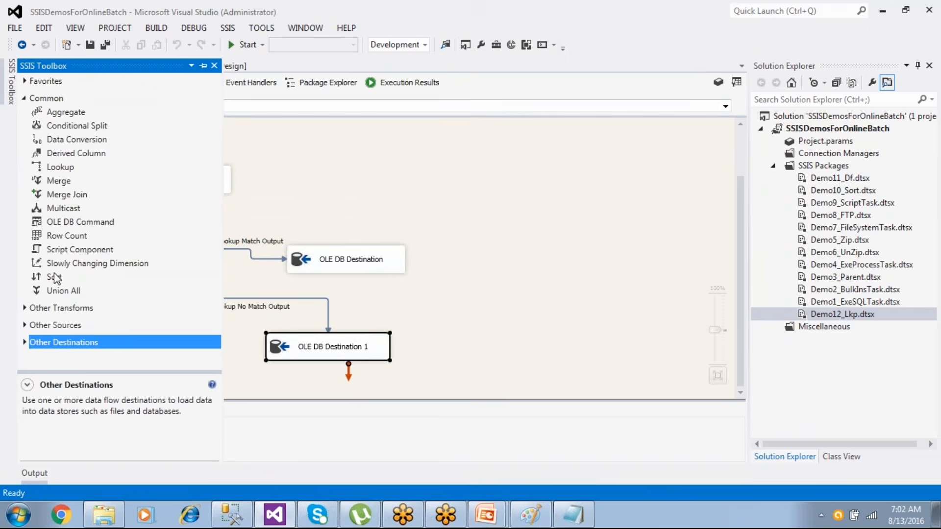
left_click_drag(53, 277, 410, 190)
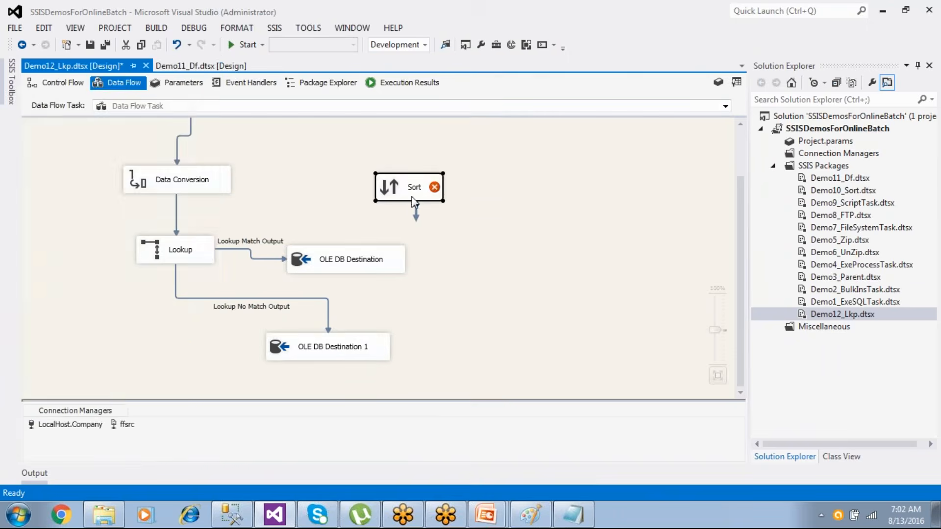
left_click(378, 262)
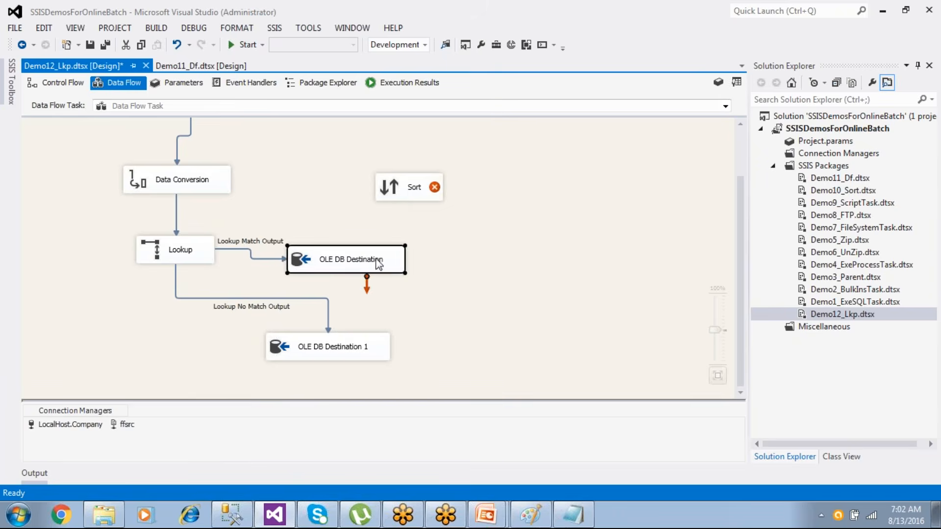
left_click(203, 252)
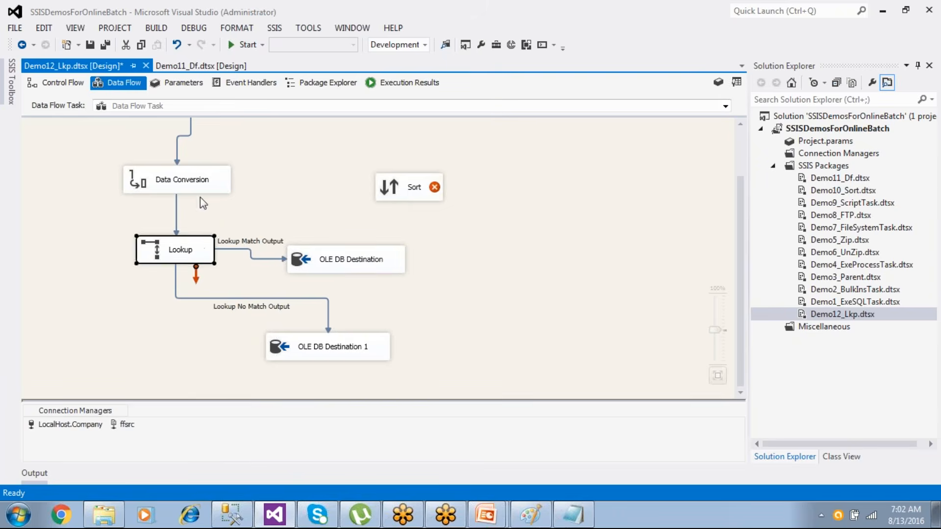
left_click(202, 174)
left_click(411, 194)
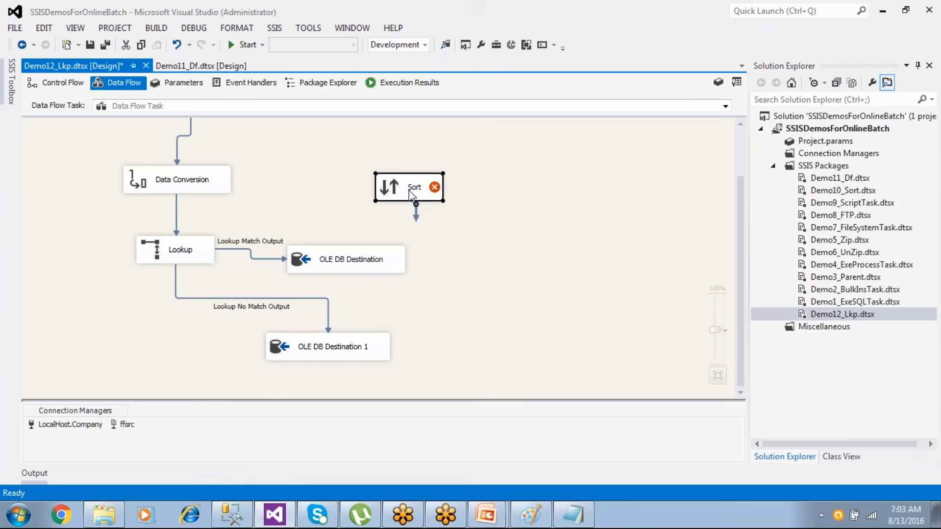
- Add a Multicast transformation to the data flow, beside the OLE DB Destination on the match output
left_click(11, 97)
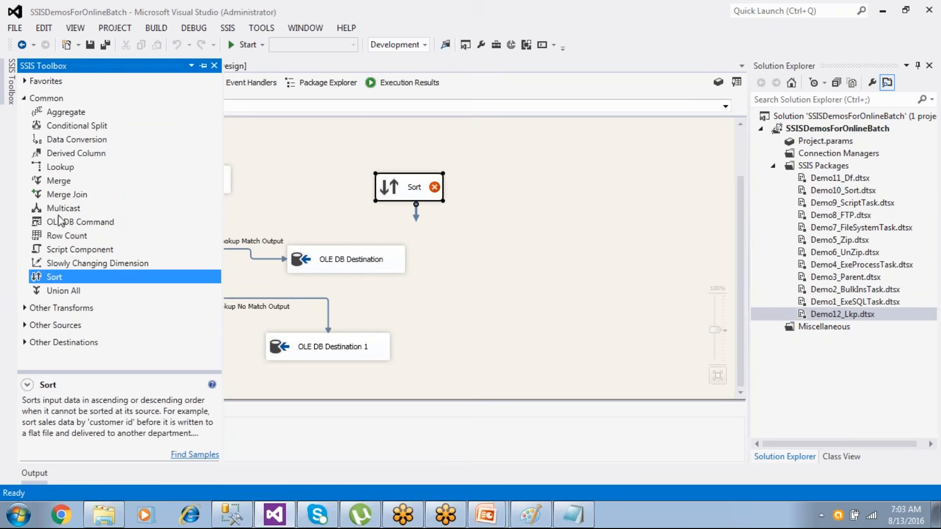
left_click_drag(62, 207, 461, 294)
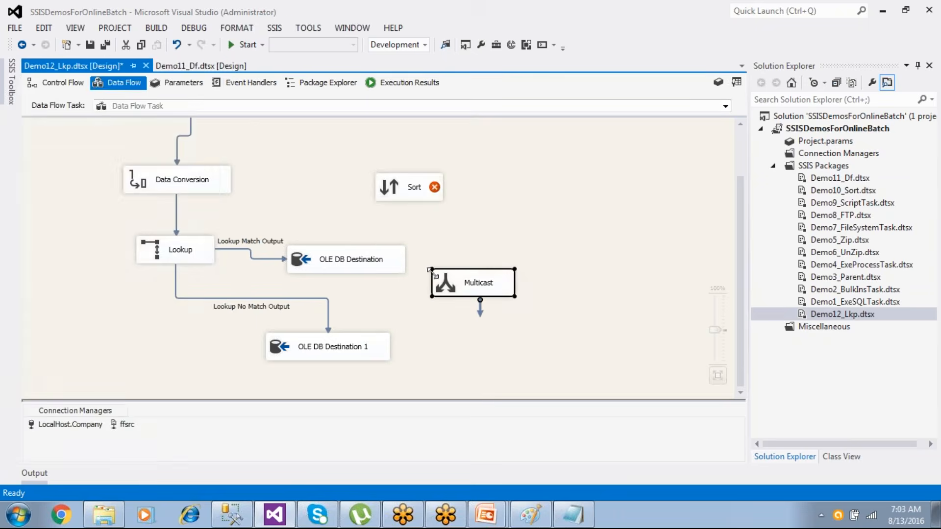
left_click(416, 196)
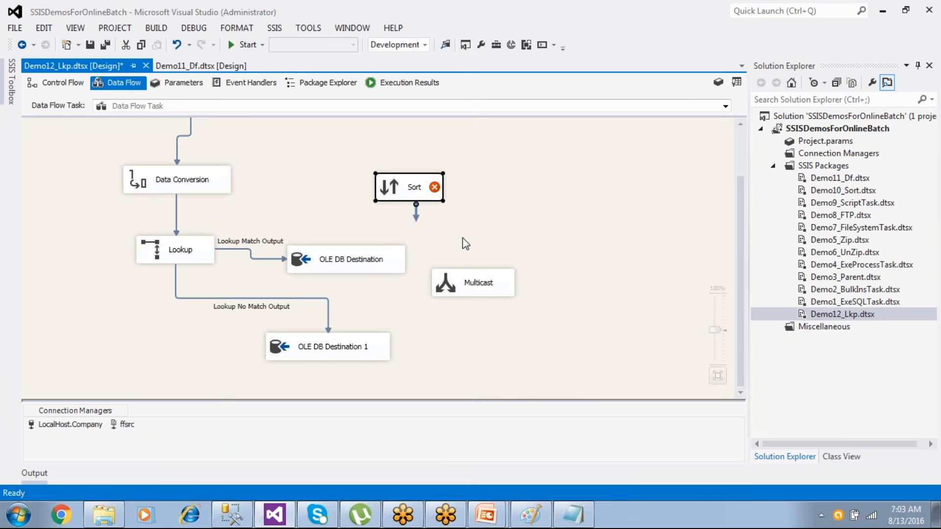
left_click(539, 249)
- Delete the unconnected Sort and Multicast transformations from the data flow
left_click(432, 194)
key("Delete")
left_click(470, 287)
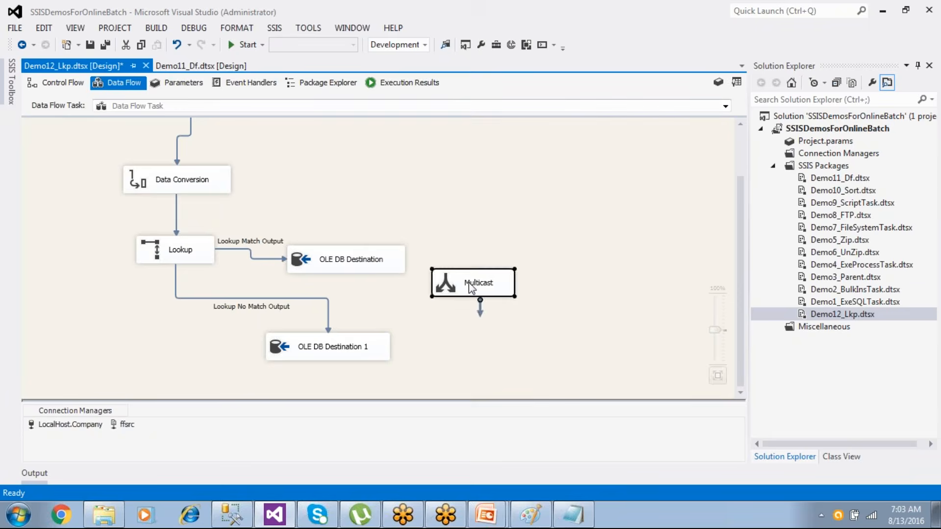
key("Delete")
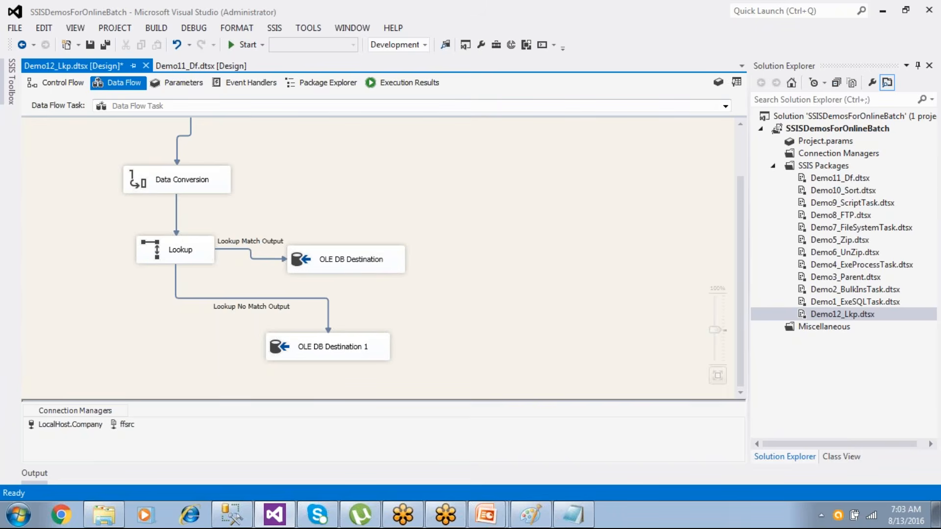
- Switch to the running PowerPoint slide show and advance to the Fuzzy Lookup Transformation slide
mouse_move(495, 522)
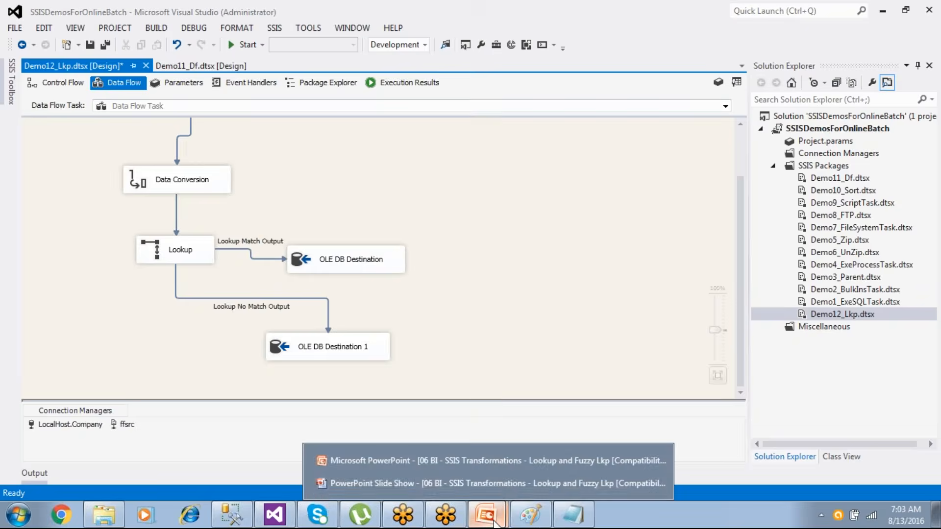
left_click(499, 485)
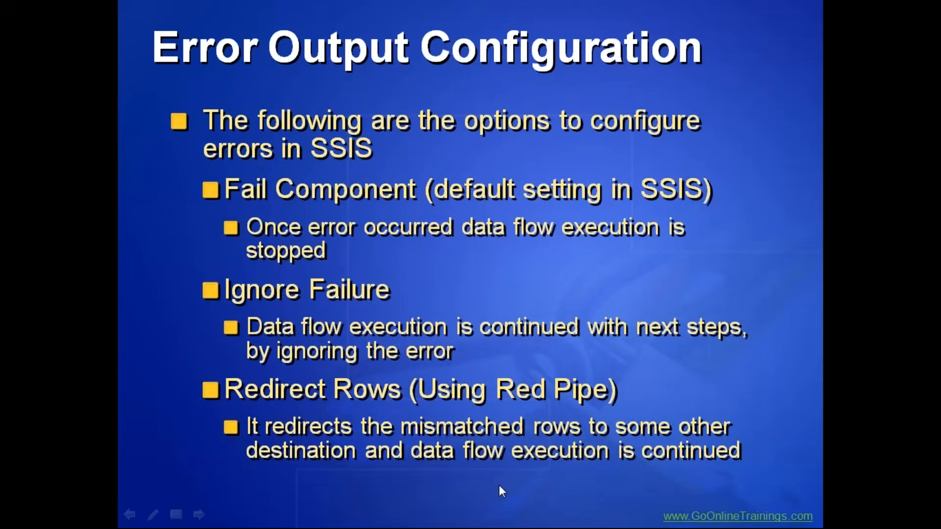
left_click(499, 485)
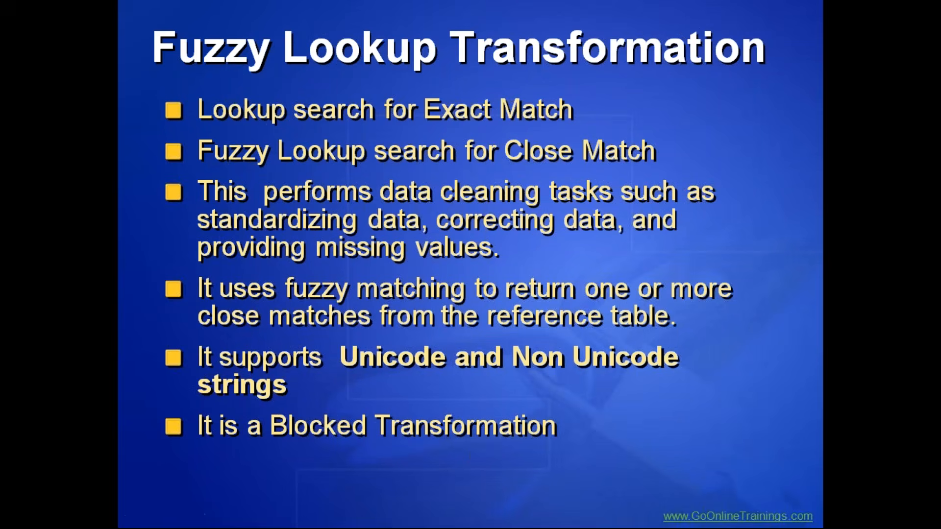
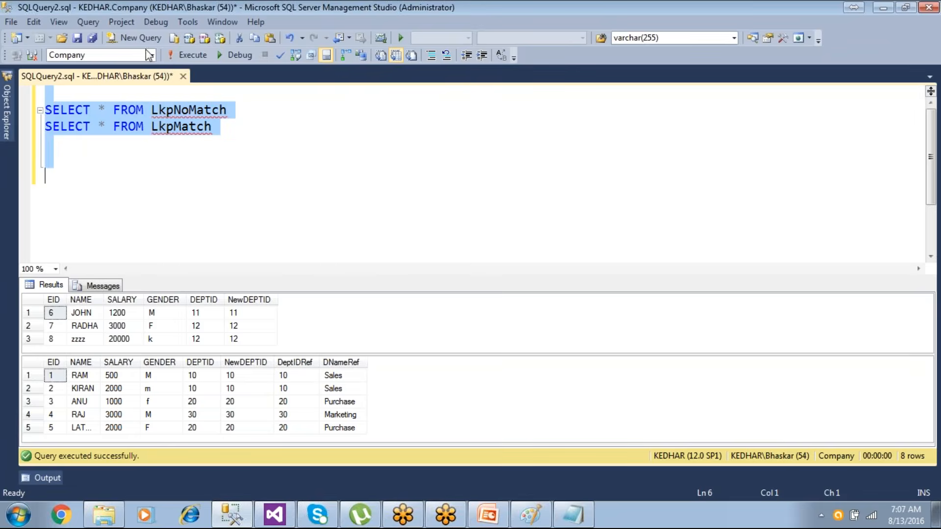
- In SQL Server Management Studio, replace the query with the copied CITY table script, execute it, and run SELECT * FROM CITY separately
key("ctrl+v")
scroll(265, 157, "up", 2)
left_click(195, 55)
scroll(184, 189, "down", 2)
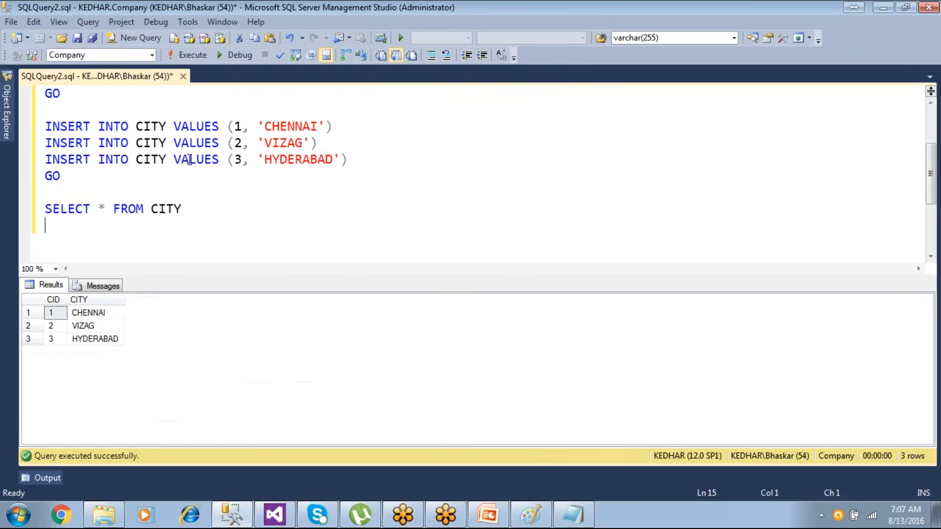
left_click_drag(188, 209, 23, 208)
left_click(181, 54)
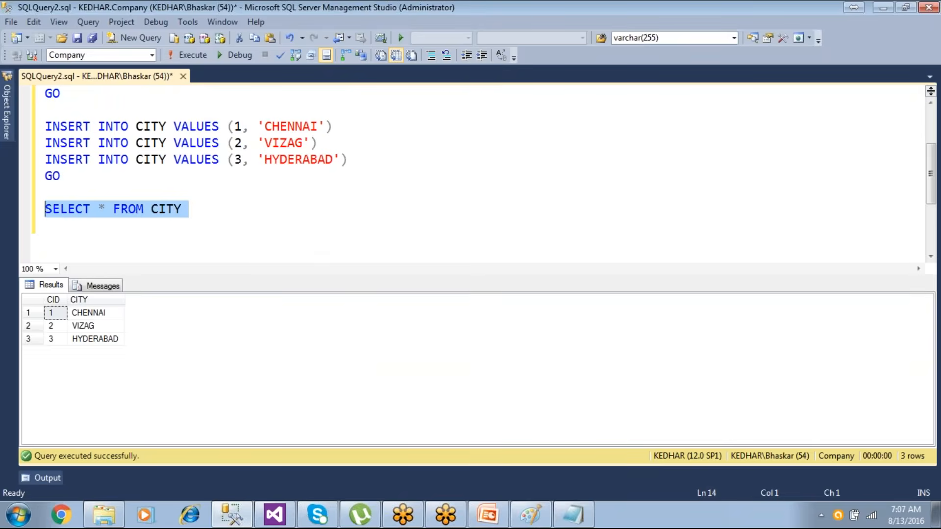
- Switch to Visual Studio and add a new SSIS package to the SSISDemosForOnlineBatch project
left_click(108, 519)
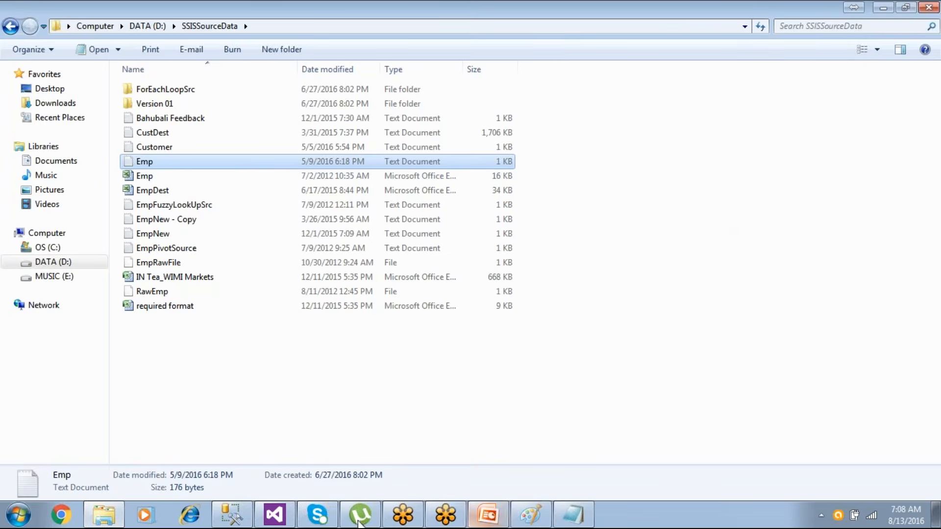
left_click(274, 514)
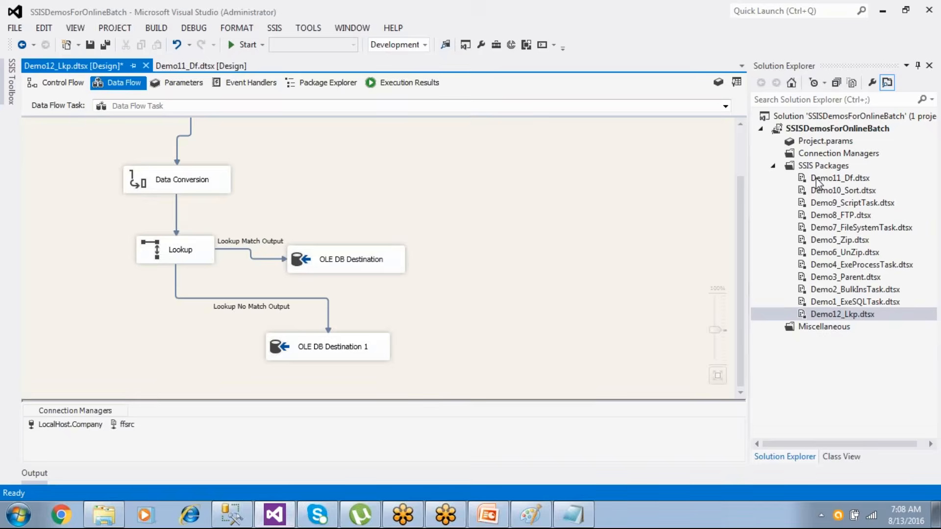
right_click(824, 167)
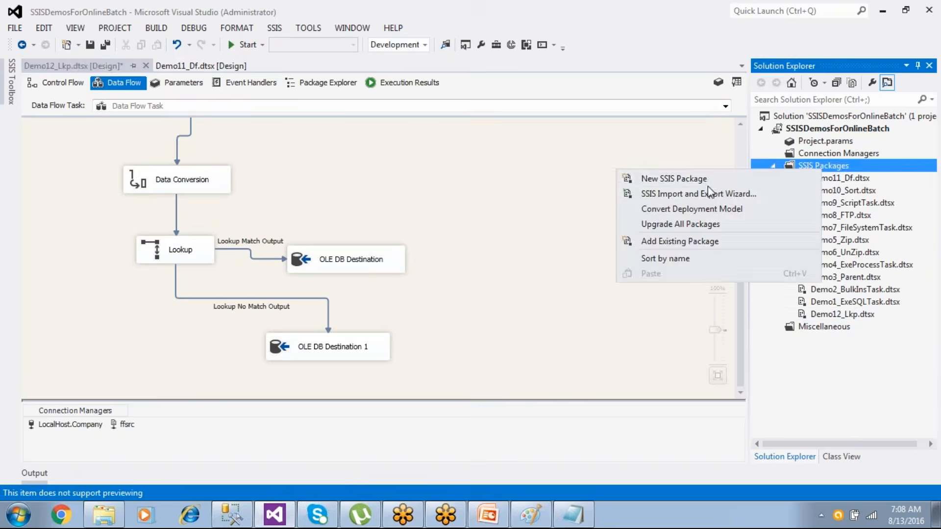
left_click(708, 183)
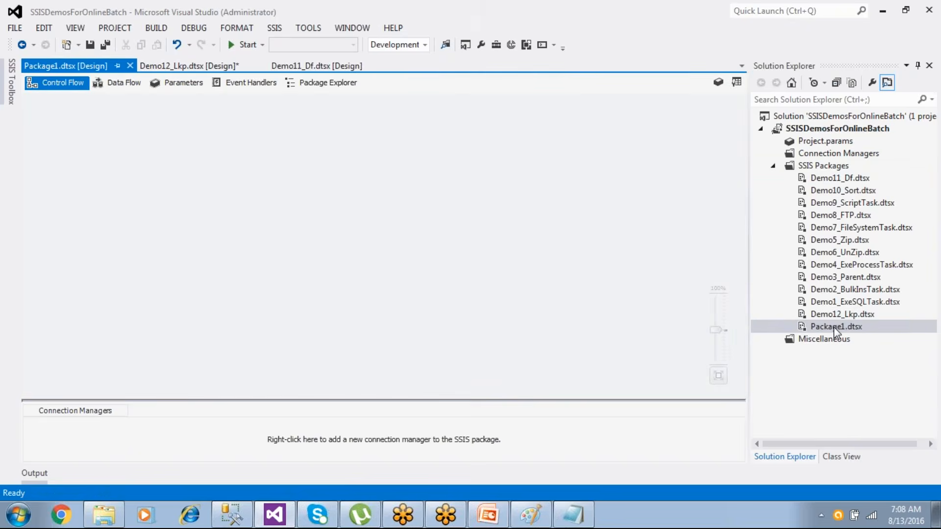
- Rename the new package Package1.dtsx as Demo12Fuz.dtsx
left_click(834, 328)
key("F2")
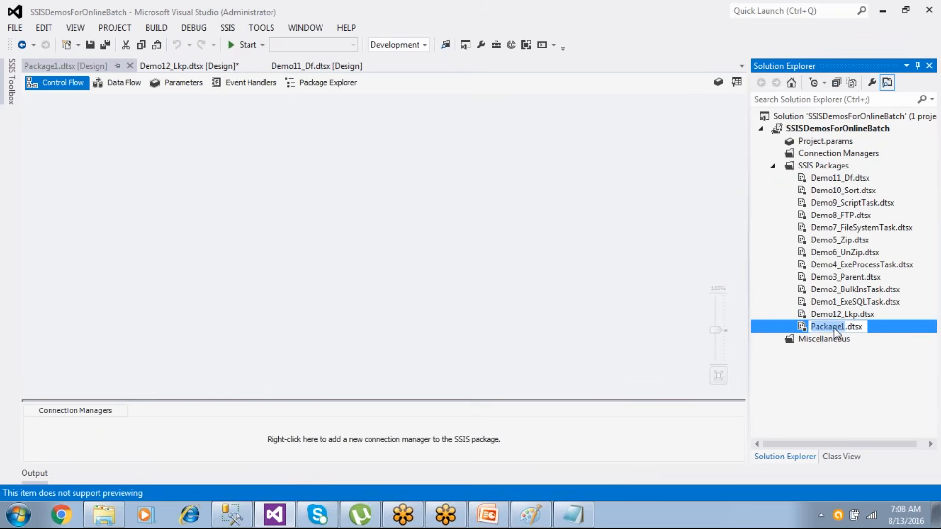
type("Demo12")
type("Fuz")
key("Return")
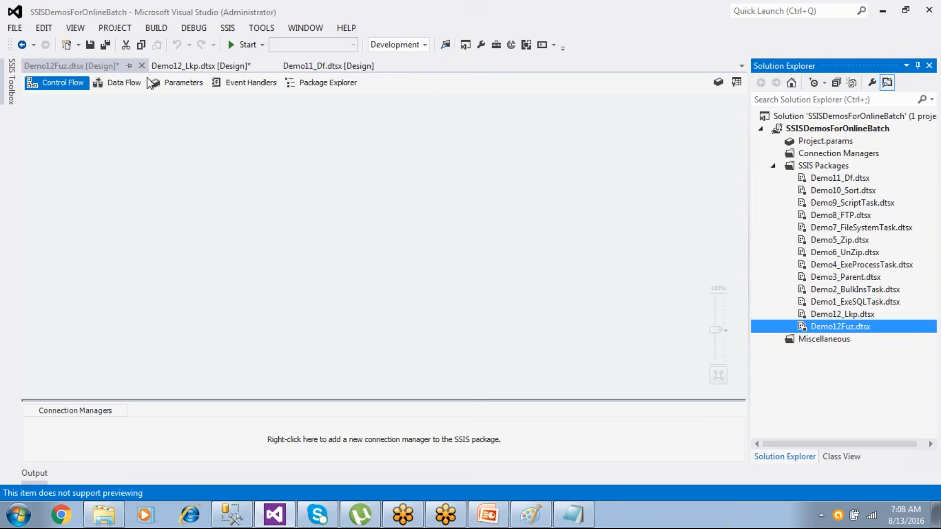
- Create a Data Flow Task in the Demo12Fuz package and open its empty data flow
left_click(119, 86)
left_click(292, 280)
left_click(57, 82)
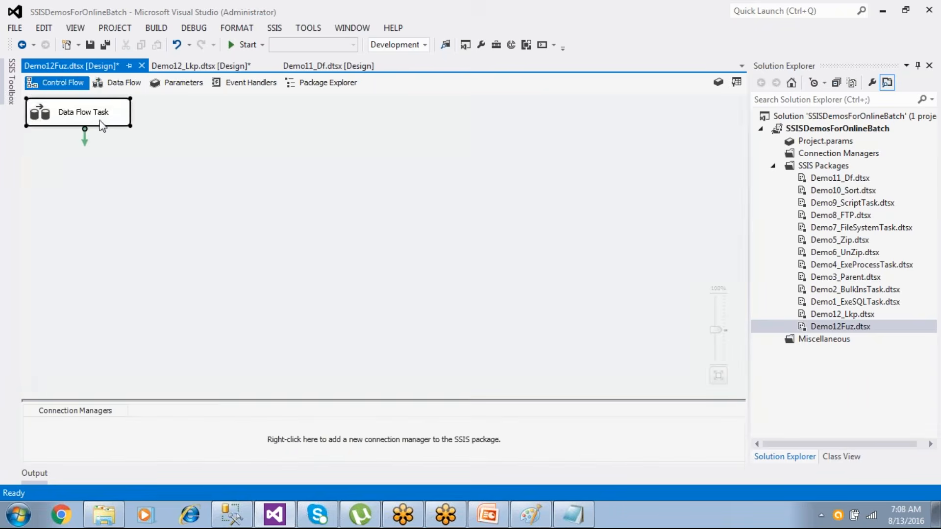
left_click(129, 84)
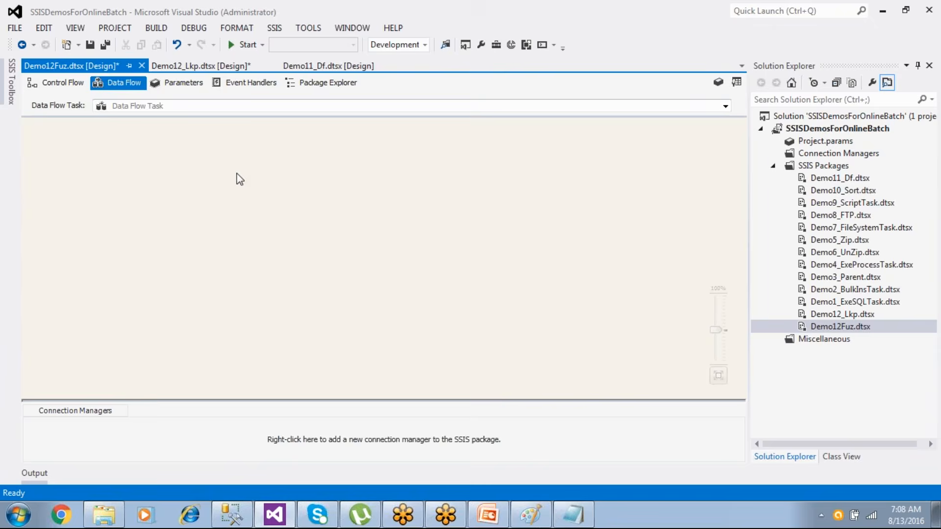
- Add a Flat File Source to the data flow canvas
left_click(14, 86)
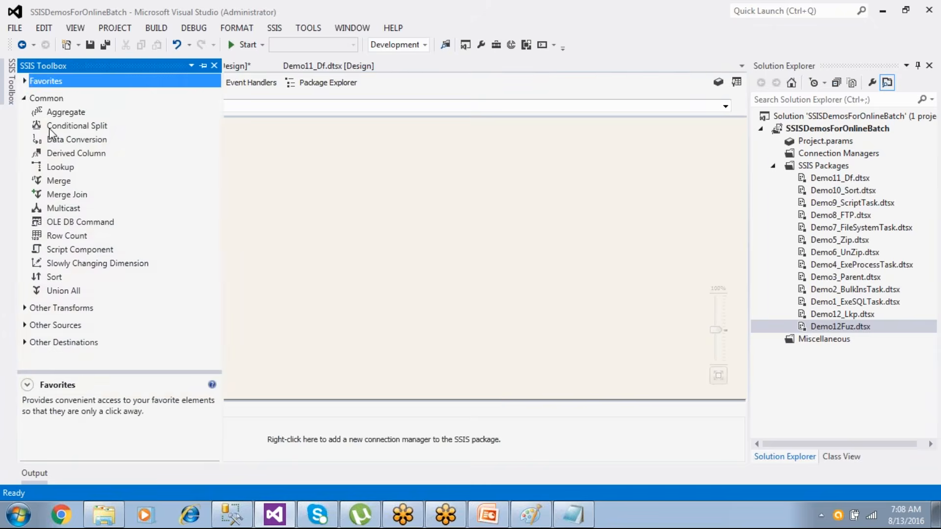
left_click(23, 98)
left_click(23, 132)
left_click_drag(59, 187, 287, 211)
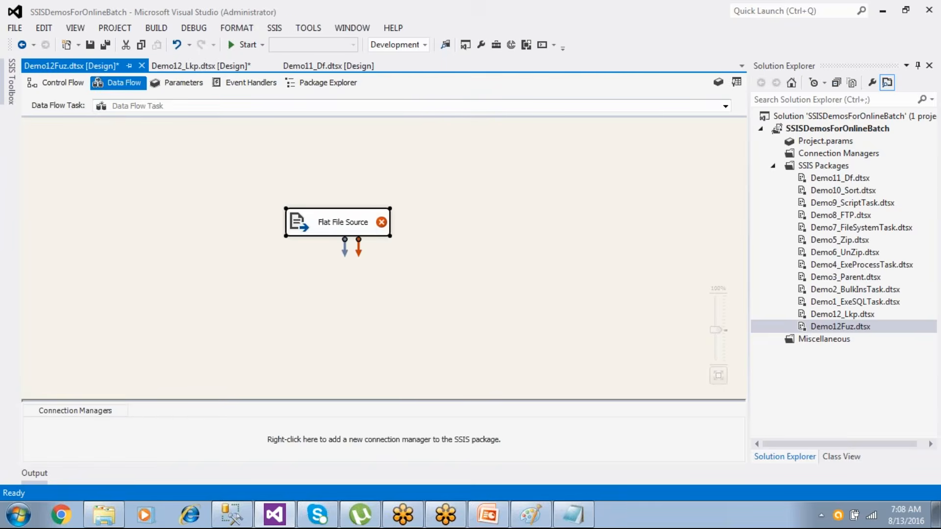
- Create a connection manager named ffsrc for the Flat File Source, pointing to D:\SSISSourceData\EmpFuzzyLookUpSrc.txt
double_click(324, 228)
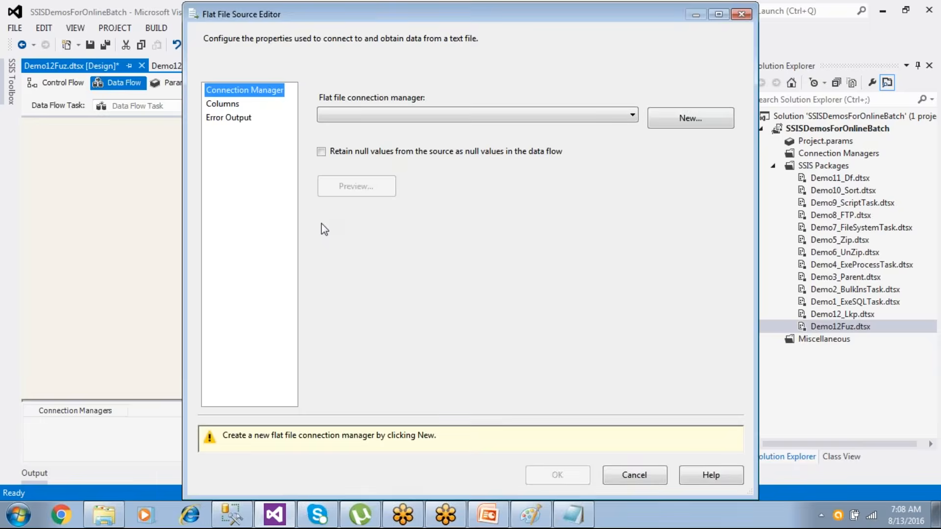
left_click(657, 116)
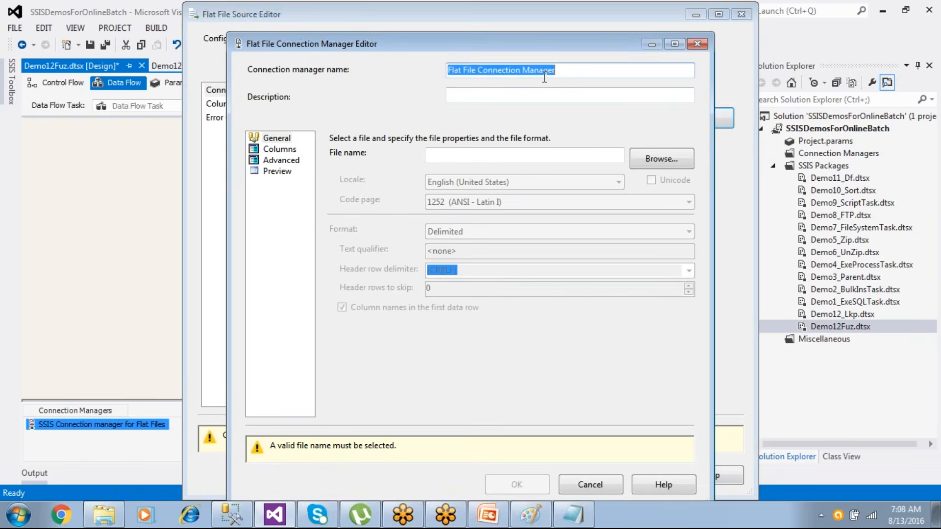
type("ffsrc")
left_click(667, 160)
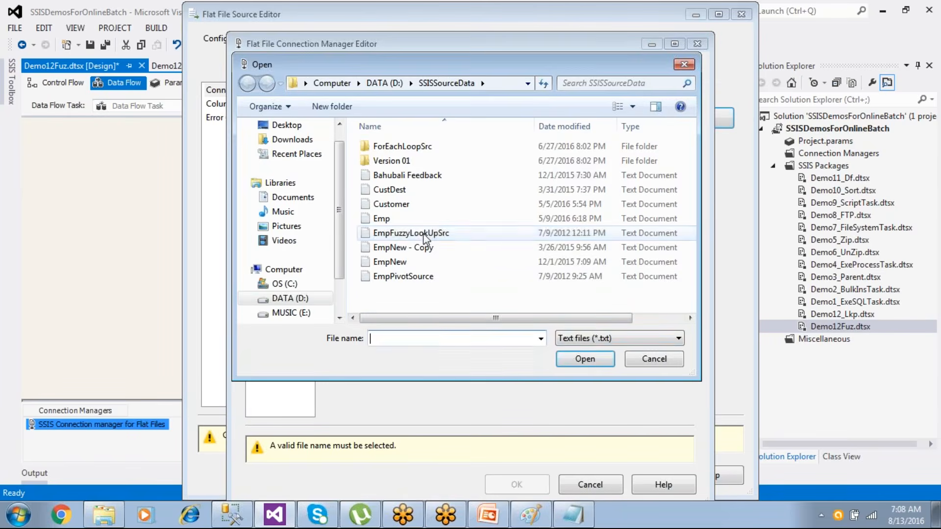
left_click(424, 239)
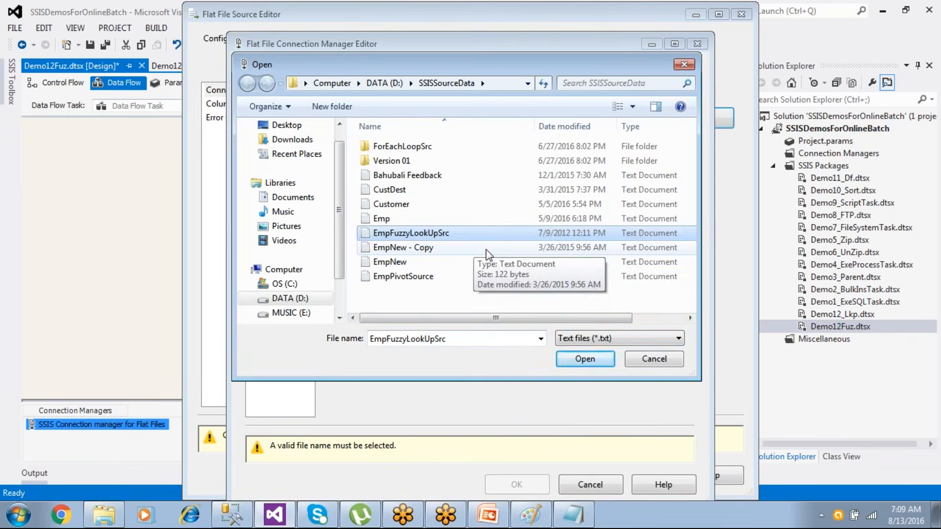
left_click(584, 359)
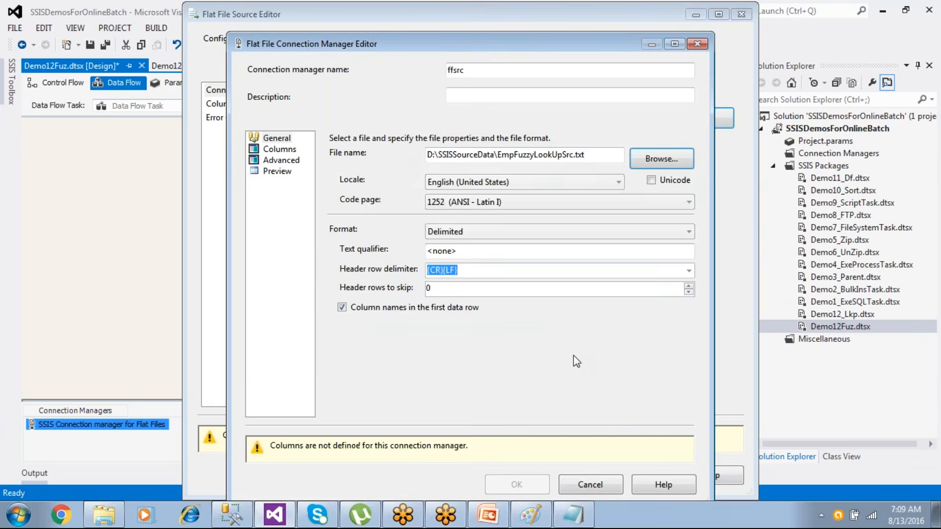
- Preview the file's rows, save the ffsrc connection and accept the Flat File Source configuration
left_click(277, 171)
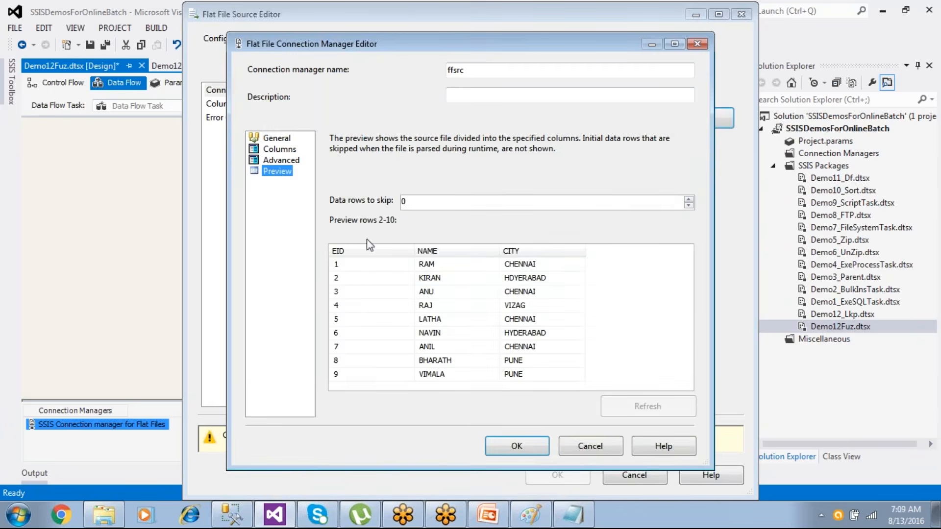
left_click(521, 279)
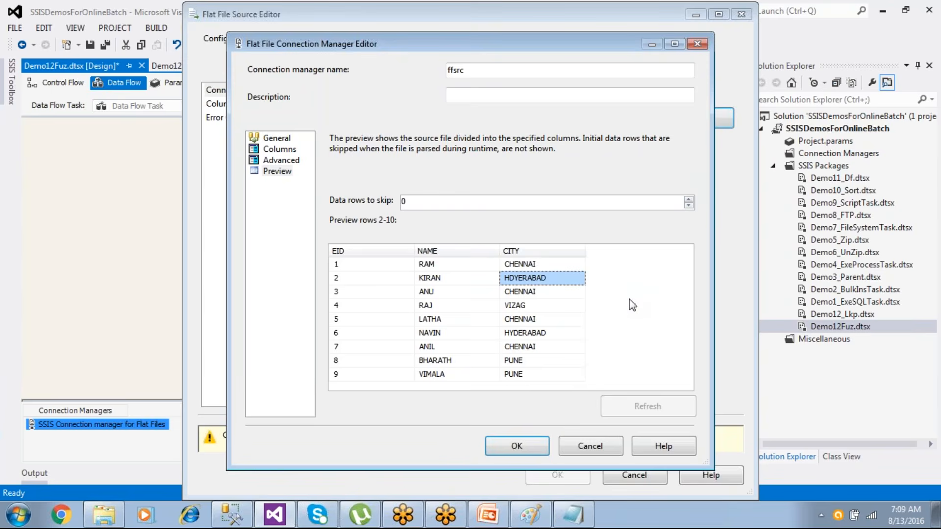
left_click(537, 445)
left_click(356, 186)
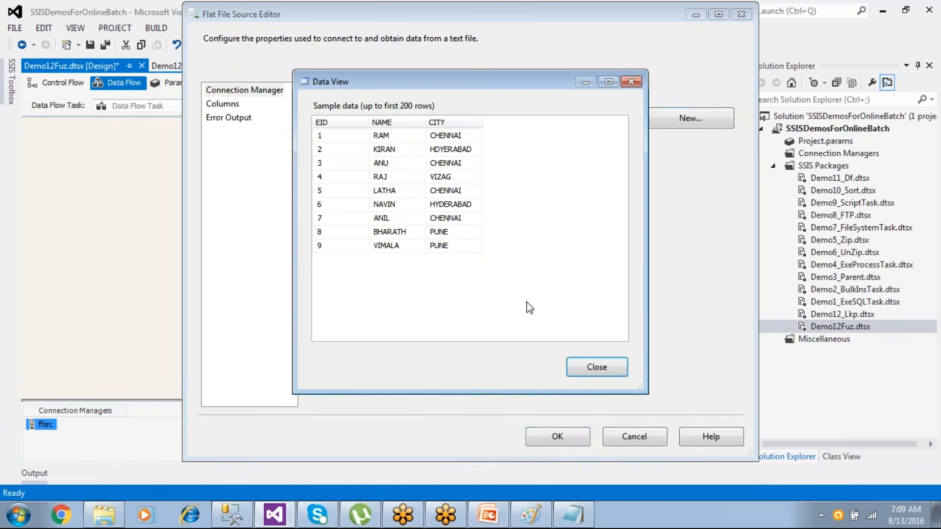
left_click(594, 368)
left_click(558, 436)
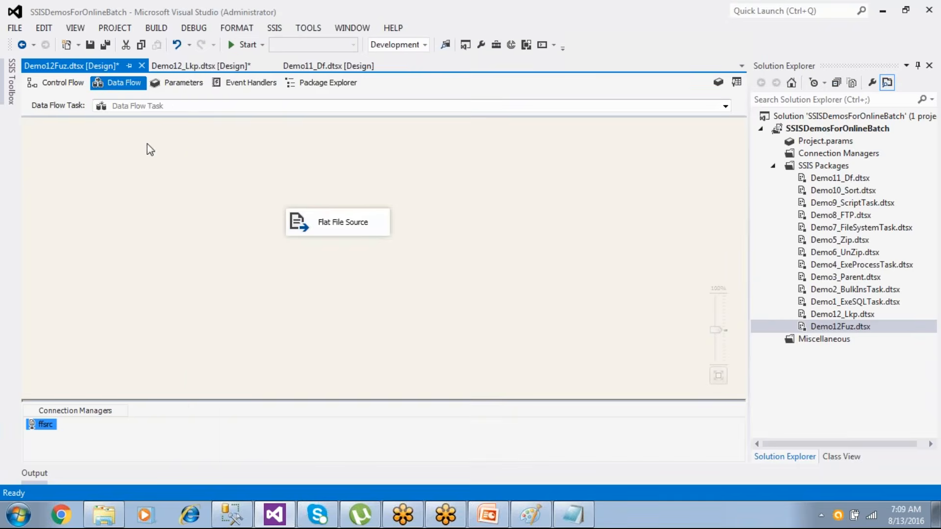
- Add a Fuzzy Lookup transformation below the Flat File Source and connect the source's output to it
mouse_move(10, 93)
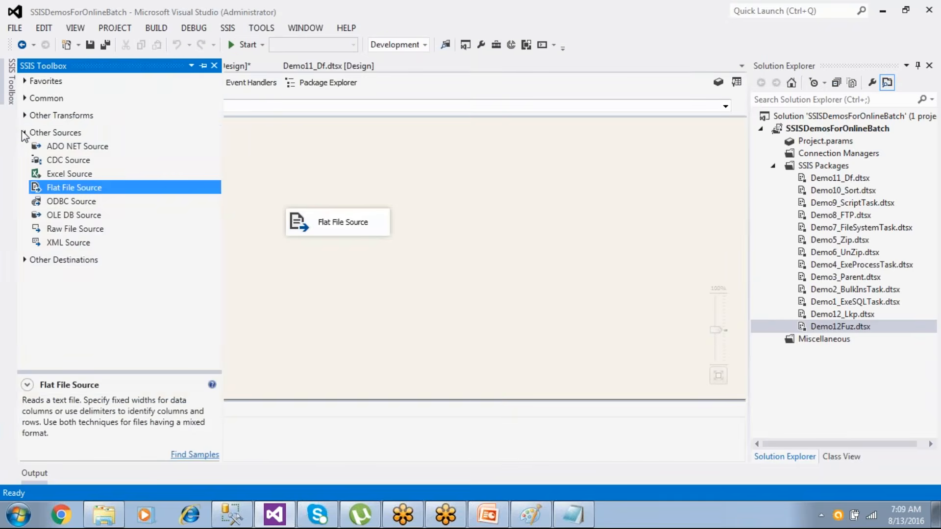
left_click(23, 133)
left_click(24, 99)
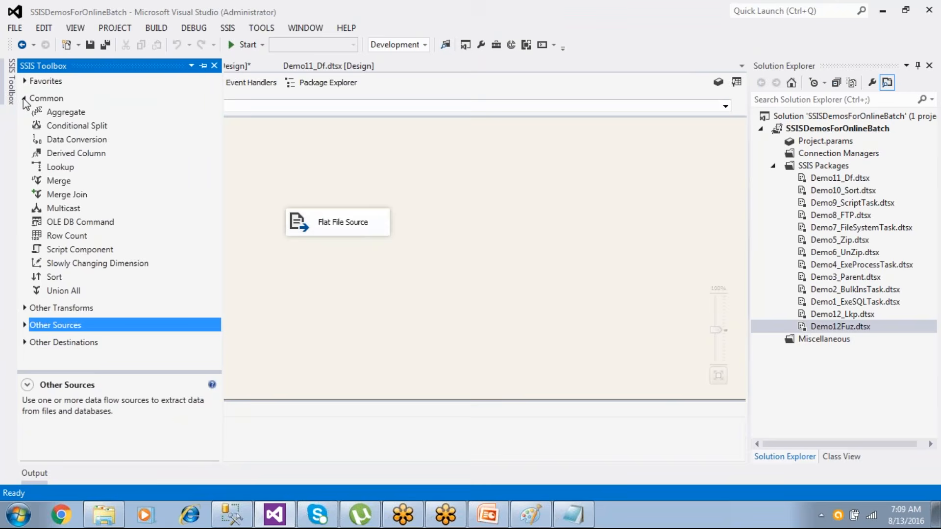
left_click(24, 98)
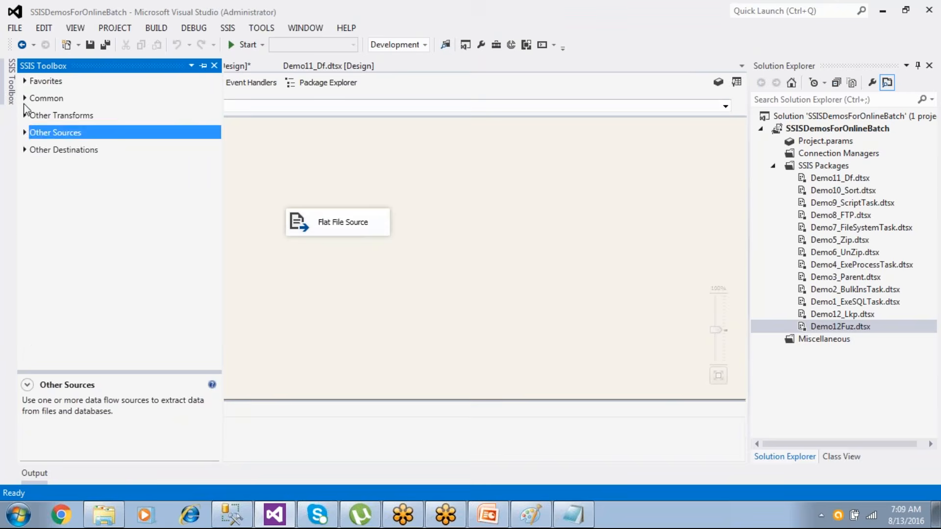
left_click(24, 115)
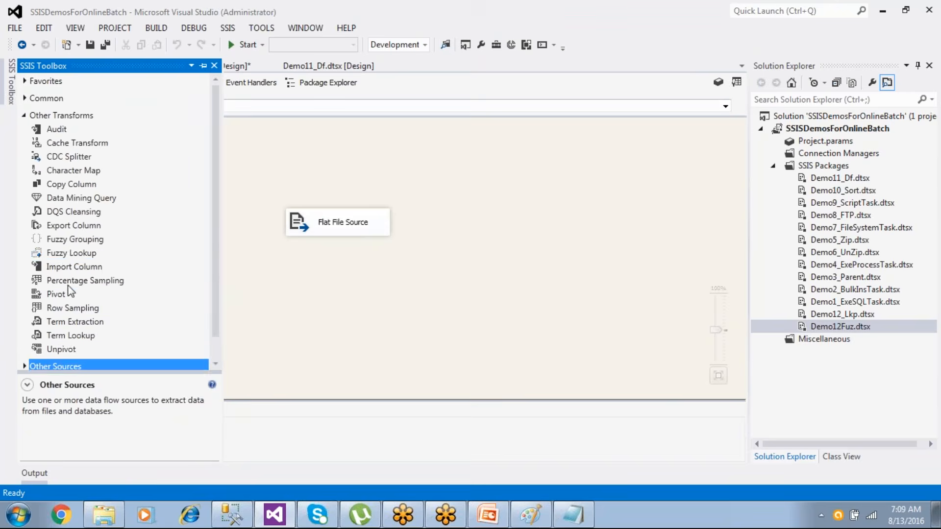
left_click(63, 258)
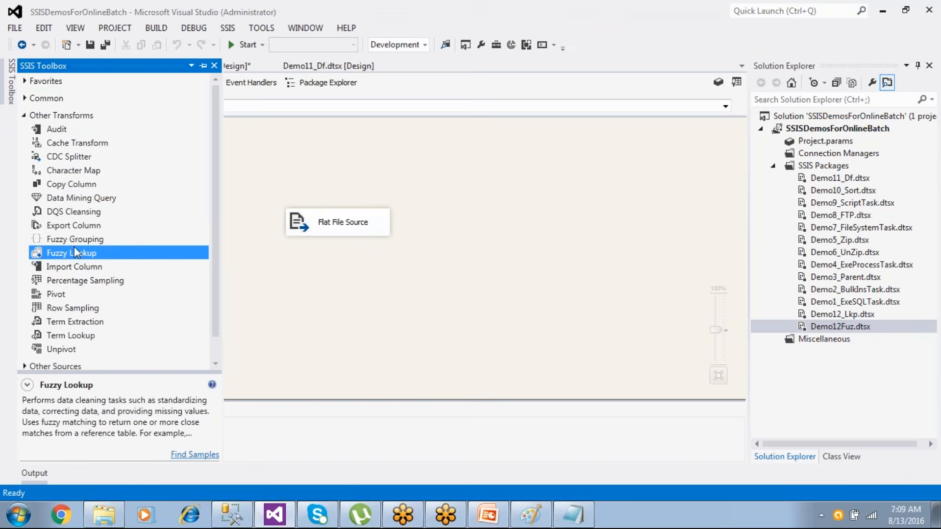
left_click(76, 242)
left_click(81, 254)
left_click_drag(82, 257, 343, 293)
left_click(343, 230)
left_click_drag(346, 252, 369, 304)
- Create the LocalHost.Company connection for the Fuzzy Lookup and select [dbo].[CITY] as the reference table for a new index
double_click(369, 304)
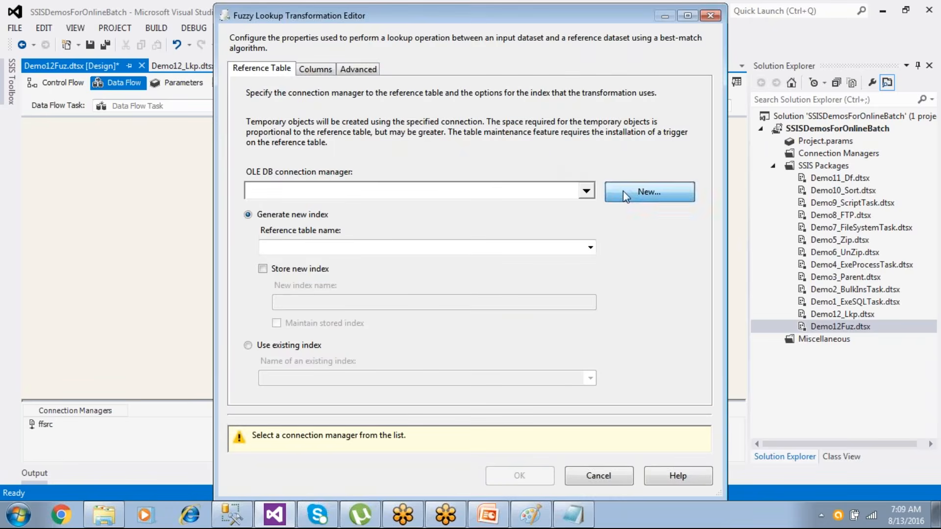
left_click(623, 190)
left_click(566, 410)
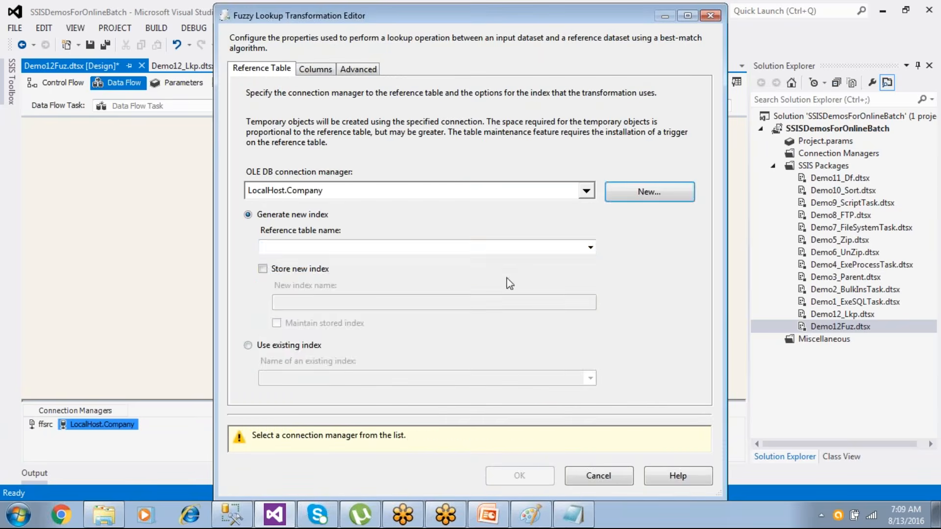
left_click(591, 248)
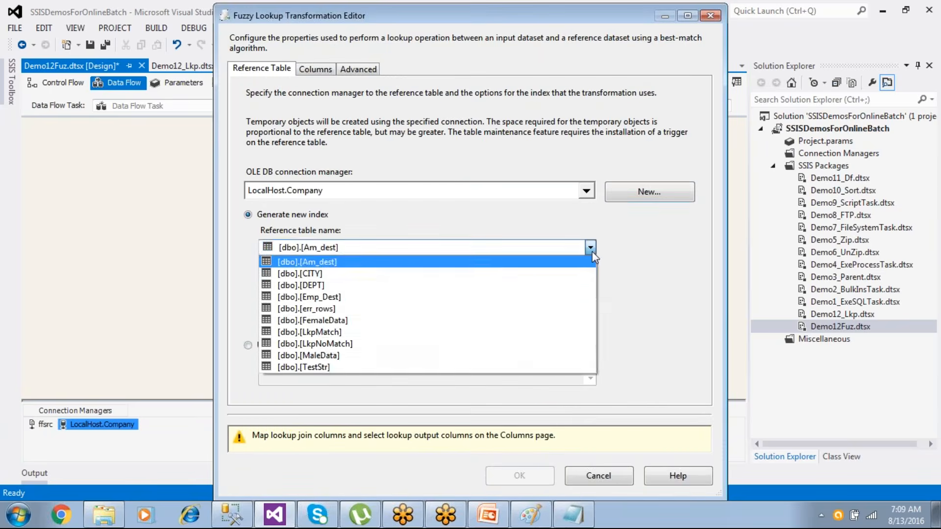
left_click(387, 273)
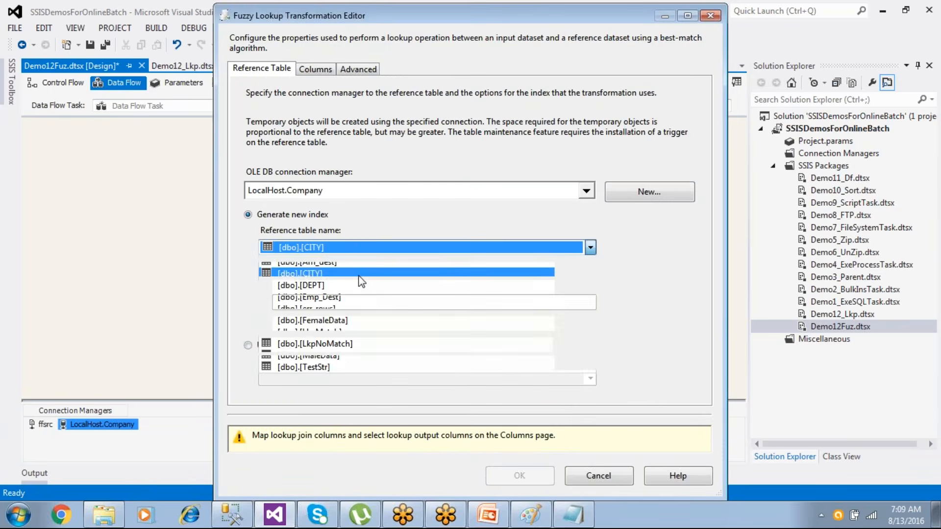
- Select CITY as the lookup column of the Fuzzy Lookup and enter CITYRef as its output alias
left_click(313, 69)
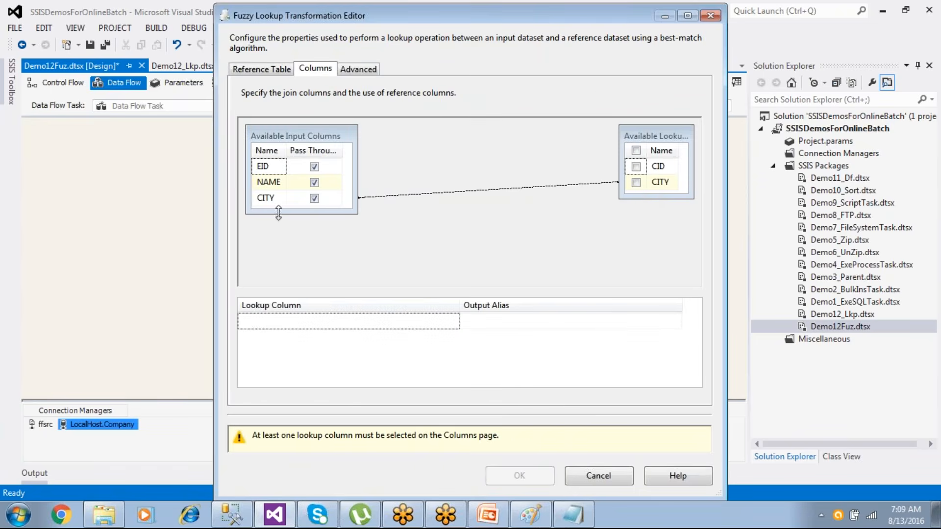
left_click(636, 183)
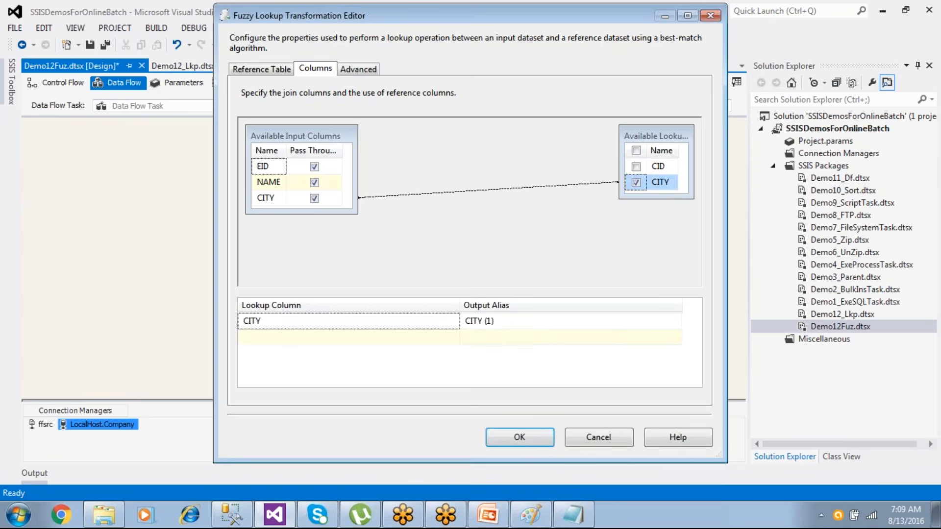
left_click(514, 322)
key("BackSpace")
key("BackSpace")
key("BackSpace")
type("Ref")
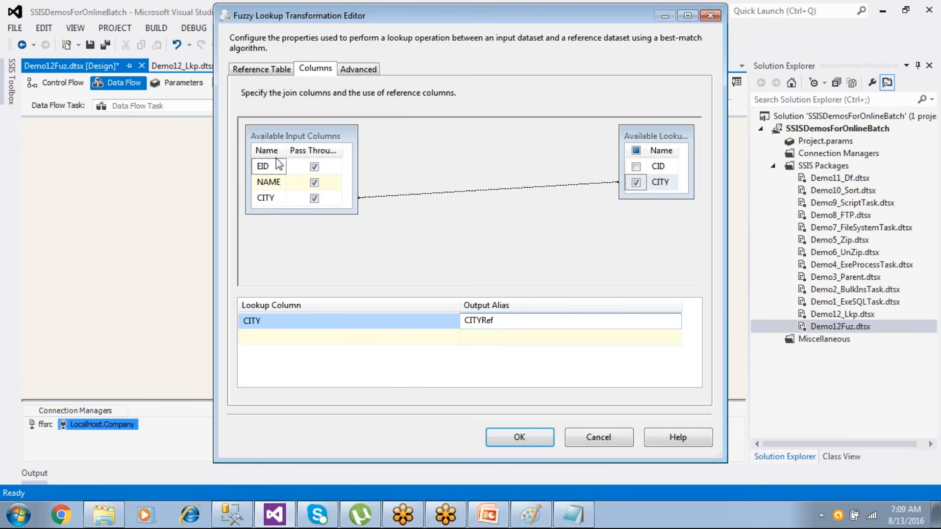
- Set the Fuzzy Lookup's similarity threshold to 0.76 and accept the transformation's configuration
left_click(360, 71)
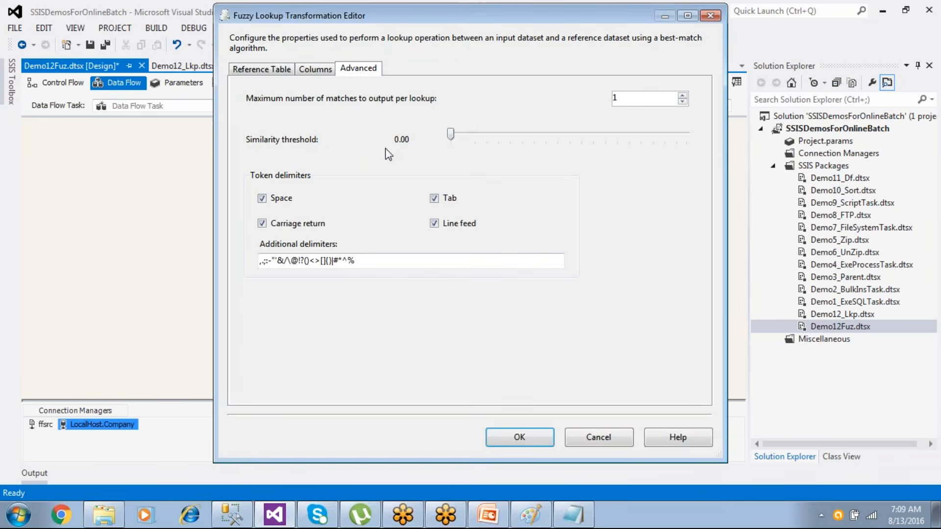
left_click_drag(450, 136, 536, 141)
left_click_drag(612, 151, 630, 148)
left_click(520, 438)
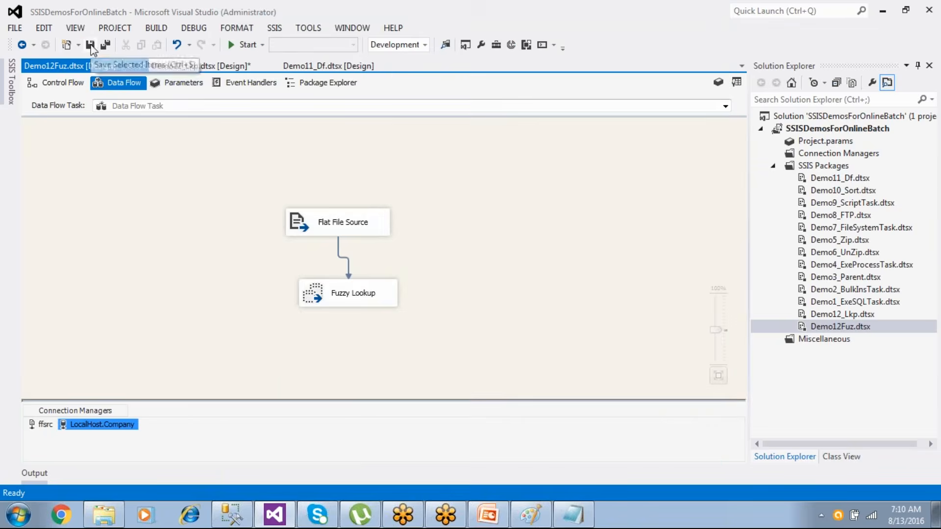
- Add an OLE DB Destination below the Fuzzy Lookup and connect the Fuzzy Lookup's output to it
left_click(10, 88)
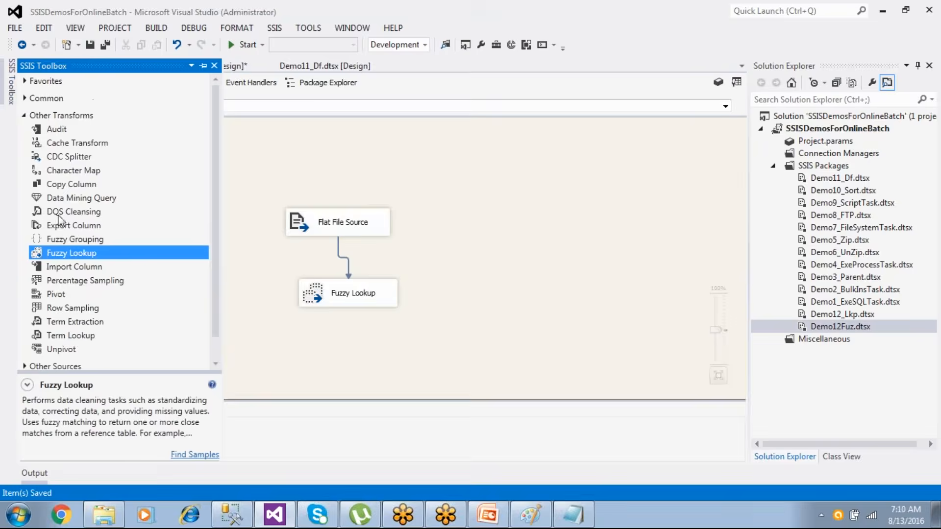
left_click(22, 116)
left_click(24, 150)
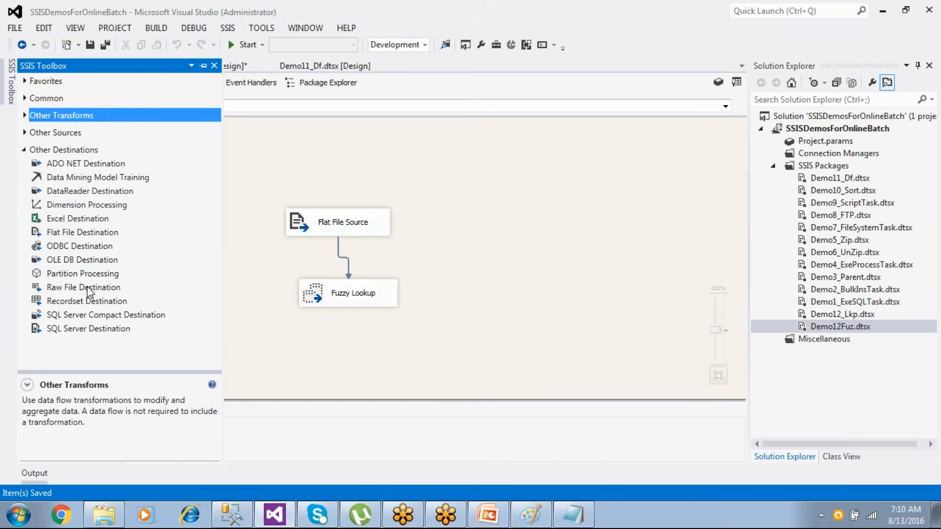
left_click_drag(82, 260, 417, 347)
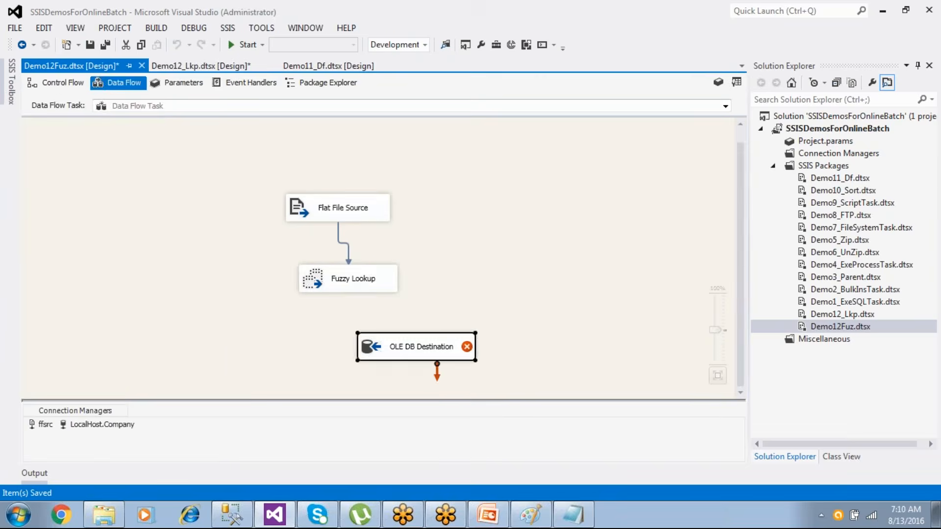
left_click(372, 283)
left_click_drag(348, 299, 392, 348)
- Review the Fuzzy Lookup's reference table, column mapping and similarity threshold settings
double_click(351, 288)
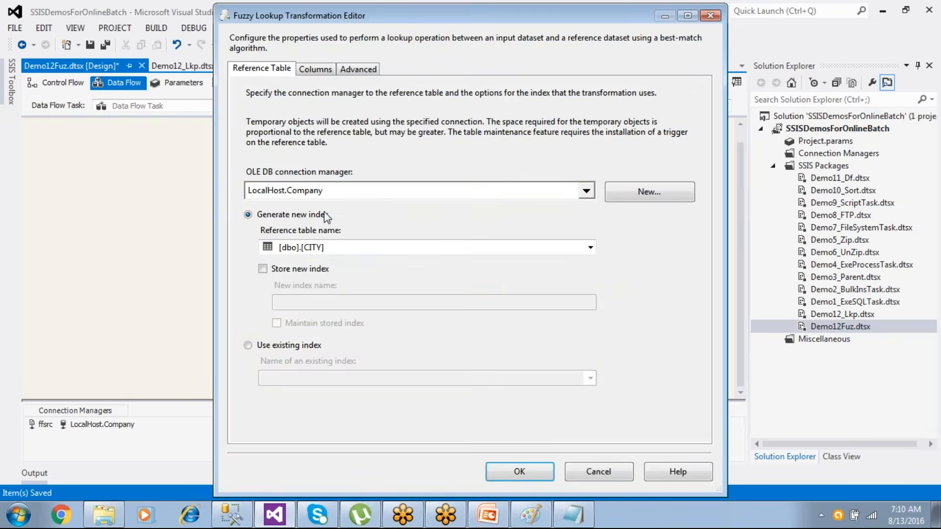
left_click(315, 70)
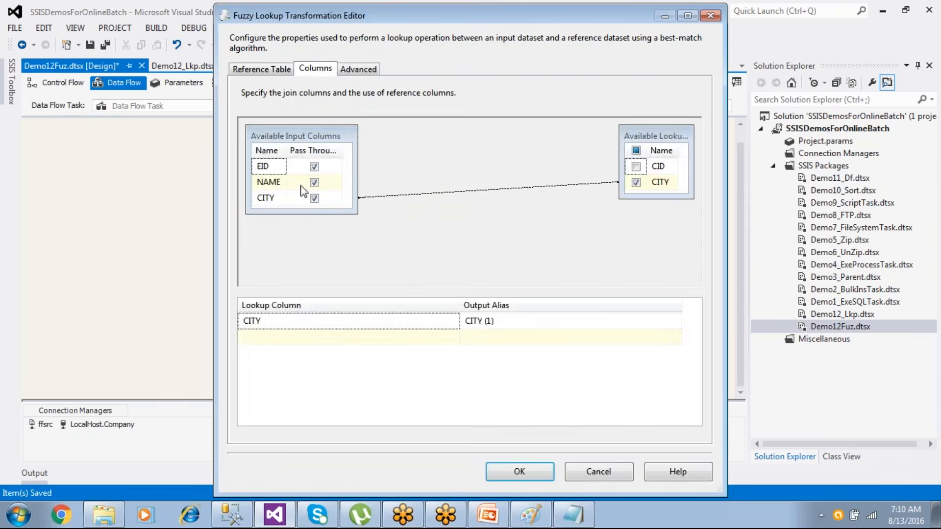
left_click(357, 70)
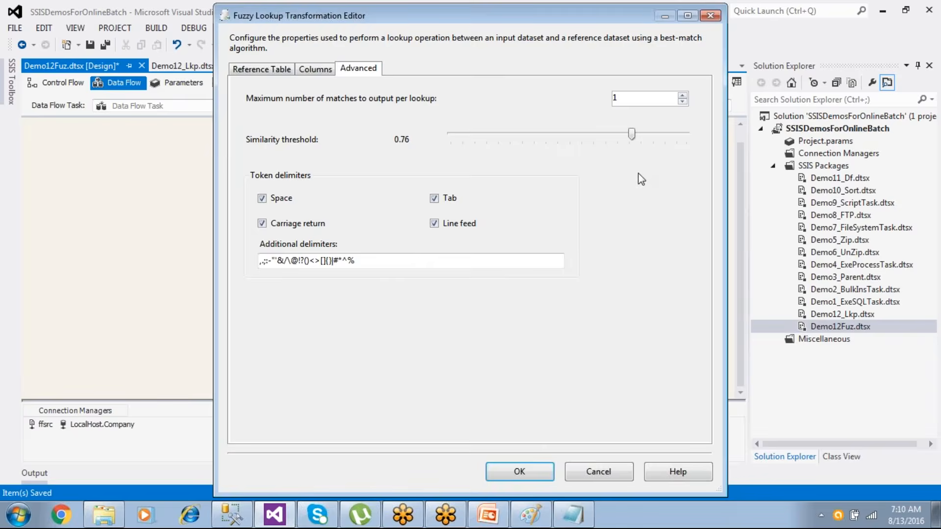
left_click(533, 476)
- Create a new destination table named FzLkp for the OLE DB Destination through the LocalHost.Company connection
double_click(451, 357)
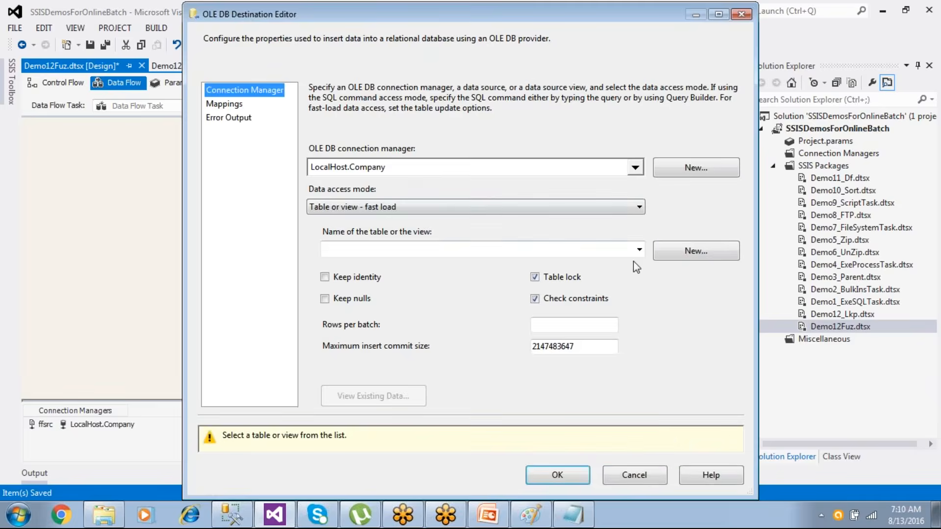
left_click(696, 250)
left_click(536, 214)
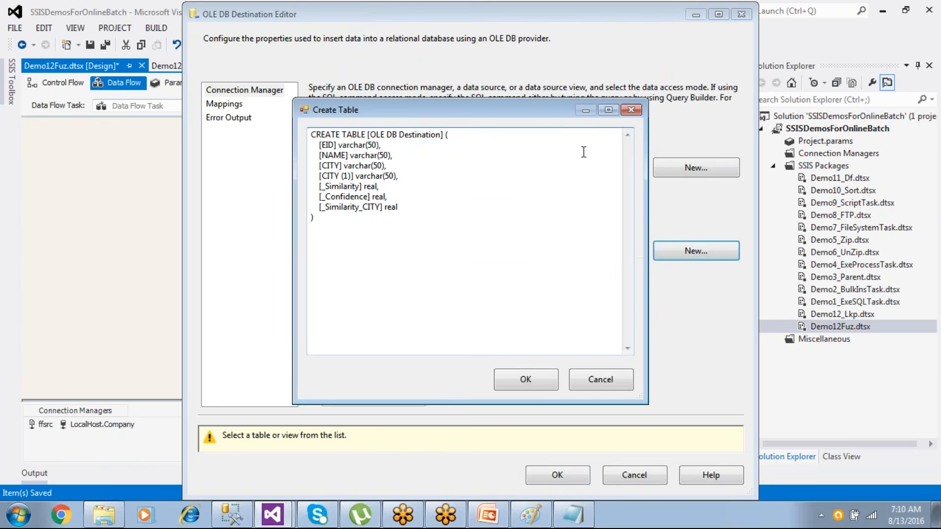
key("shift+Right")
key("shift+Right")
key("shift+Right")
key("shift+Right")
key("shift+Right")
key("shift+Right")
key("shift+Right")
key("shift+Right")
key("shift+Right")
key("shift+Right")
key("shift+Right")
key("shift+Right")
key("shift+Right")
key("shift+Right")
key("shift+Right")
key("shift+Right")
key("shift+Right")
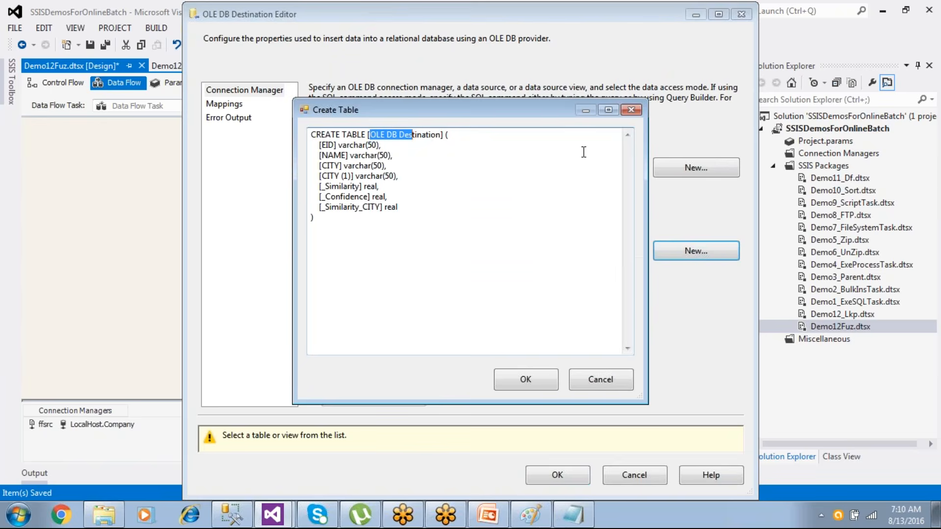
type("Fz")
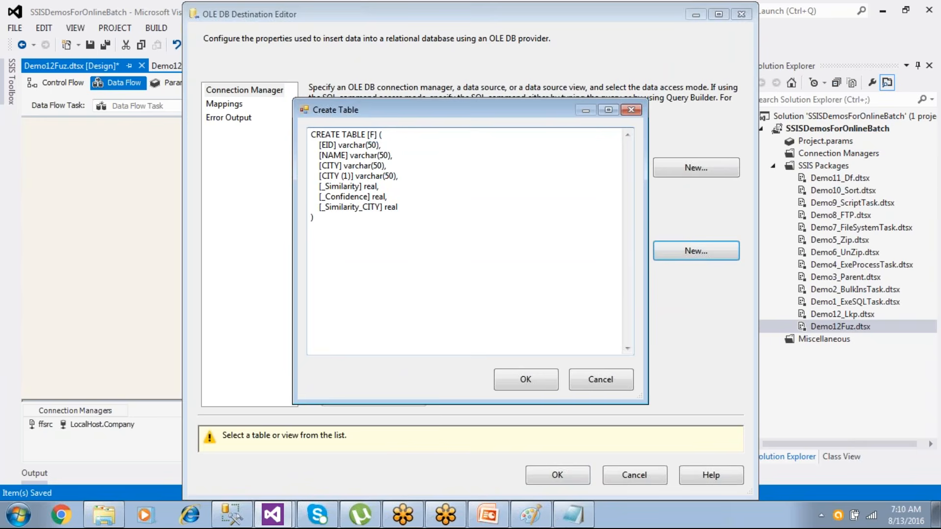
type("Lkp")
key("shift+Left")
left_click(551, 382)
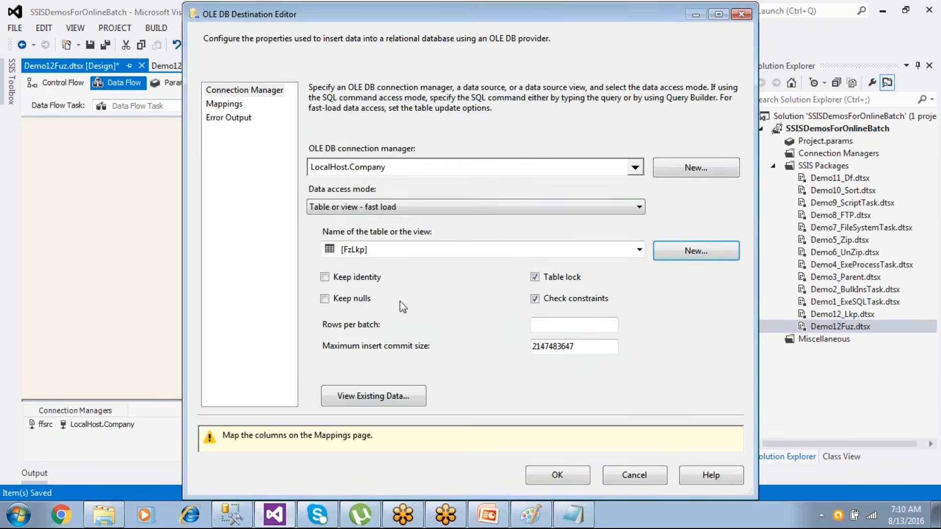
- Accept the OLE DB Destination's default column mappings, and save and run the Demo12Fuz package
left_click(237, 105)
left_click(553, 437)
left_click(91, 45)
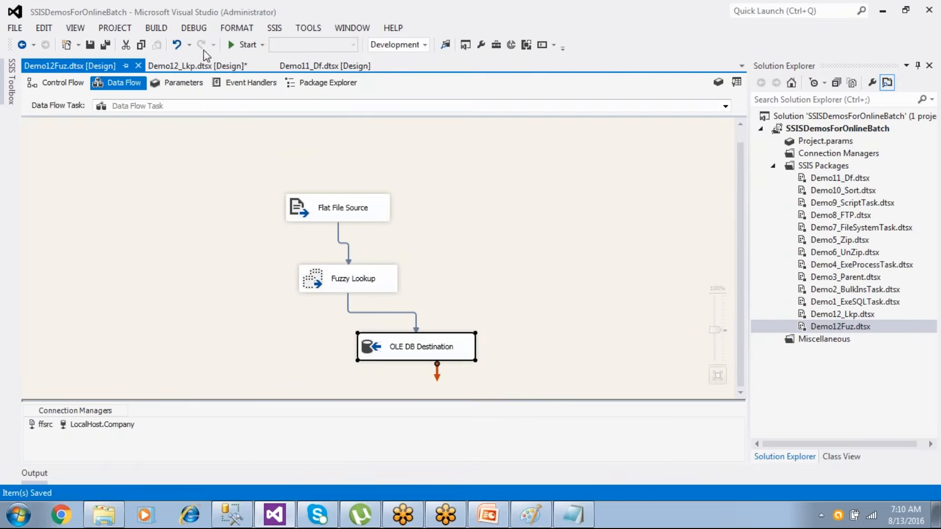
left_click(237, 44)
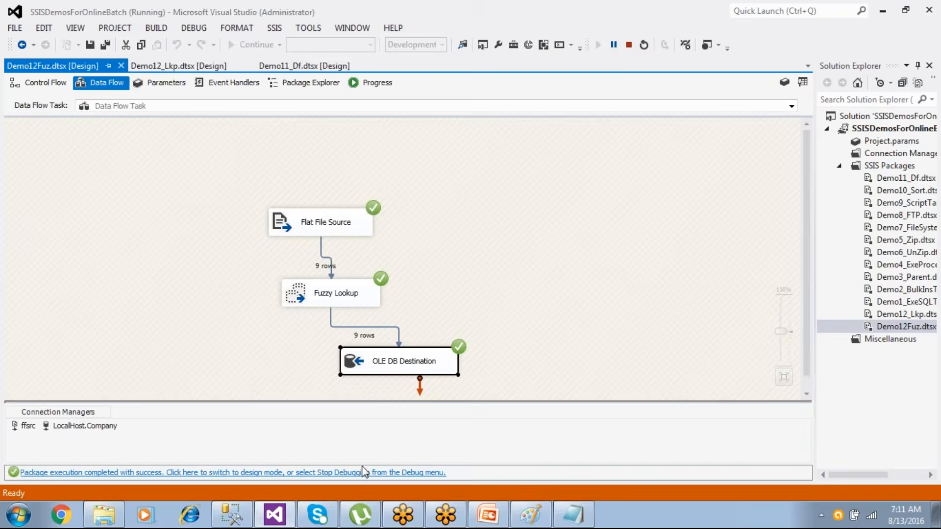
- Switch to SQL Server Management Studio and run SELECT * FROM FzLkp against the Company database
left_click_drag(362, 474, 253, 508)
left_click(248, 514)
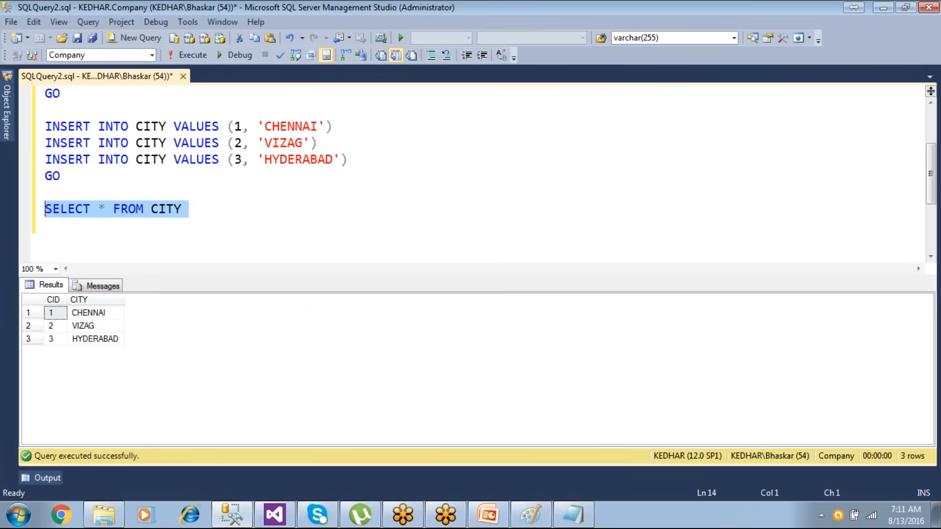
double_click(166, 209)
type("FzLkp")
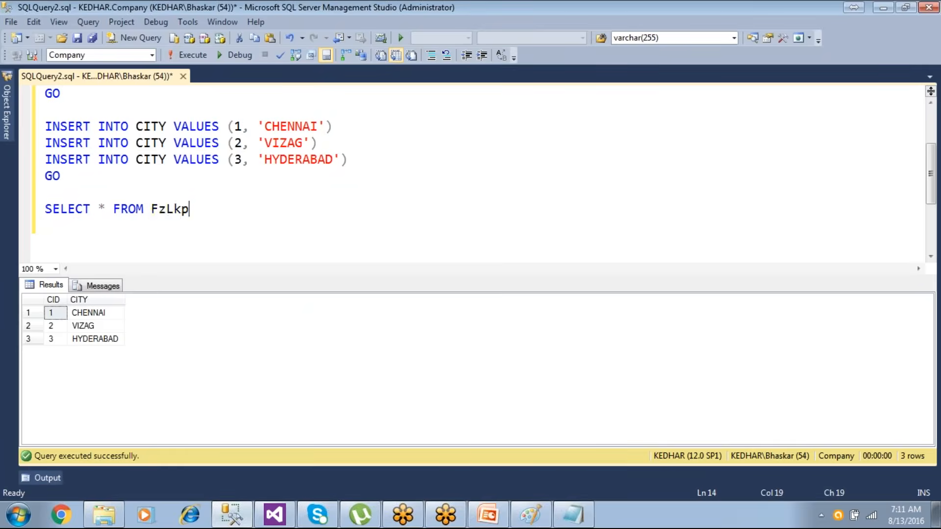
left_click_drag(195, 213, 45, 210)
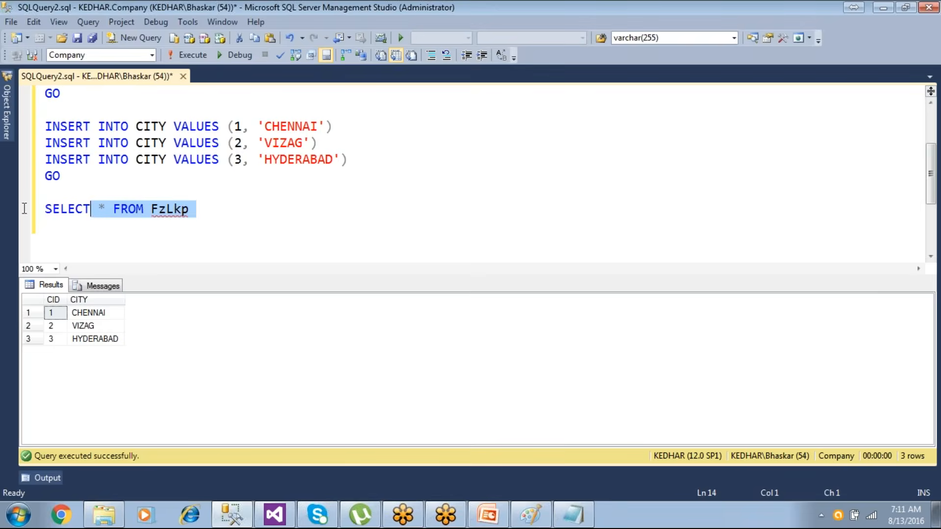
left_click(191, 56)
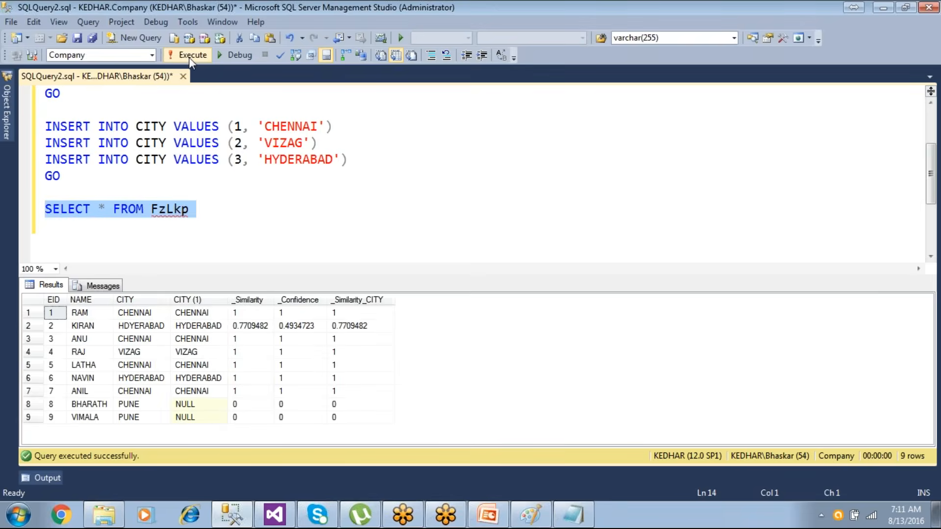
- Compare the source city, matched city, similarity and confidence values of the rows in the FzLkp results
left_click(136, 315)
left_click(243, 314)
left_click(281, 316)
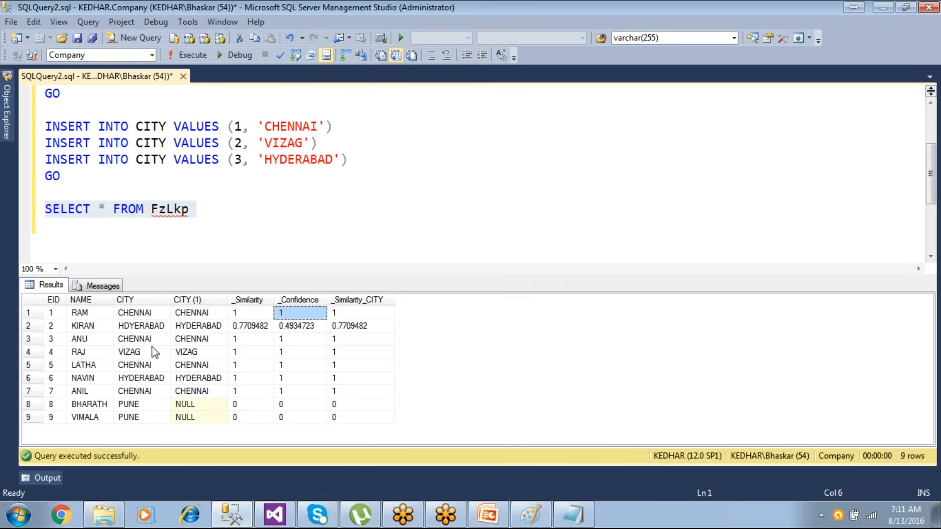
left_click(141, 327)
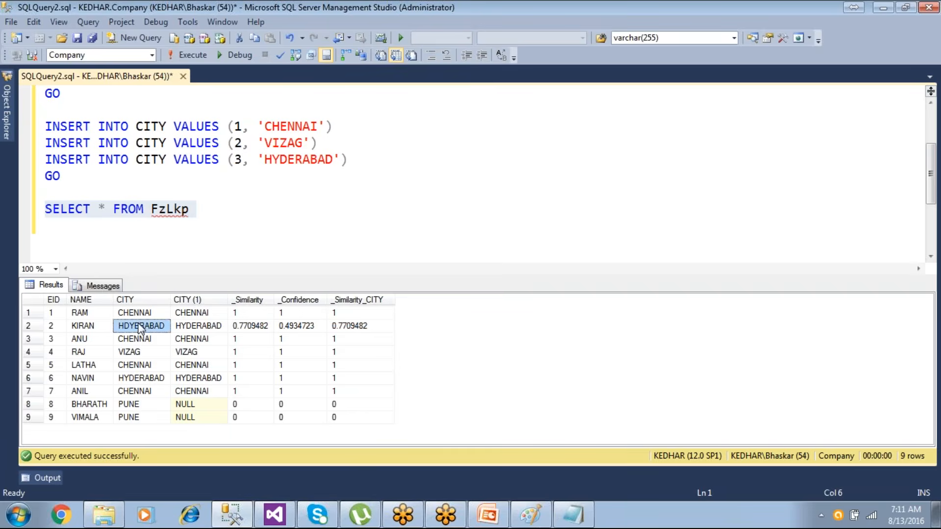
left_click(189, 328)
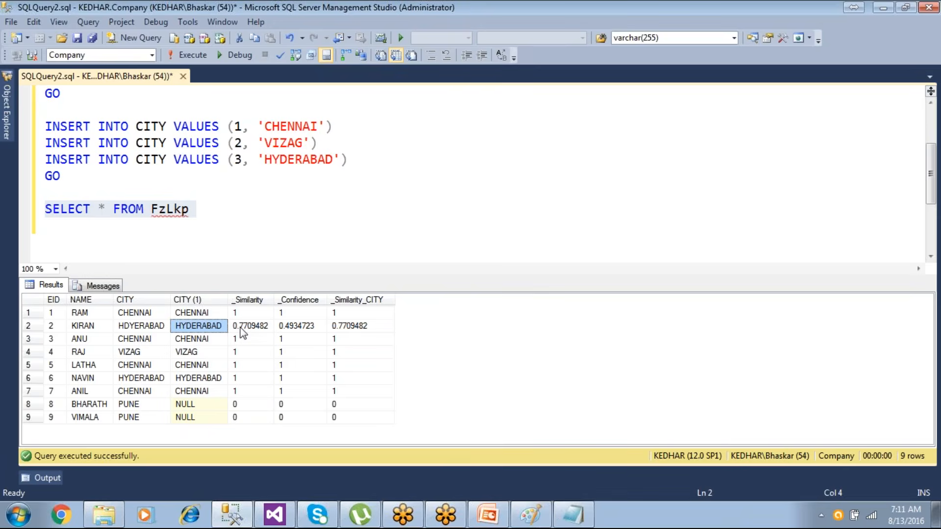
left_click(141, 406)
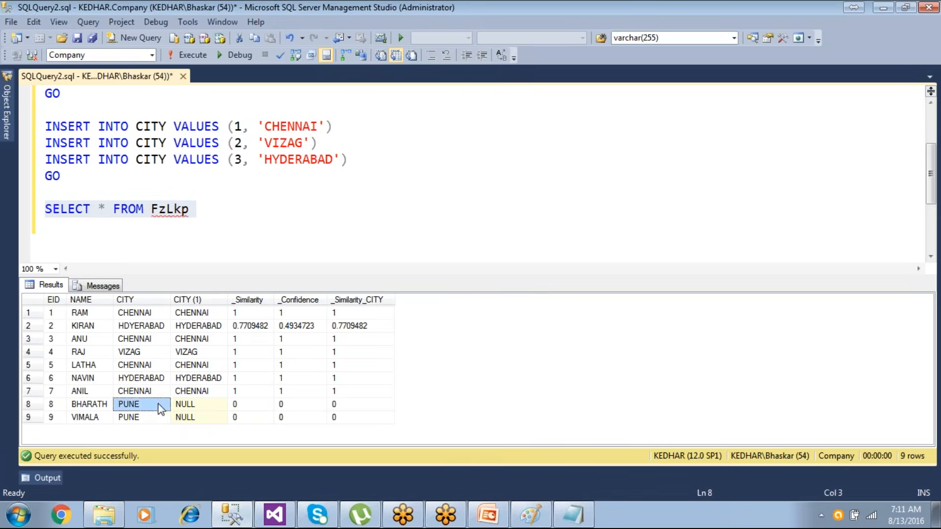
- Examine the matched-city values of the two PUNE rows and the misspelled HDYERABAD entry in the FzLkp results
left_click(186, 405)
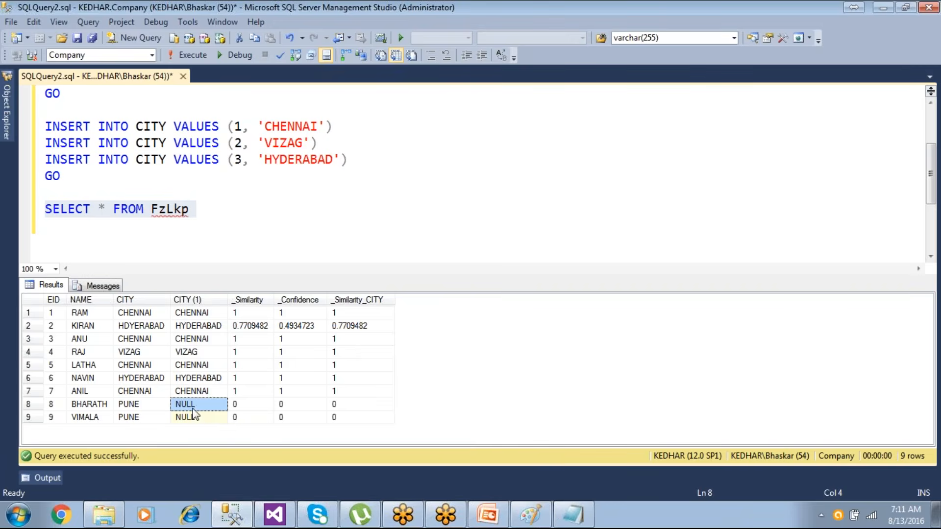
left_click(195, 415)
left_click(195, 407)
left_click(195, 415)
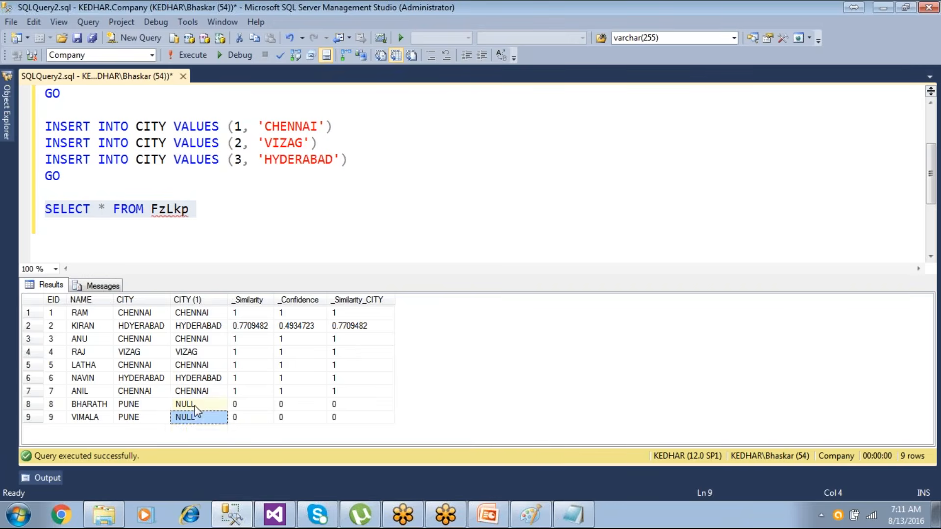
left_click(195, 405)
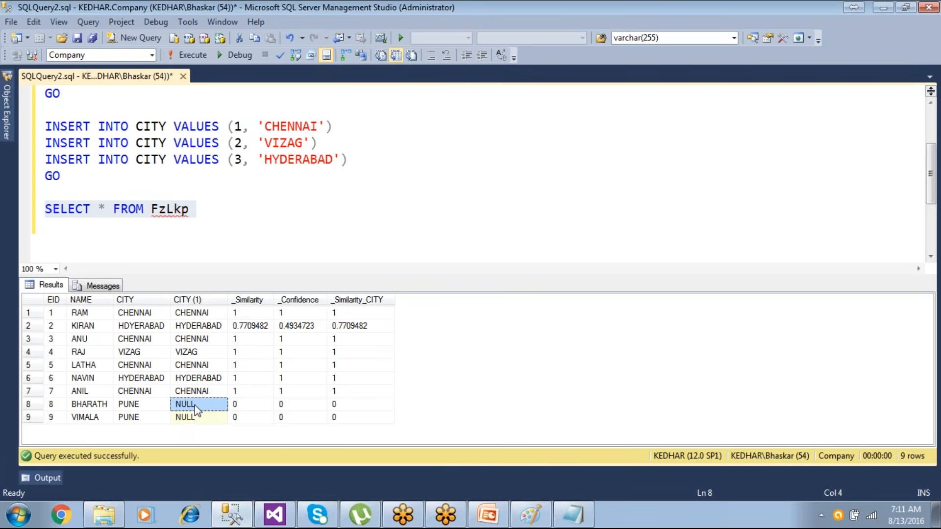
left_click(135, 328)
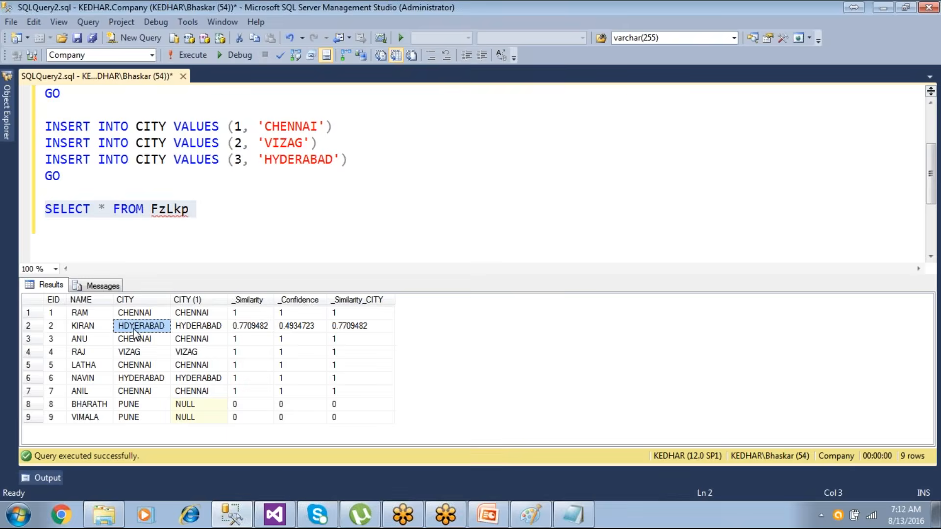
- Switch to the PowerPoint deck and present from the Fuzzy Lookup reference-table slide through to the summary notes slide
left_click(488, 515)
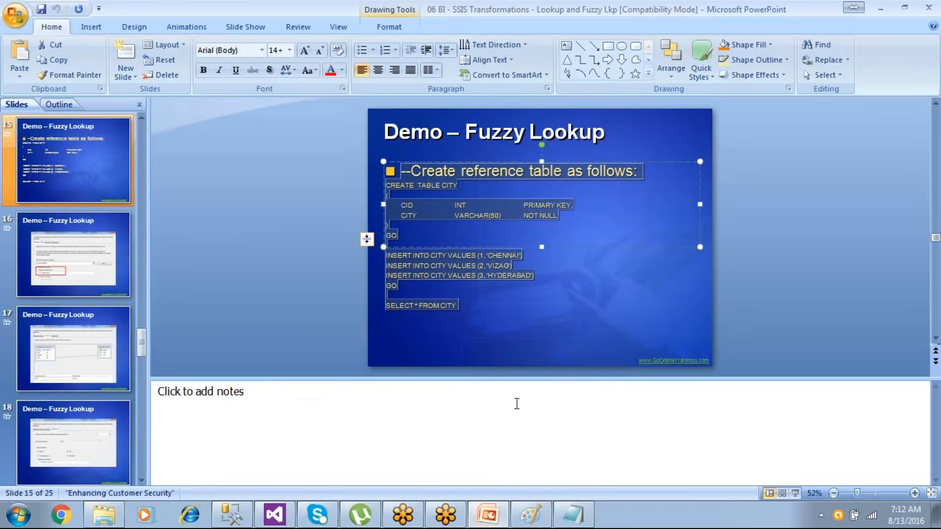
key("shift+F5")
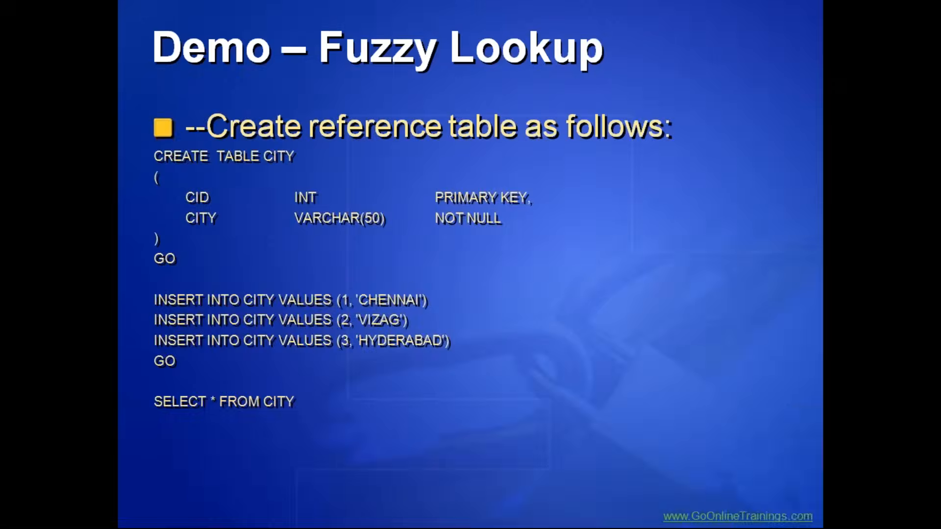
key("Right")
key("Right")
key("Right")
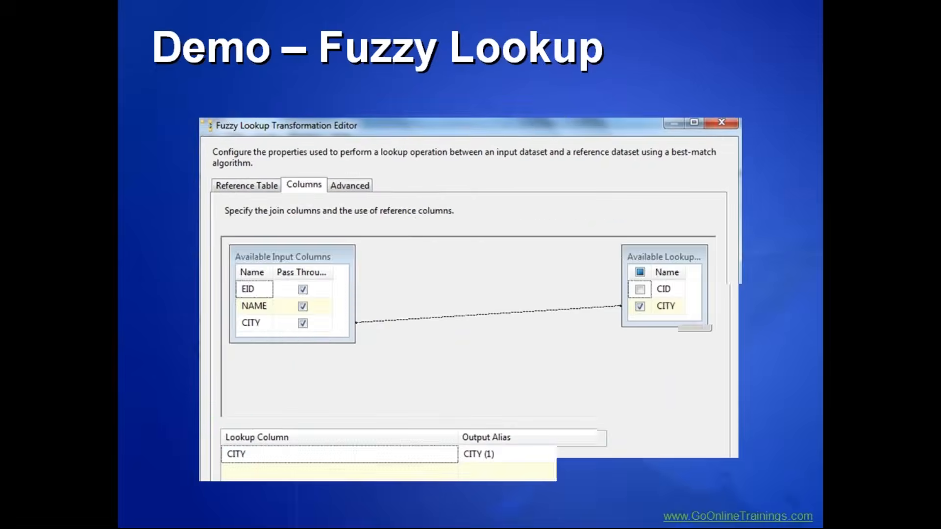
key("Right")
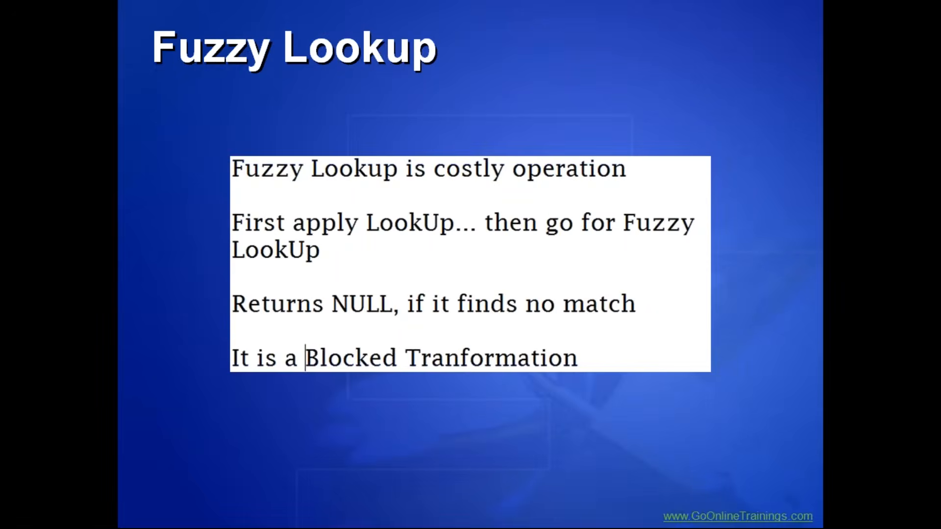
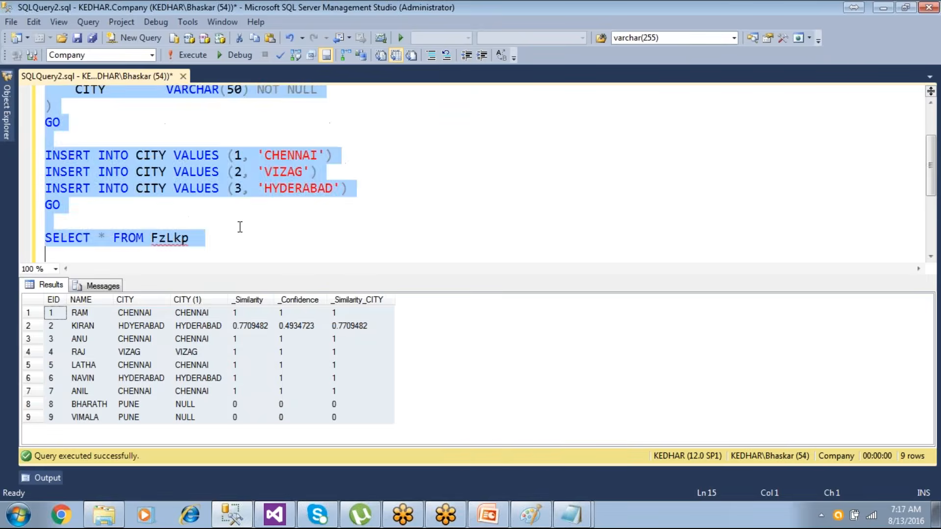
- Run the script that fills the TEST table in the Company database, and query it with SELECT * FROM TEST
left_click(193, 53)
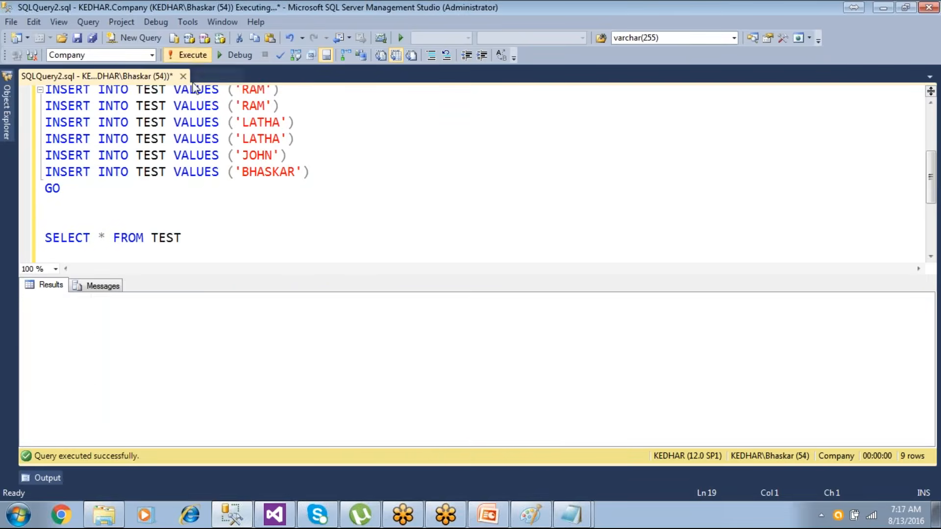
key("shift+Up")
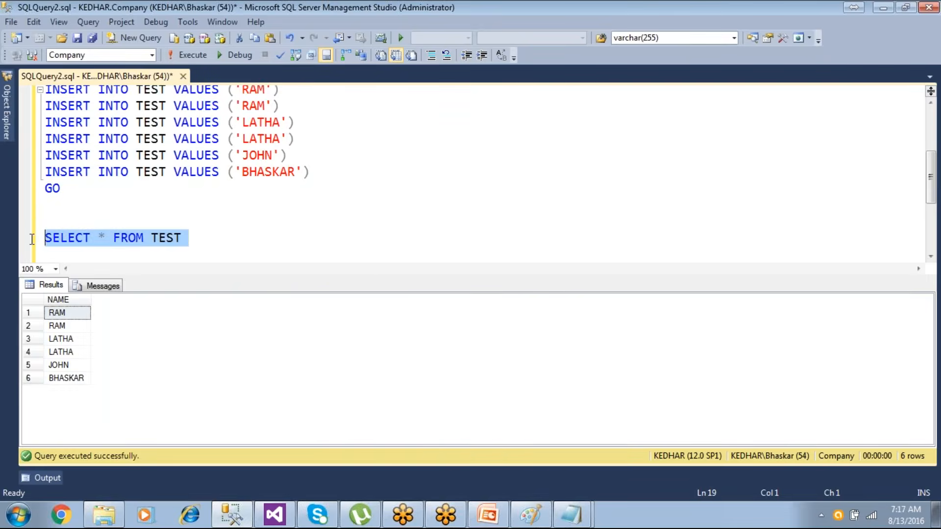
left_click(191, 55)
- Switch to Visual Studio, add a Data Flow Task to Package1 and place an OLE DB Source in it
left_click(279, 519)
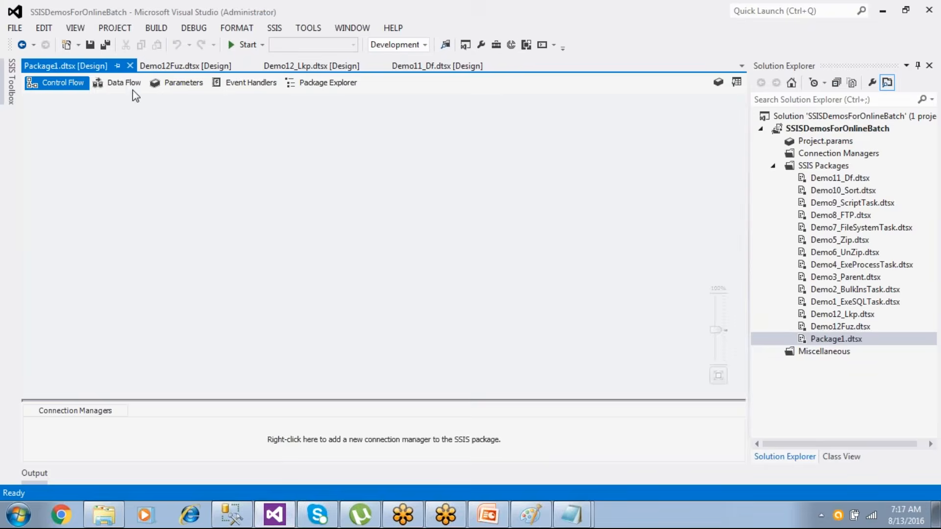
left_click(131, 88)
left_click(330, 283)
left_click(11, 81)
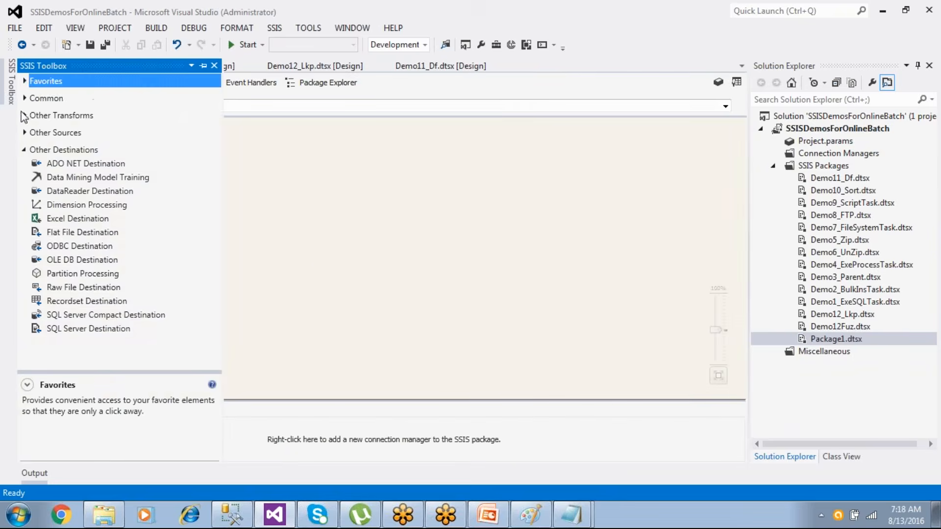
left_click(24, 150)
left_click(26, 133)
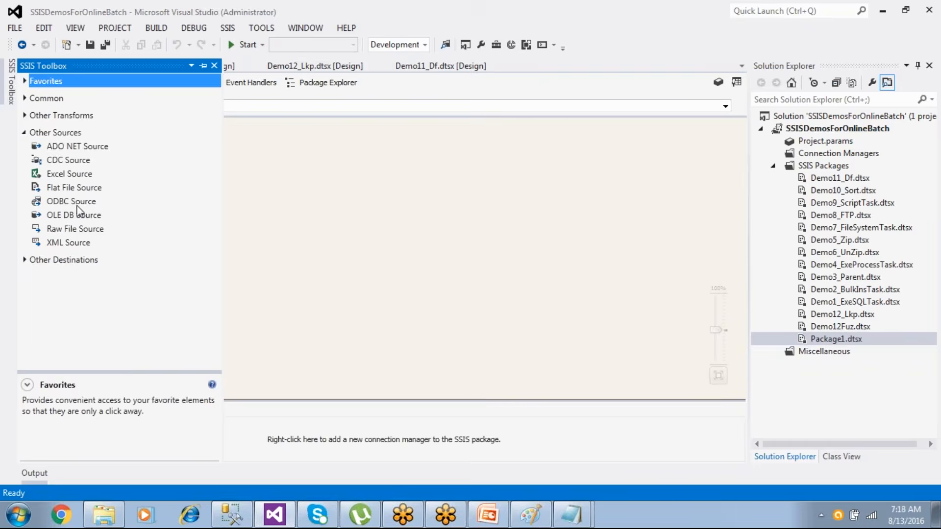
left_click_drag(78, 217, 294, 231)
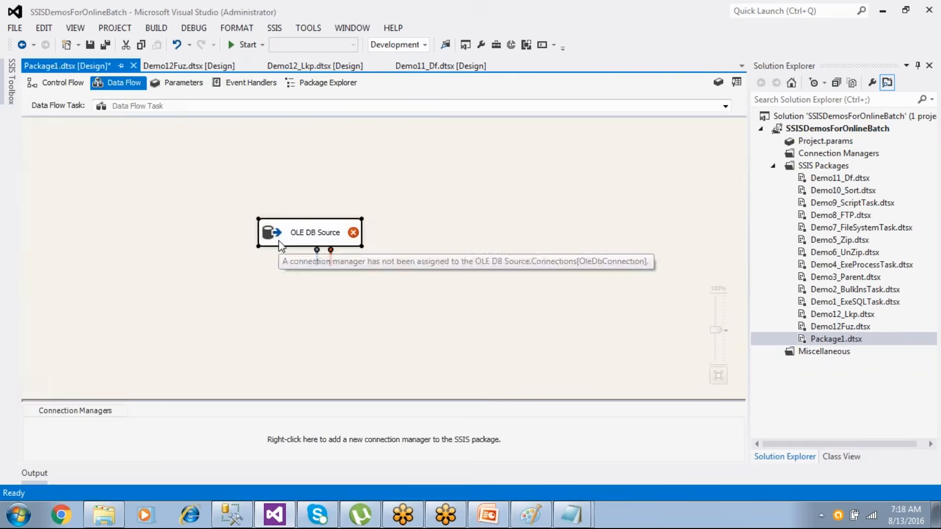
- Configure the OLE DB Source to read the [dbo].[TEST] table through the LocalHost.Company connection
double_click(279, 242)
left_click(691, 172)
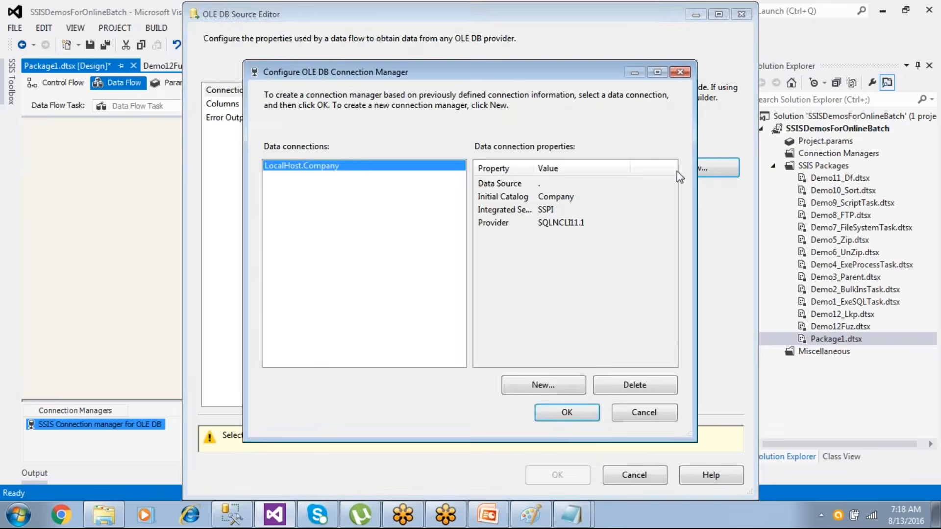
left_click(575, 414)
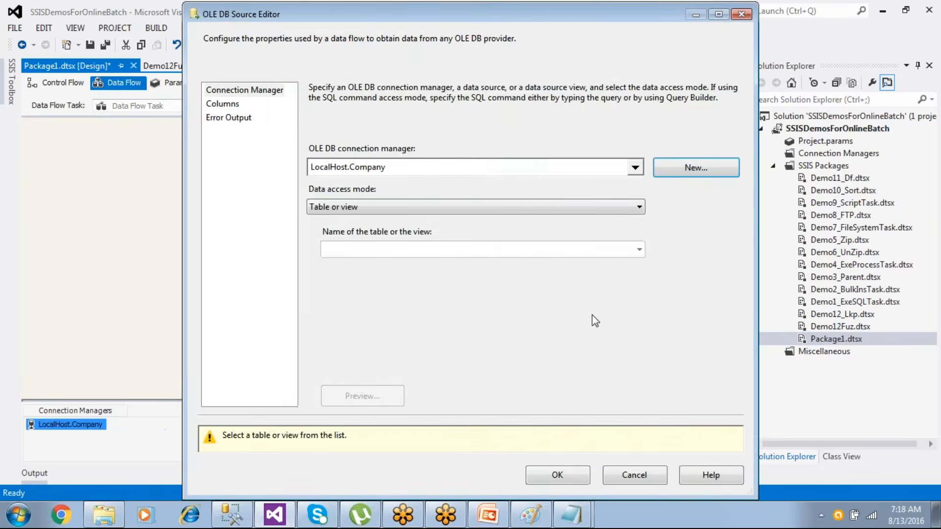
left_click(639, 249)
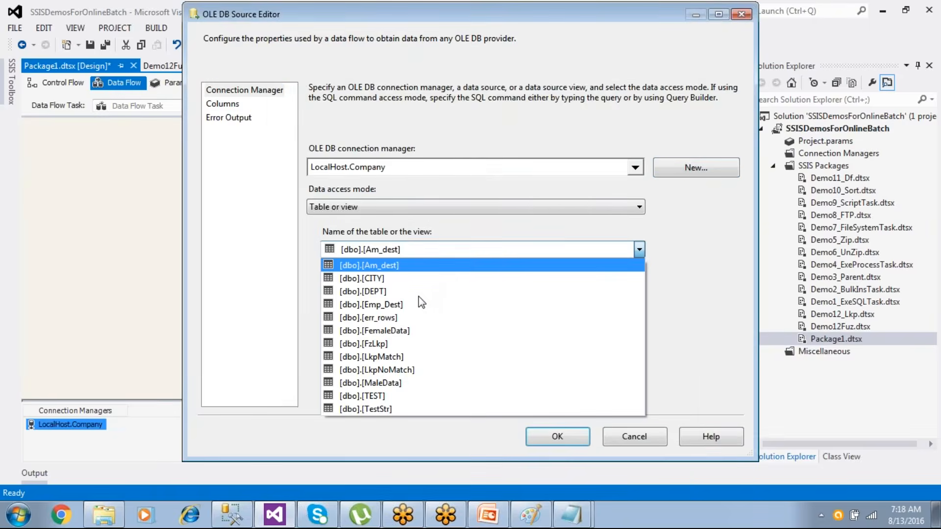
left_click(401, 393)
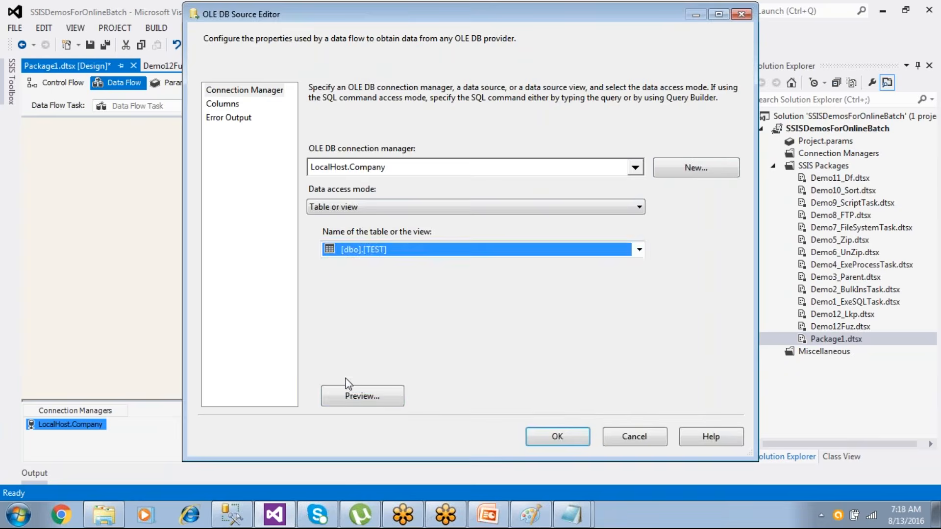
- Preview the TEST table's rows, check the source columns and accept the OLE DB Source settings
left_click(352, 397)
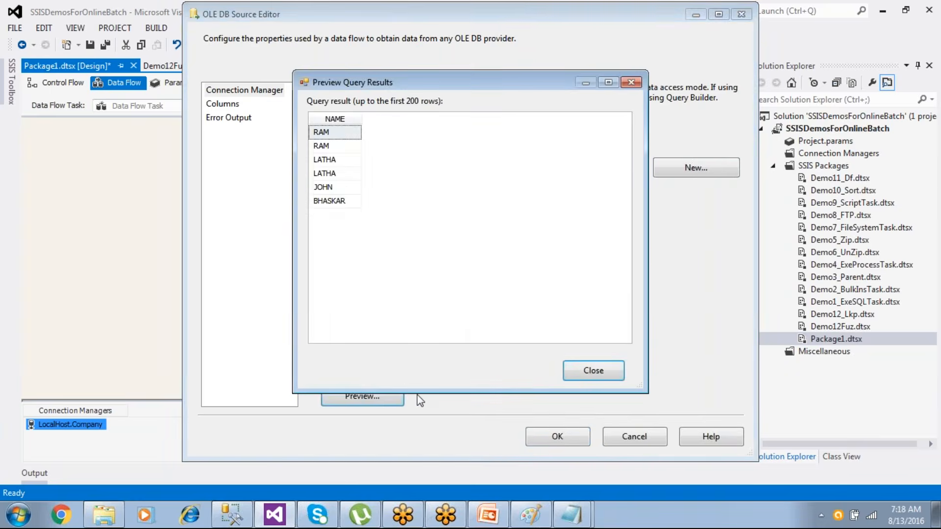
left_click(333, 160)
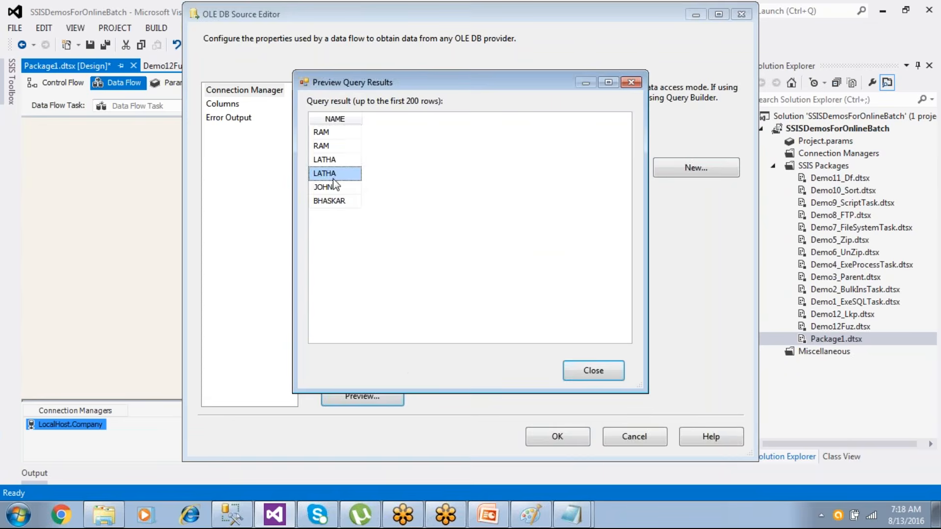
left_click(583, 371)
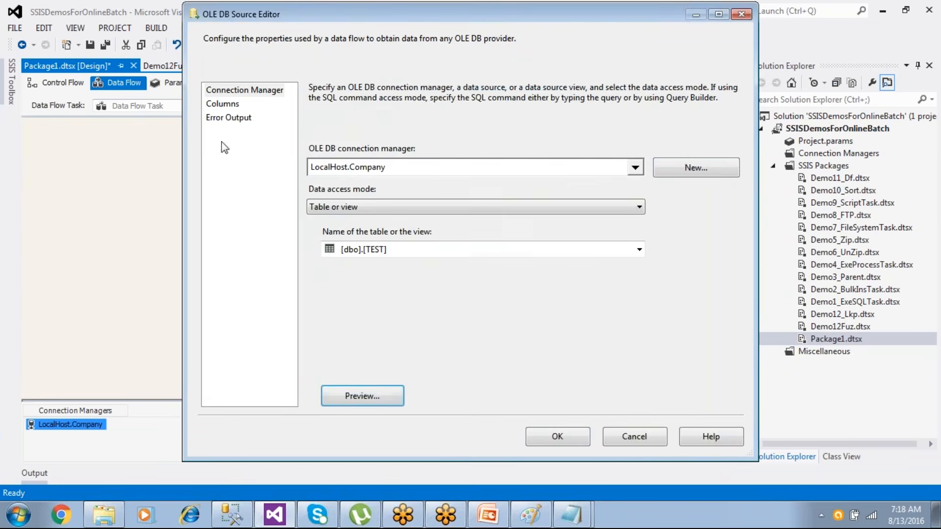
left_click(222, 103)
left_click(550, 442)
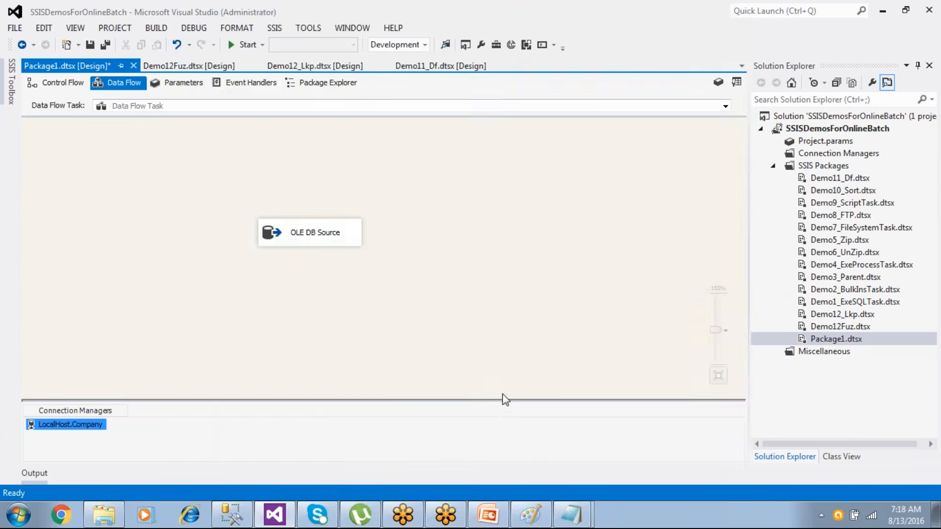
- Move the OLE DB Source up and to the left on the data flow canvas, and save Package1
left_click_drag(332, 253, 271, 211)
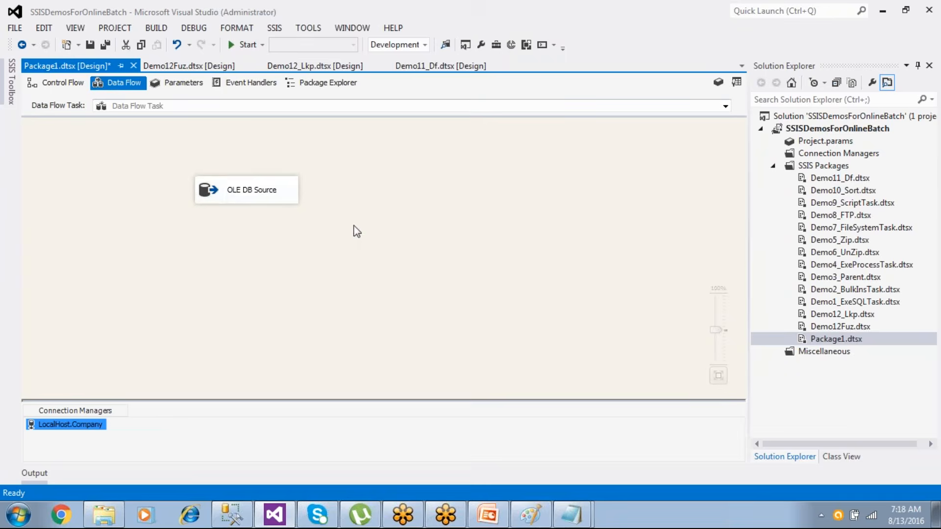
left_click(61, 68)
left_click(90, 45)
- Add a Fuzzy Grouping transformation below the OLE DB Source and connect the source's output to it
left_click(11, 85)
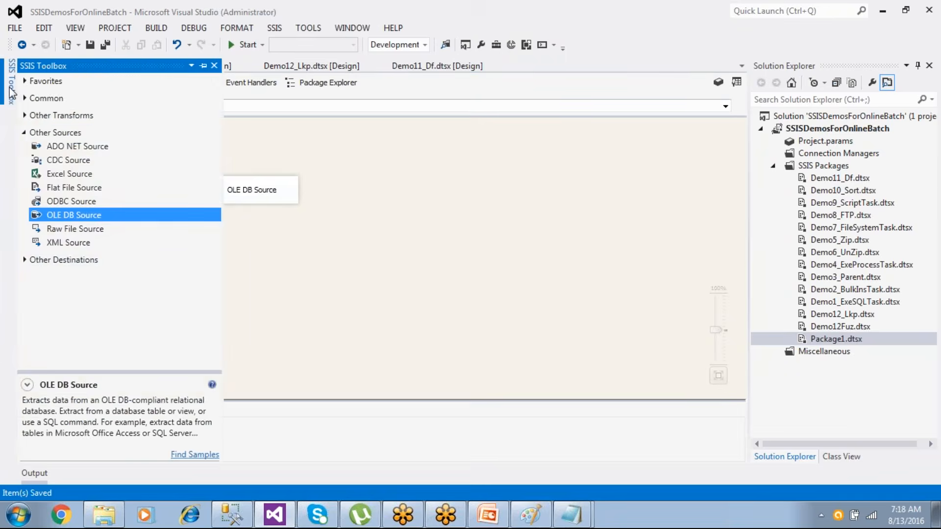
left_click(29, 133)
left_click(30, 116)
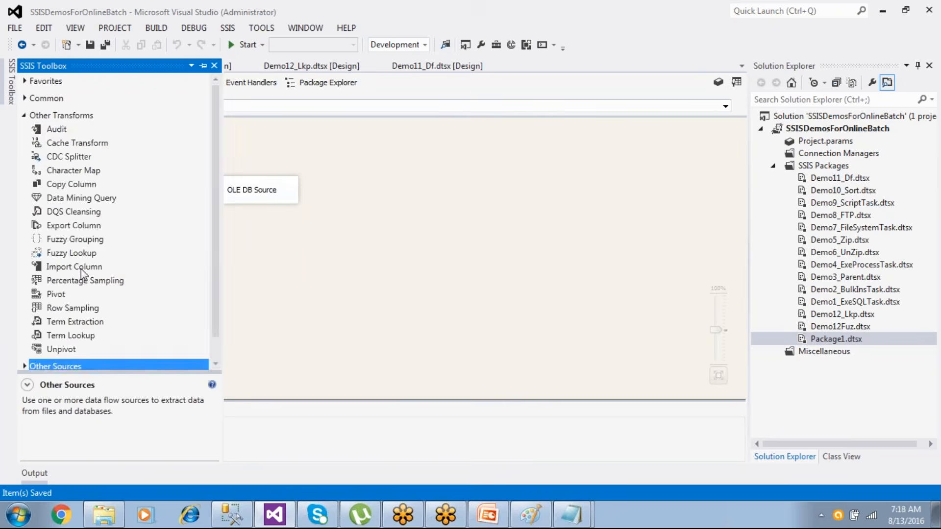
left_click_drag(80, 245, 240, 277)
left_click(254, 199)
- Configure Fuzzy Grouping to use the LocalHost.Company connection and include NAME as the fuzzy-matched input column
double_click(293, 290)
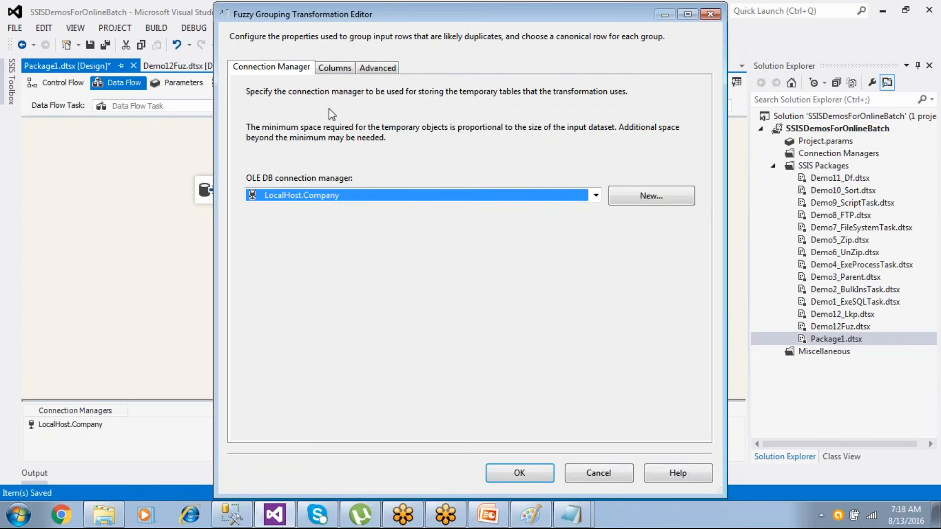
left_click(337, 68)
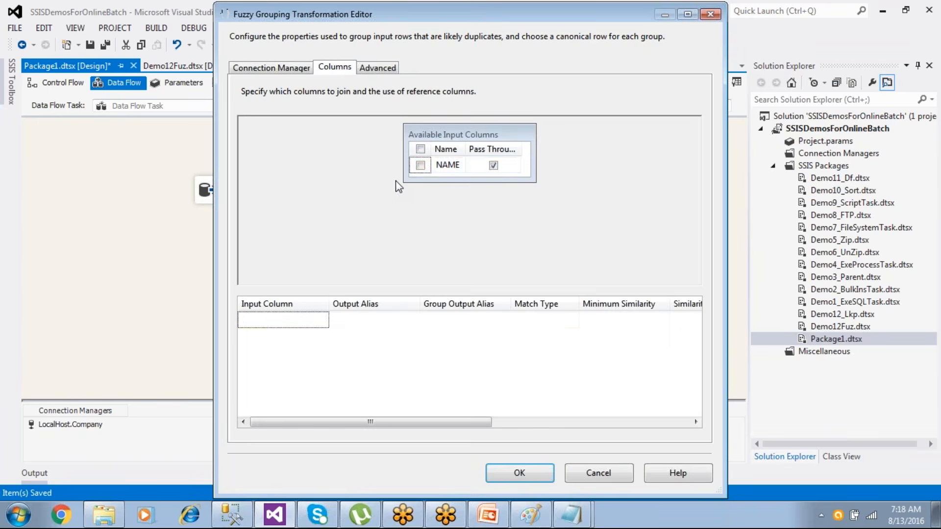
left_click(421, 167)
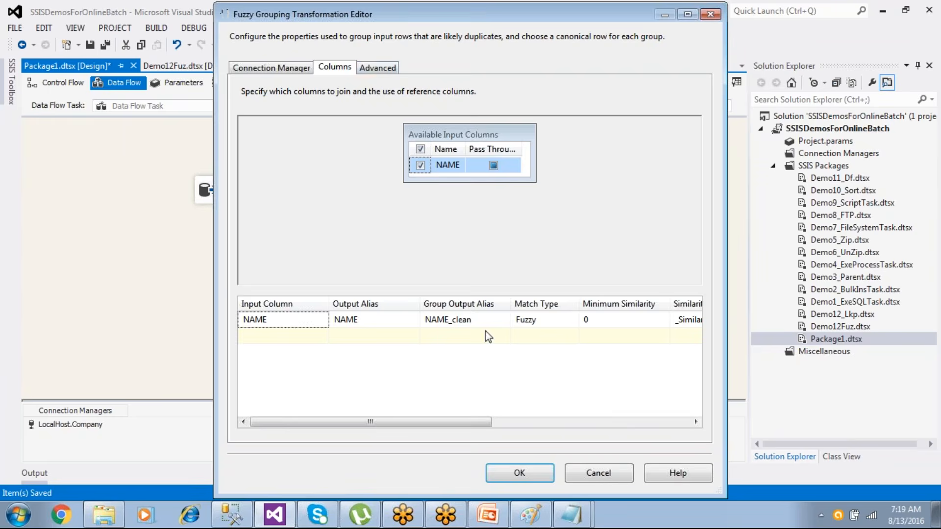
- Review the Fuzzy Grouping's input key, output key and similarity score column names, its connection and its column settings
left_click(380, 69)
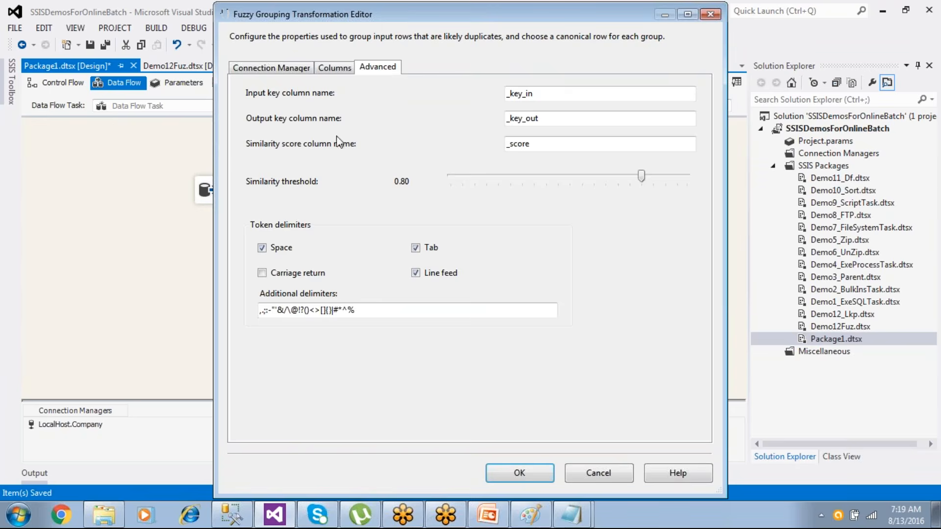
left_click(543, 93)
left_click_drag(543, 93, 490, 98)
left_click_drag(563, 122, 481, 147)
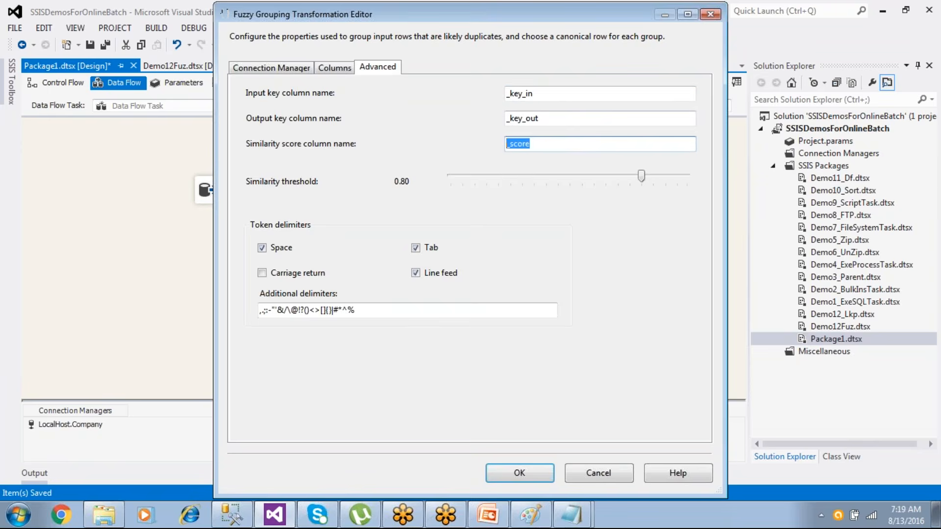
left_click(272, 67)
left_click(338, 69)
left_click(386, 70)
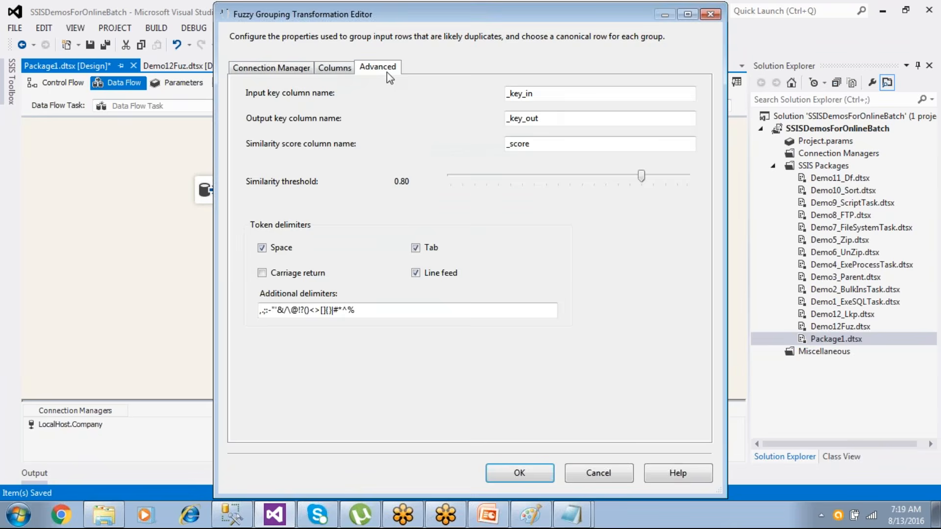
left_click(332, 70)
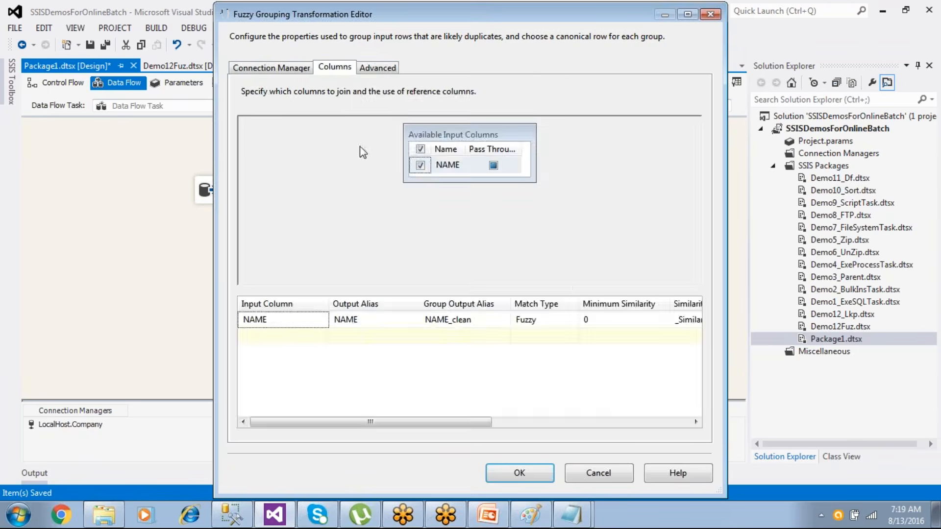
- Set the Fuzzy Grouping similarity threshold to 0.81, keep the default key and score column names, and accept the settings
left_click(377, 68)
mouse_move(639, 177)
left_mouse_down()
mouse_move(630, 176)
mouse_move(642, 175)
left_mouse_up()
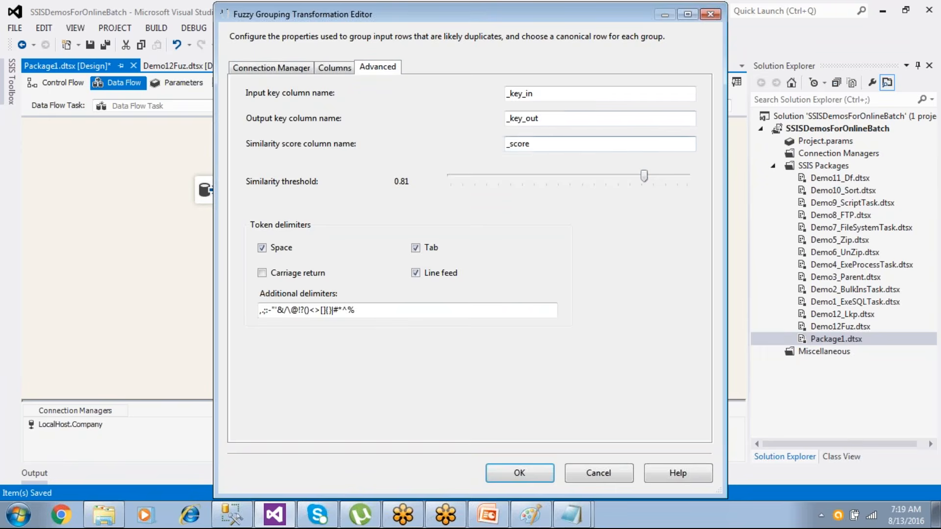
left_click_drag(543, 93, 500, 147)
left_click(522, 473)
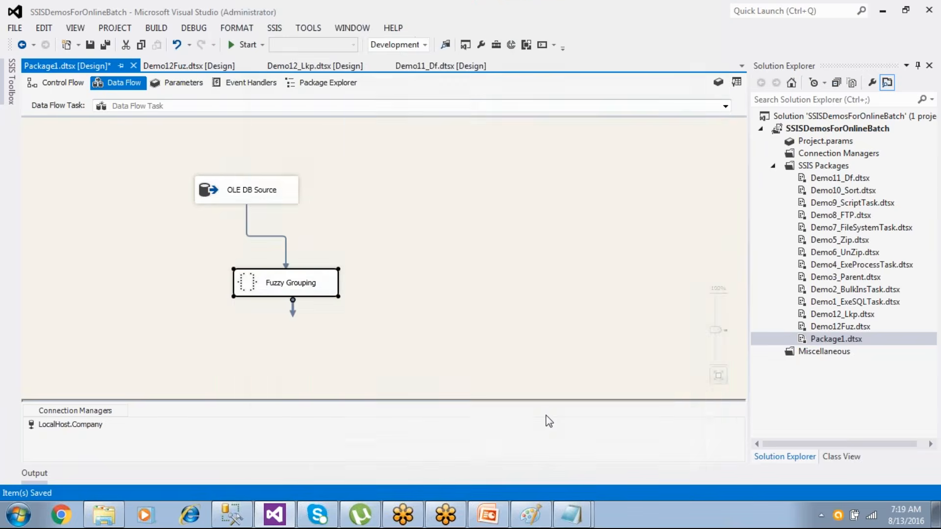
- Copy the TEST query results, including the NAME header, from SQL Server Management Studio
double_click(272, 195)
left_click(553, 474)
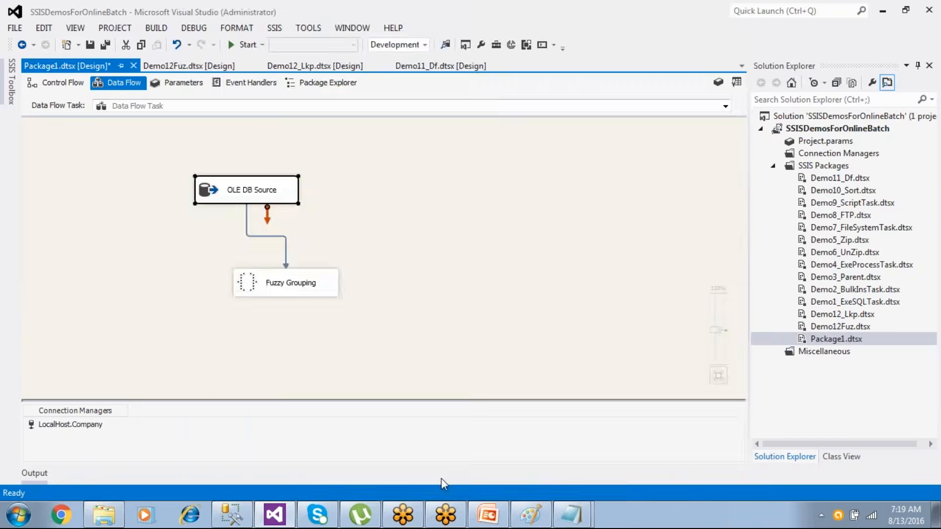
left_click(232, 514)
left_click(37, 299)
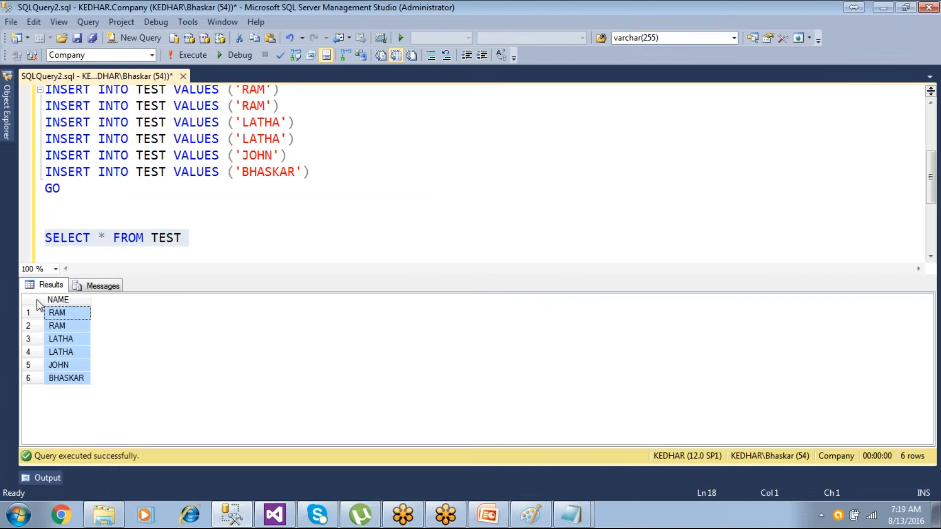
right_click(37, 299)
left_click(67, 324)
- Open a blank workbook in Excel and paste the copied NAME results starting at cell G5
left_click(24, 515)
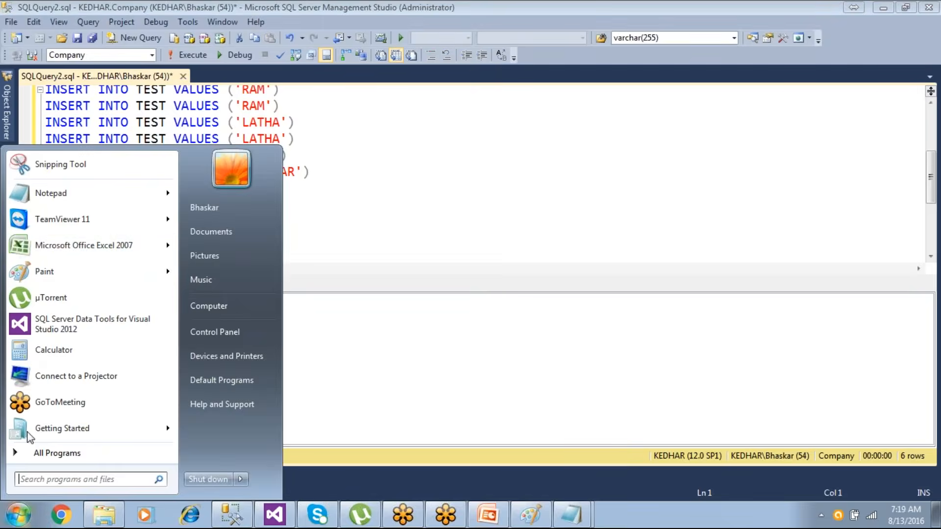
left_click(54, 247)
left_click(304, 186)
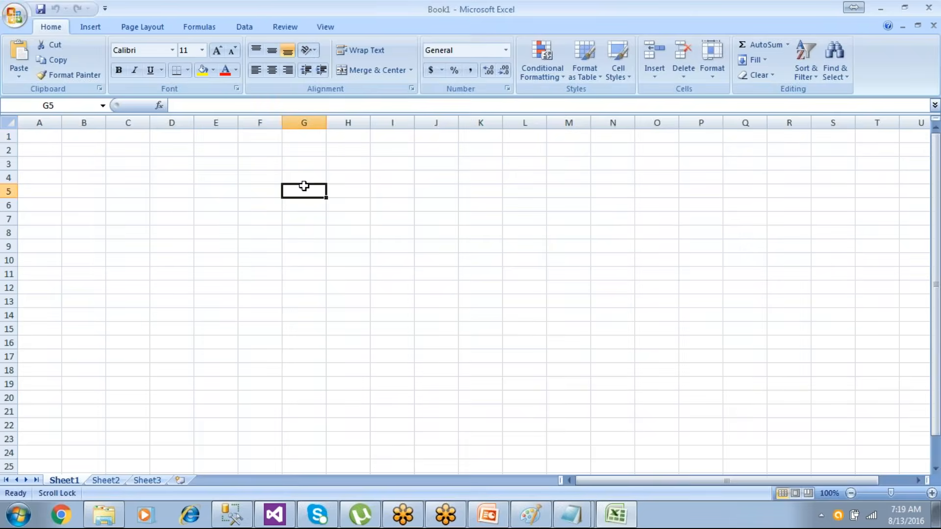
type("NAME RAM RAM LATHA LATHA JOHN BHASKAR")
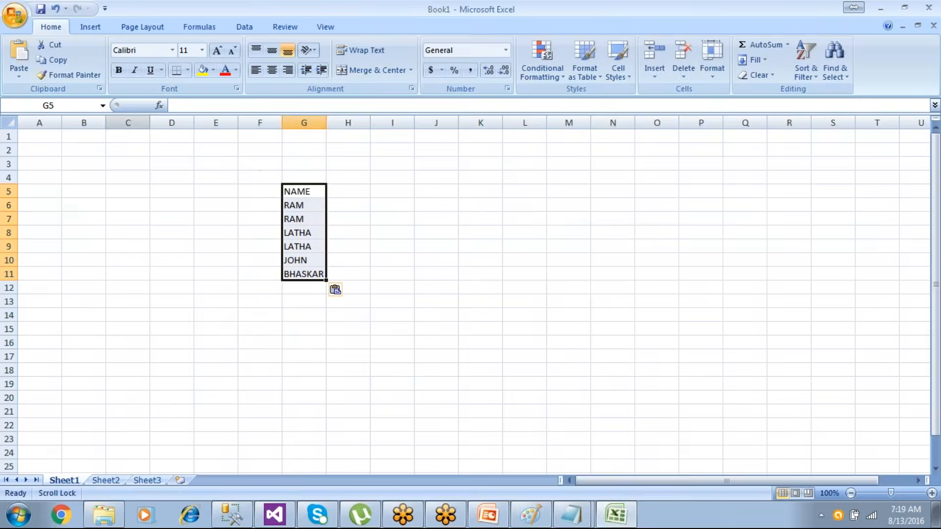
- Center the contents of the whole sheet and fill the NAME header cell with yellow
left_click(9, 122)
left_click(272, 72)
left_click(305, 191)
left_click(201, 71)
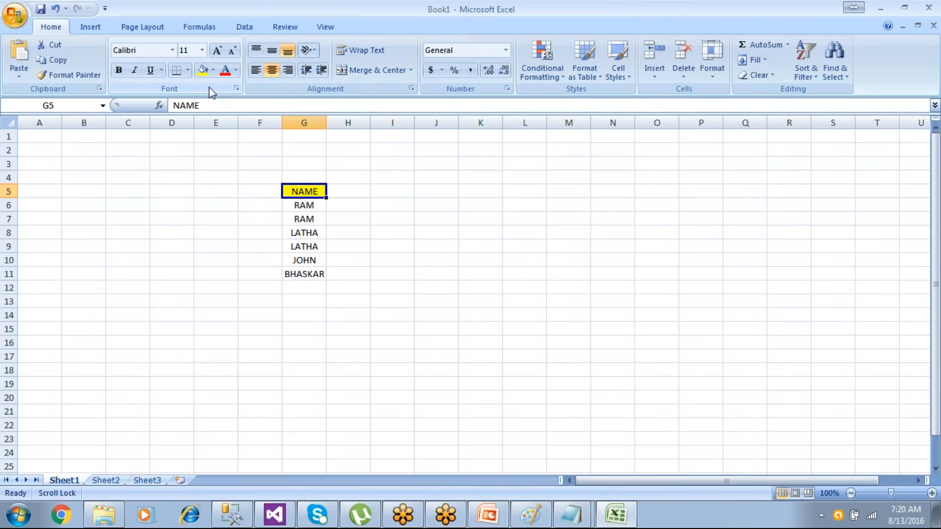
- Add the headers key_in in F5 and key_out in H5, and fill the header row F5:H5 with yellow
left_click(252, 191)
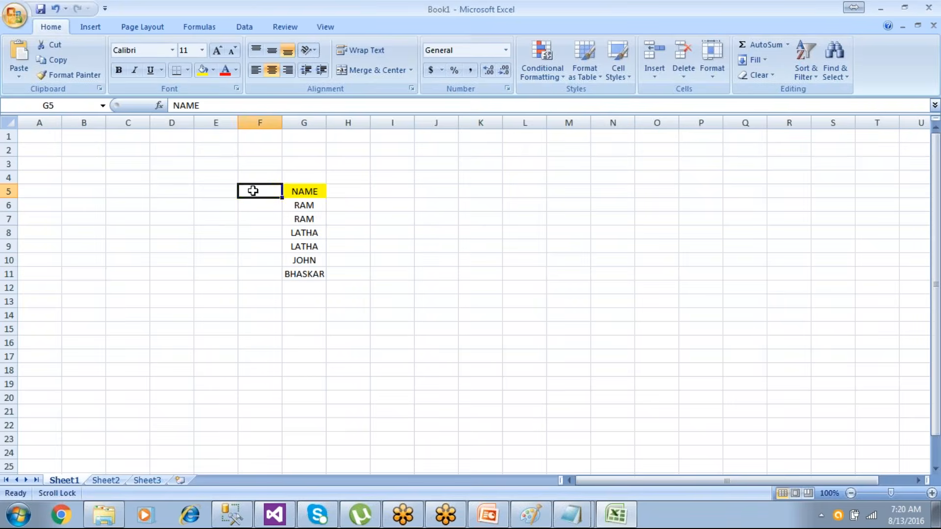
type("key_in")
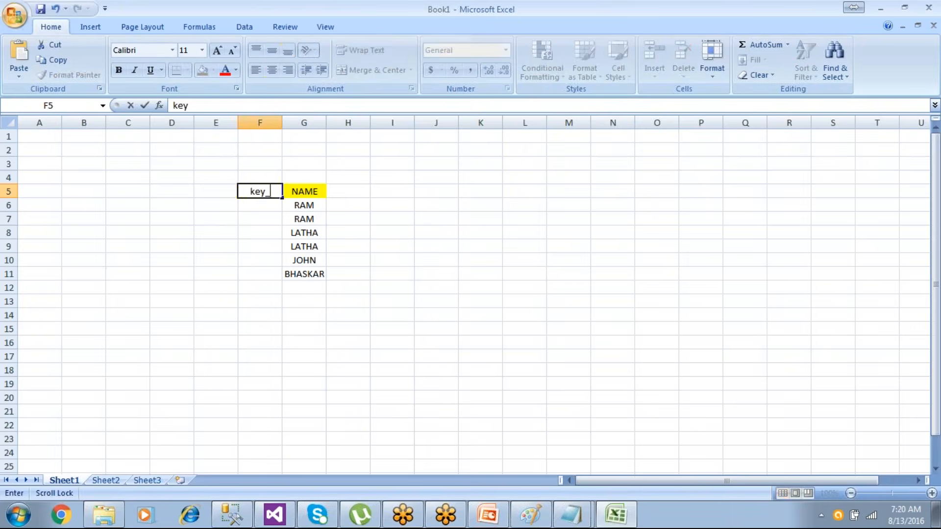
key("Tab")
key("Tab")
type("k")
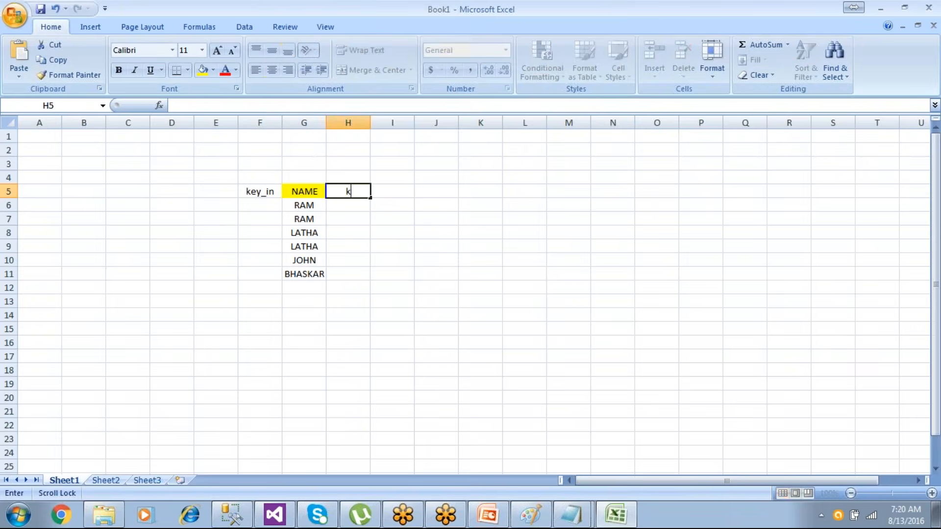
type("ey_out")
left_click(422, 303)
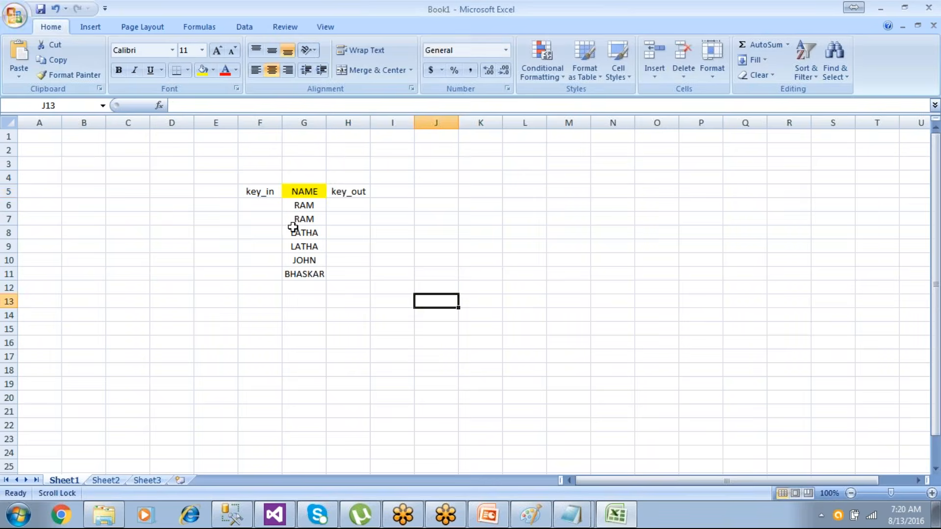
left_click_drag(254, 192, 350, 191)
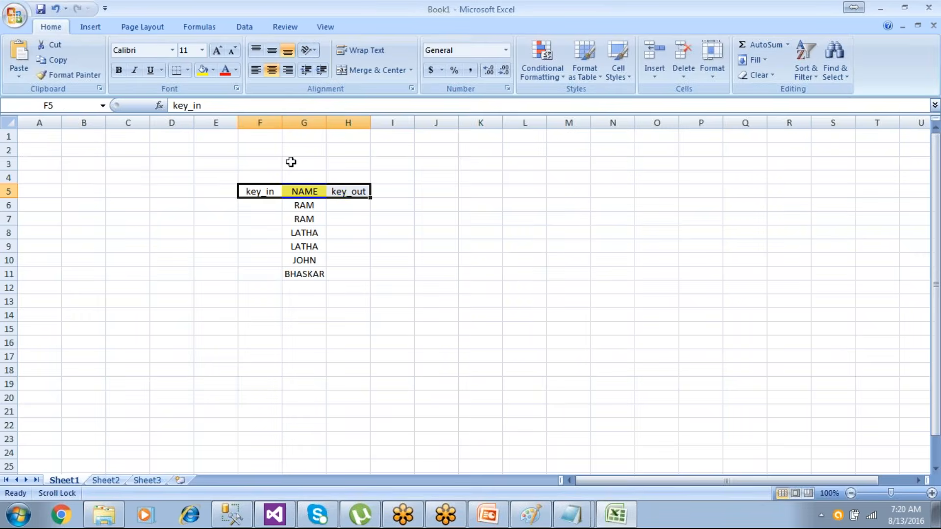
left_click(202, 70)
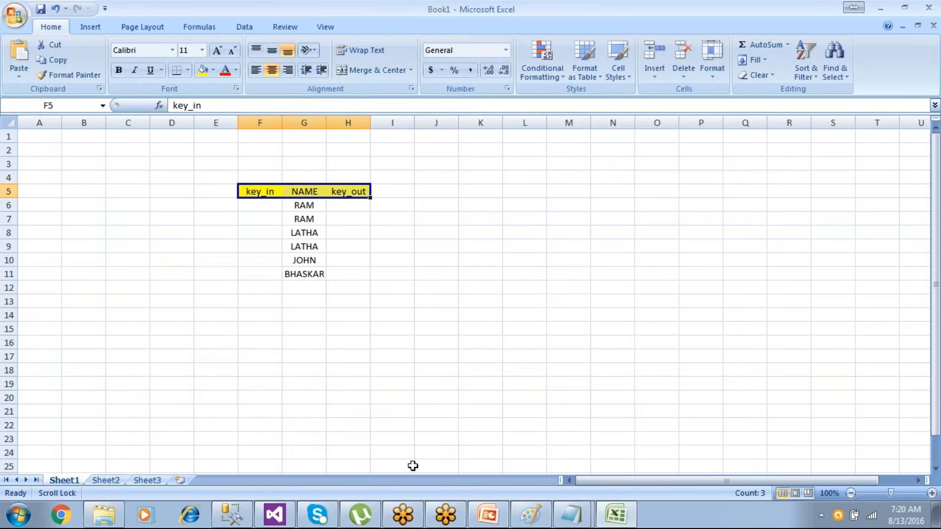
- Switch to Visual Studio and review the Fuzzy Grouping's key column names and similarity threshold, keeping its settings
left_click(275, 514)
double_click(272, 280)
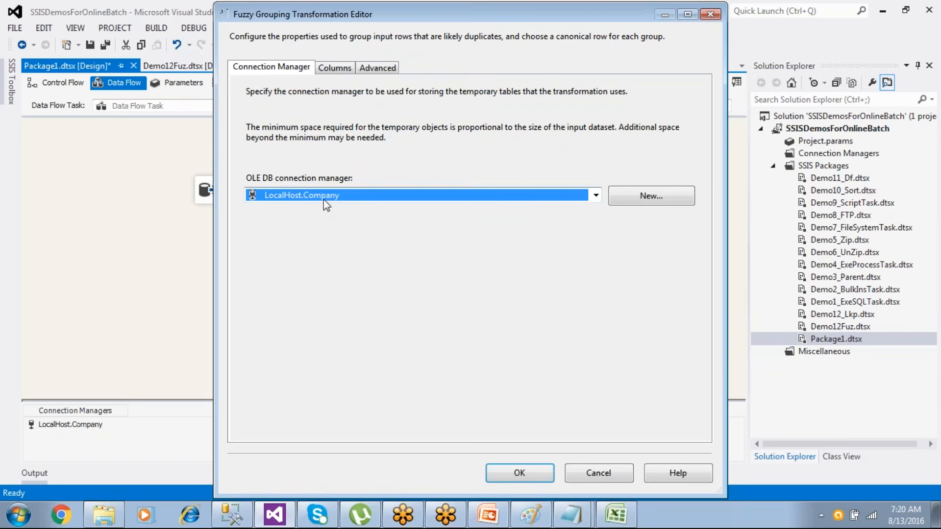
left_click(376, 72)
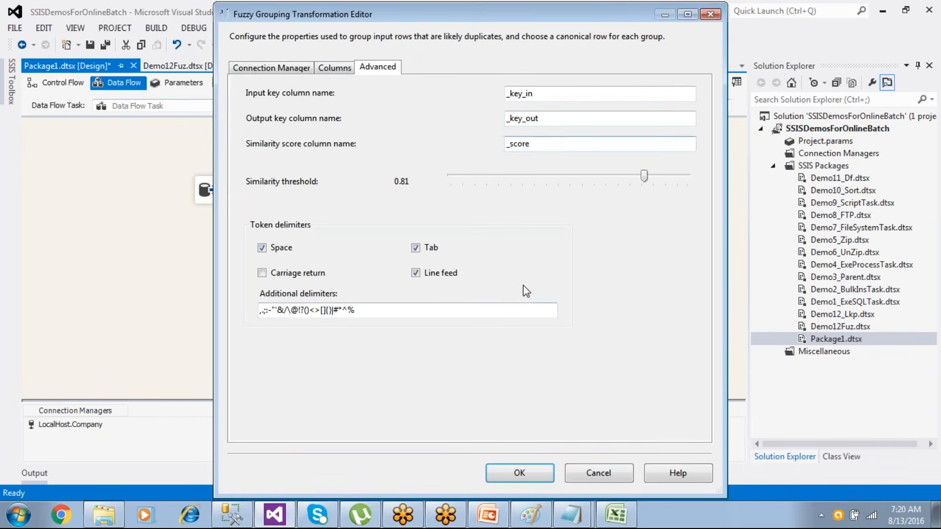
left_click(515, 473)
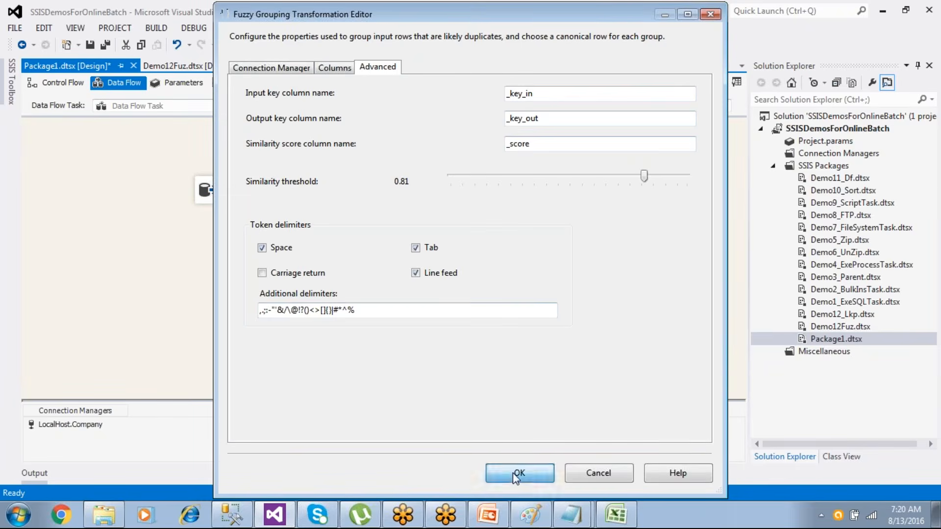
- Return to the Excel workbook and widen the NAME column G
left_click(616, 520)
left_click(532, 355)
left_click_drag(327, 122, 358, 122)
left_click_drag(340, 179, 336, 294)
left_click(334, 313)
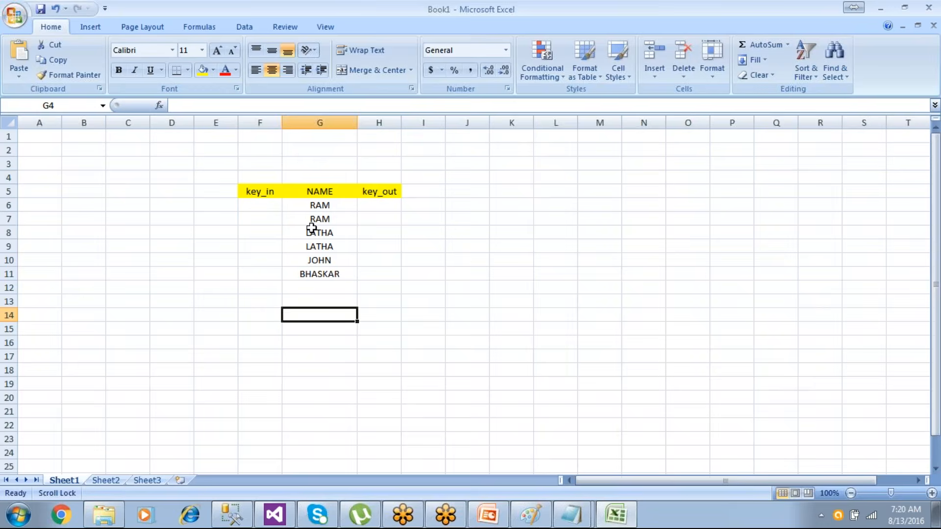
- Number the six name rows 1 through 6 in the key_in column, cells F6:F11
left_click(262, 203)
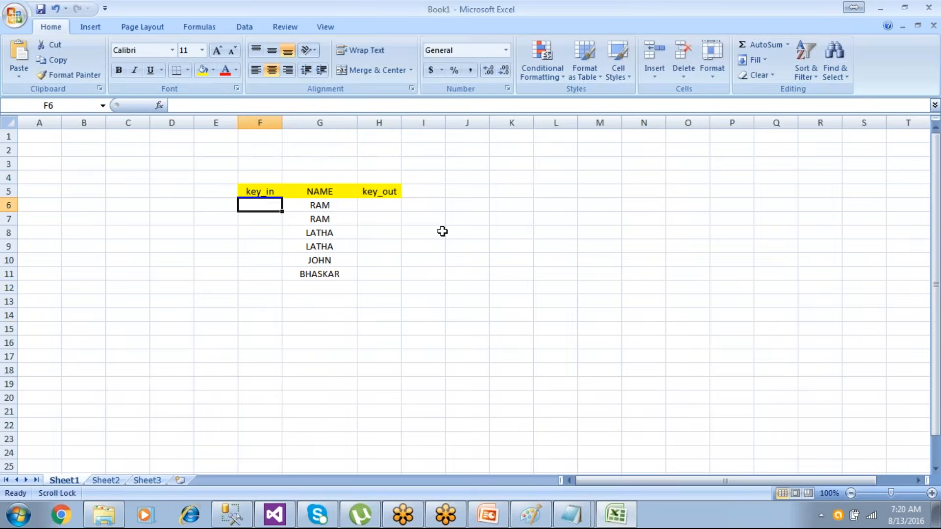
type("1")
key("Down")
type("2")
key("BackSpace")
key("Return")
type("2")
key("Return")
type("3")
key("Return")
type("4")
key("Return")
type("5")
key("Return")
type("6")
key("Return")
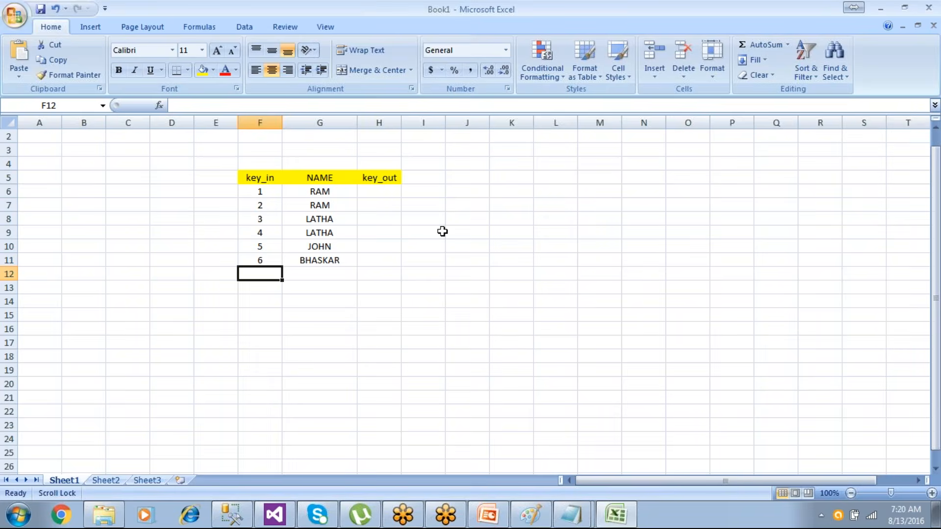
- Enter 1 as the key_out value for both rows of the first duplicated name, cells H6 and H7
left_click_drag(335, 192, 336, 205)
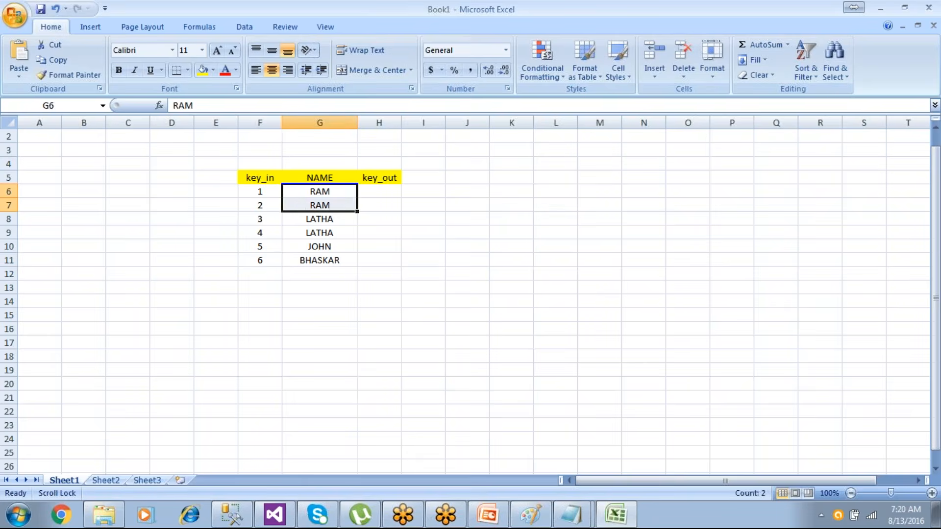
left_click_drag(267, 191, 289, 205)
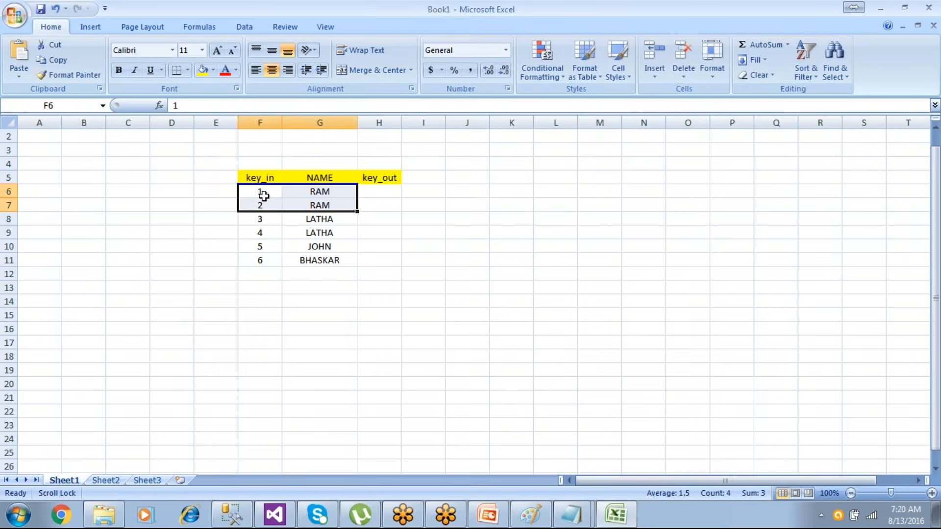
left_click(377, 191)
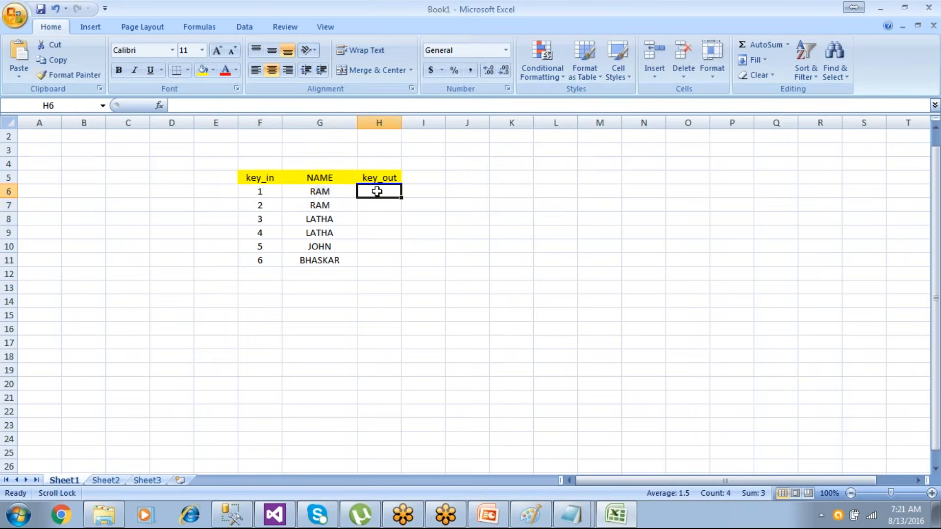
type("1")
key("Return")
type("1")
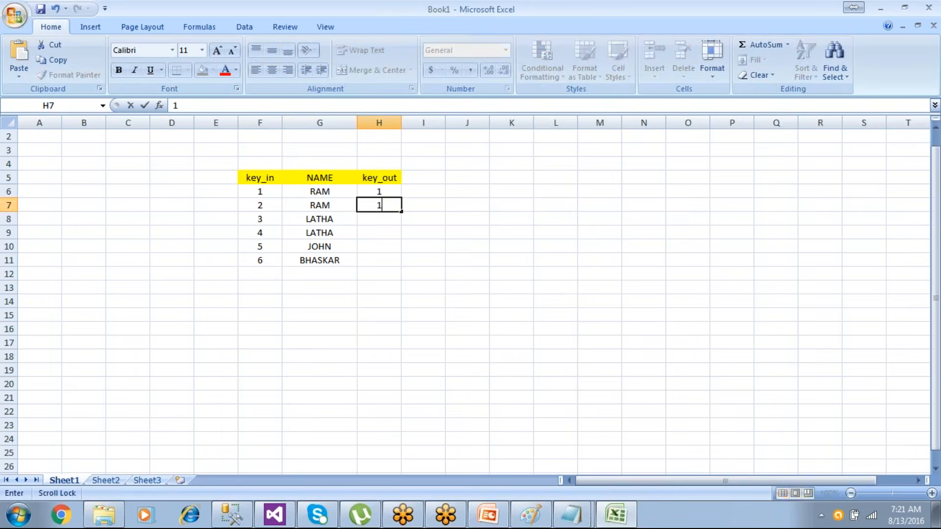
left_click(377, 250)
- Enter 3 as the key_out value for both rows of the second duplicated name, cells H8 and H9
left_click_drag(290, 219, 288, 228)
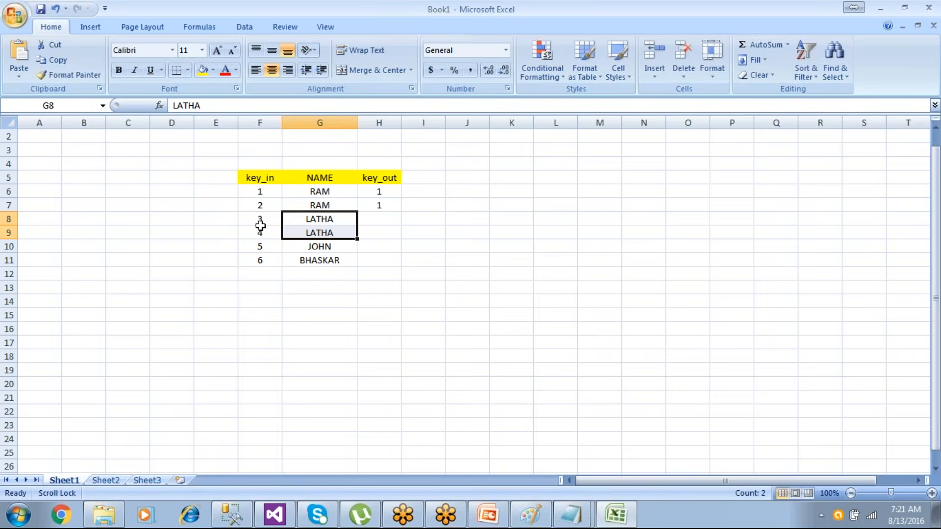
left_click_drag(260, 216, 269, 232)
left_click(384, 219)
type("3")
key("Return")
type("3")
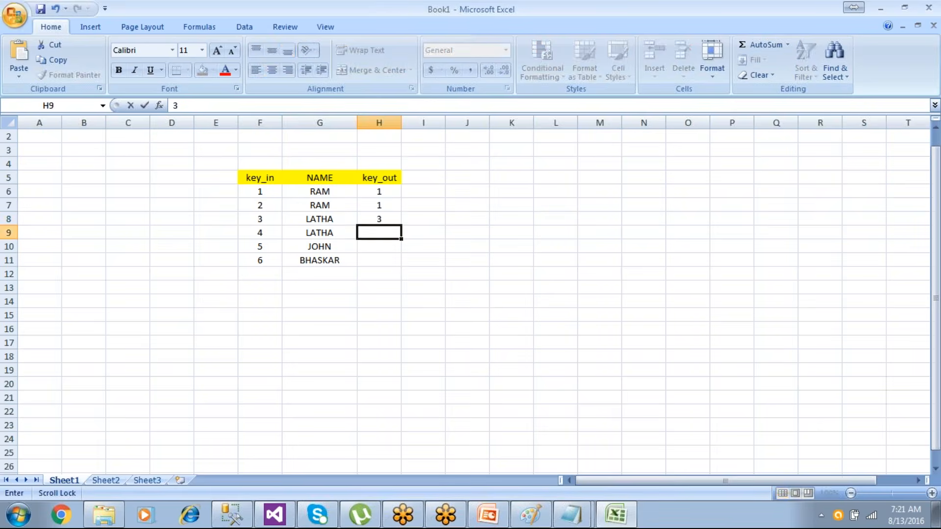
key("Return")
key("Return")
- Enter key_out values 5 and 6 for the two unique names in rows 10 and 11
left_click_drag(328, 251, 277, 246)
left_click(385, 252)
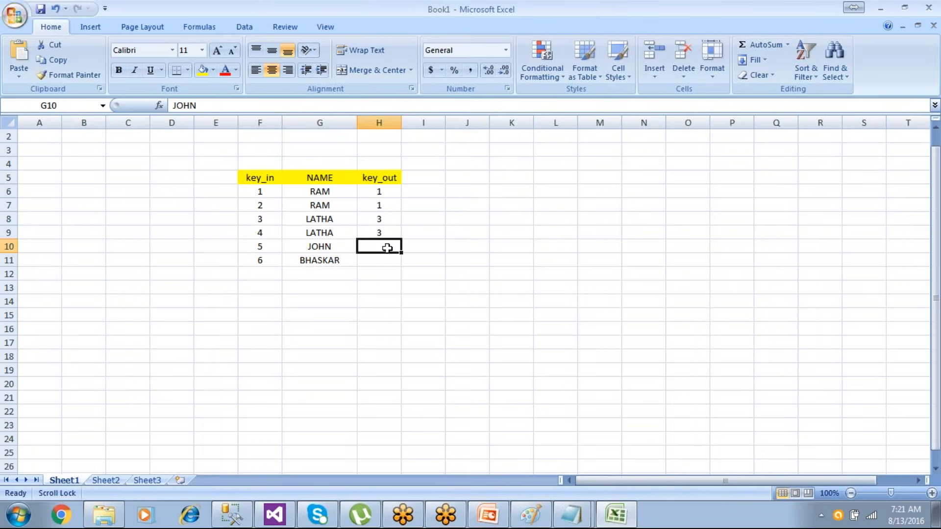
type("5")
left_click(376, 270)
left_click(328, 261)
left_click(275, 258)
left_click(378, 257)
type("6")
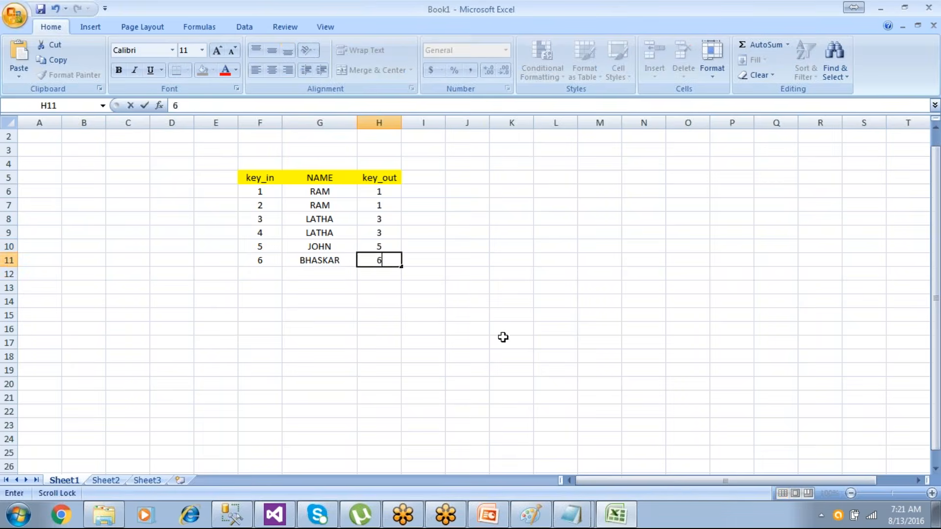
left_click(478, 326)
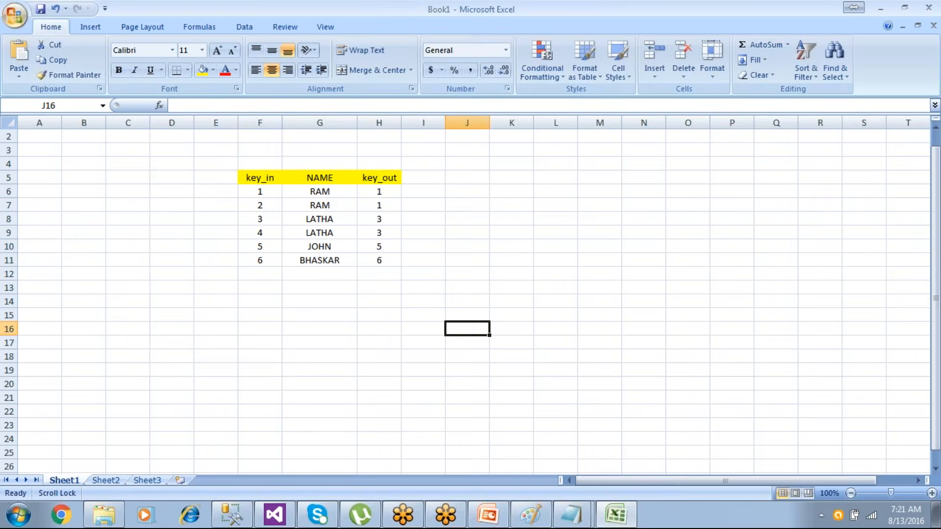
- Compare the first name row's key_in with its key_out and fill that row, F6:H6, with light green
left_click_drag(337, 190, 351, 235)
left_click(346, 247)
left_click(347, 263)
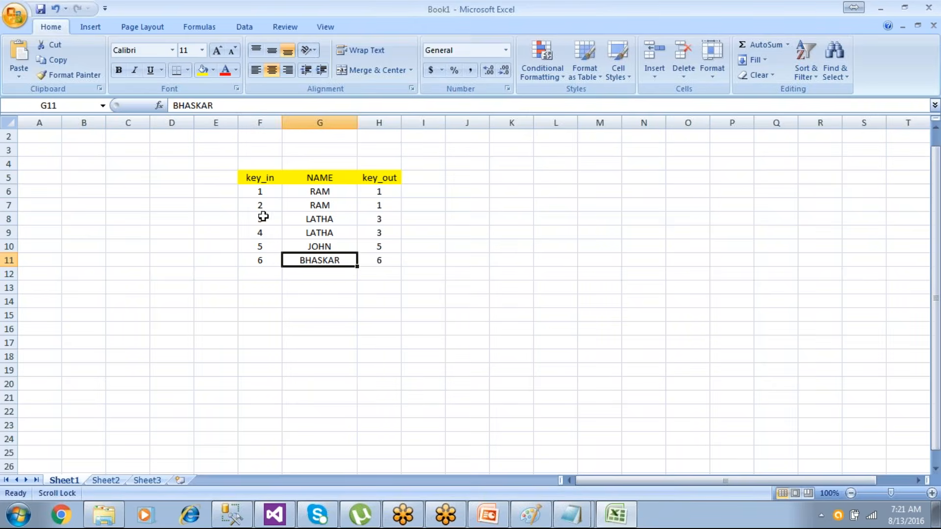
left_click(261, 191)
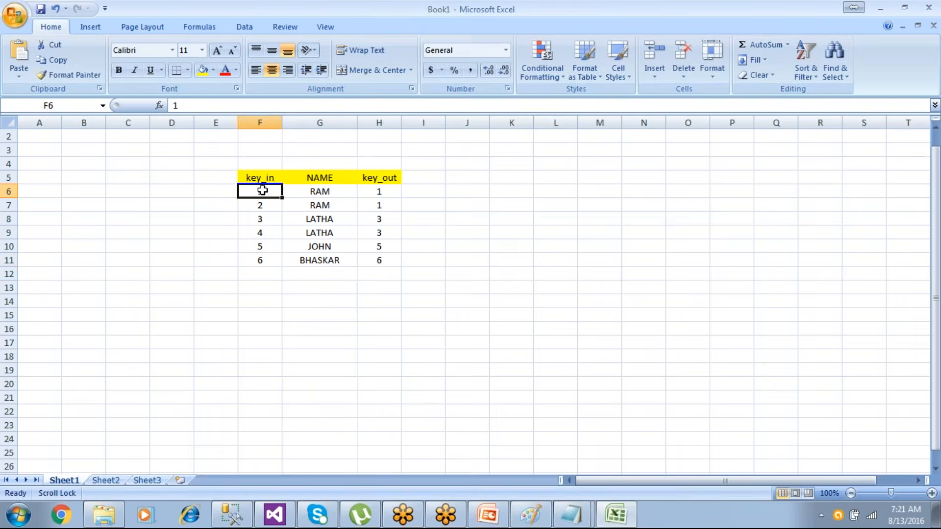
left_click(383, 189)
left_click_drag(272, 193, 377, 191)
left_click(213, 70)
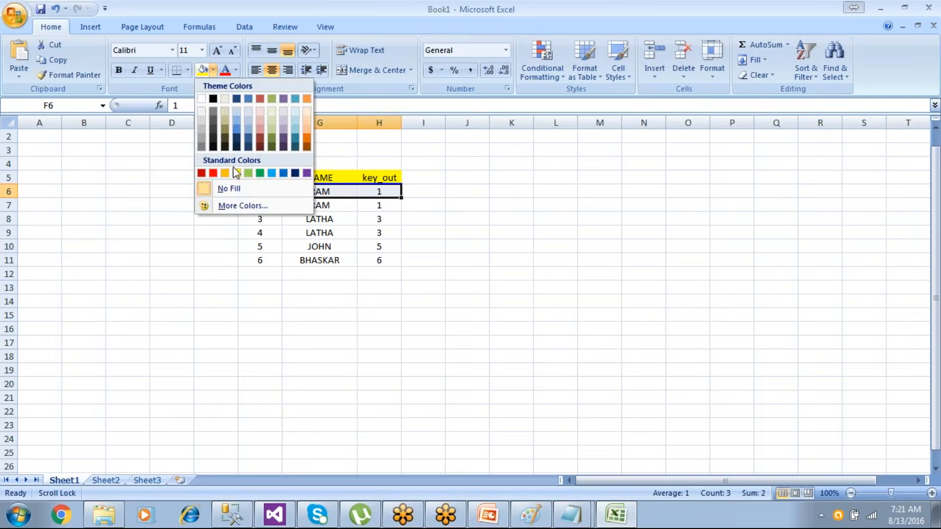
left_click(248, 173)
- Apply the same light green fill to the other rows with matching keys, F8:H8 and F10:H11
left_click_drag(264, 221, 380, 218)
left_click(202, 71)
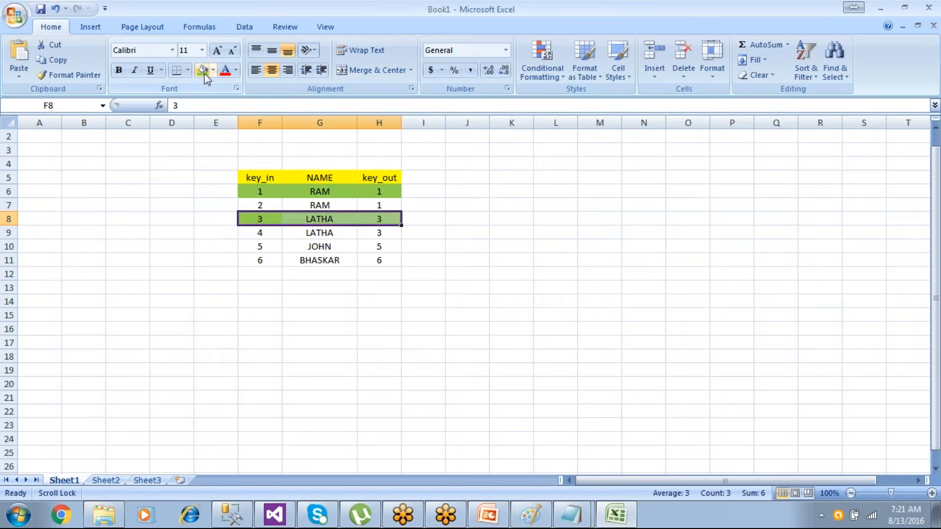
left_click(261, 246)
left_click_drag(345, 250, 379, 262)
left_click(203, 71)
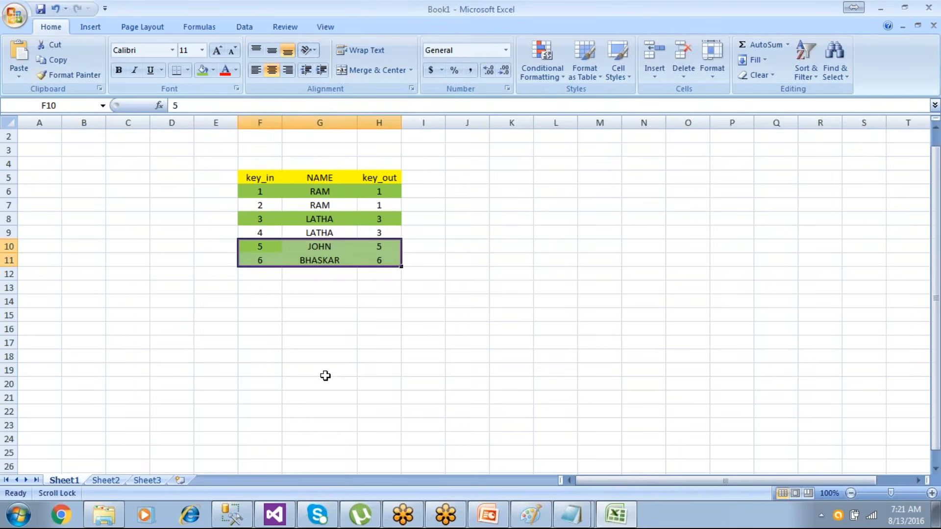
left_click(326, 375)
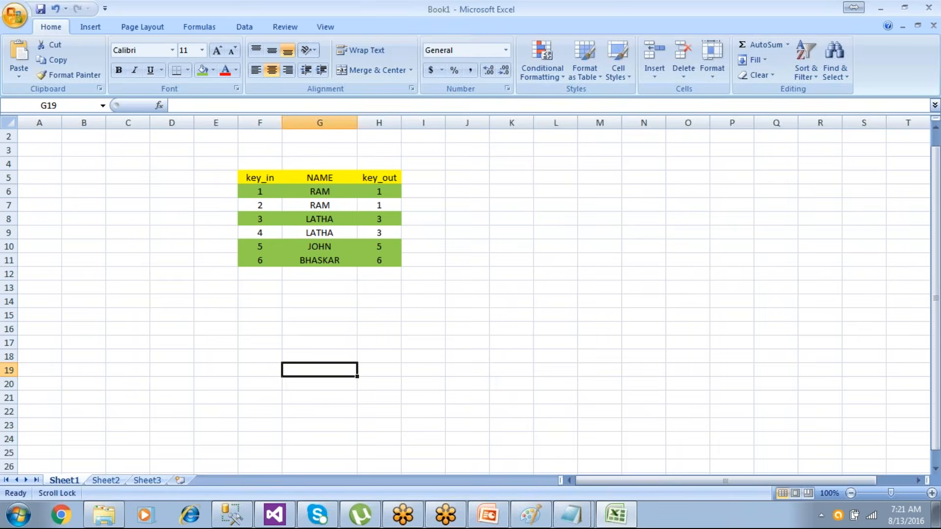
- Compare the key_in and key_out values of the unshaded duplicate rows 7 and 9, and return to Visual Studio
left_click(266, 203)
left_click(368, 210)
left_click(253, 232)
left_click(386, 231)
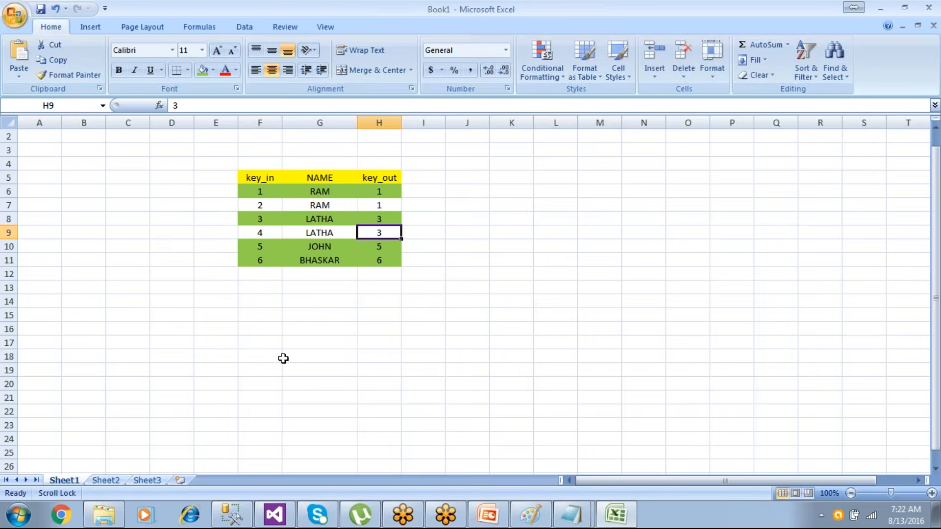
key("alt+Tab")
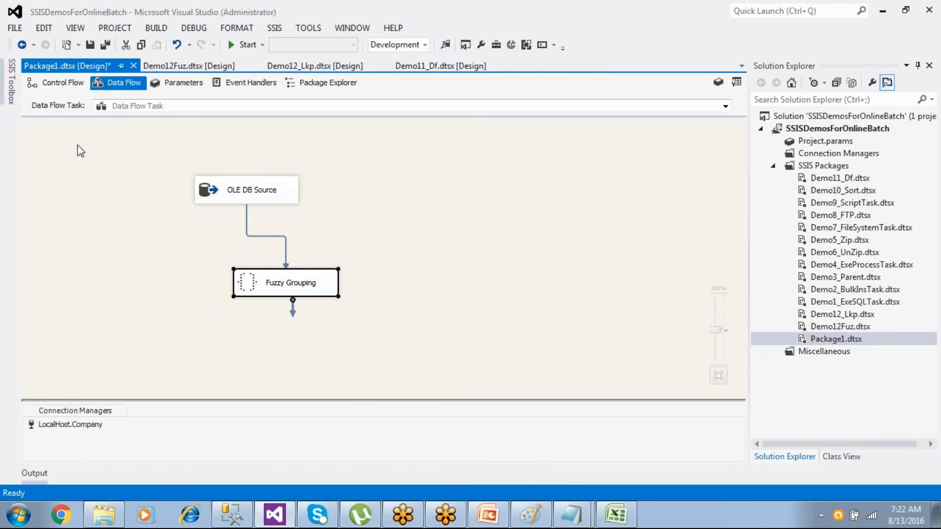
- Add a Conditional Split transformation to the data flow and connect the Fuzzy Grouping output to it
left_click(9, 90)
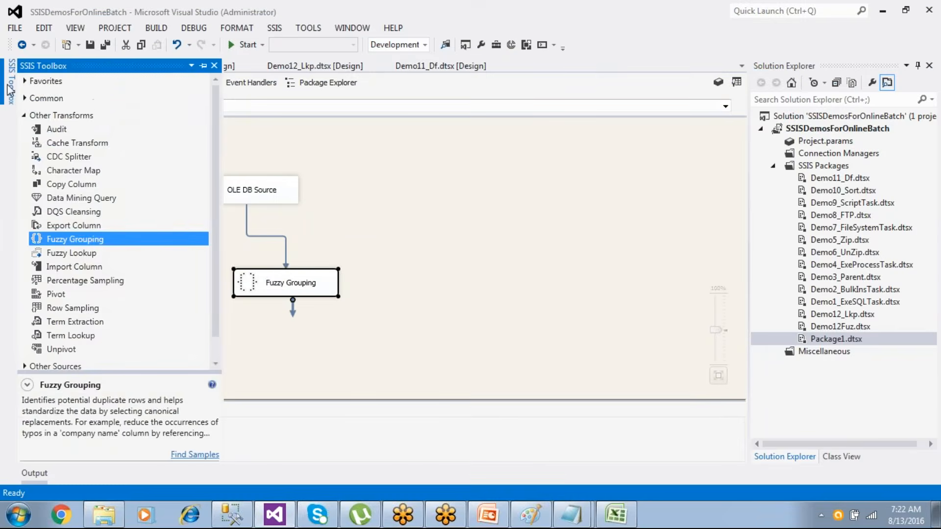
left_click(24, 115)
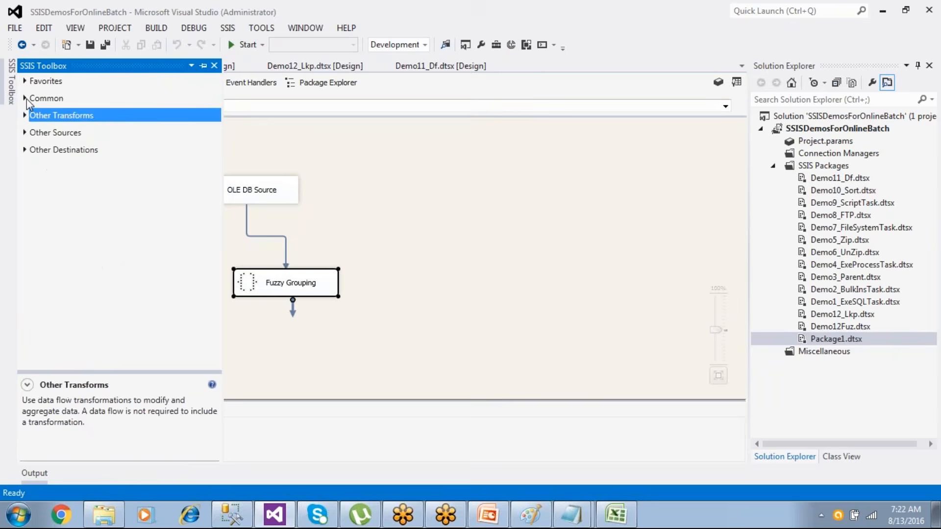
left_click(26, 99)
left_click(72, 126)
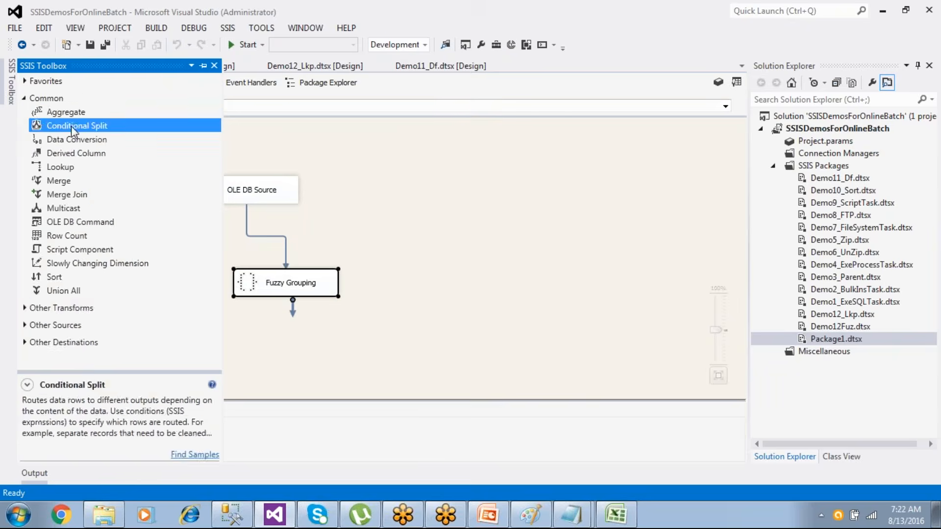
left_click_drag(383, 310, 385, 310)
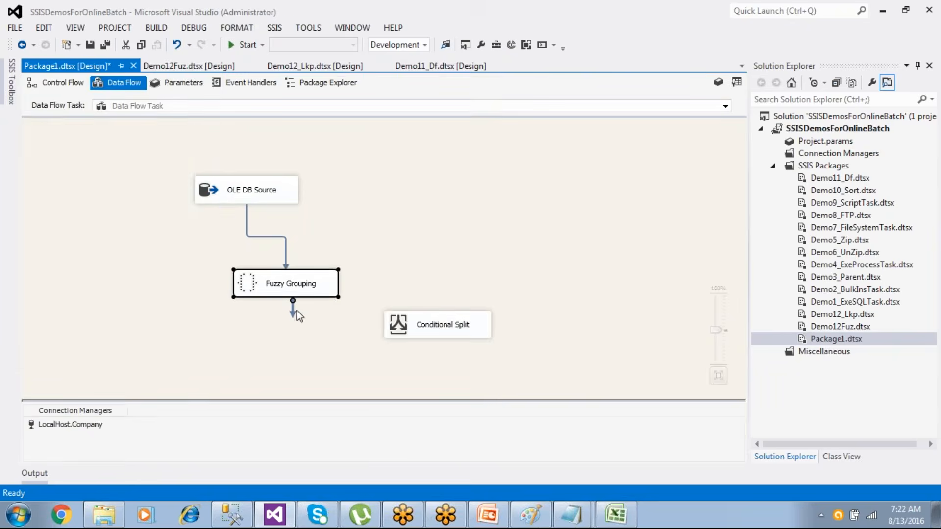
left_click_drag(294, 319, 412, 330)
- Define the Conditional Split output Case 1 with the condition [_key_in]== [_key_out]
double_click(430, 326)
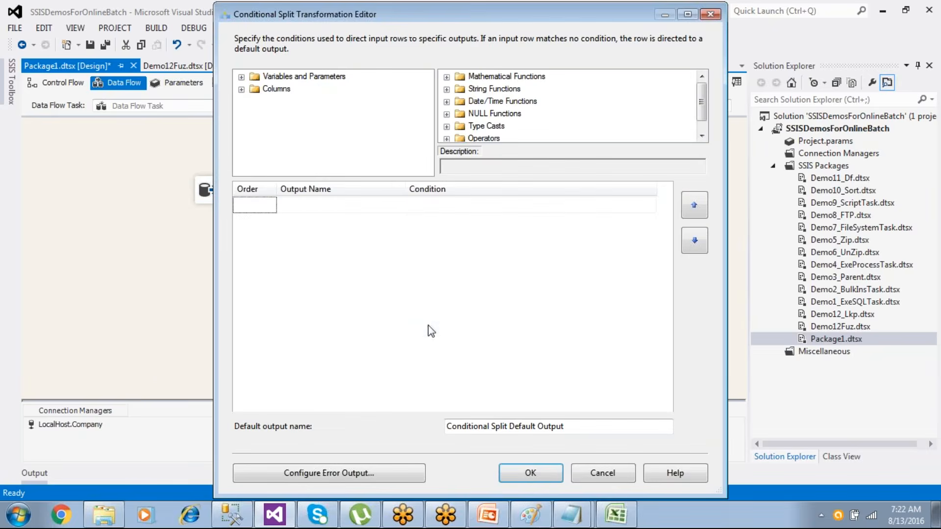
left_click(242, 90)
left_click_drag(288, 104, 418, 212)
left_click(463, 207)
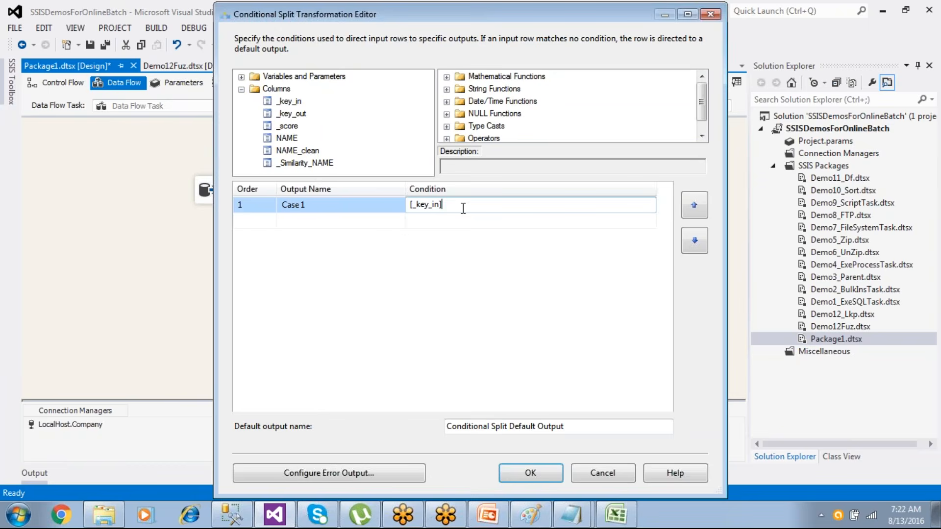
type("==")
left_click_drag(295, 113, 466, 213)
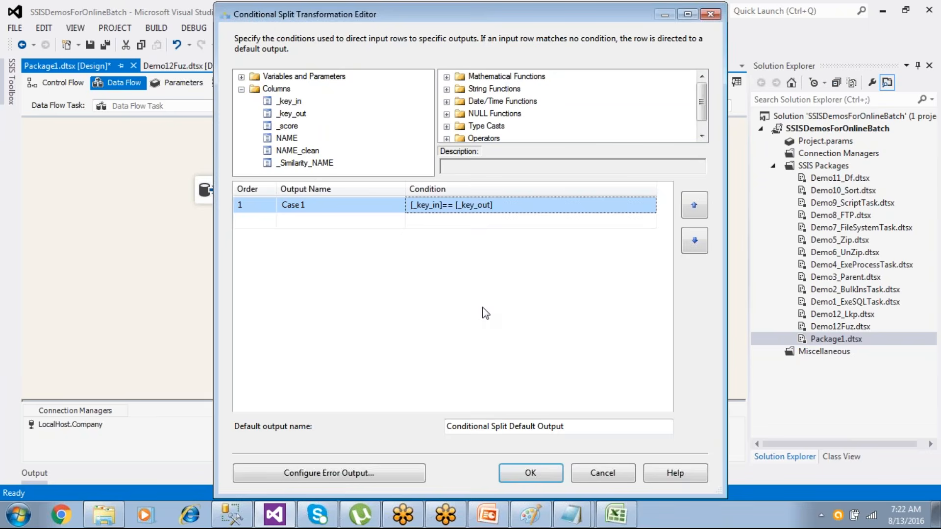
left_click(516, 472)
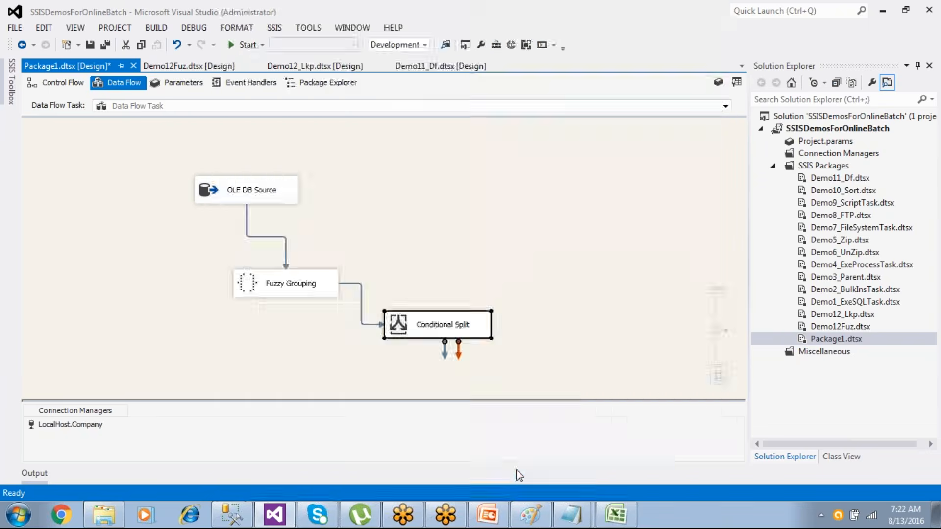
- Add a SQL Server Destination and connect the Conditional Split's Case 1 output to it
left_click(12, 90)
left_click(25, 99)
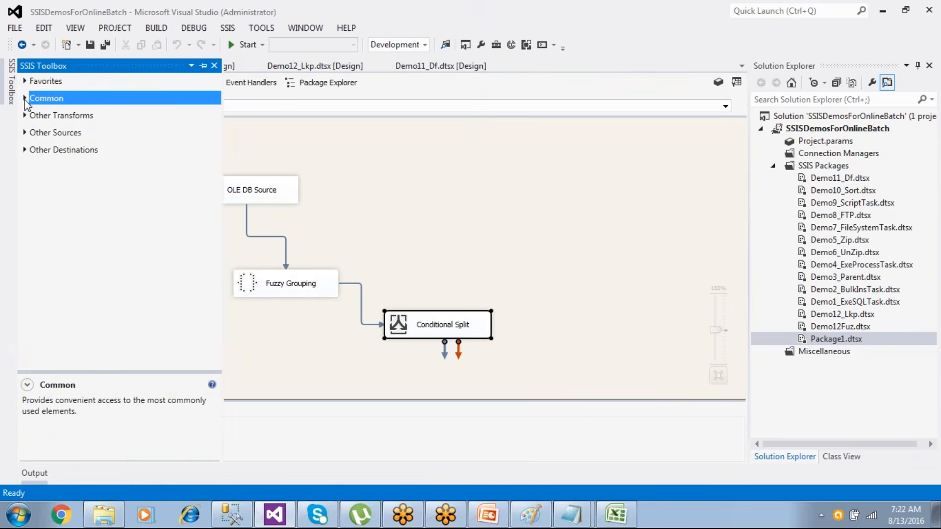
left_click(27, 149)
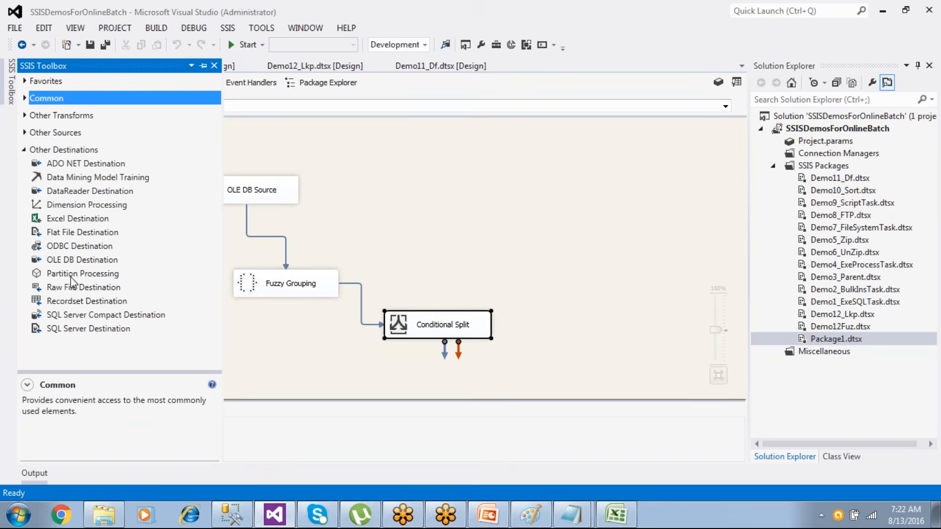
left_click_drag(84, 329, 532, 320)
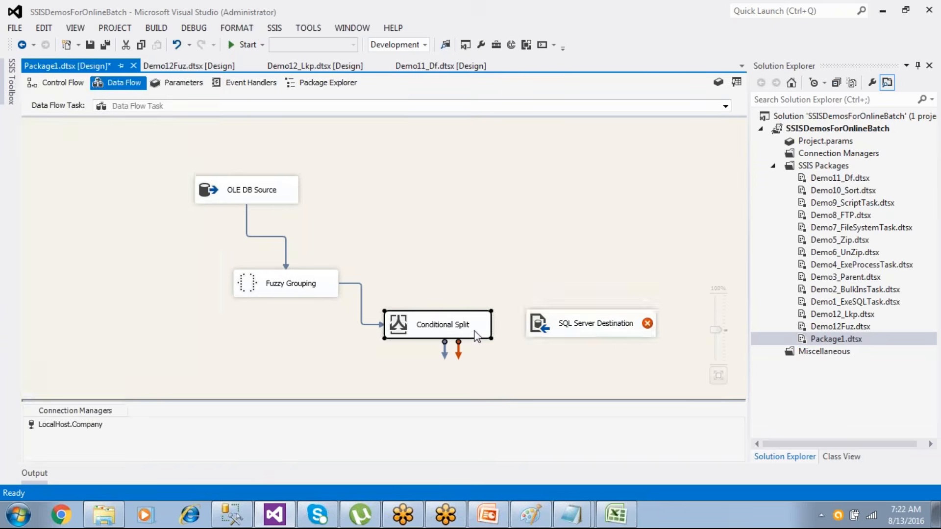
left_click_drag(445, 360, 561, 329)
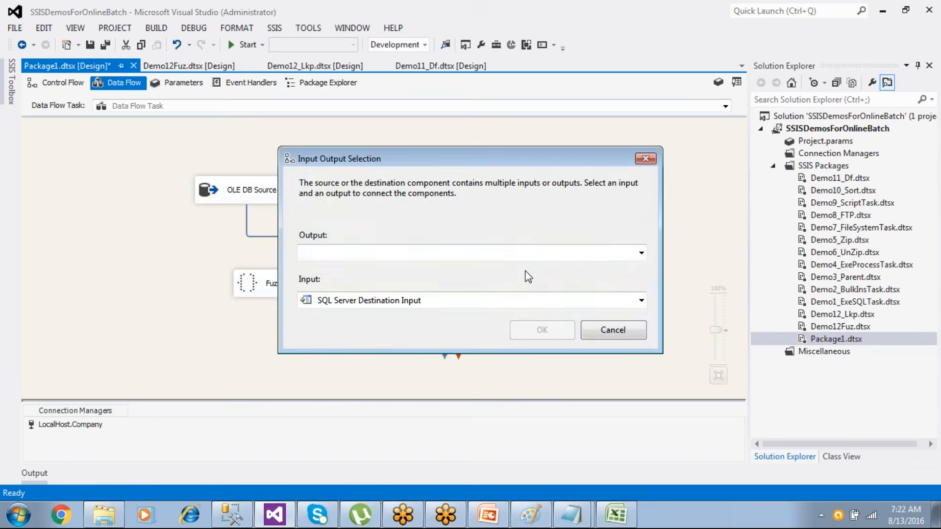
left_click(518, 255)
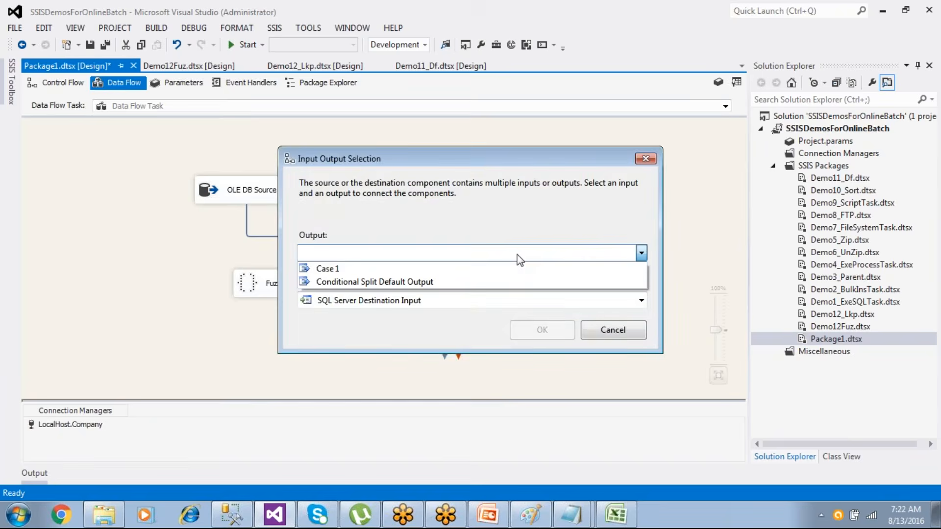
left_click(343, 269)
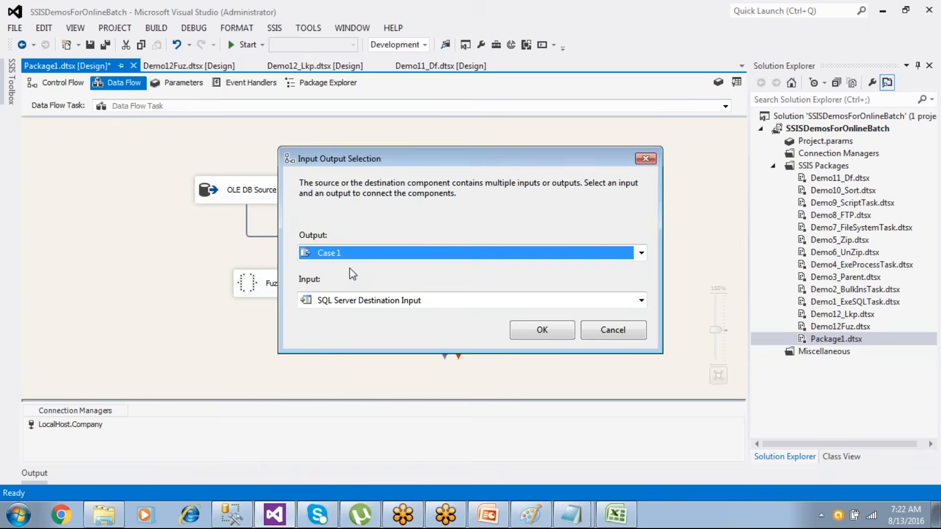
left_click(532, 335)
- Create a new target table named EmpData for the SQL Server Destination, keeping the generated column definitions
double_click(545, 324)
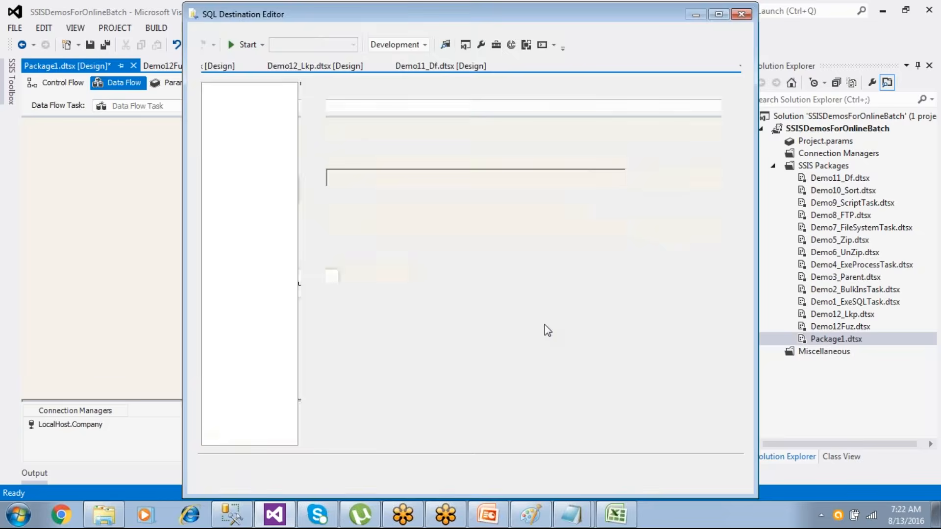
left_click(675, 234)
left_click(399, 143)
left_click(417, 139)
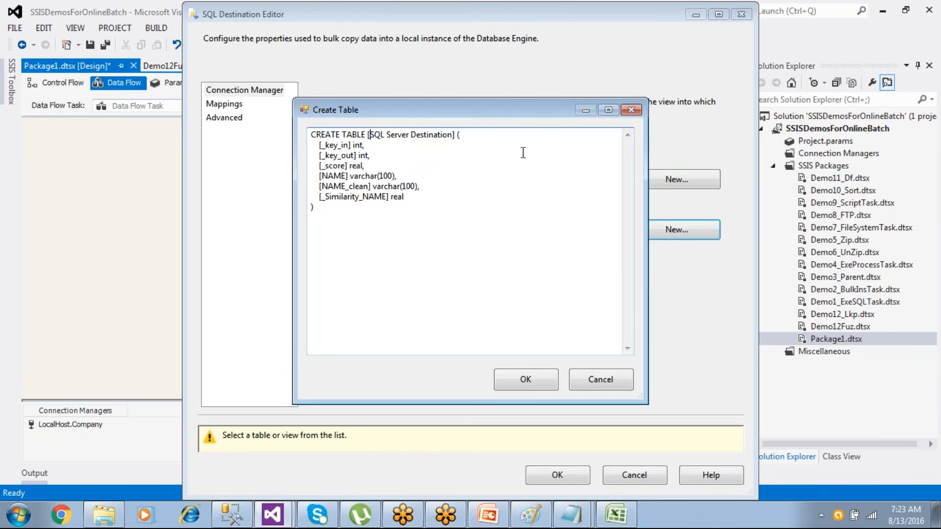
key("shift+Right")
key("shift+Right")
key("shift+Right")
key("shift+Right")
key("shift+Right")
key("shift+Right")
key("shift+Right")
key("shift+Right")
key("shift+Right")
key("shift+Right")
key("shift+Right")
key("shift+Right")
key("shift+Right")
key("shift+Right")
key("shift+Right")
key("shift+Right")
key("shift+Right")
key("shift+Right")
key("shift+Right")
key("shift+Right")
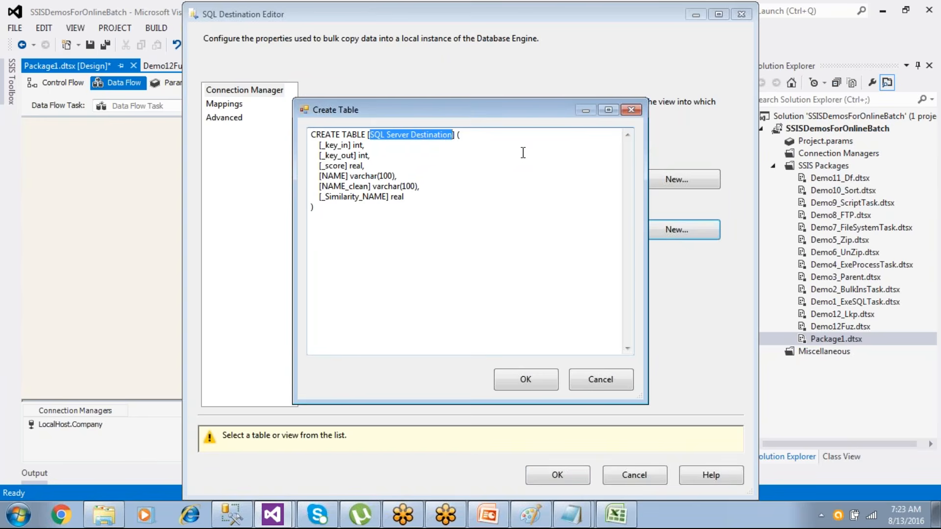
type("EmpData")
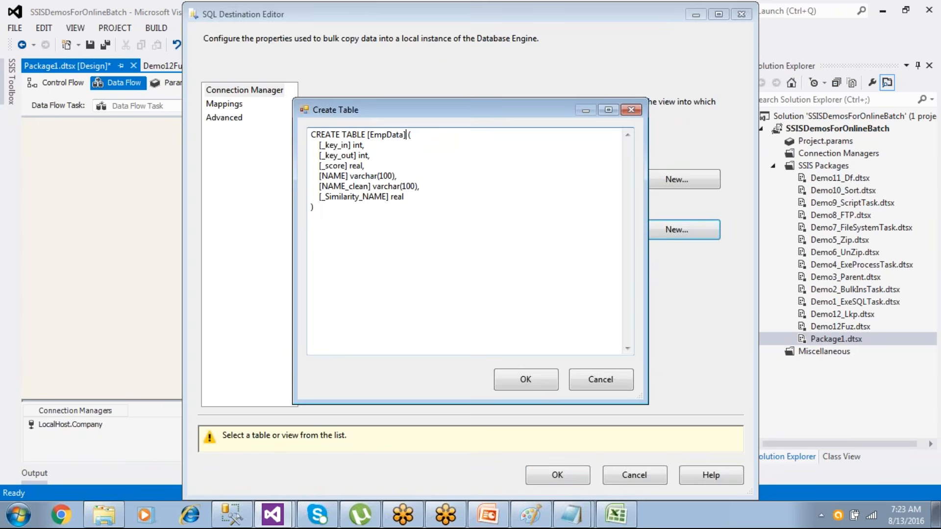
left_click(526, 380)
- Accept the destination's automatic column mappings and run the saved package, returning to design mode once it completes
left_click(225, 104)
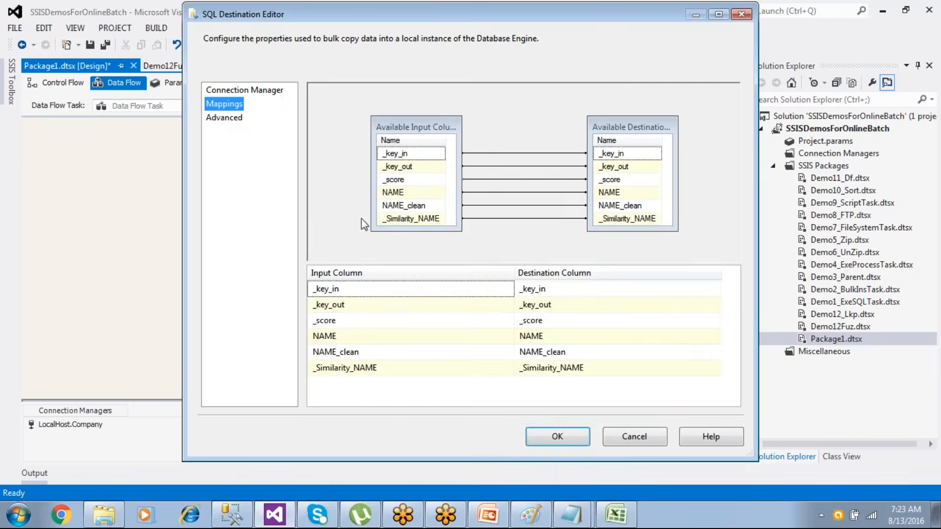
left_click(556, 437)
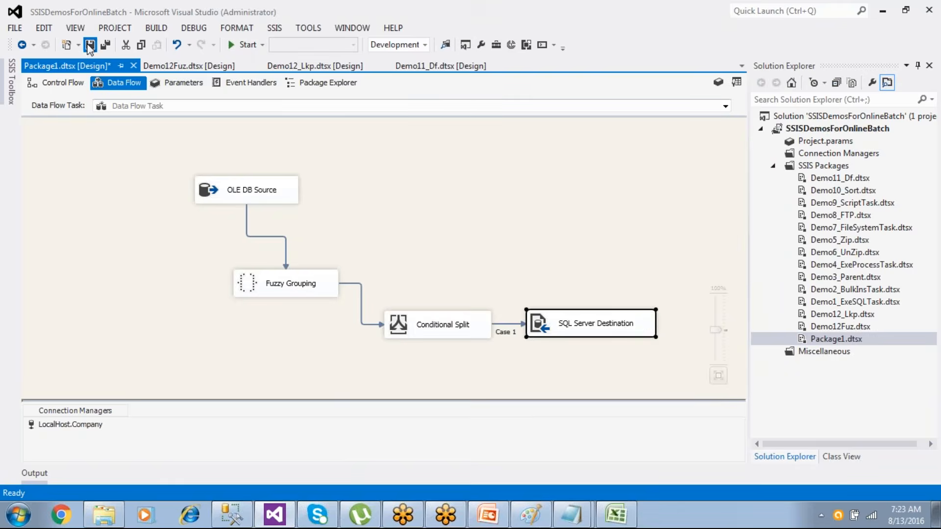
left_click(240, 44)
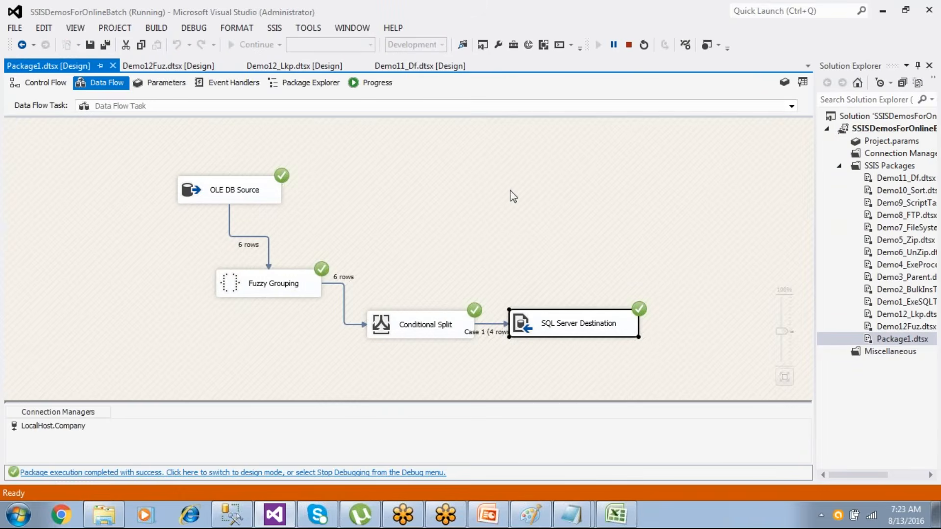
left_click(433, 472)
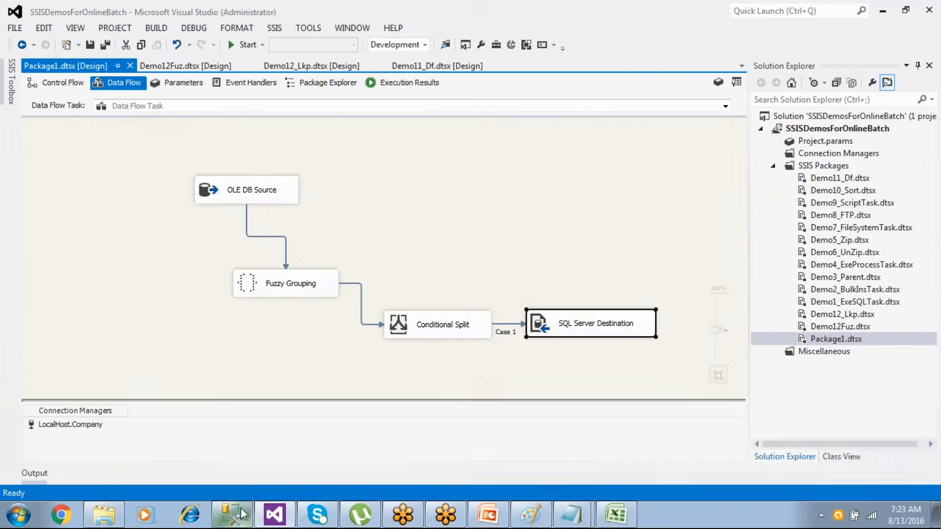
- Switch to SQL Server Management Studio and run SELECT * FROM EmpData to check the loaded rows
left_click(233, 514)
double_click(170, 244)
key("ctrl+c")
type("Emp")
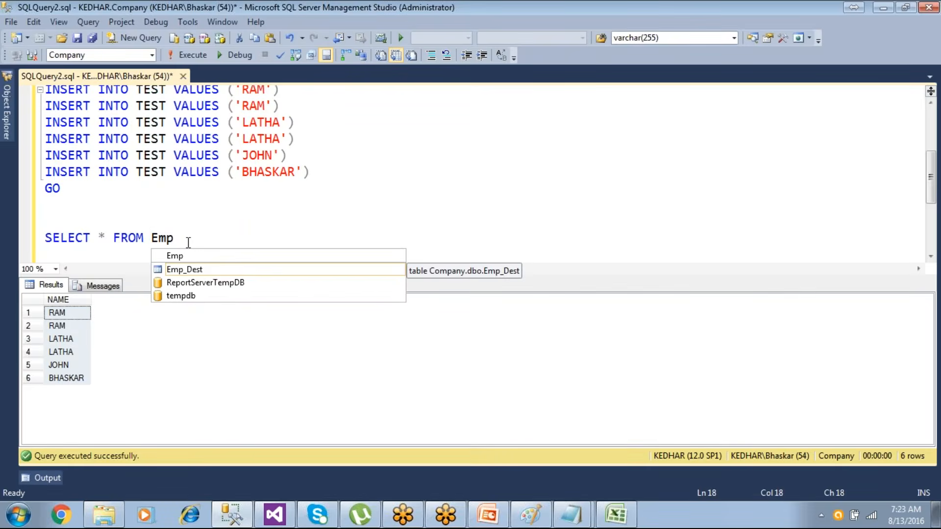
type("Data")
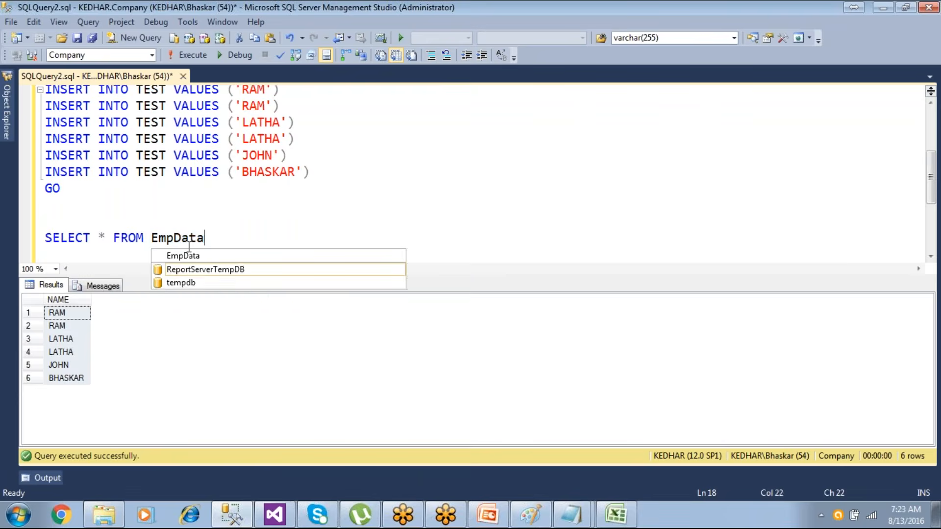
key("shift+Home")
key("F5")
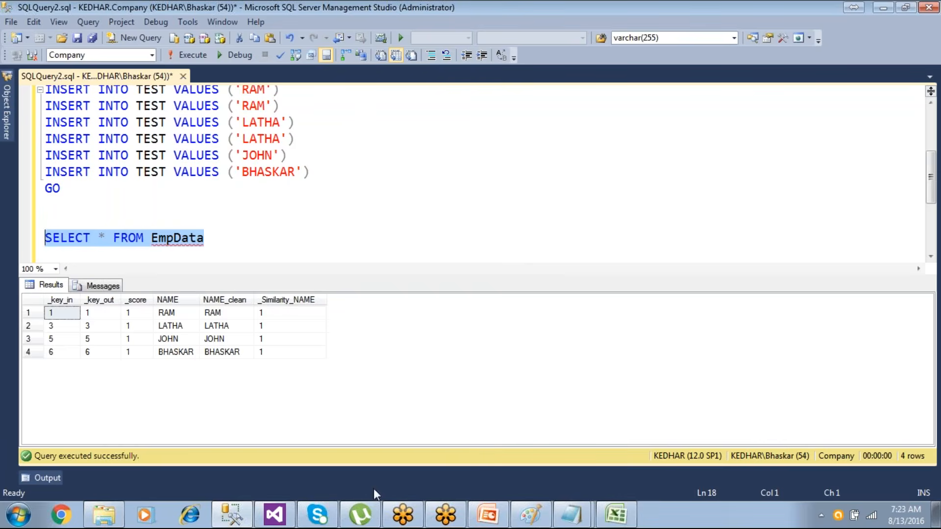
- Switch to the Excel table and compare key_in and key_out for the duplicate name pairs in rows 6 to 9
left_click(635, 522)
left_click(260, 191)
left_click(388, 190)
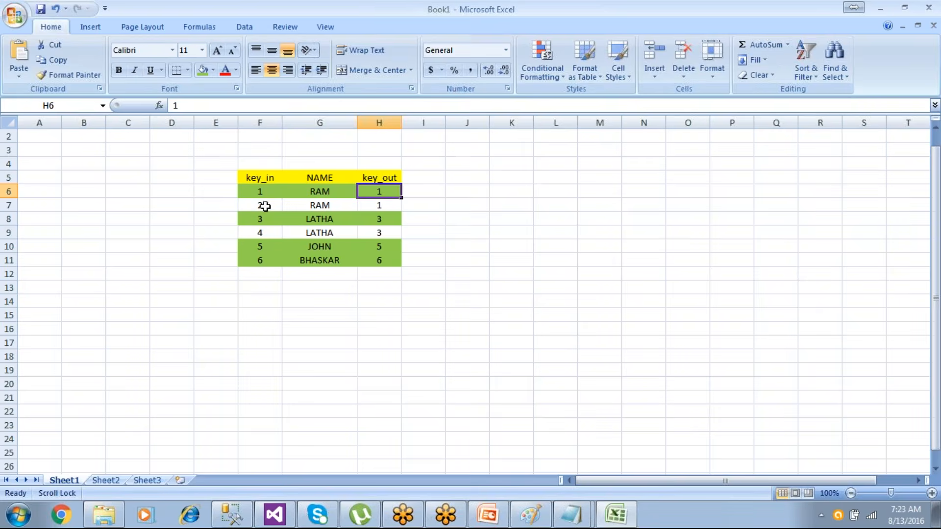
left_click_drag(261, 192, 316, 201)
left_click_drag(380, 192, 384, 206)
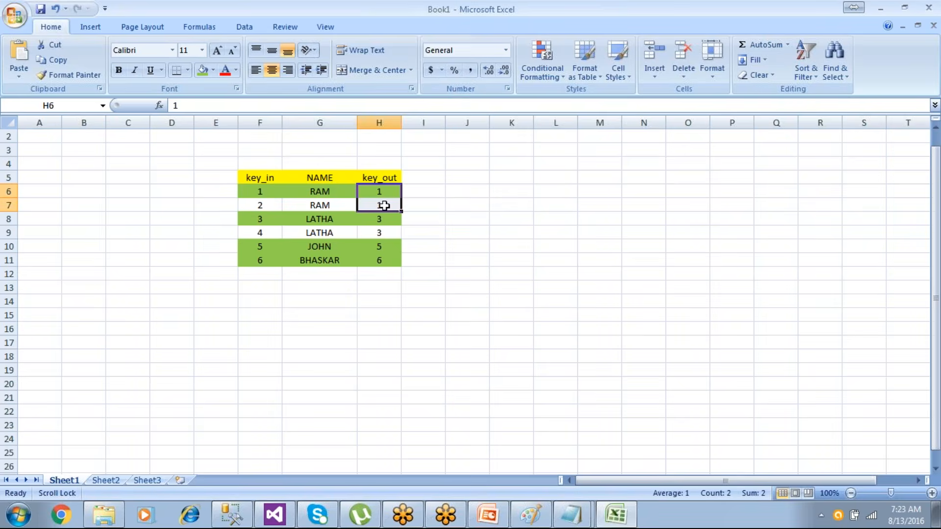
left_click_drag(271, 216, 311, 234)
left_click_drag(385, 219, 387, 235)
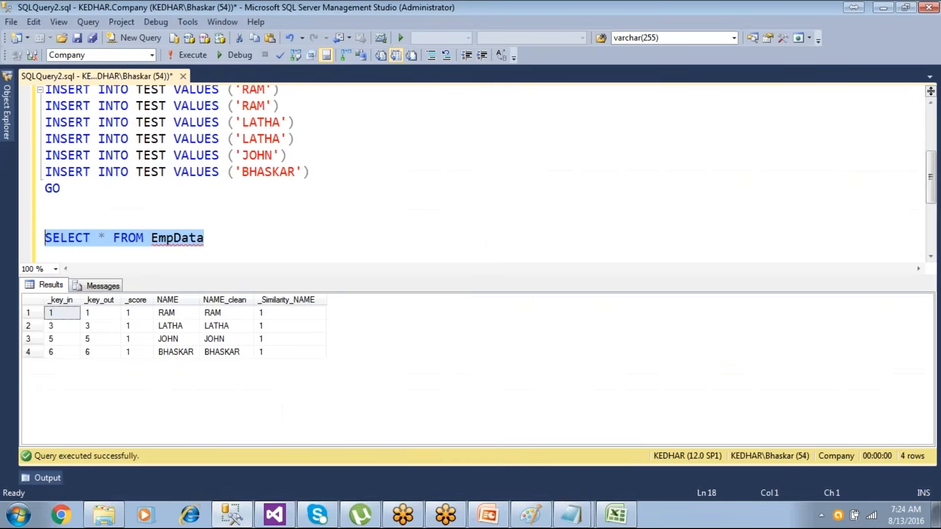
- Rerun the block of six INSERT statements in the query window to add more duplicate names to the TEST table
left_click(378, 237)
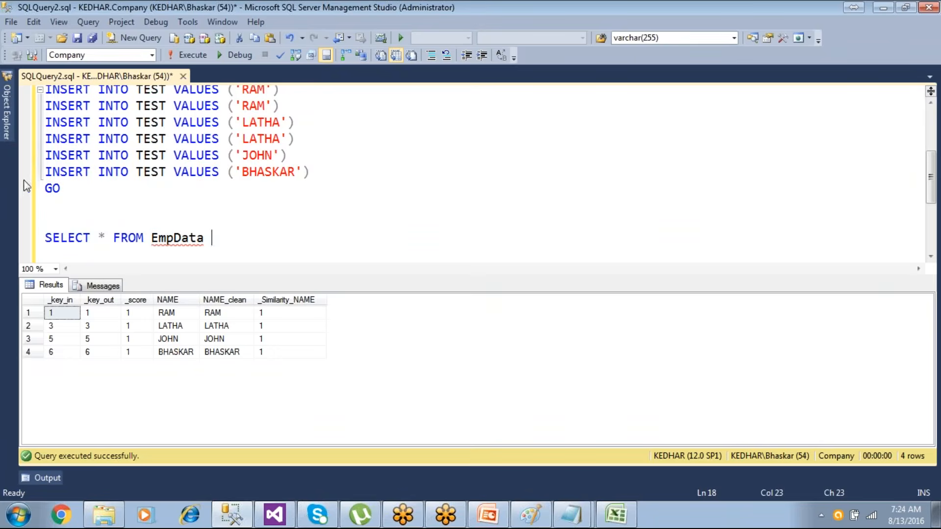
key("shift+Up")
key("shift+Up")
key("shift+Up")
key("shift+Up")
key("shift+Up")
key("shift+Up")
key("shift+Up")
key("shift+Up")
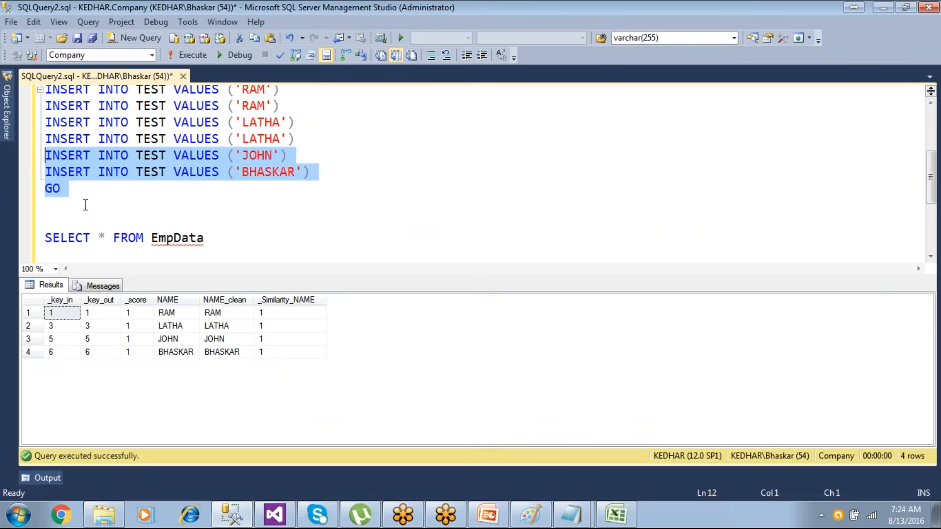
key("F5")
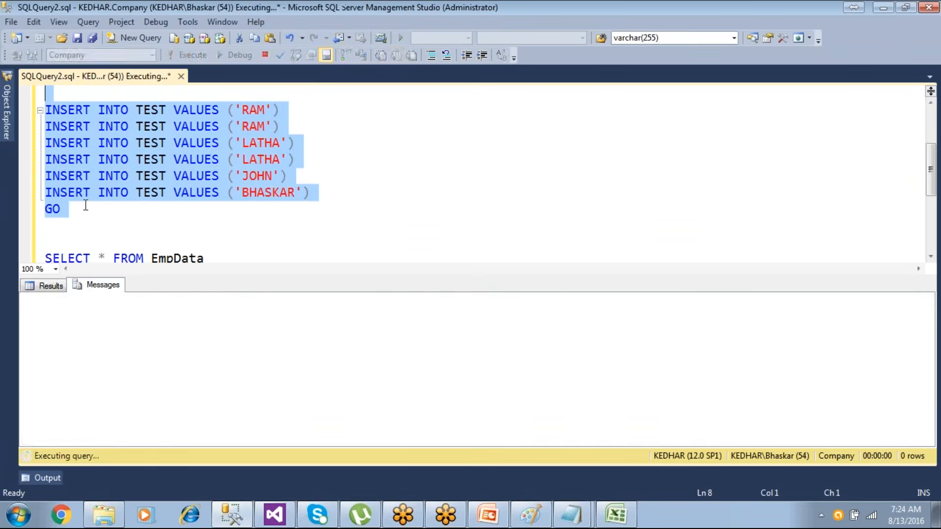
- Change the SELECT query's table to Test and run it to view all source rows
double_click(184, 262)
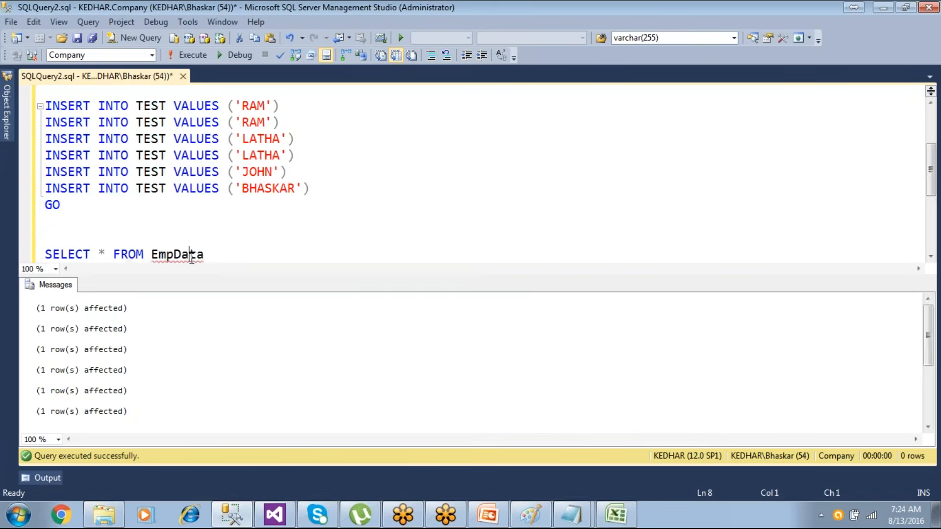
type("e")
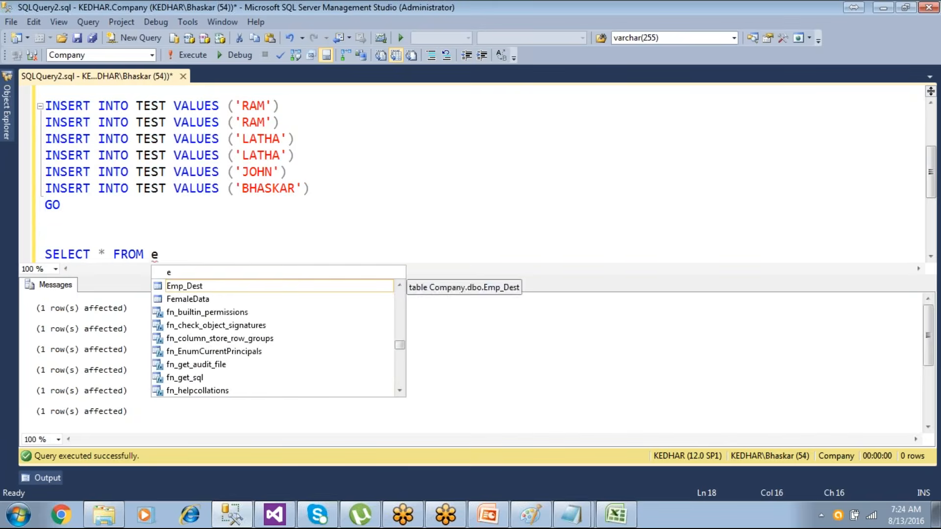
key("BackSpace")
type("Test")
key("shift+Home")
key("F5")
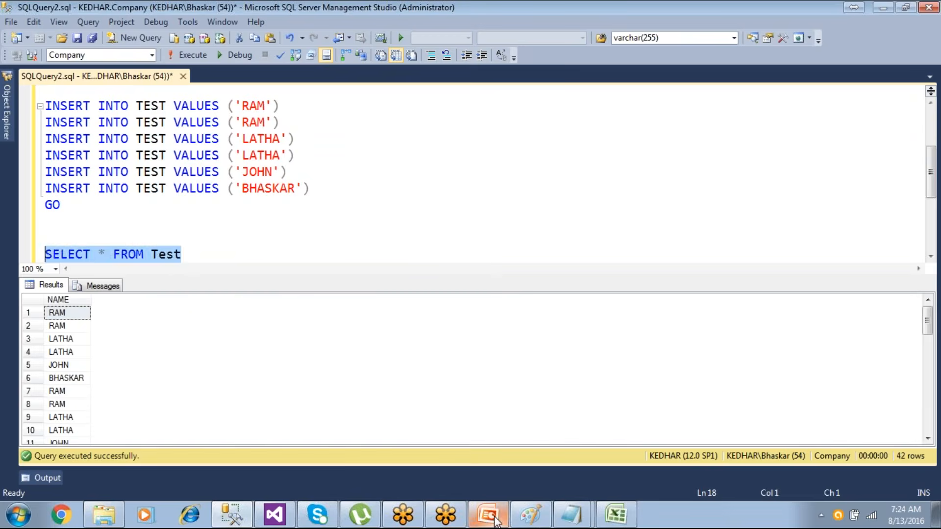
left_click(227, 259)
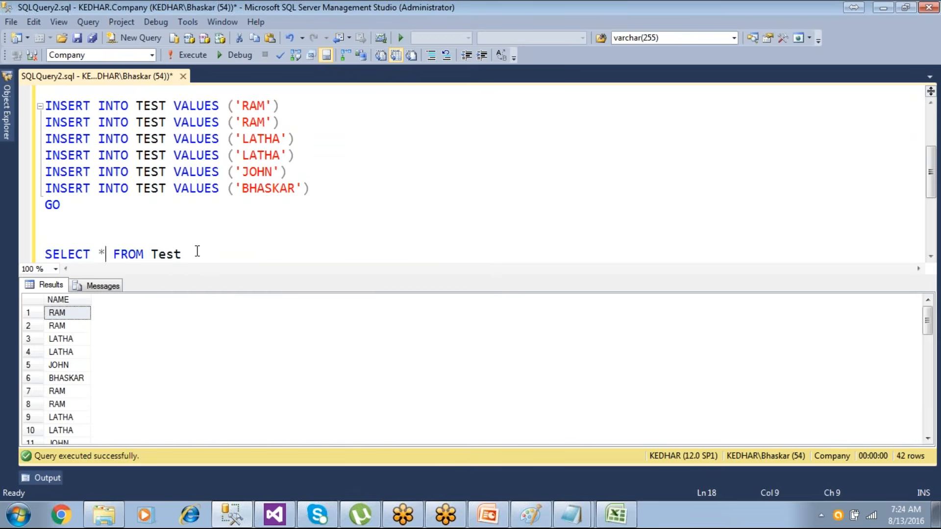
- Change the SELECT query's table back to EmpData and run it to view the previously loaded rows
scroll(200, 247, "down", 1)
key("BackSpace")
key("BackSpace")
key("BackSpace")
key("BackSpace")
key("BackSpace")
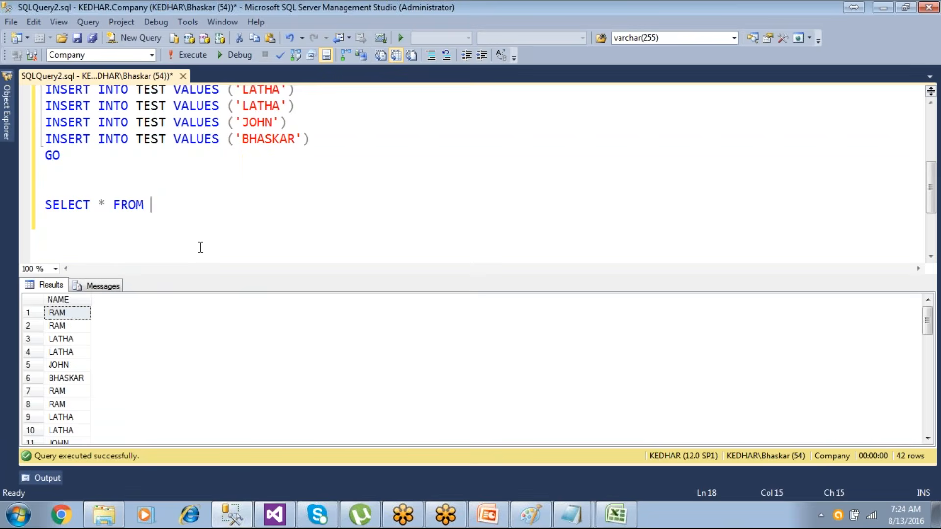
key("ctrl+z")
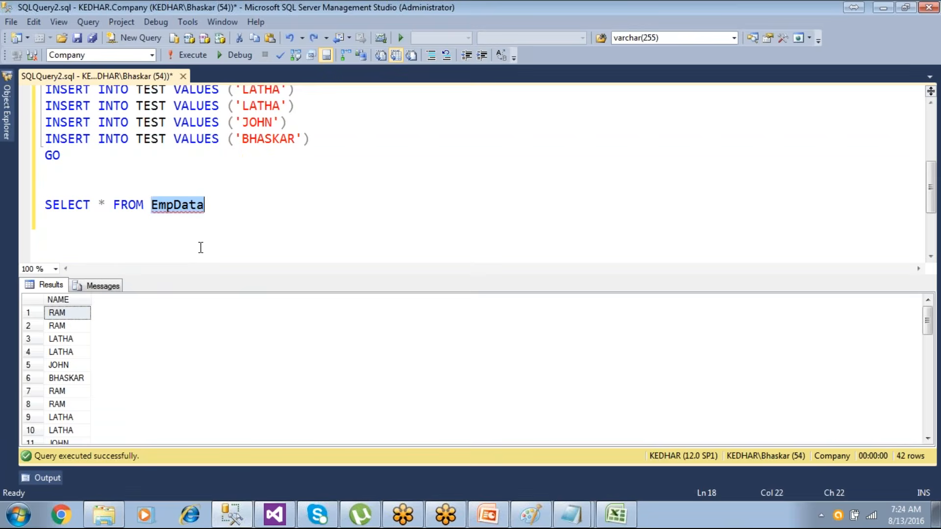
key("Home")
key("shift+End")
key("F5")
- Insert delete before FROM EmpData in the query line and run only that part to empty the EmpData table
key("Up")
key("Up")
key("Up")
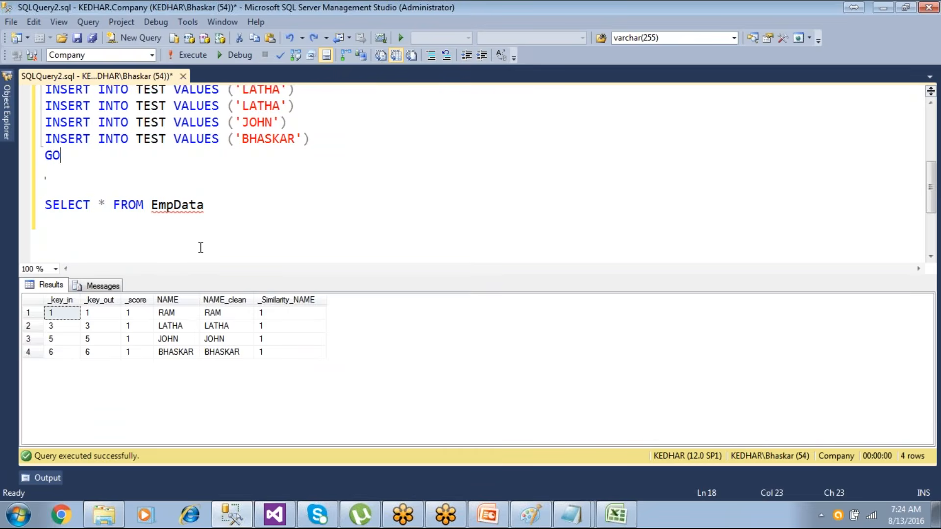
key("Down")
key("Down")
key("Down")
key("Right")
key("Right")
key("Right")
key("Right")
key("Right")
type("delete")
key("Left")
key("Left")
key("Left")
key("Left")
key("Left")
key("Left")
key("Left")
key("shift+End")
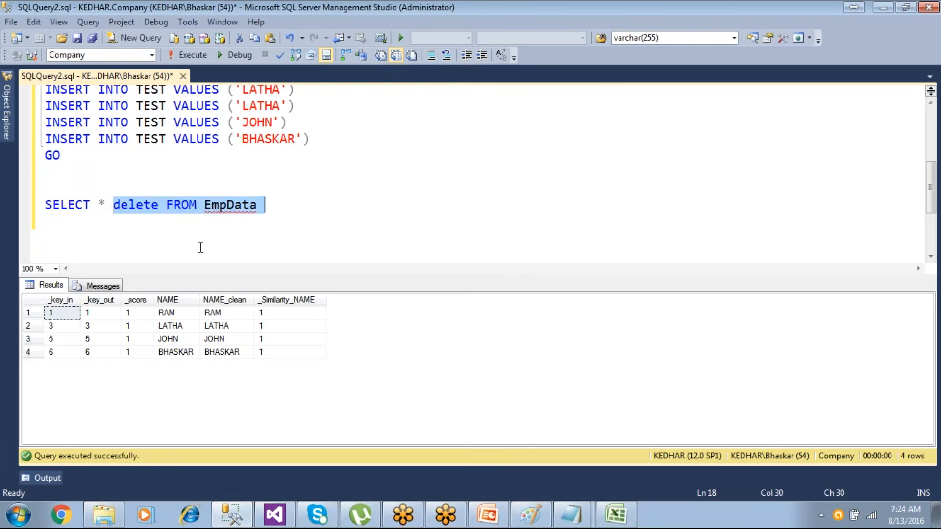
key("F5")
- Remove the word delete from the query line and run SELECT * FROM EmpData to check the table's contents
key("Left")
key("Delete")
key("Delete")
key("Delete")
key("Delete")
key("Delete")
key("Delete")
key("Delete")
key("Home")
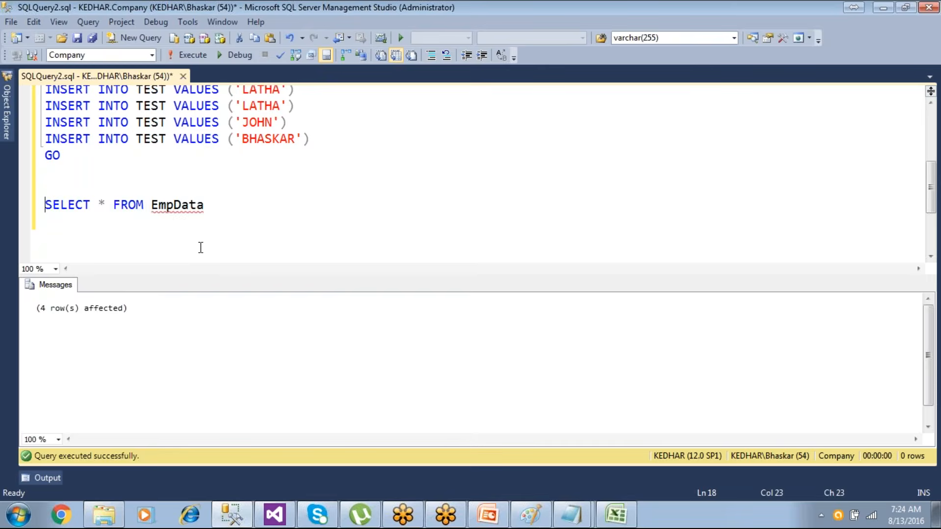
key("shift+End")
key("F5")
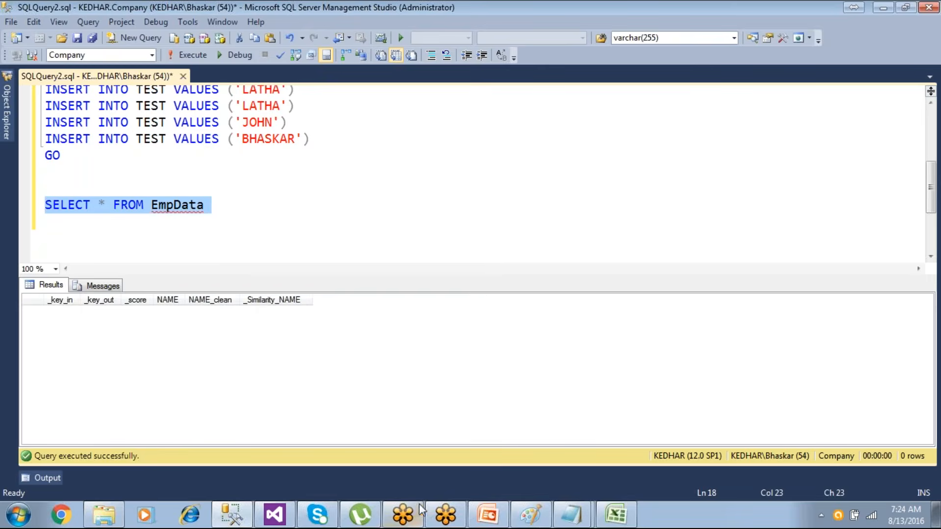
- Run Package1.dtsx in Visual Studio and rerun the EmpData query in SQL Server Management Studio to check the loaded rows
left_click(275, 514)
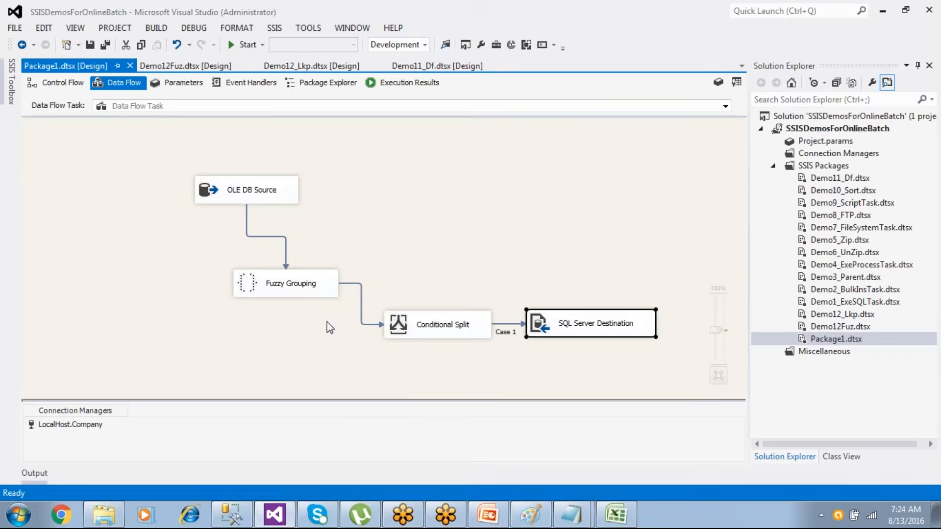
left_click(235, 45)
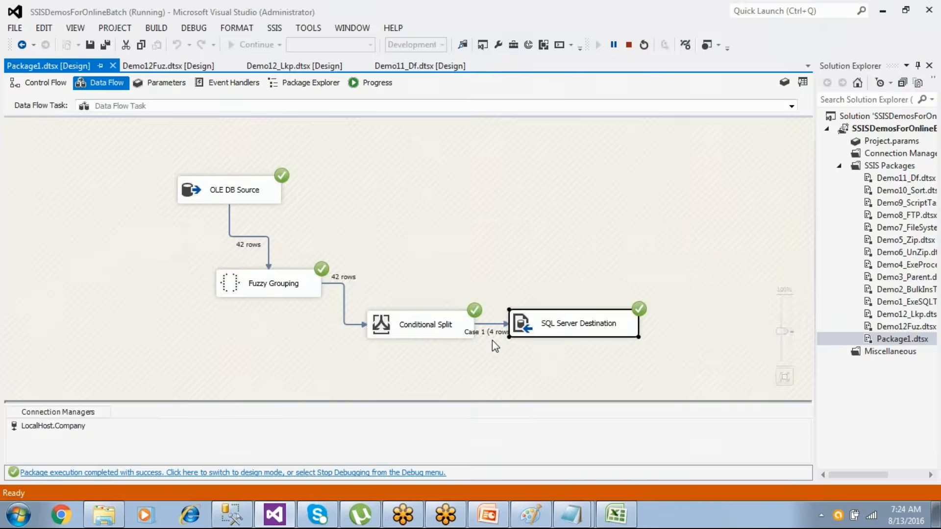
key("alt+Tab")
left_click(197, 57)
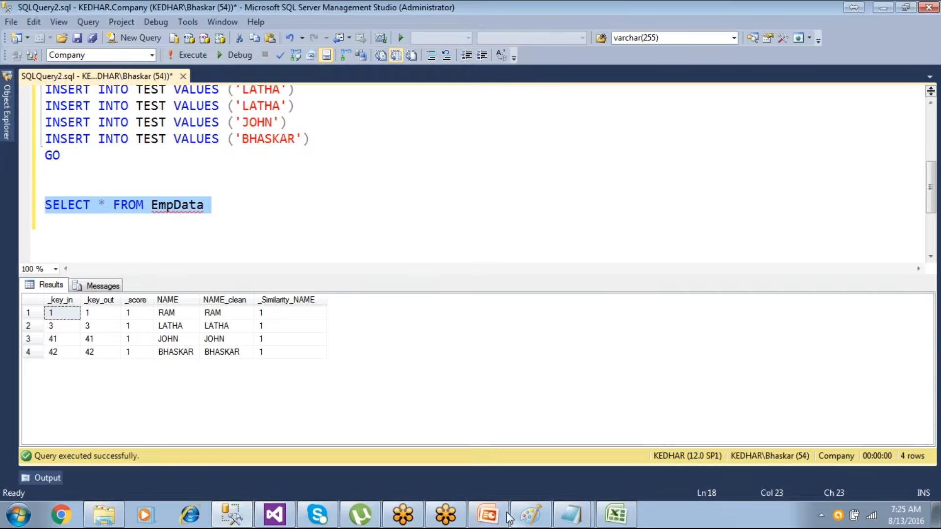
- Switch to PowerPoint and present the slides from the Fuzzy Grouping demo through to the OLE DB Command Transformation slide
left_click(487, 515)
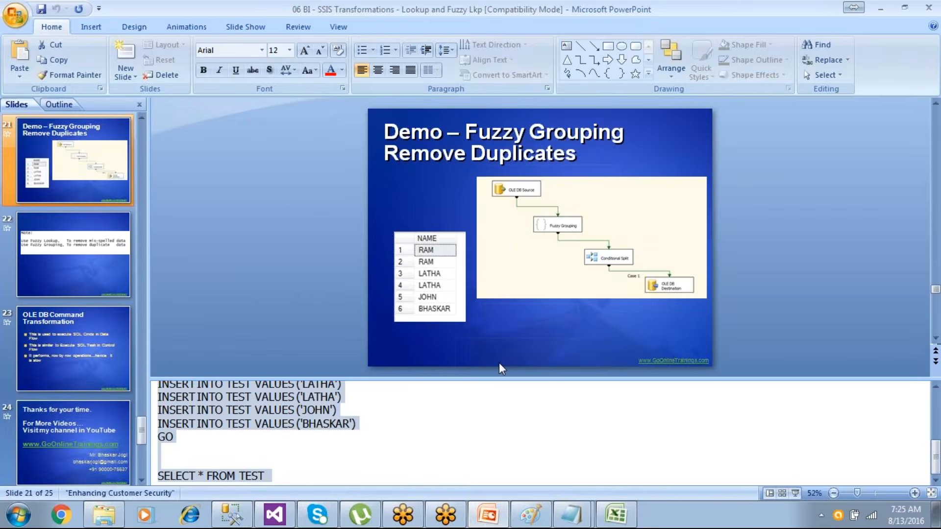
key("shift+F5")
key("Right")
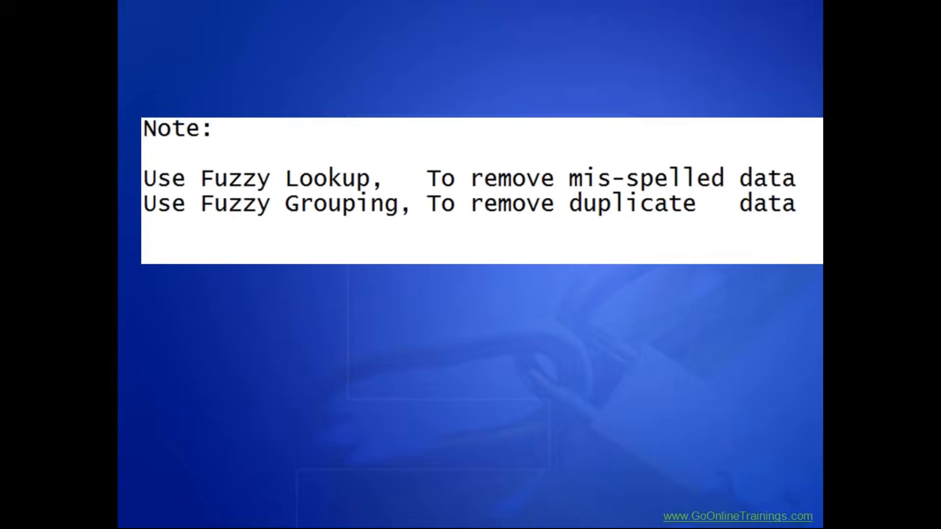
key("Right")
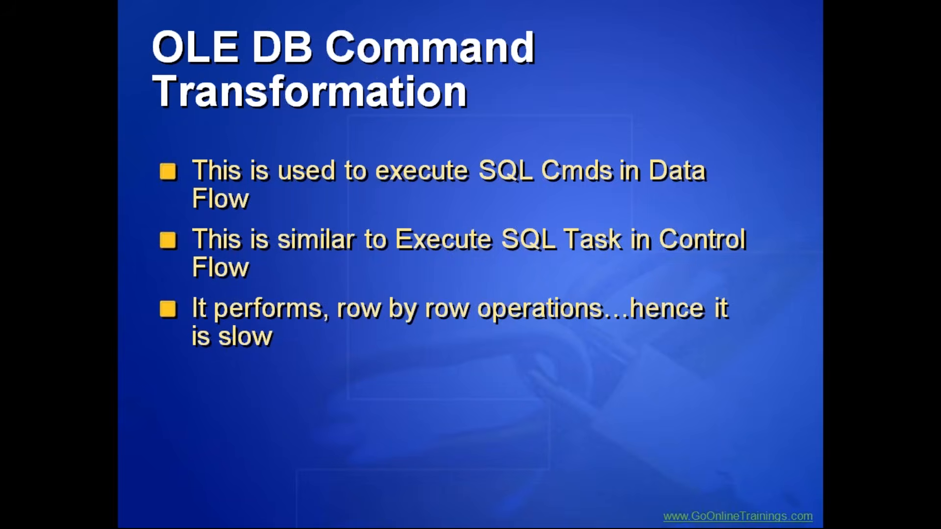
- Switch to Visual Studio and return the executed package to design mode
key("super")
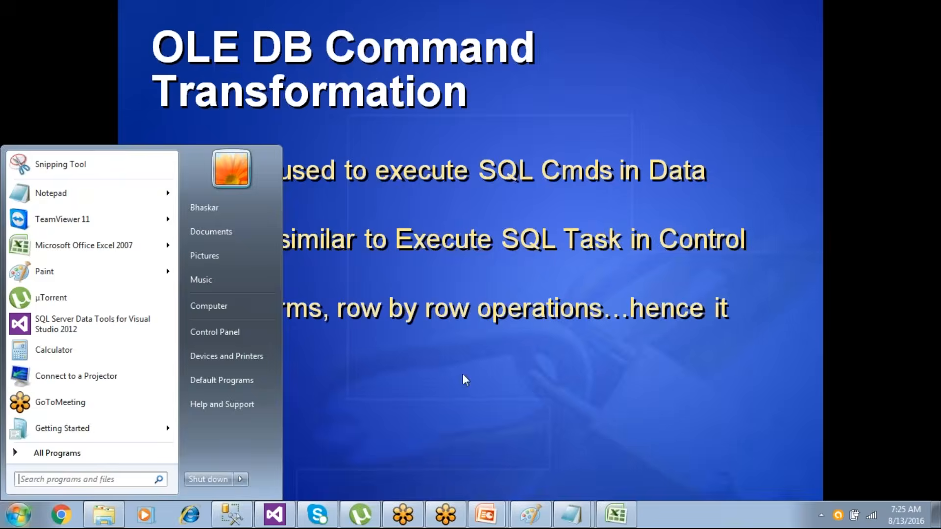
left_click(273, 514)
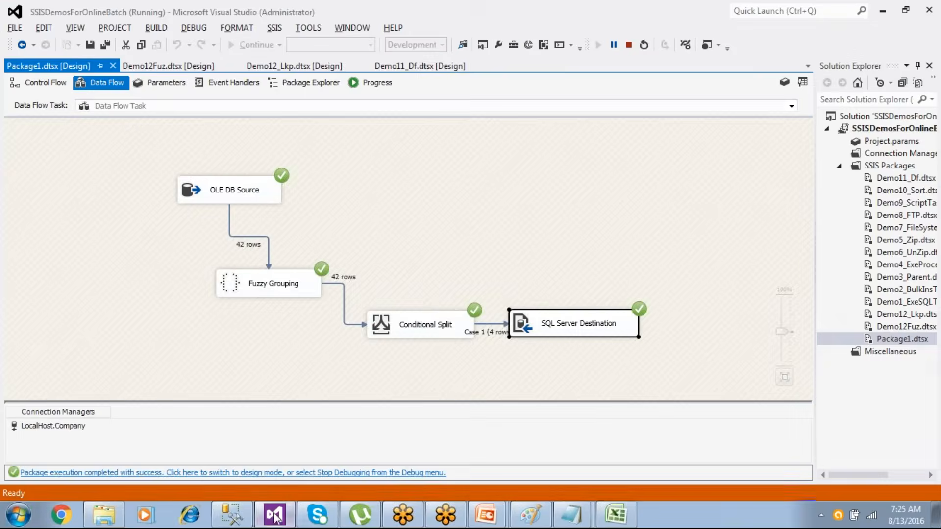
left_click(343, 474)
- Locate the Execute SQL Task among the favorite control flow tasks and show its description
left_click(34, 85)
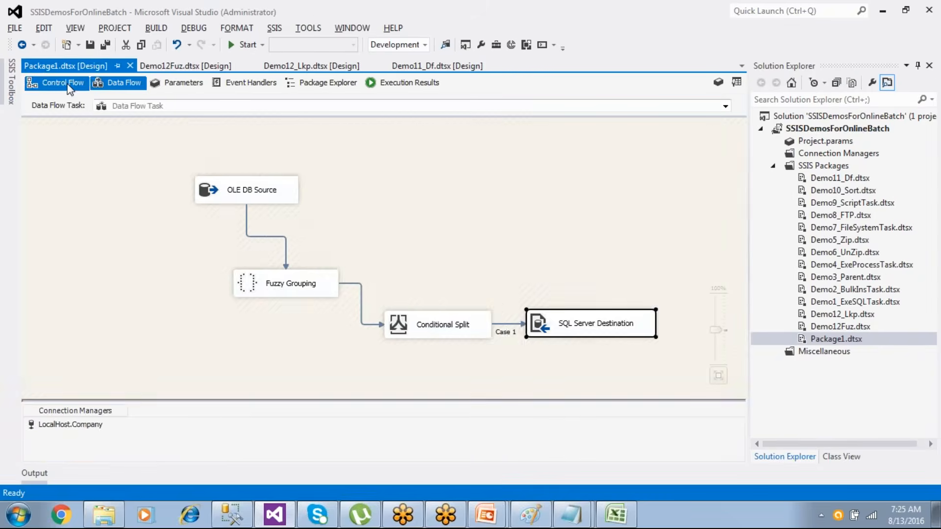
left_click(12, 96)
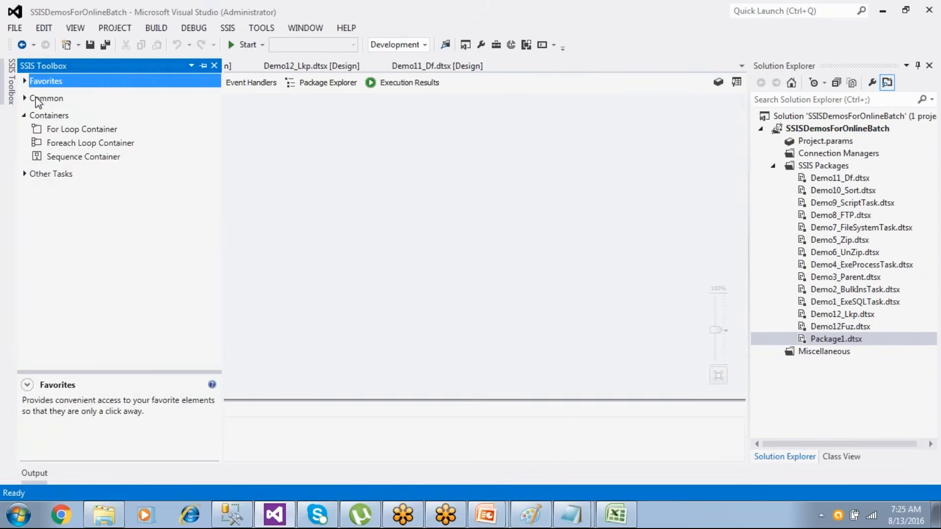
left_click(25, 81)
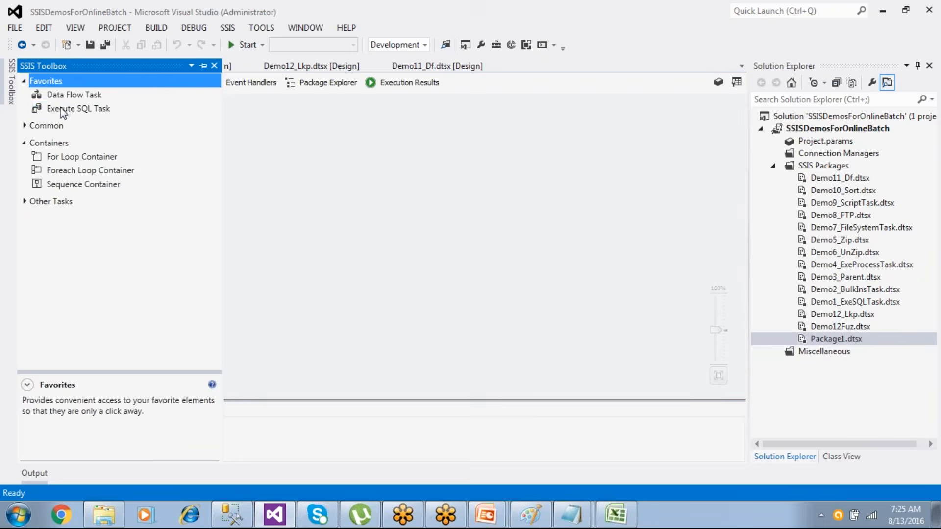
left_click(55, 108)
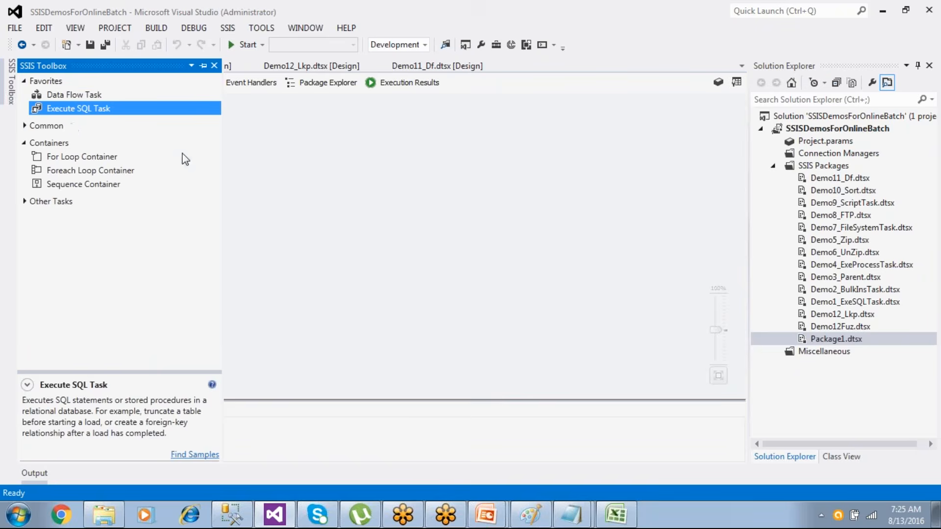
- Locate the OLE DB Command among the common data flow transformations and show its description
left_click(118, 85)
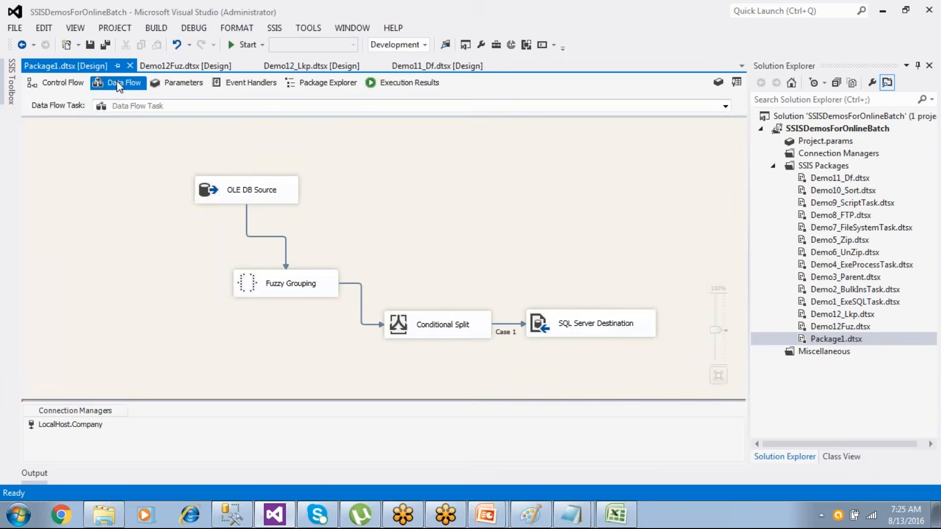
left_click(10, 88)
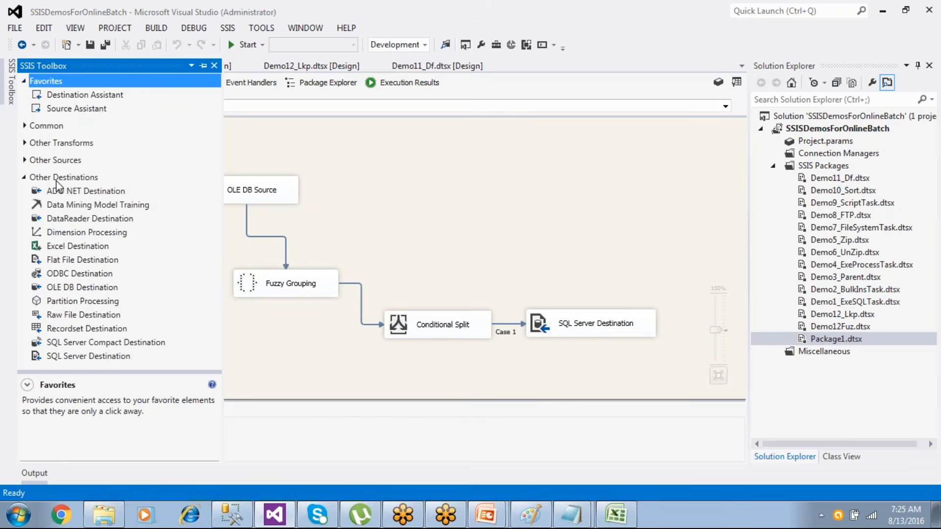
left_click(26, 125)
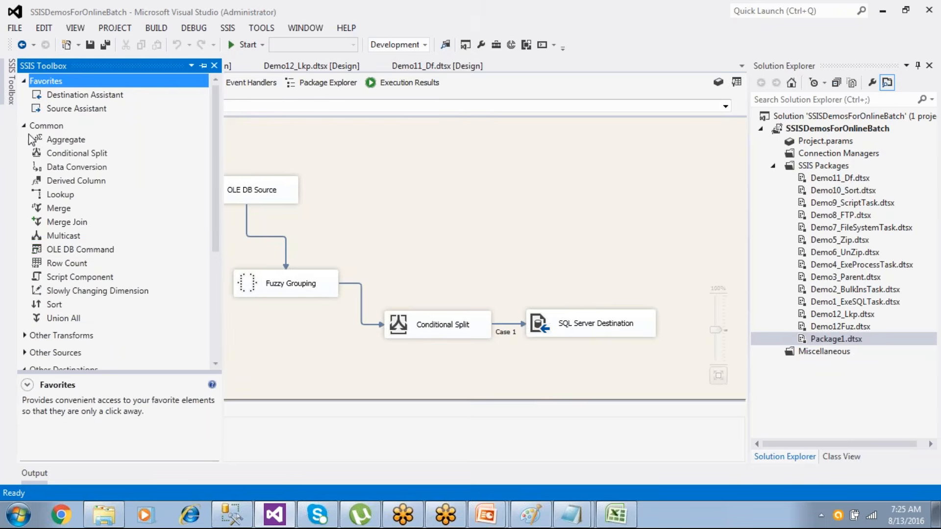
left_click(69, 250)
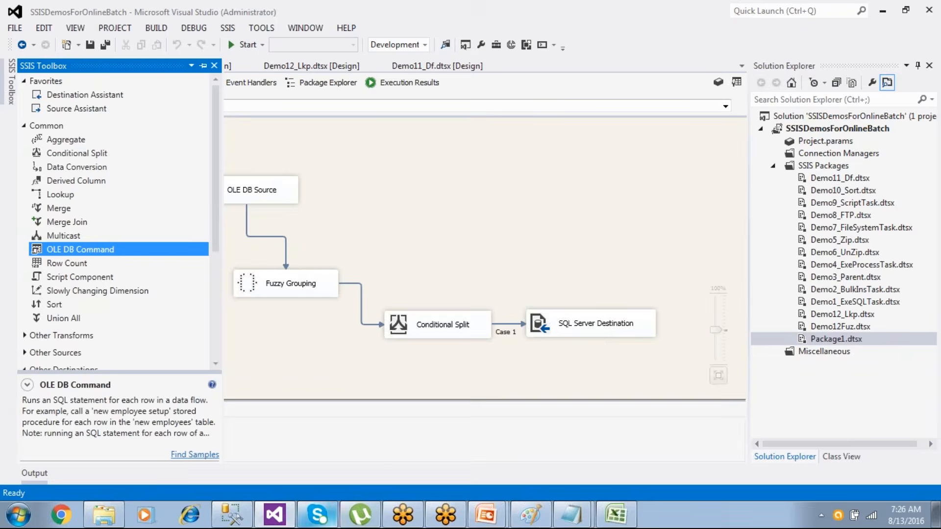
- Return to the PowerPoint slide show, advance to the closing thanks slide, end the show and minimize the windows covering the query
mouse_move(485, 514)
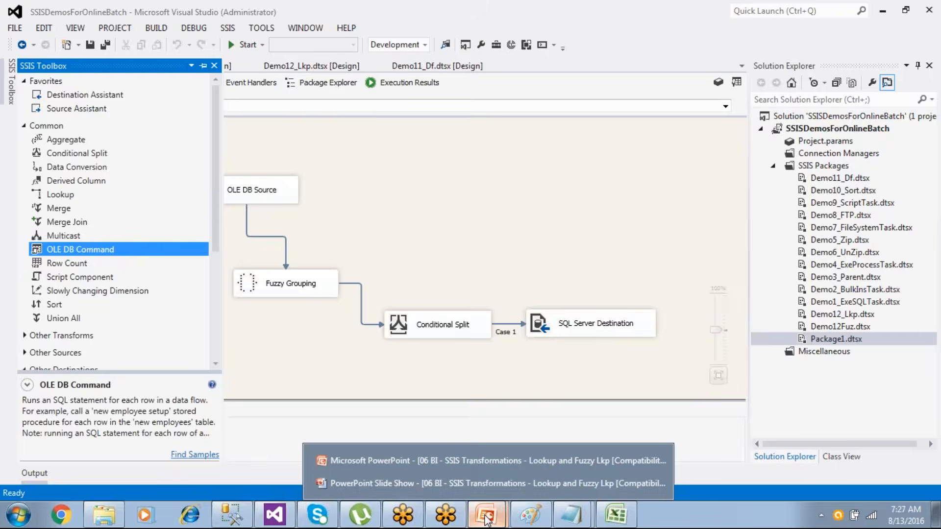
left_click(492, 485)
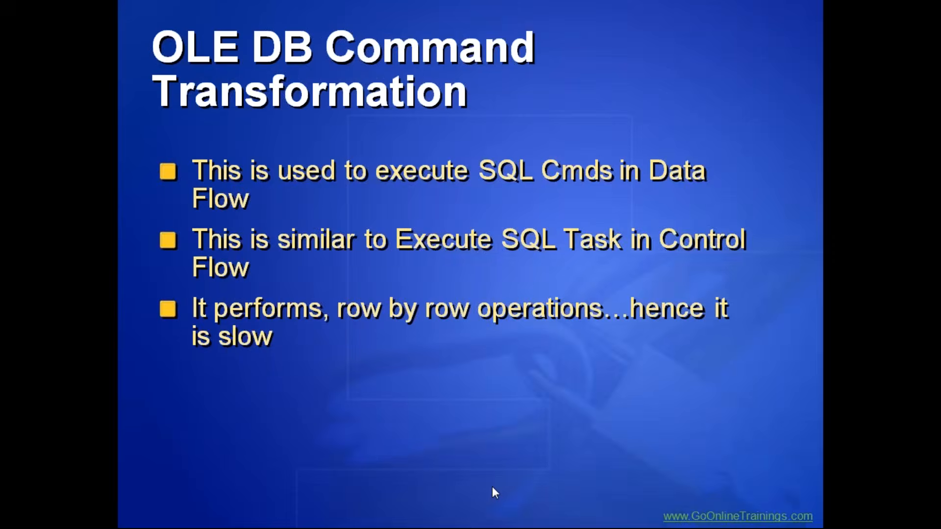
left_click(492, 486)
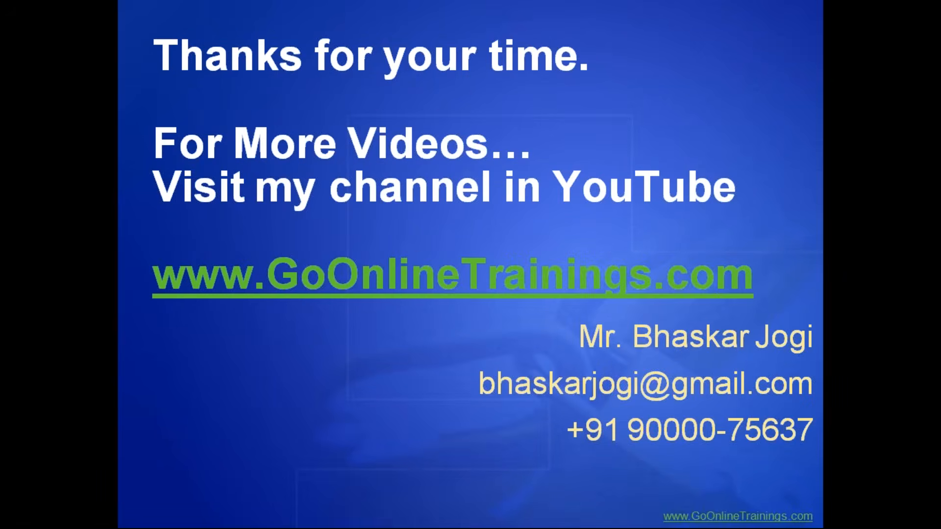
key("Escape")
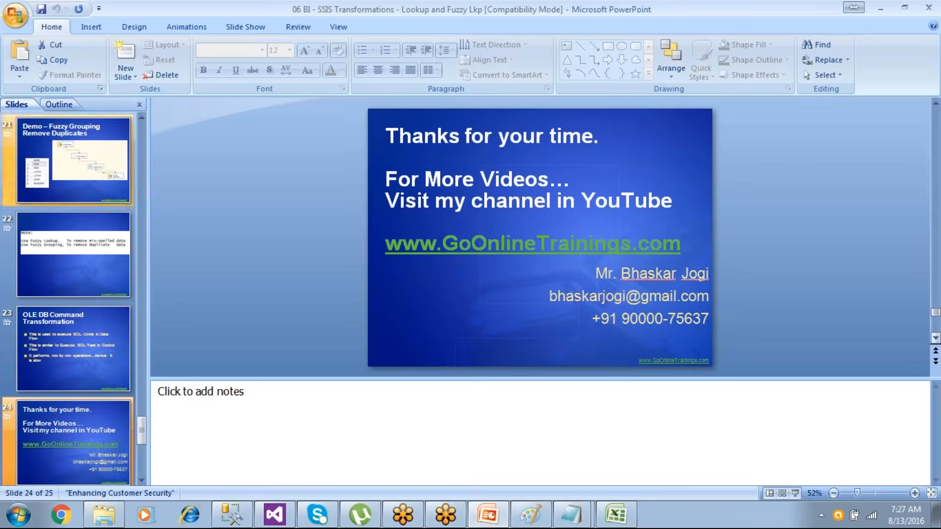
left_click(881, 9)
left_click(882, 11)
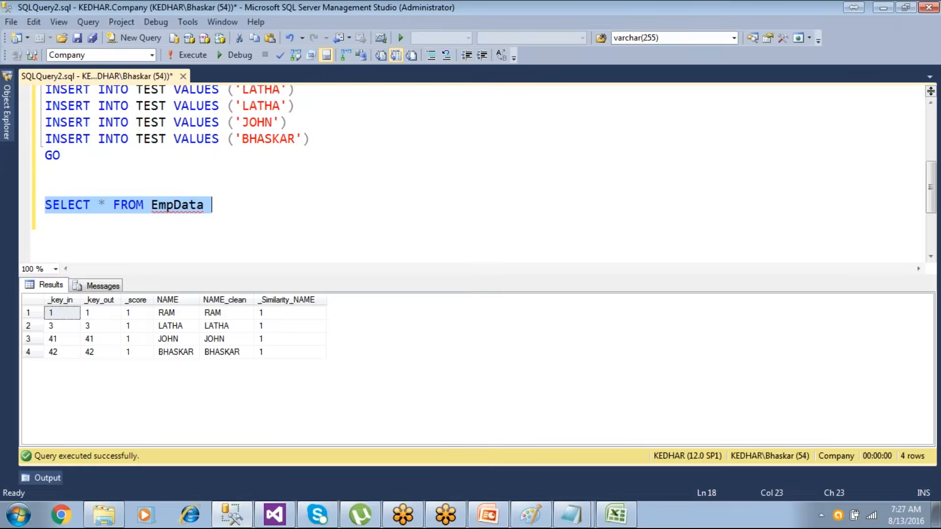
left_click(438, 512)
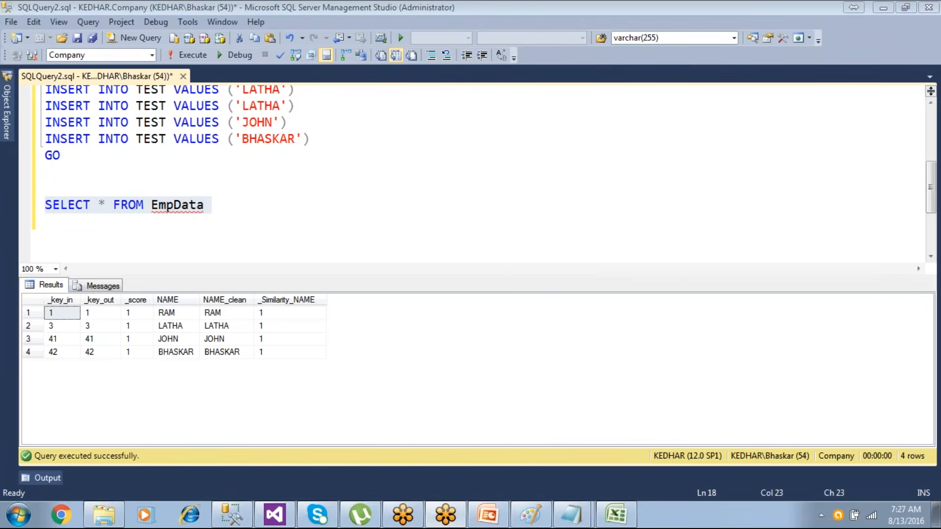